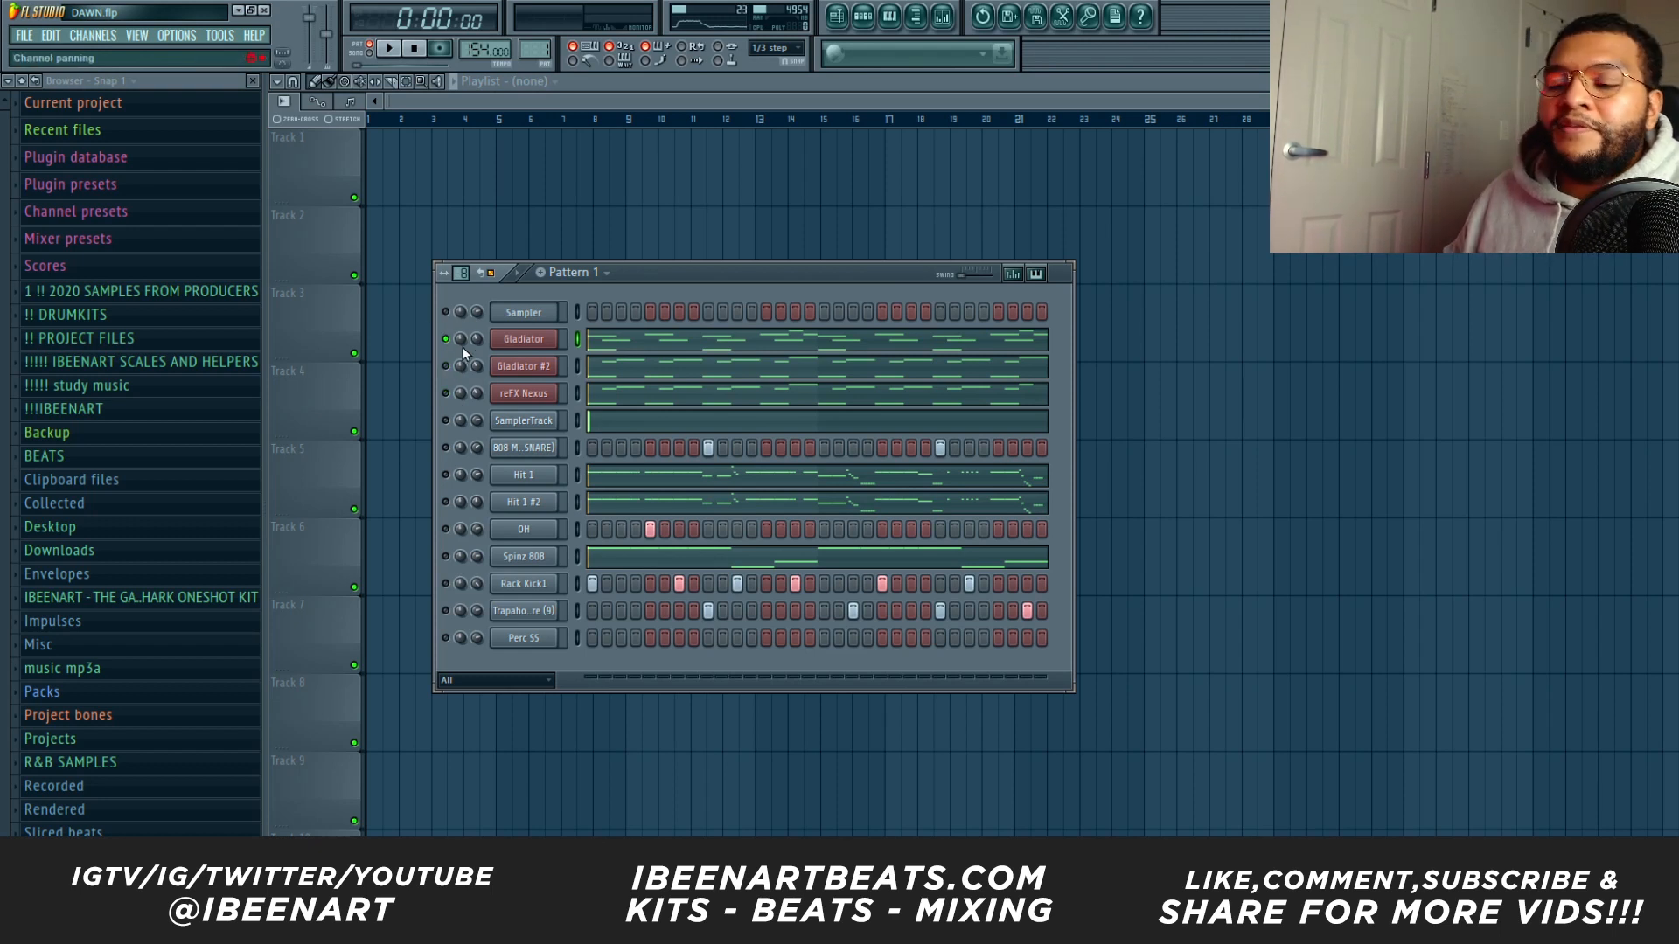
Unmute the Gladiator #2 channel and open the Gladiator channel's notes in the piano roll to examine the melody.
{"action": "left_click", "coordinate": [959, 17]}
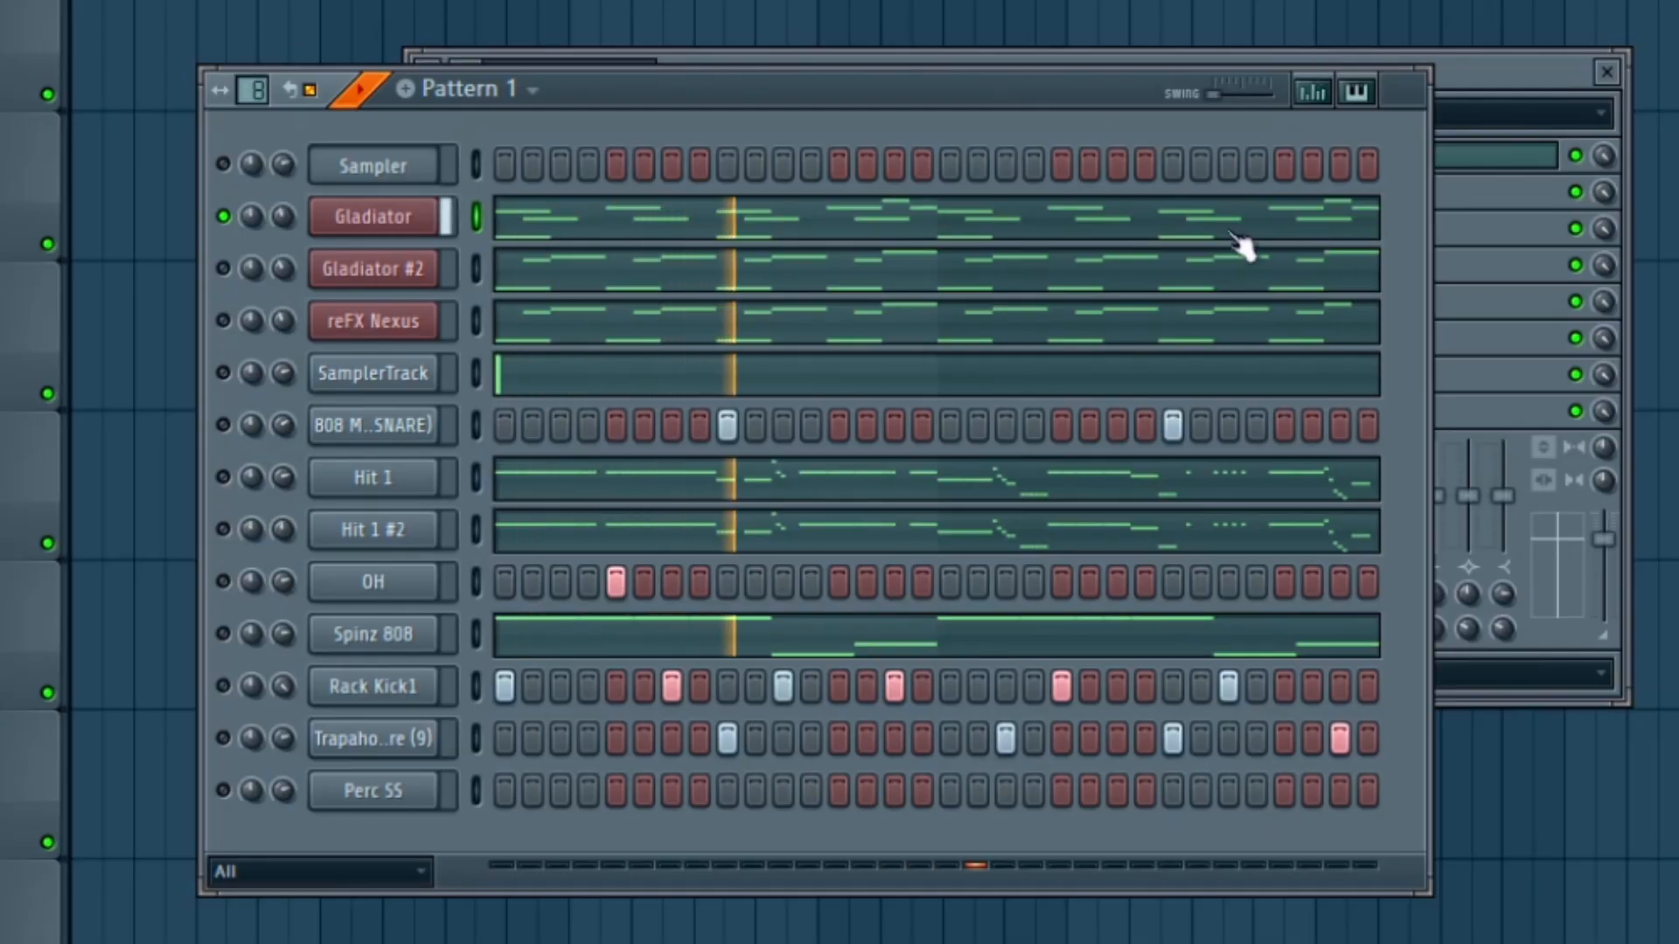
{"action": "left_click", "coordinate": [225, 269]}
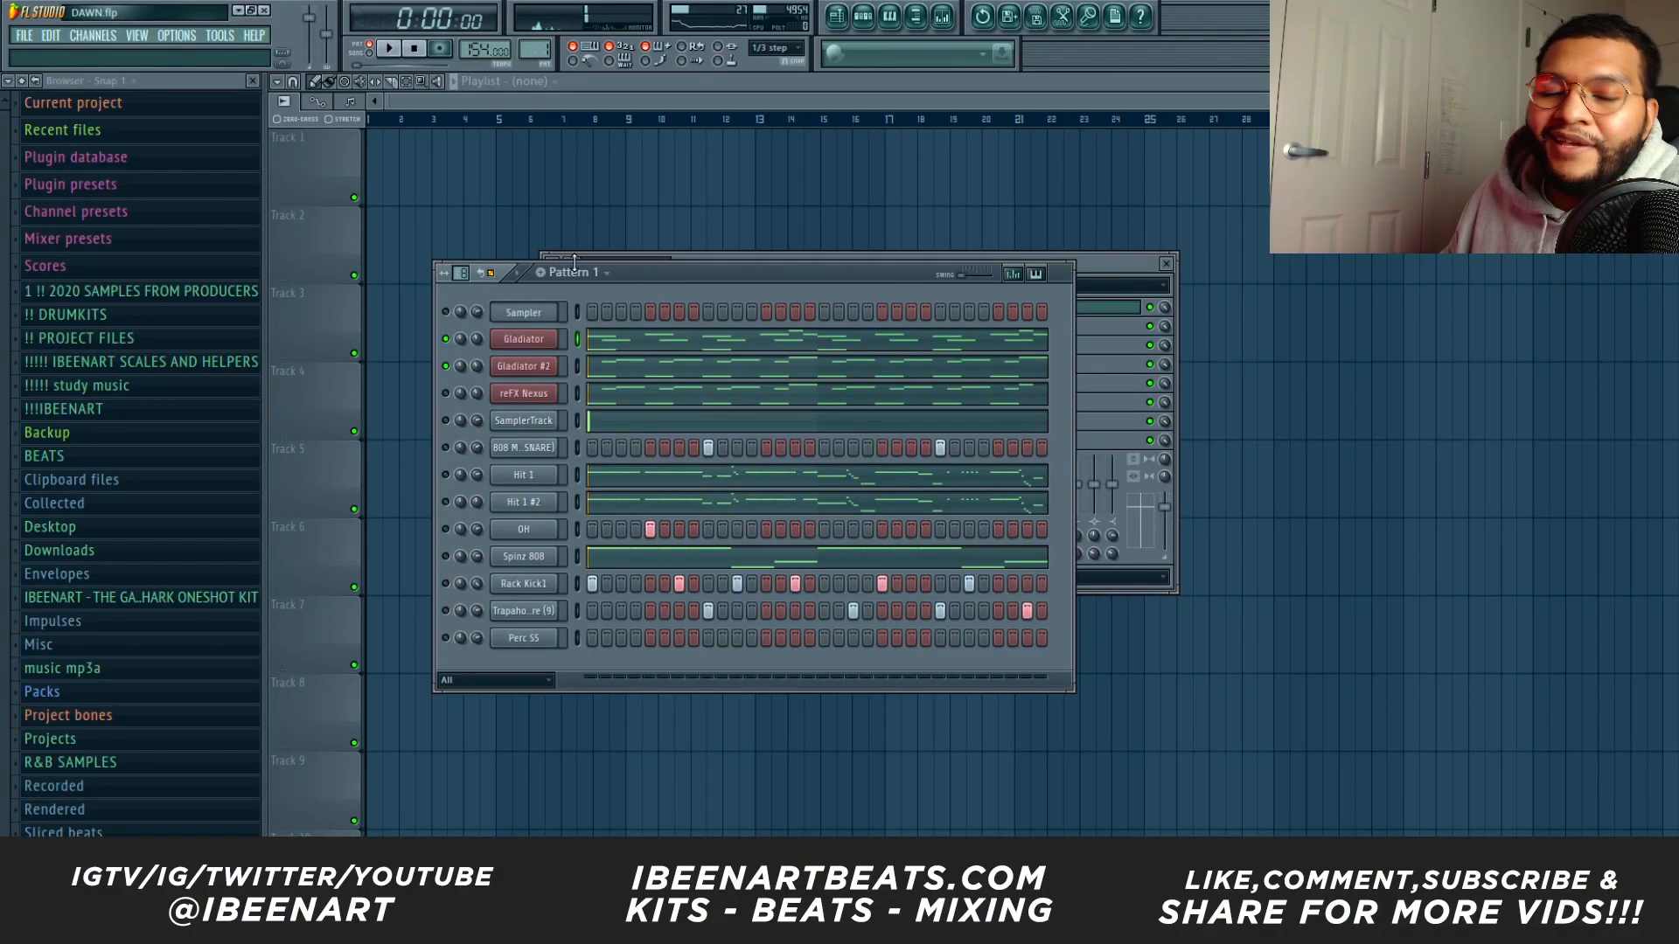
{"action": "left_click", "coordinate": [524, 339]}
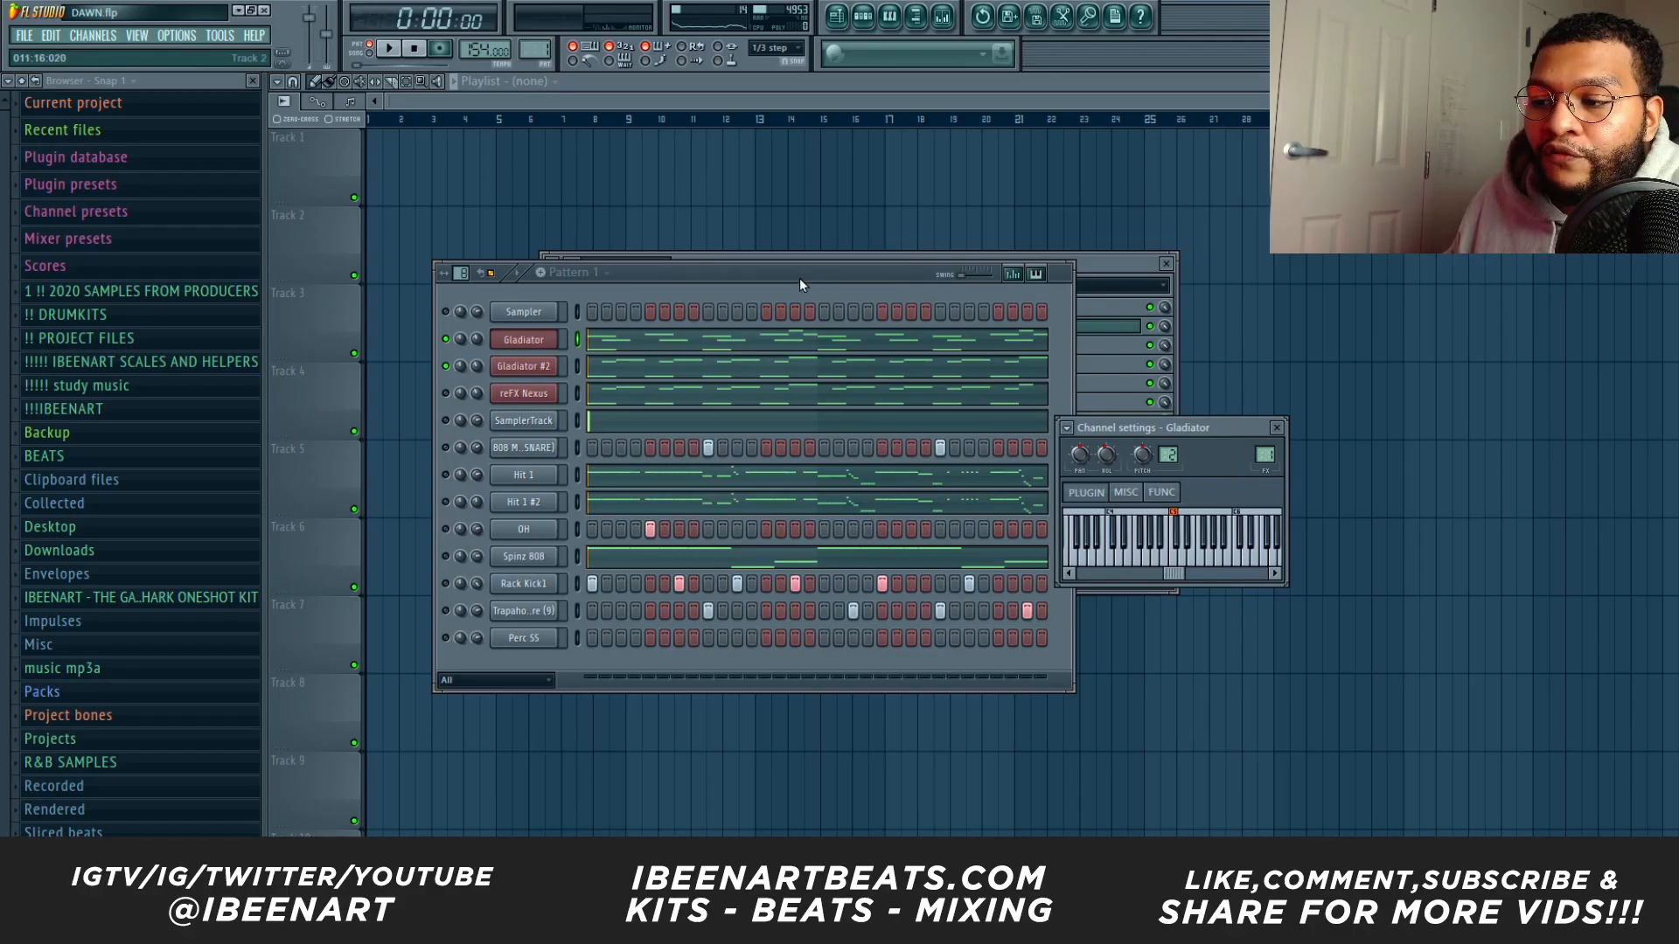
{"action": "left_click_drag", "start_coordinate": [800, 277], "coordinate": [801, 236]}
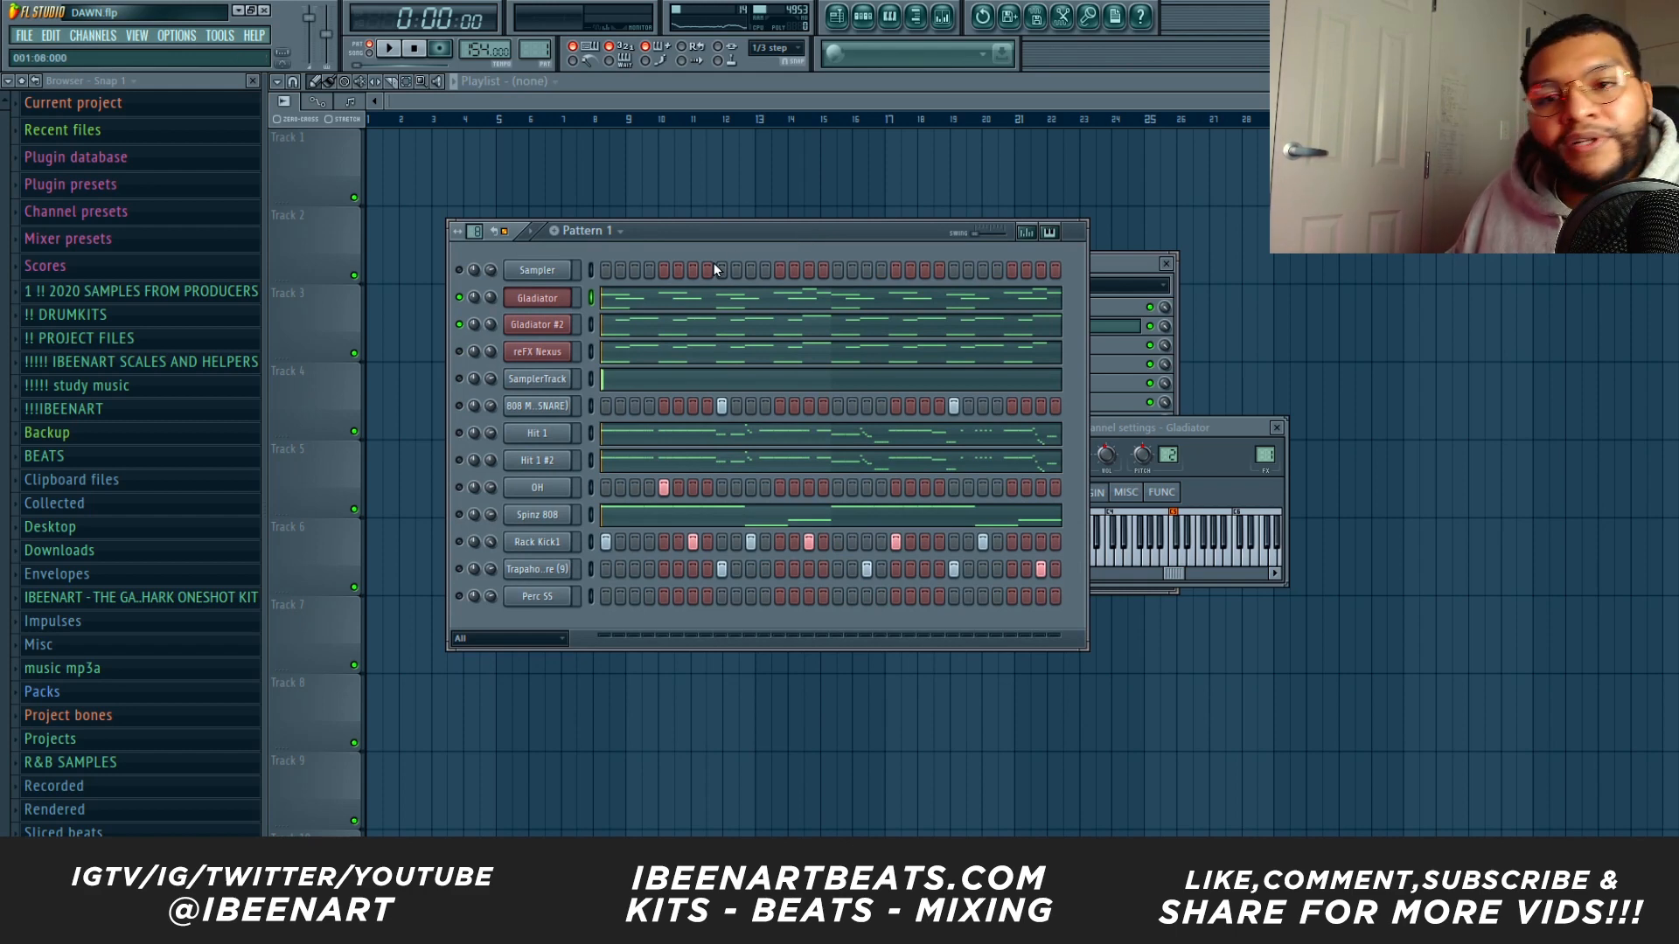
{"action": "key", "text": "F7"}
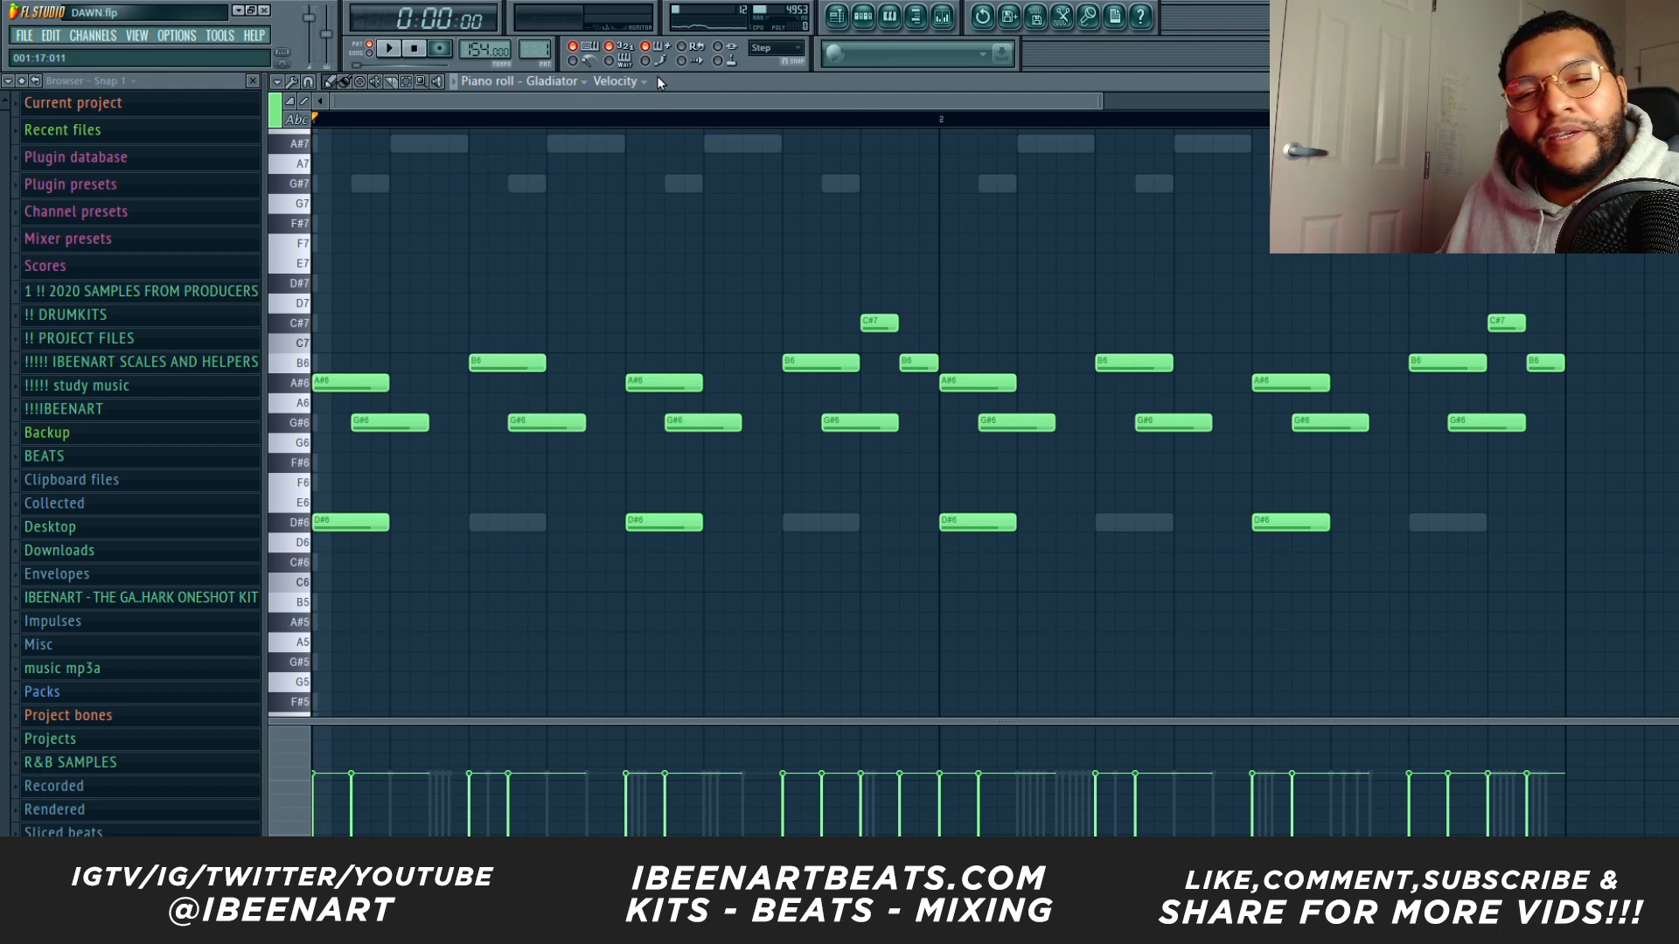
{"action": "scroll", "coordinate": [779, 98], "scroll_direction": "down", "scroll_amount": 3}
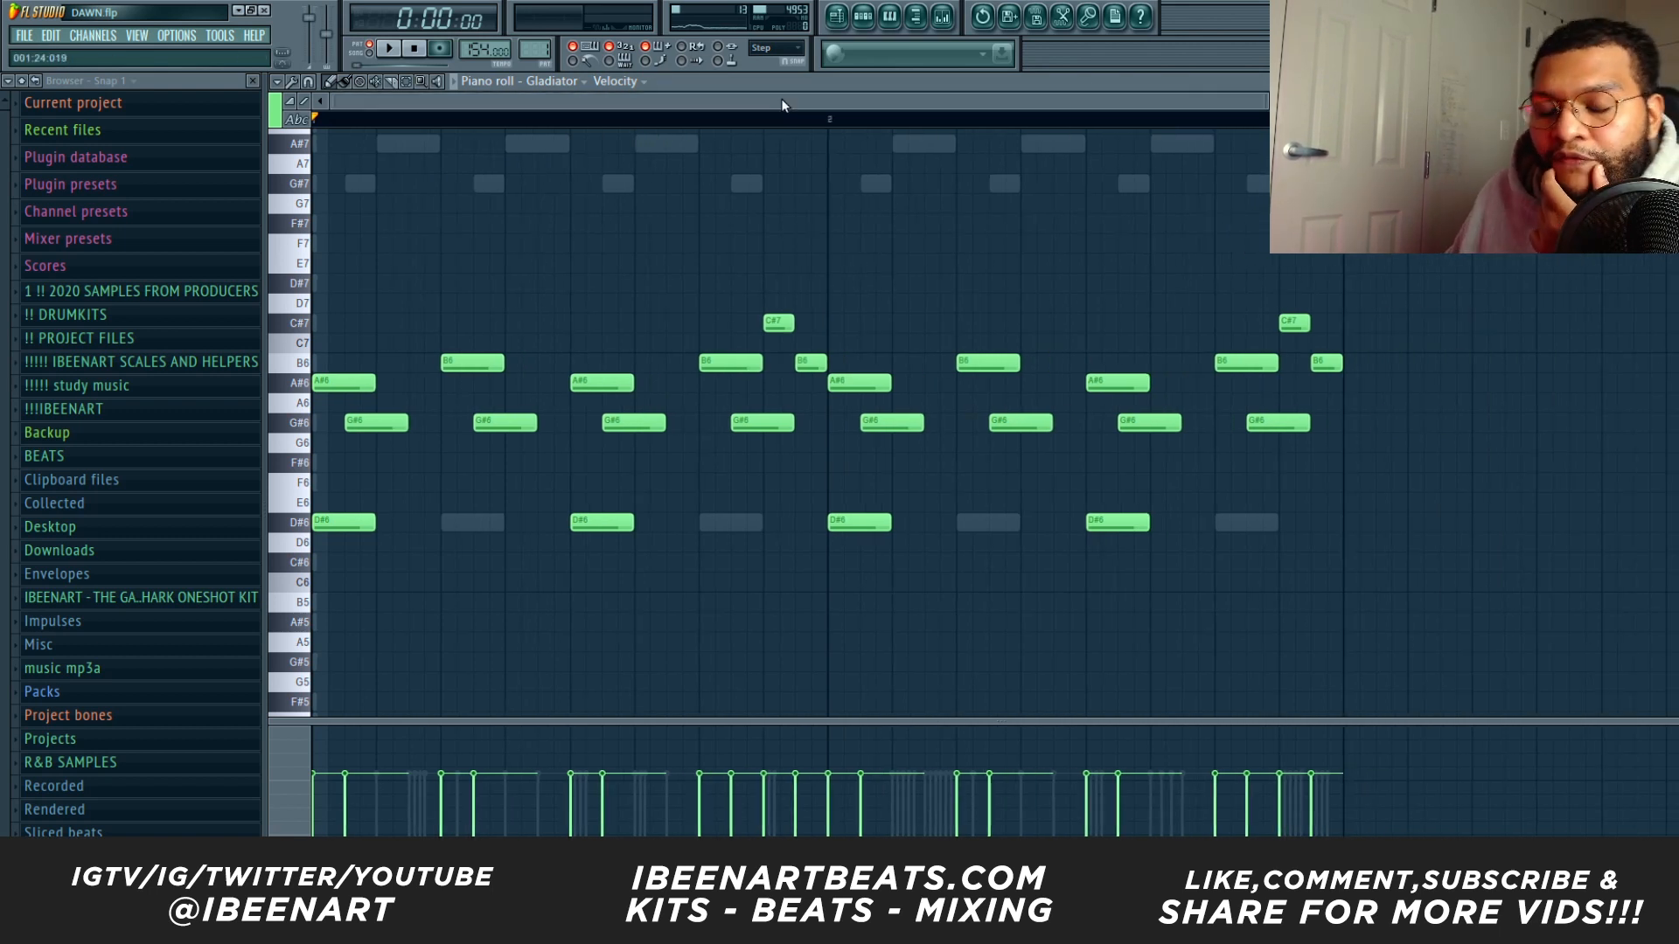
{"action": "scroll", "coordinate": [779, 98], "scroll_direction": "up", "scroll_amount": 2}
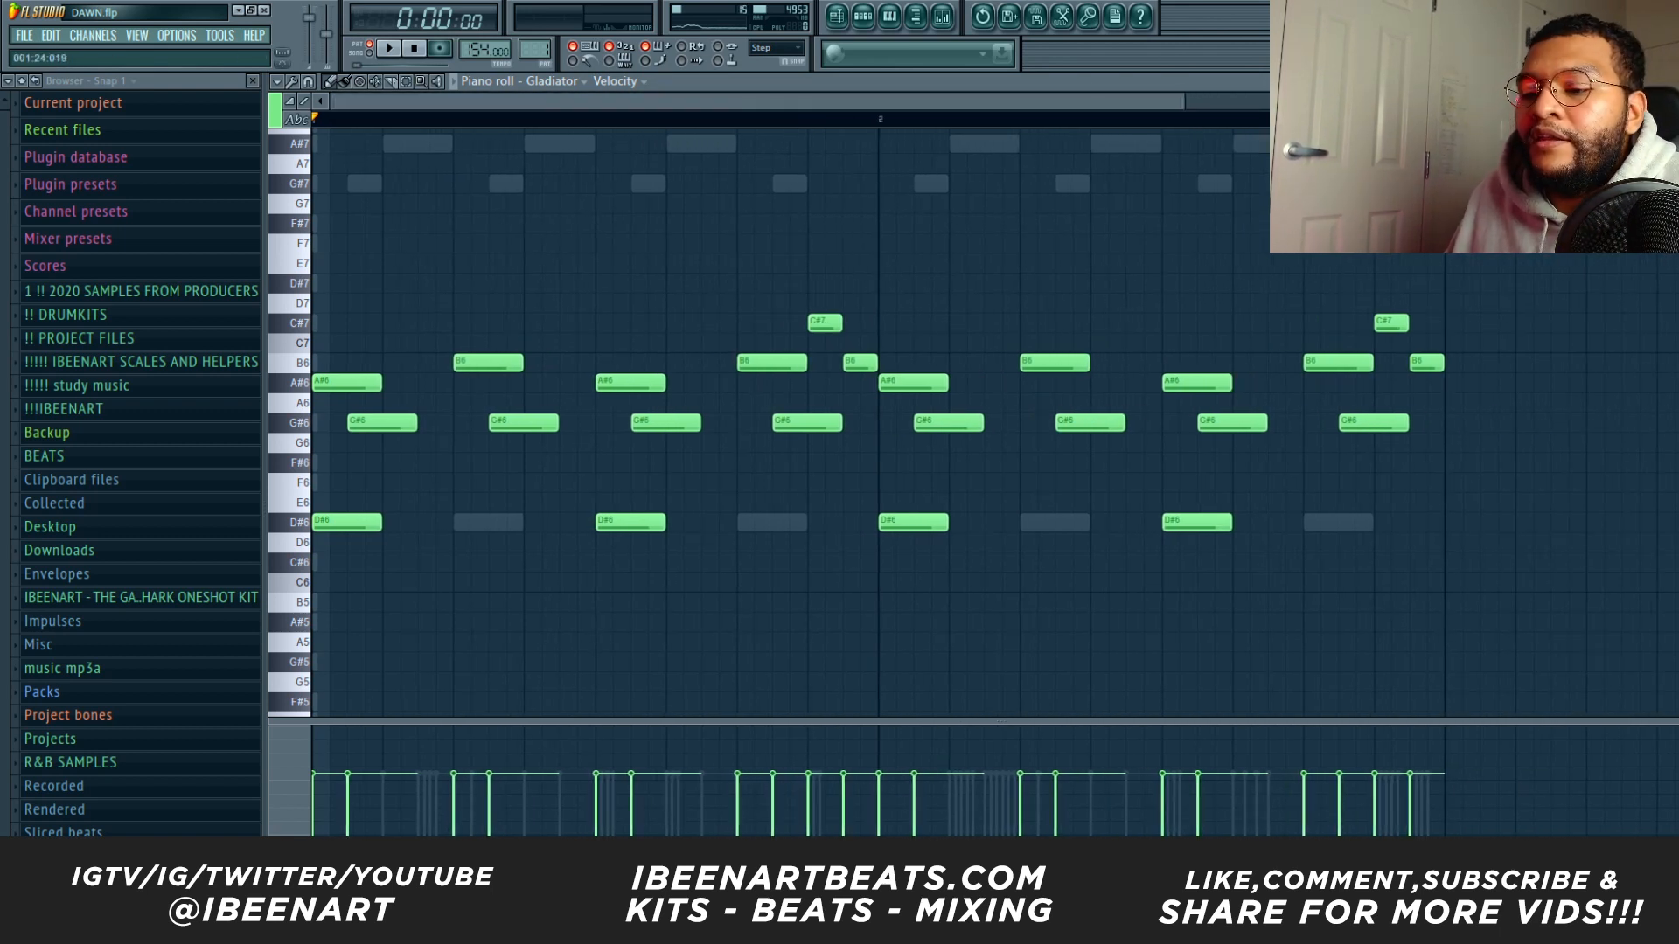
Open Effectrix on mixer Insert 1 and examine its Backward Vocals preset with the Reverse and Delay patterns.
{"action": "left_click", "coordinate": [865, 24]}
{"action": "left_click", "coordinate": [942, 17]}
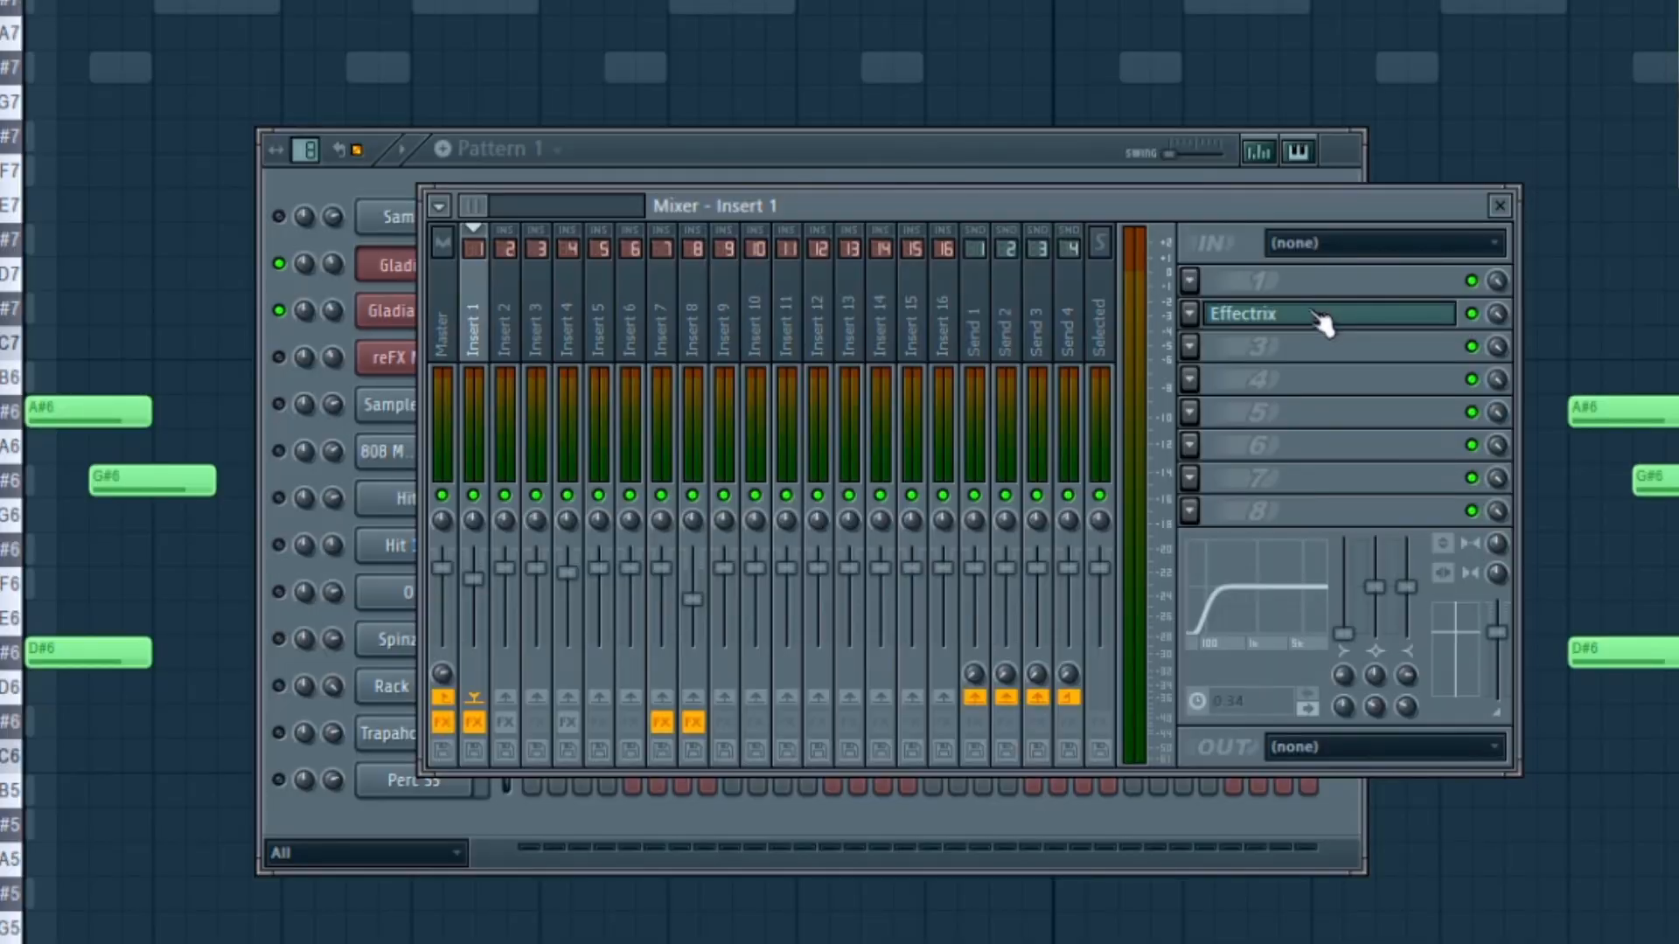
{"action": "left_click", "coordinate": [1055, 325]}
{"action": "left_click_drag", "start_coordinate": [689, 94], "coordinate": [584, 60]}
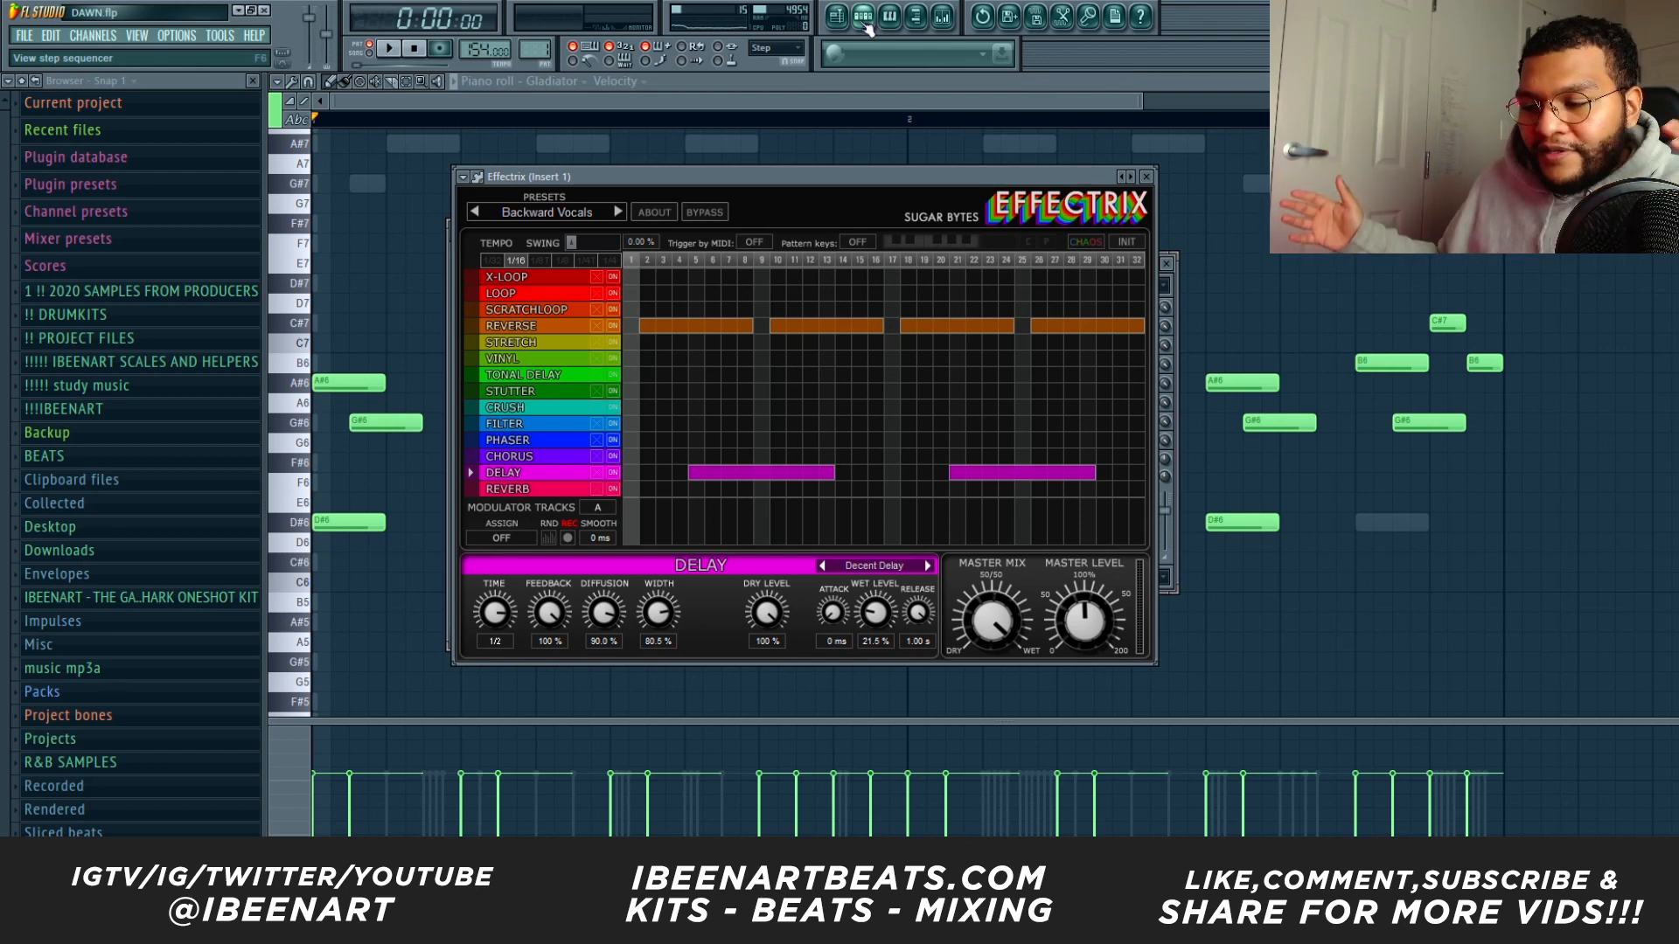
{"action": "left_click_drag", "start_coordinate": [710, 183], "coordinate": [706, 164]}
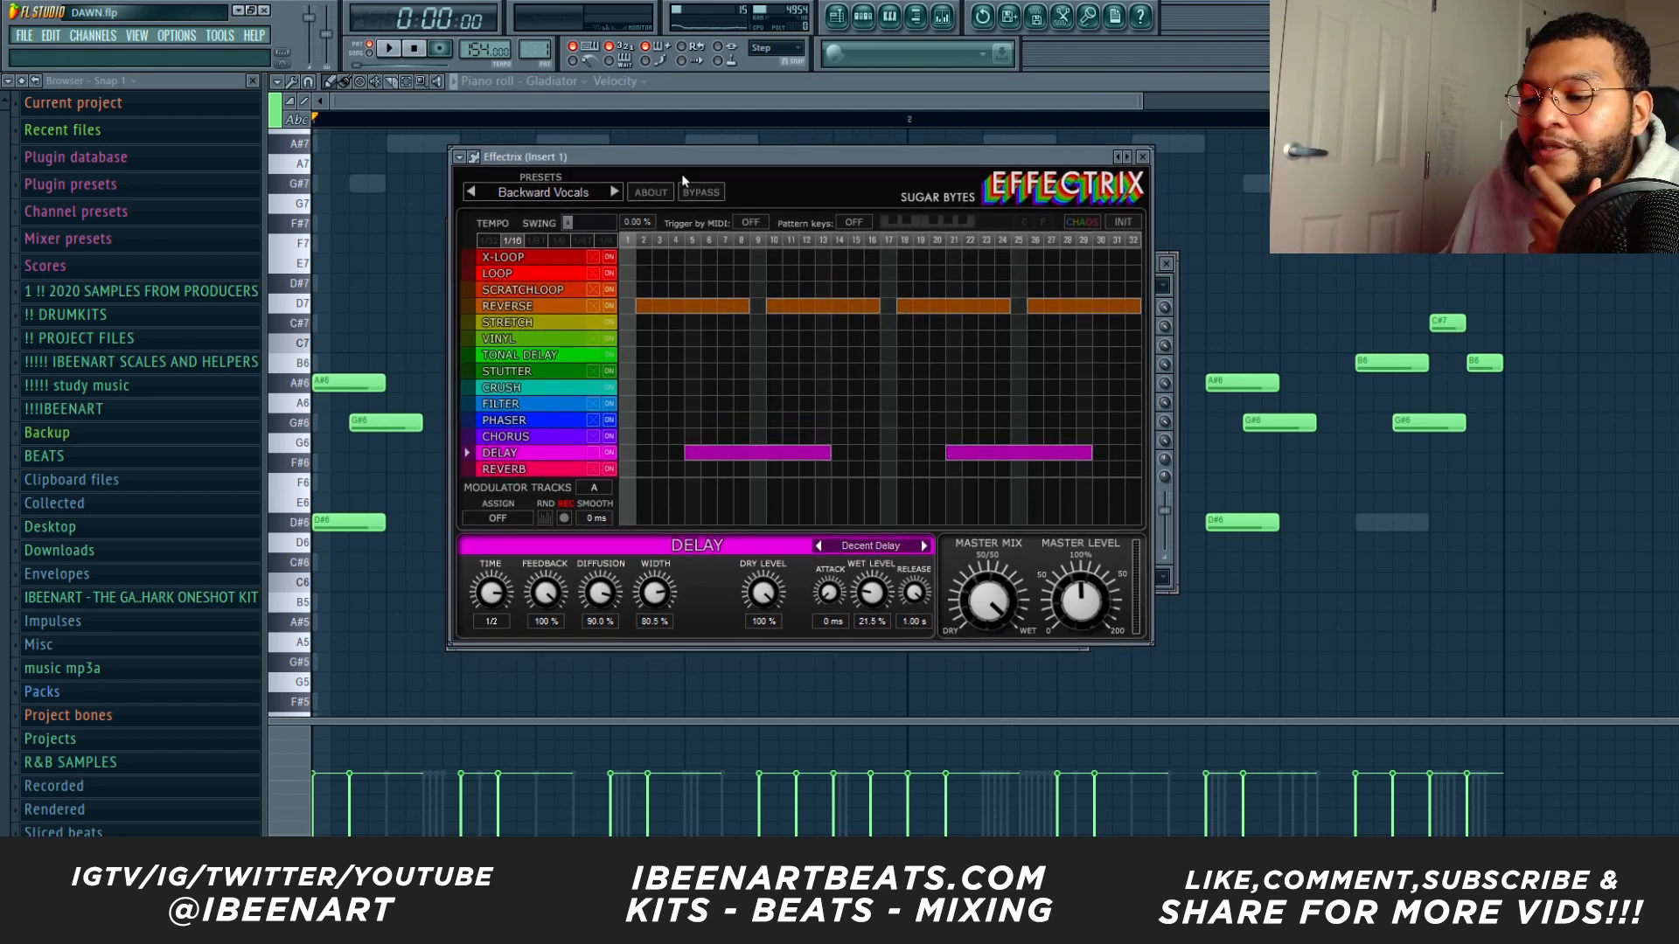
Mute the Gladiator #2 channel and play Pattern 1 to hear Gladiator with its effects alone.
{"action": "left_click", "coordinate": [861, 26]}
{"action": "left_click", "coordinate": [460, 325]}
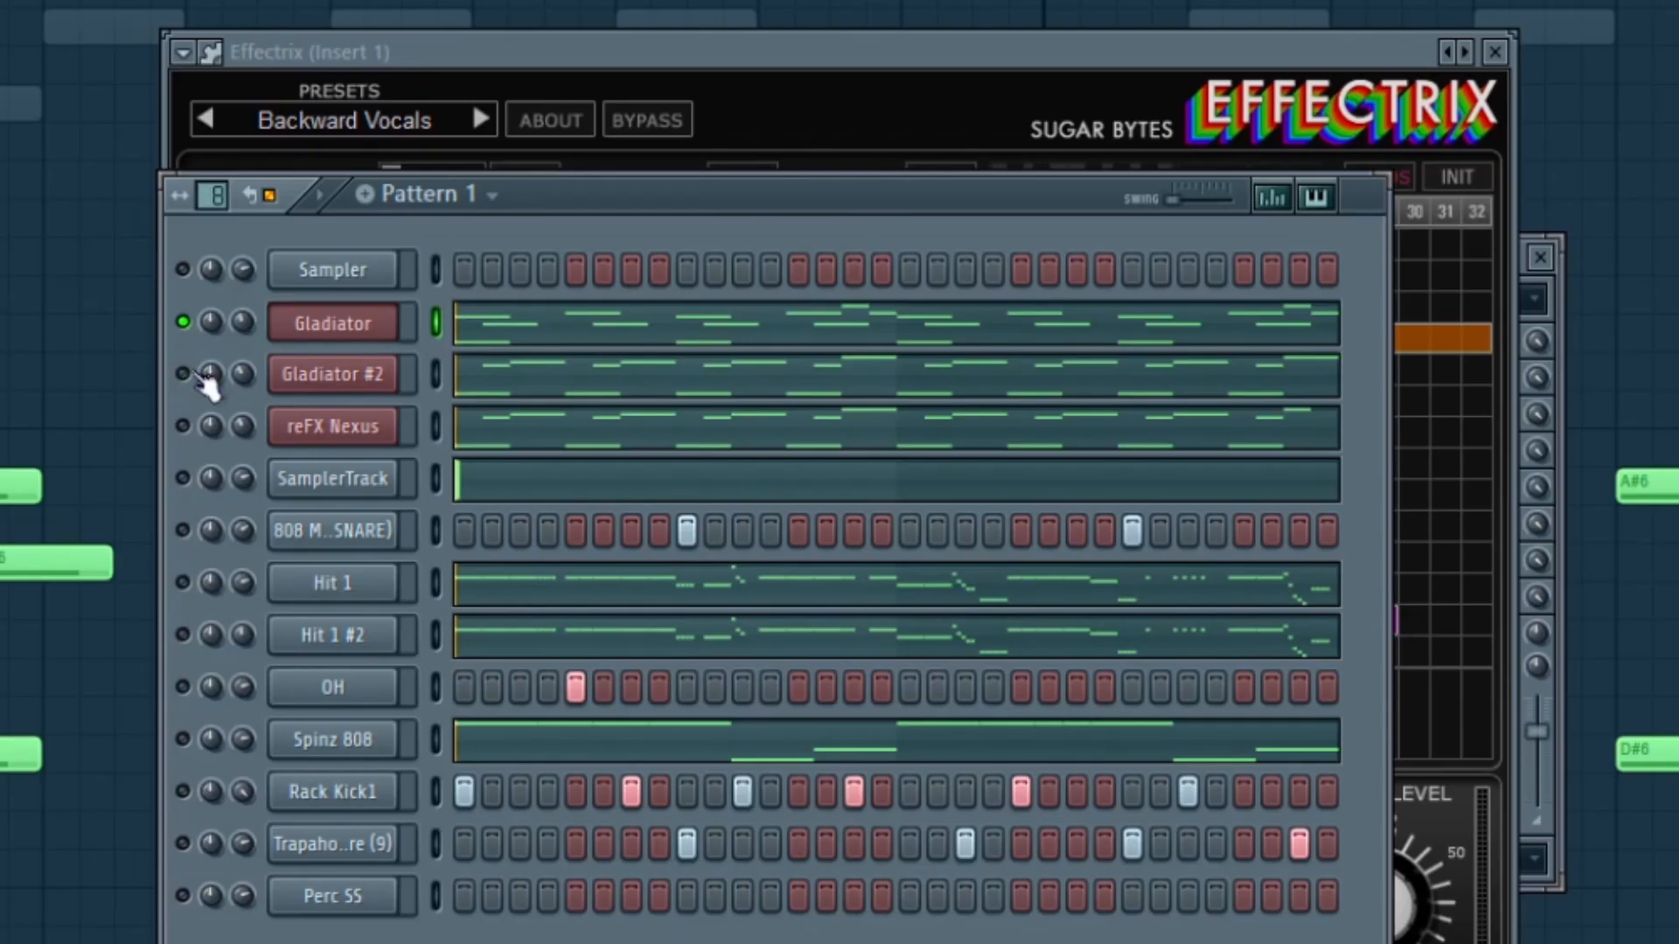
{"action": "key", "text": "space"}
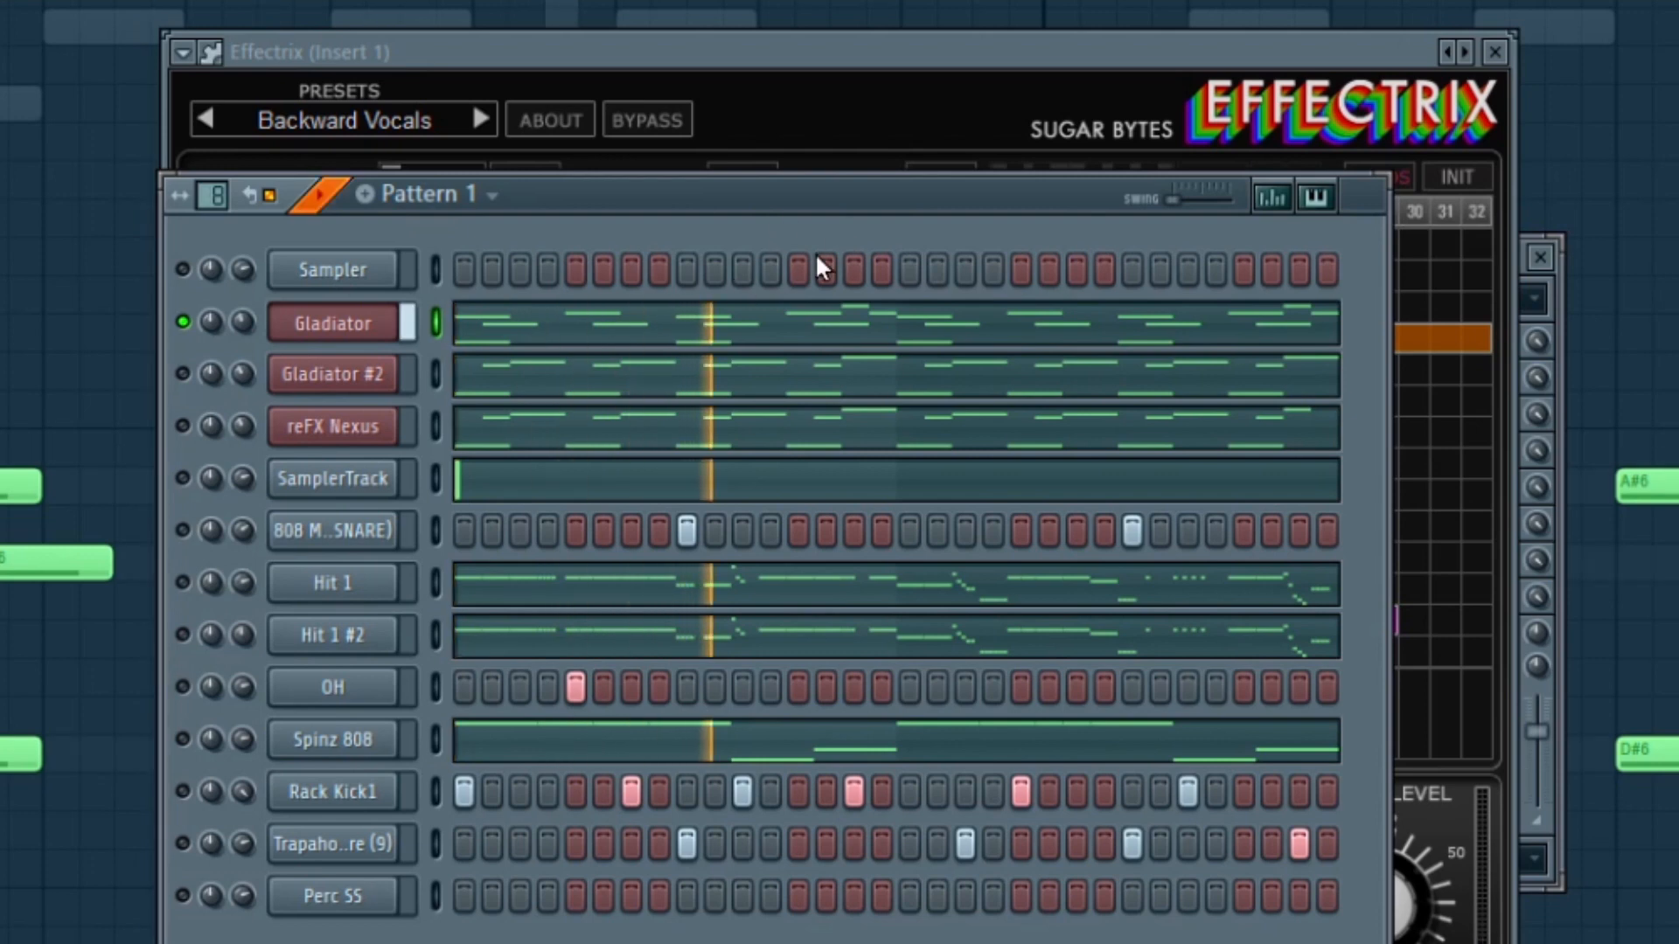
{"action": "left_click_drag", "start_coordinate": [810, 206], "coordinate": [858, 99]}
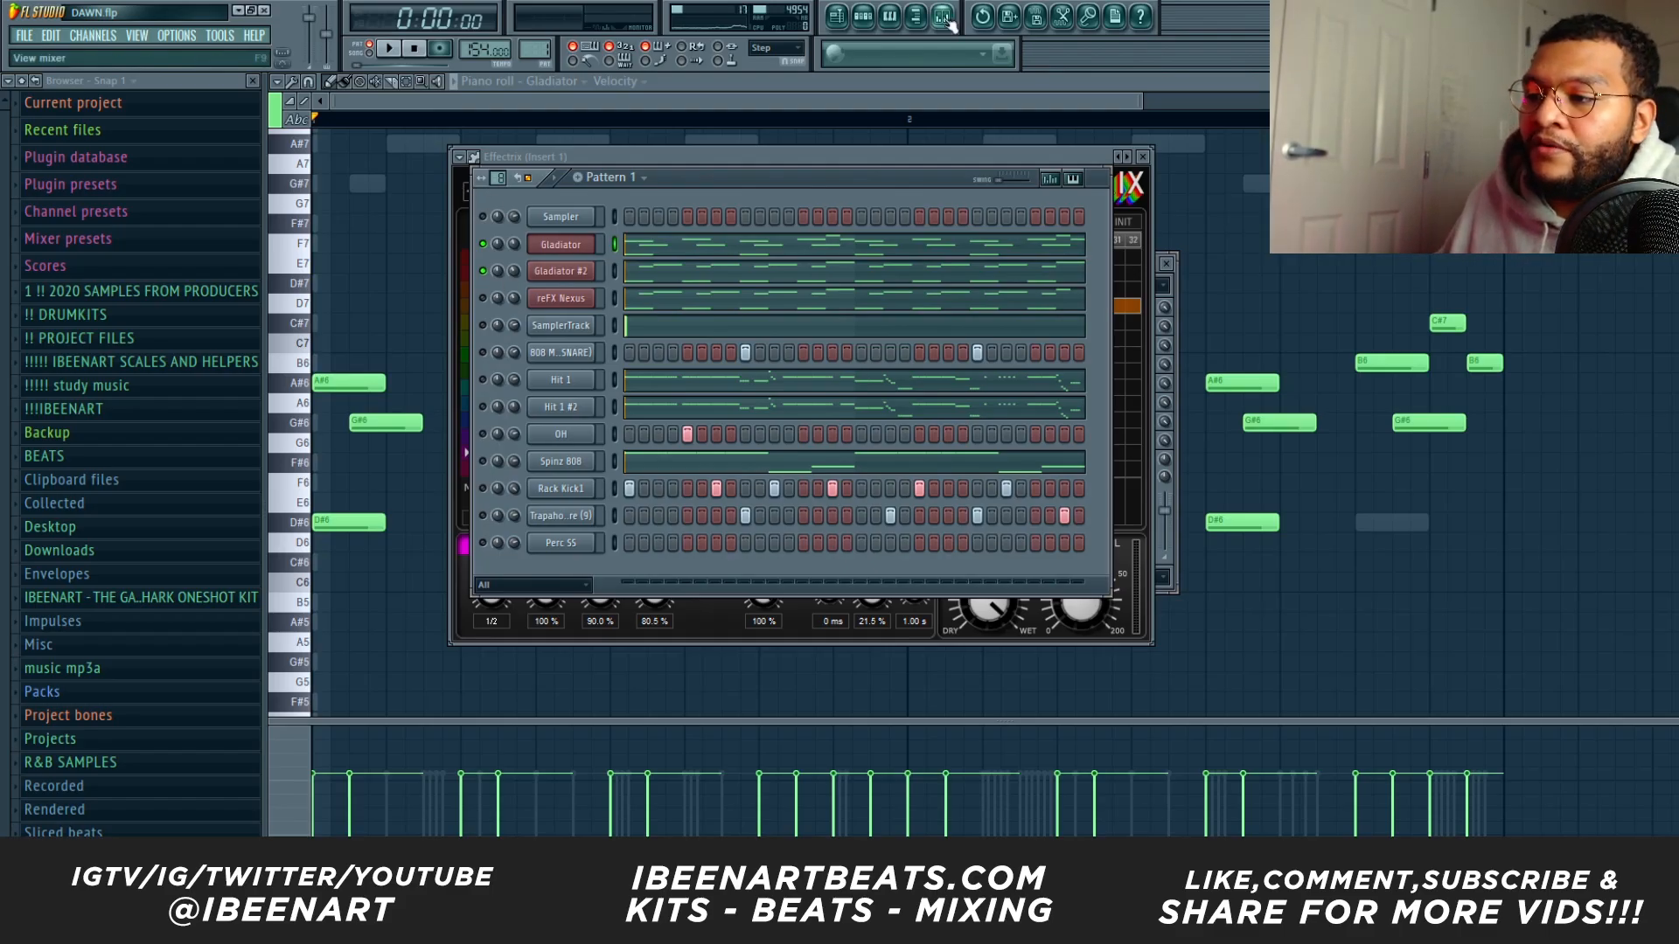
Inspect the Magic Switch and Effectrix plugins loaded on mixer Insert 2.
{"action": "key", "text": "F9"}
{"action": "left_click", "coordinate": [591, 384]}
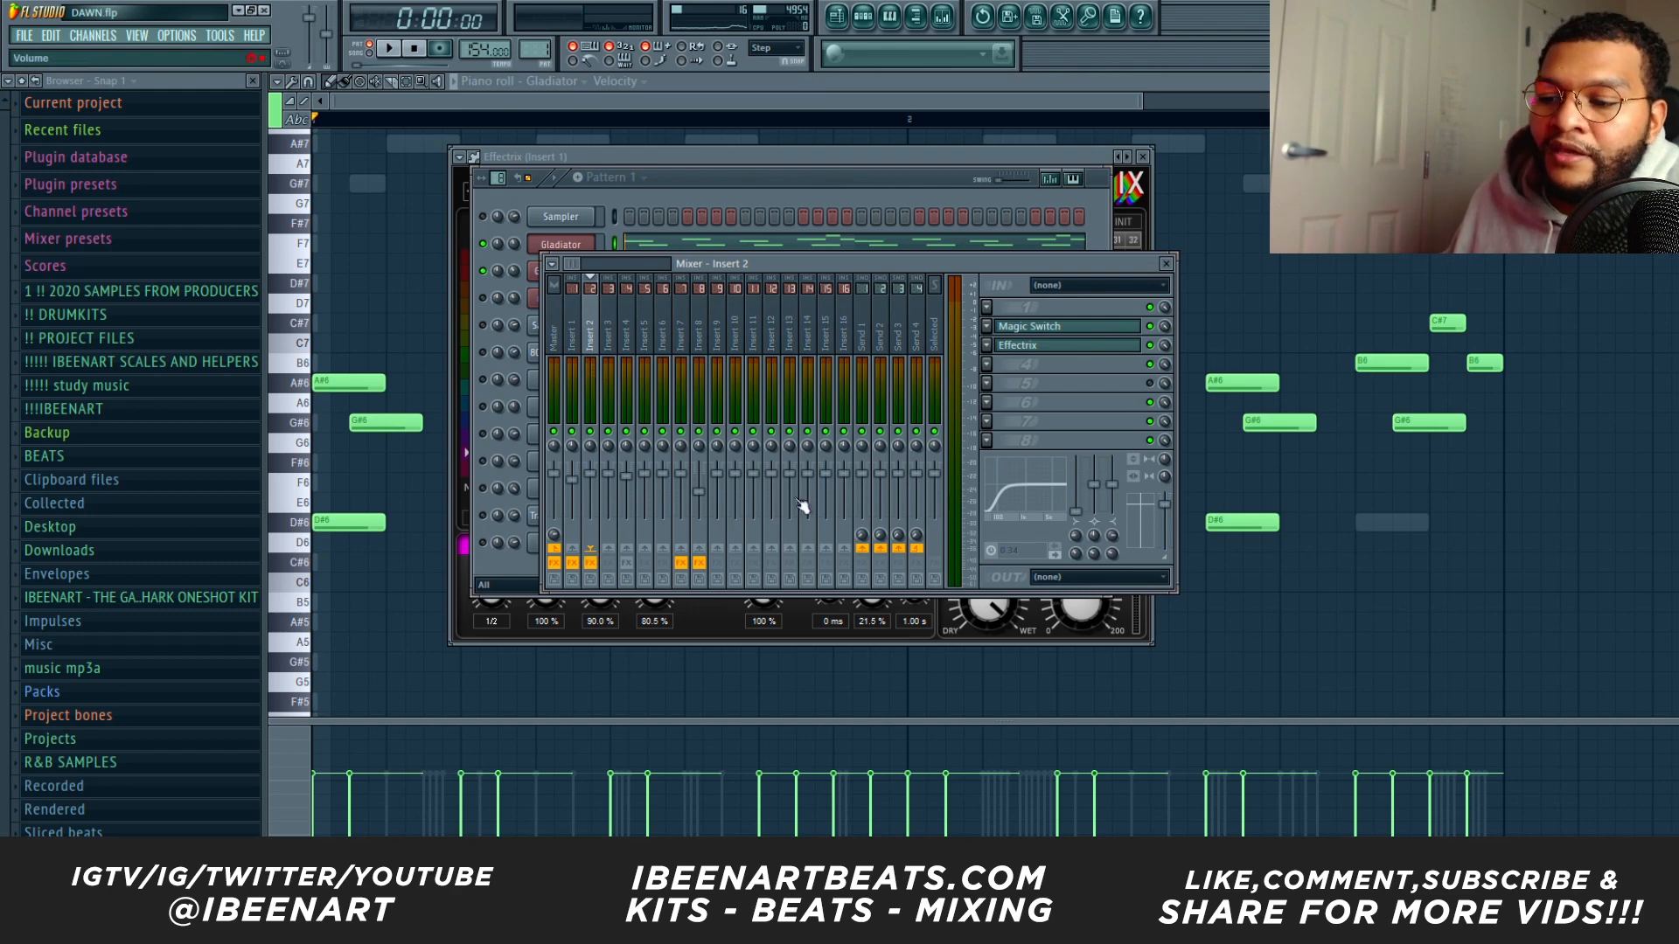
{"action": "left_click", "coordinate": [1122, 332]}
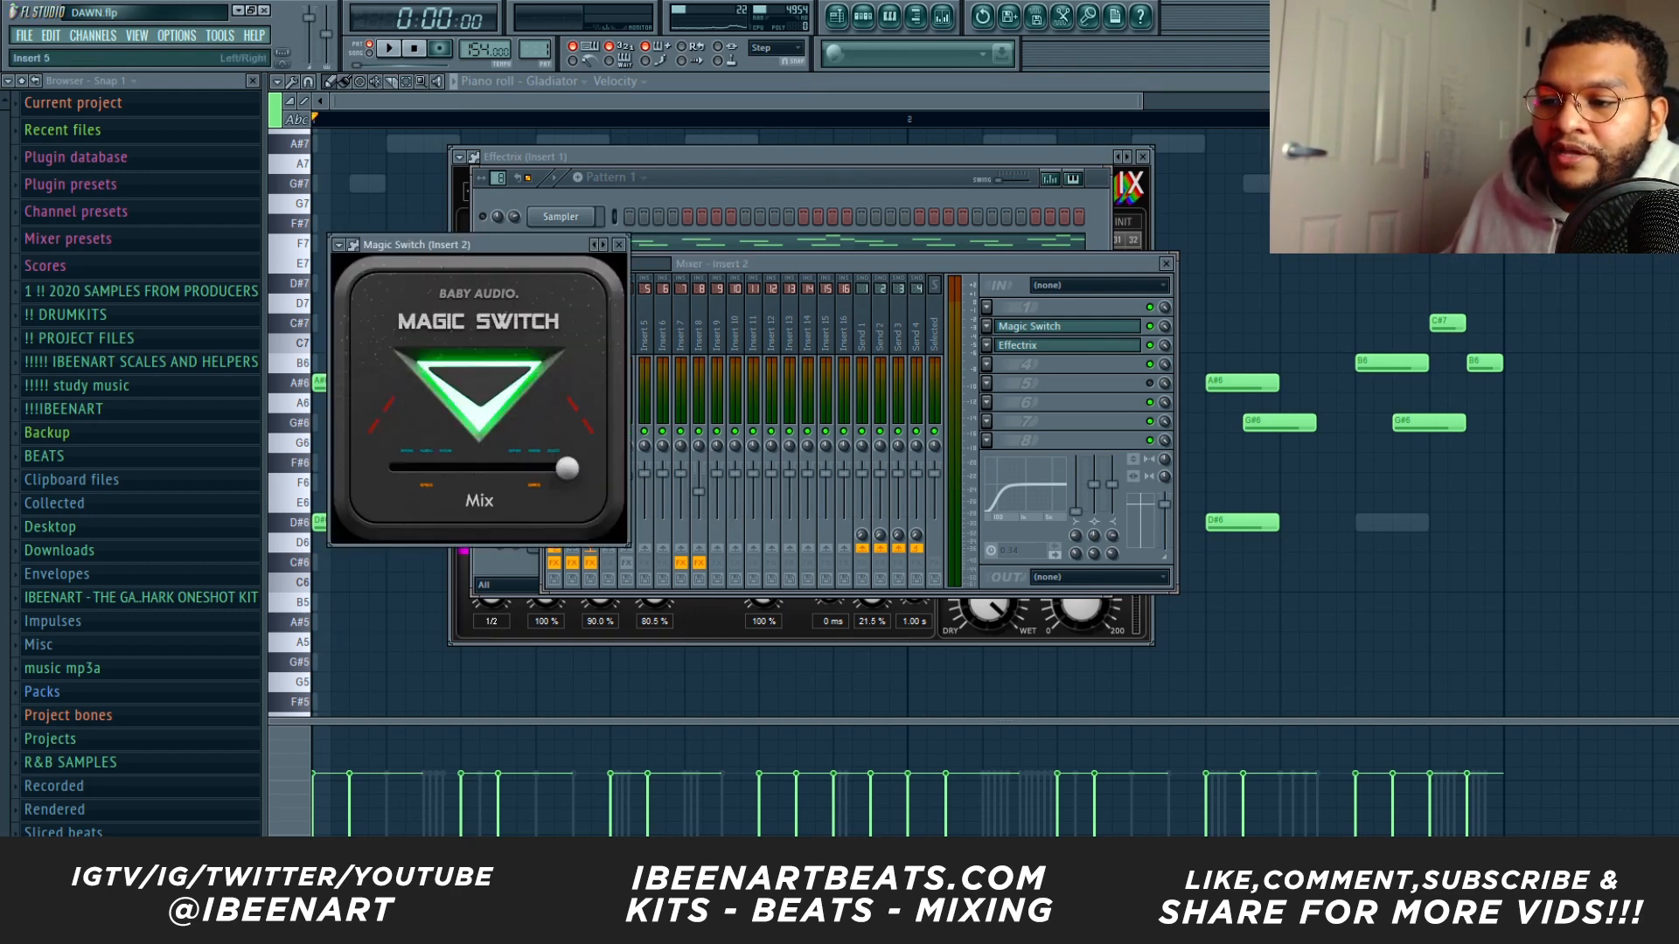
{"action": "left_click", "coordinate": [1067, 326]}
{"action": "left_click", "coordinate": [1067, 345]}
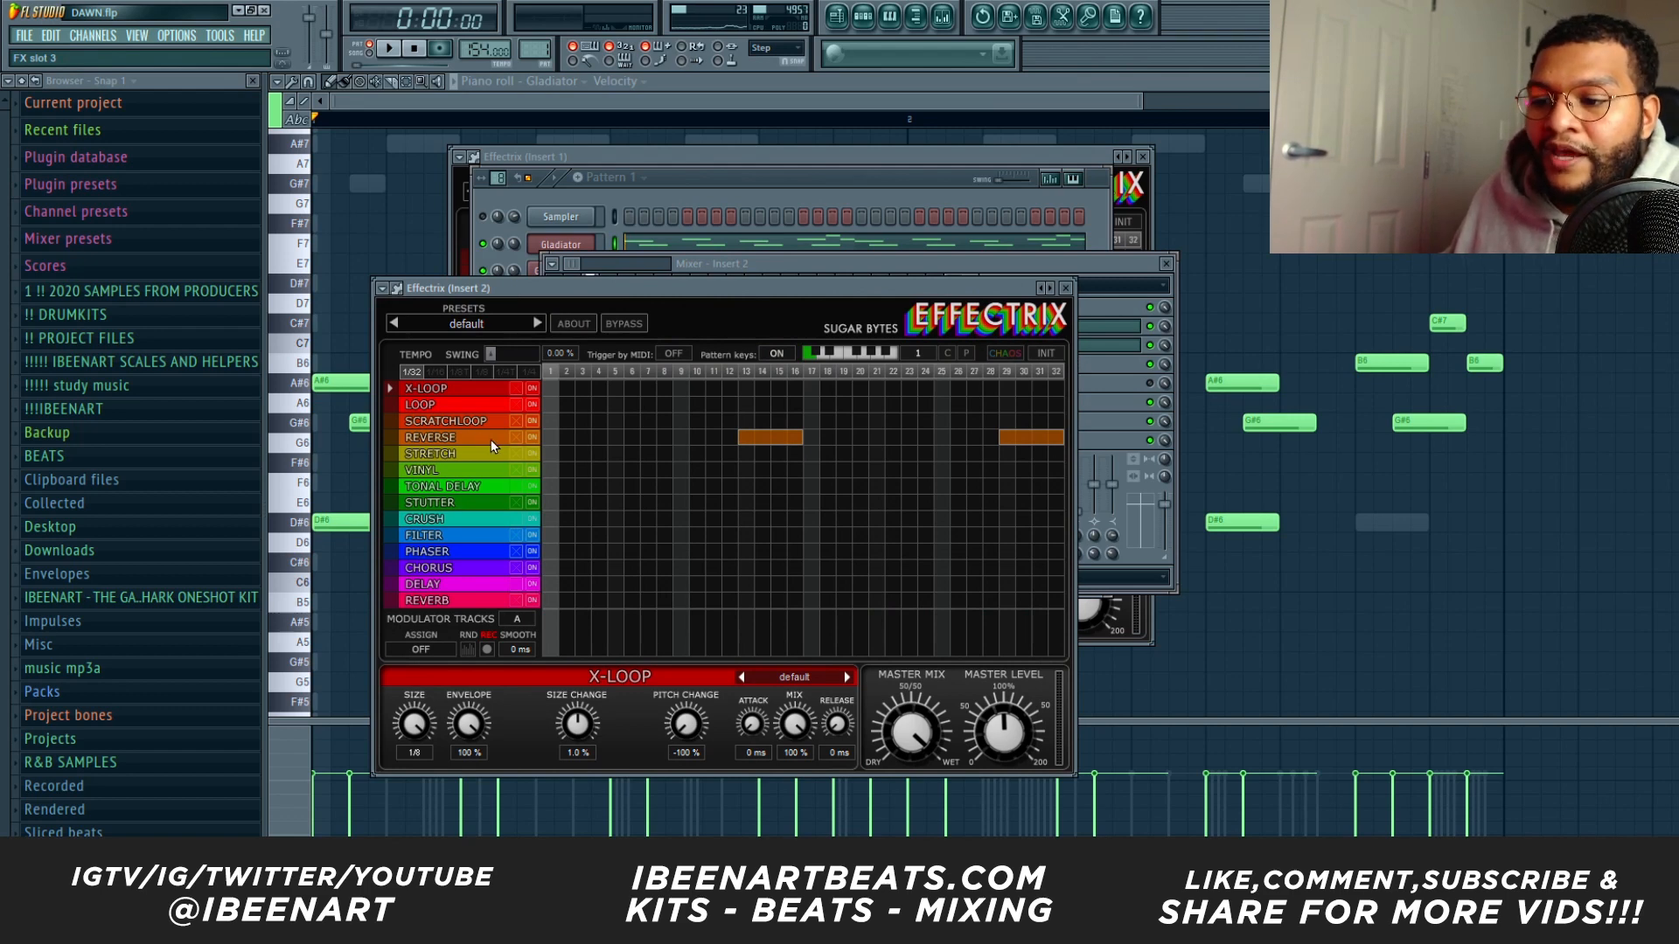
Play the Gladiator and Gladiator #2 channels together while checking the Insert 2 levels and its Effectrix reverse pattern.
{"action": "left_click", "coordinate": [773, 260]}
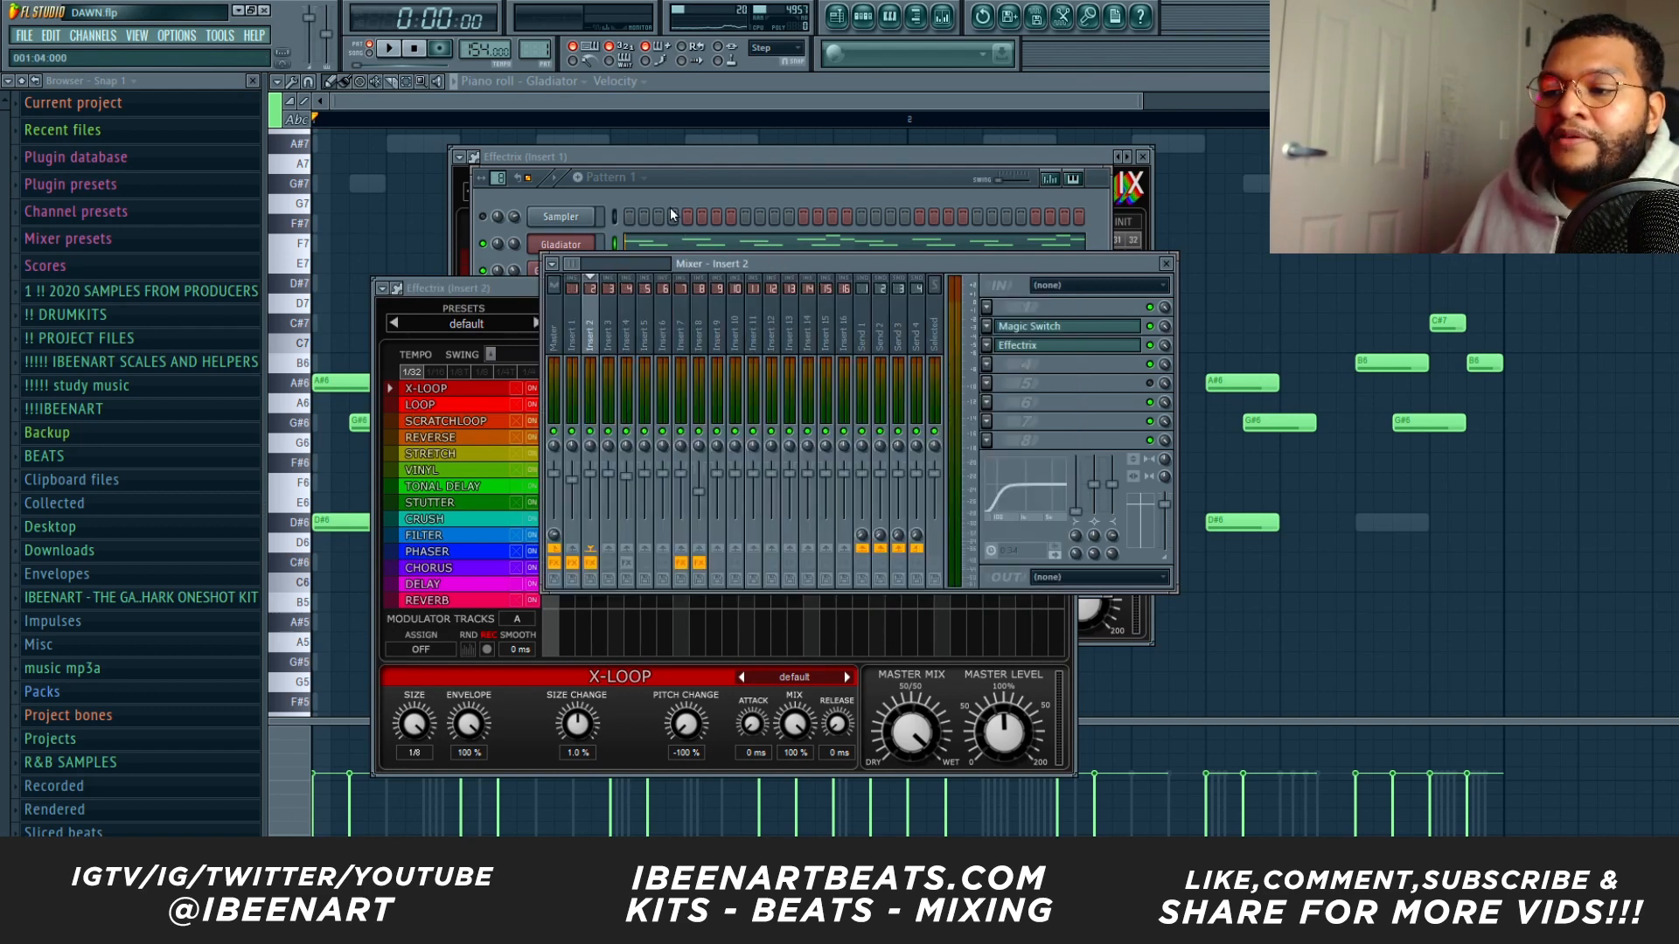
{"action": "left_click", "coordinate": [496, 275]}
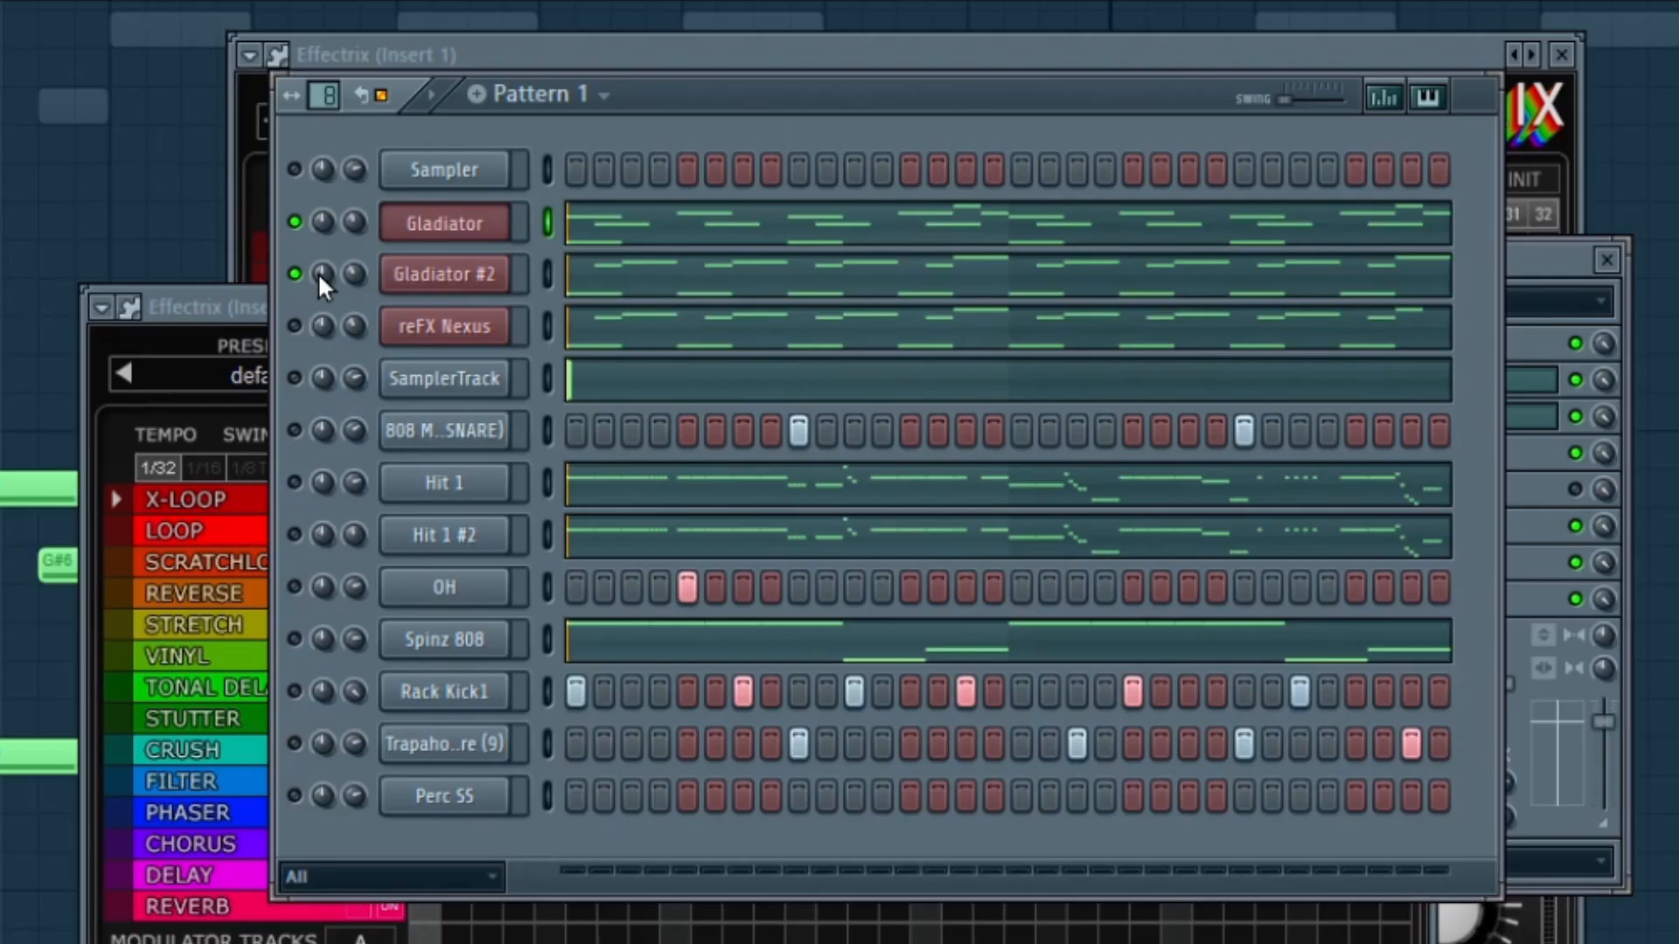
{"action": "key", "text": "space"}
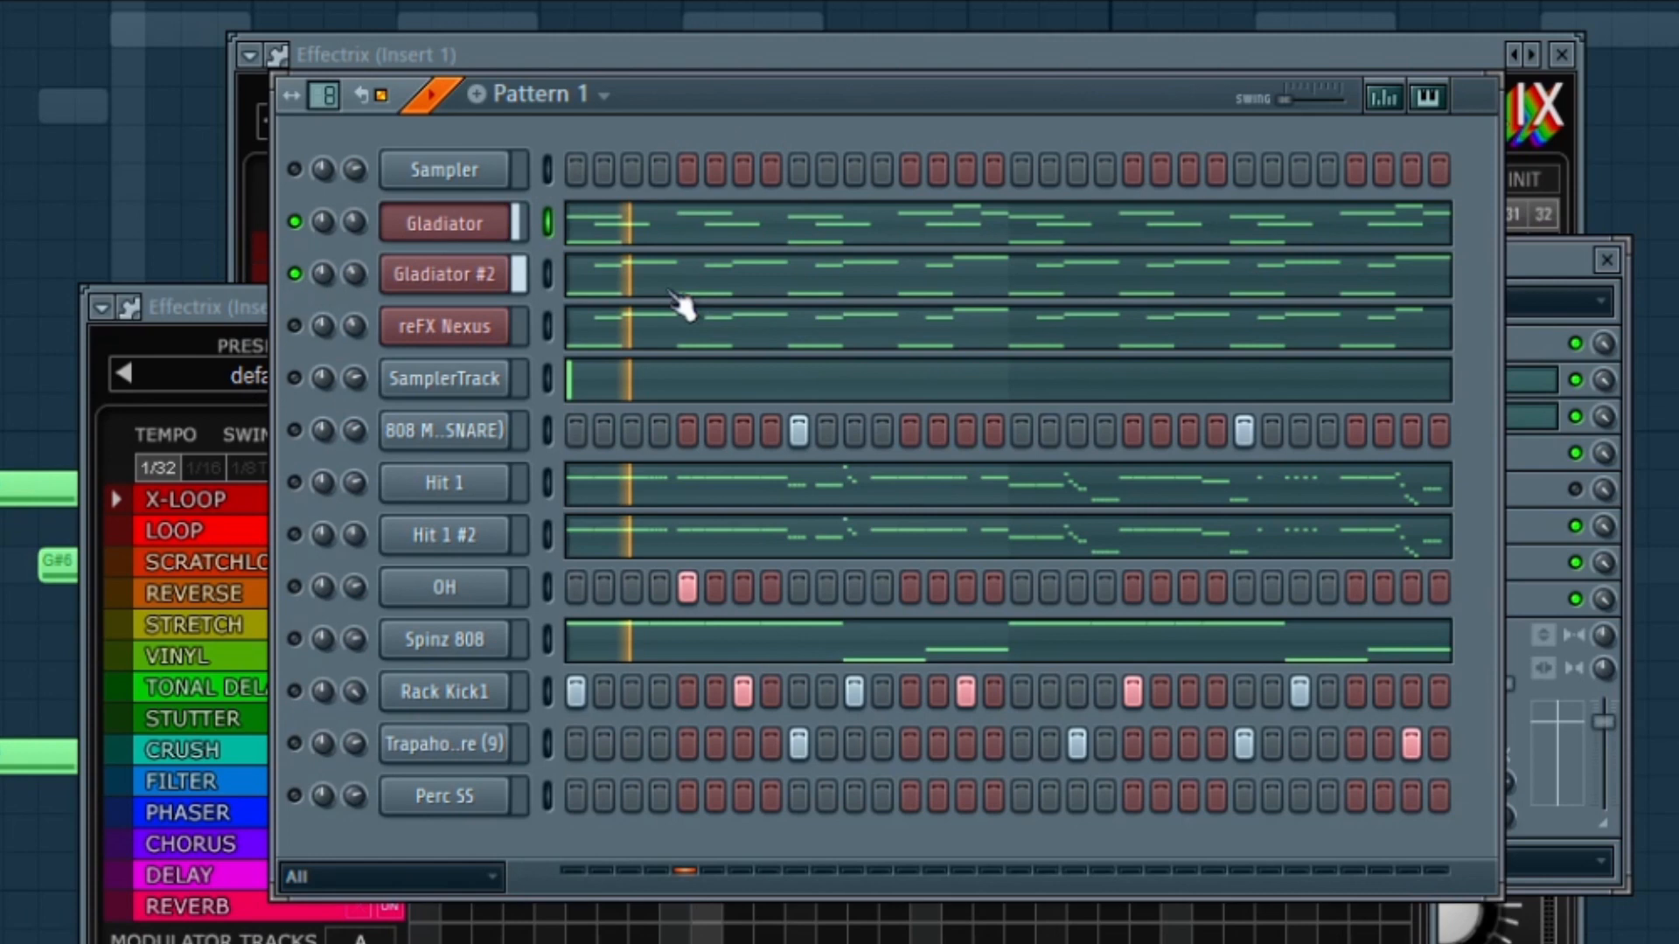
{"action": "left_click", "coordinate": [1519, 265]}
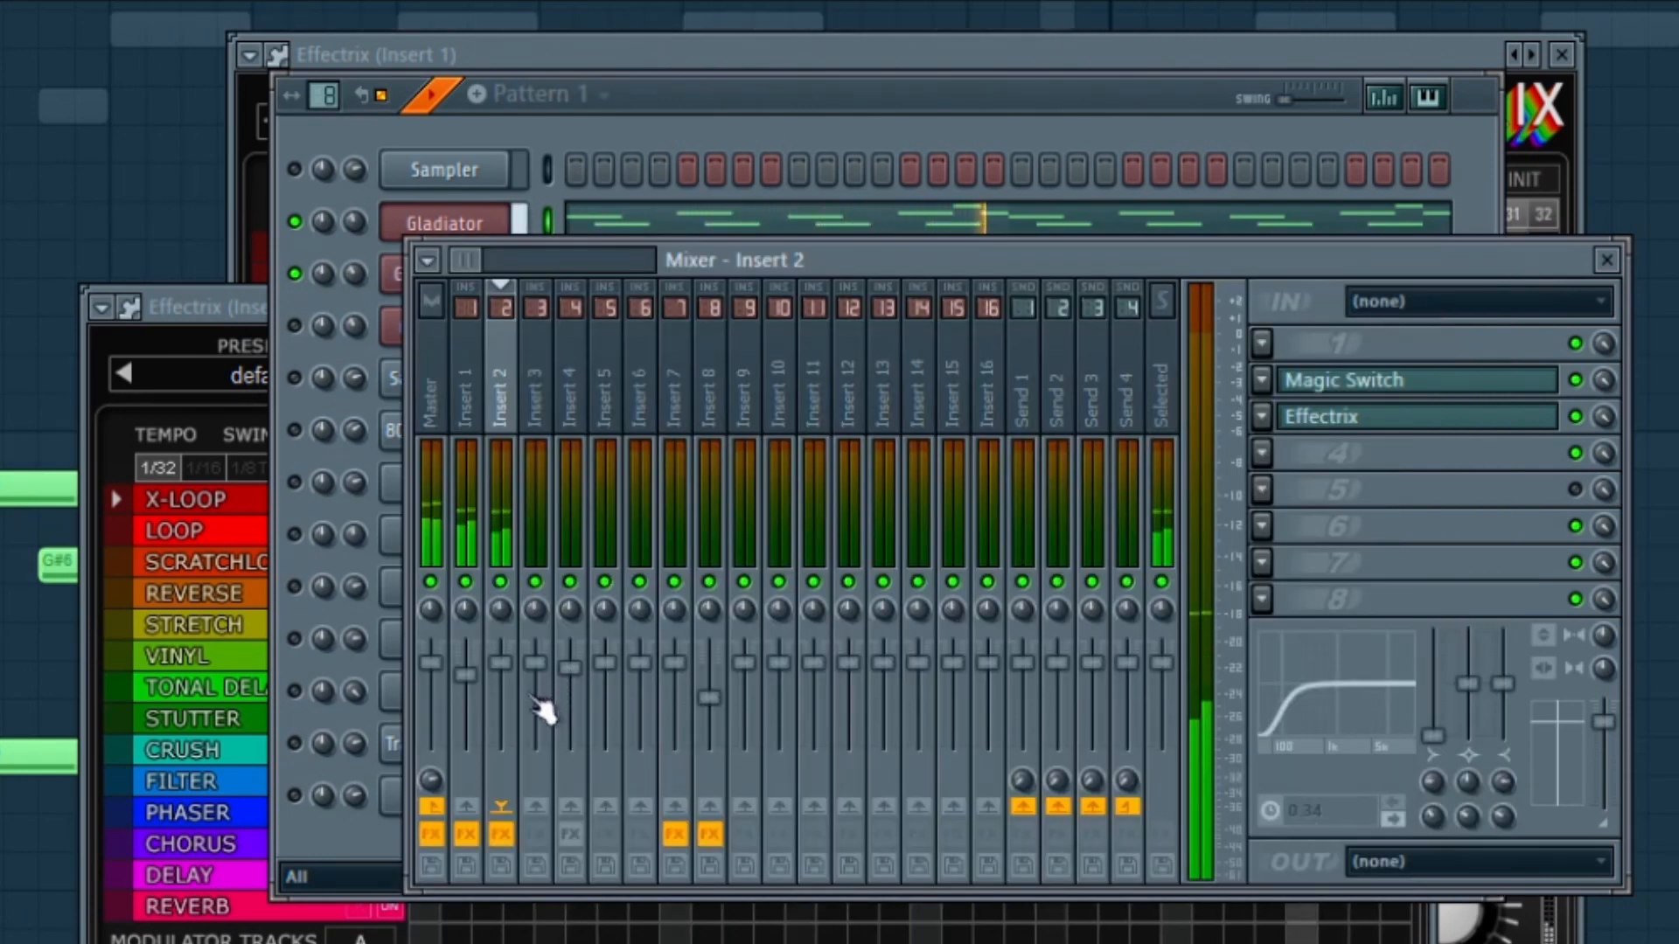
{"action": "left_click", "coordinate": [238, 307]}
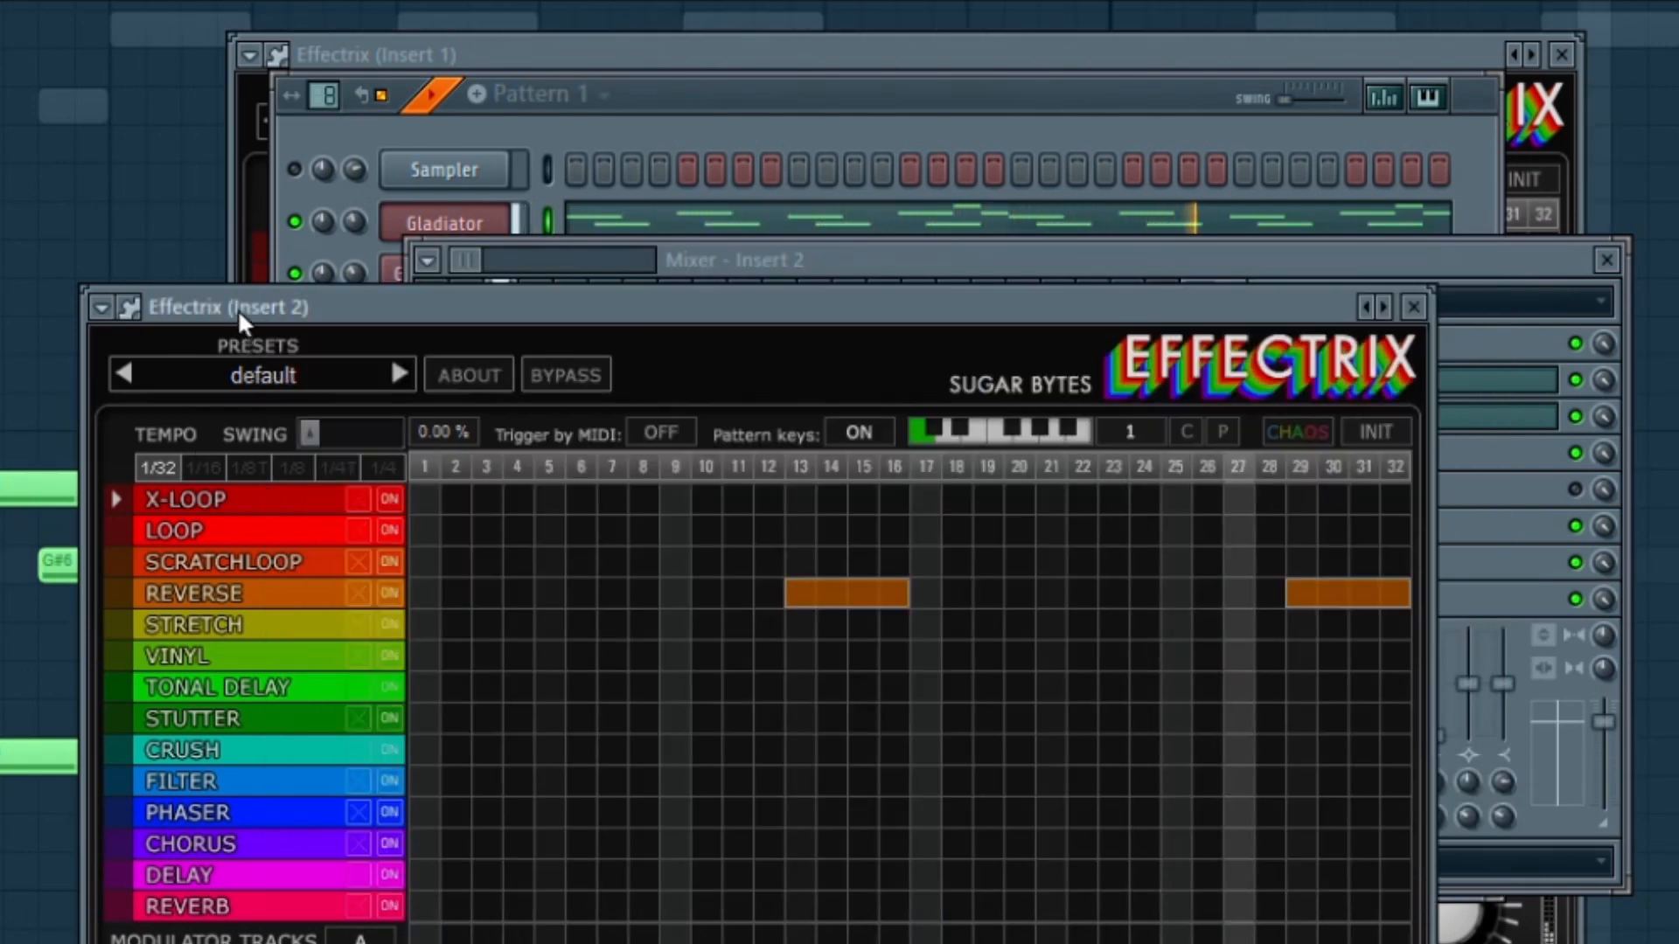
Add the reFX Nexus channel to the playback, open its piano preset, and check its mixer track after stopping.
{"action": "left_click", "coordinate": [862, 98]}
{"action": "left_click", "coordinate": [294, 325]}
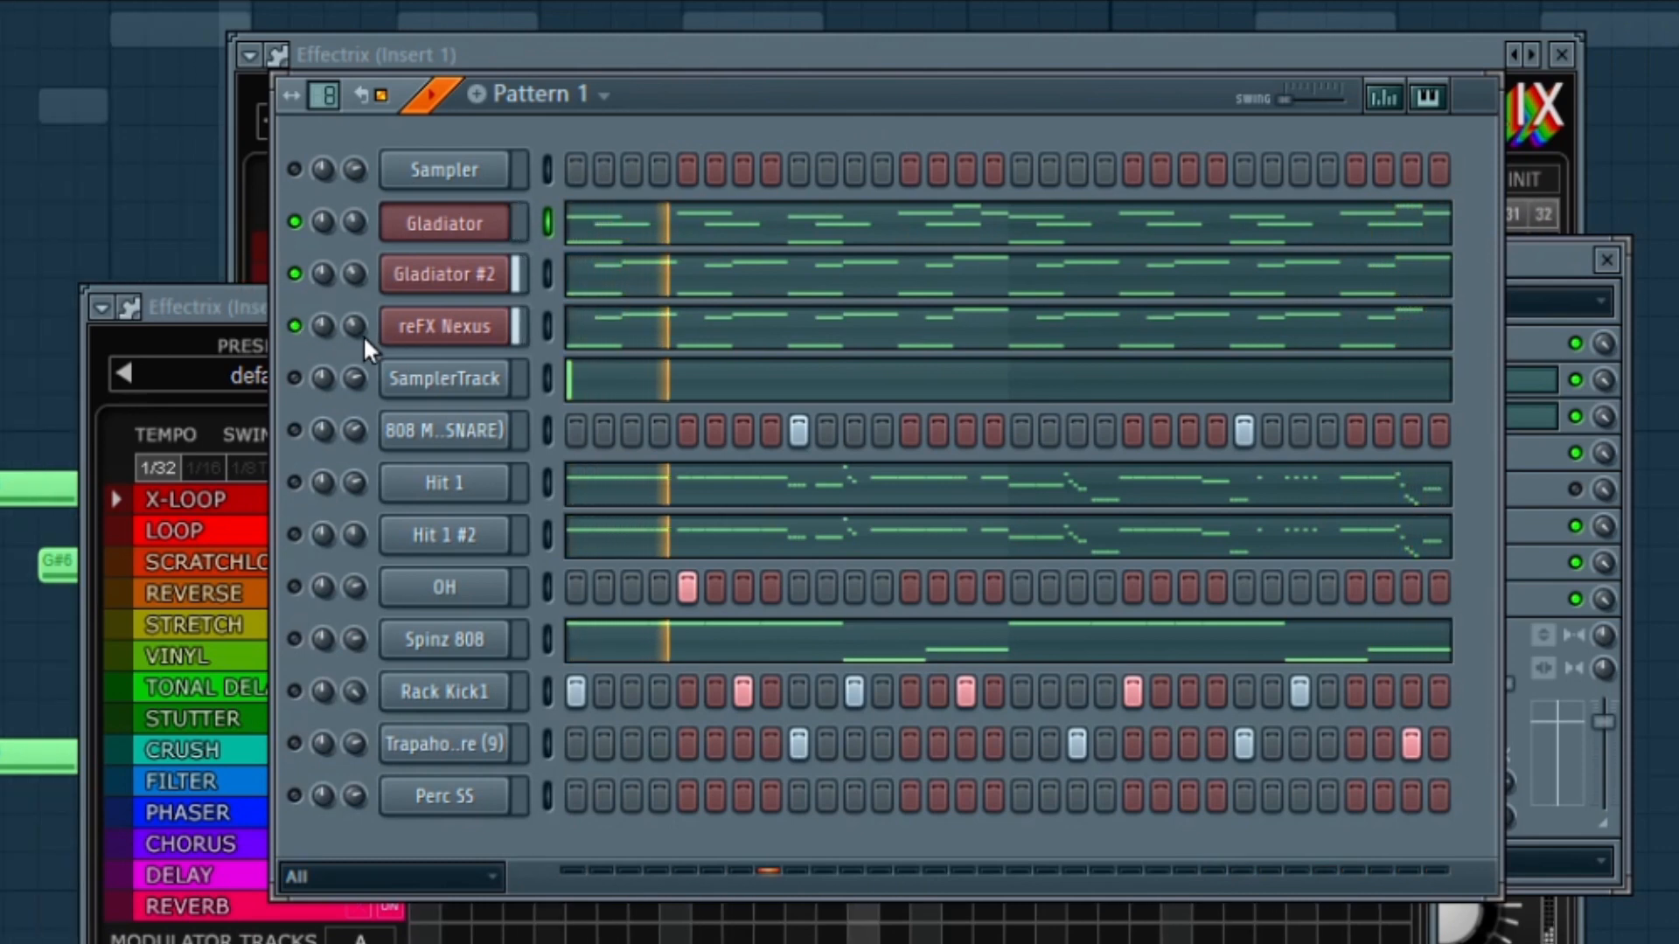
{"action": "left_click", "coordinate": [473, 327]}
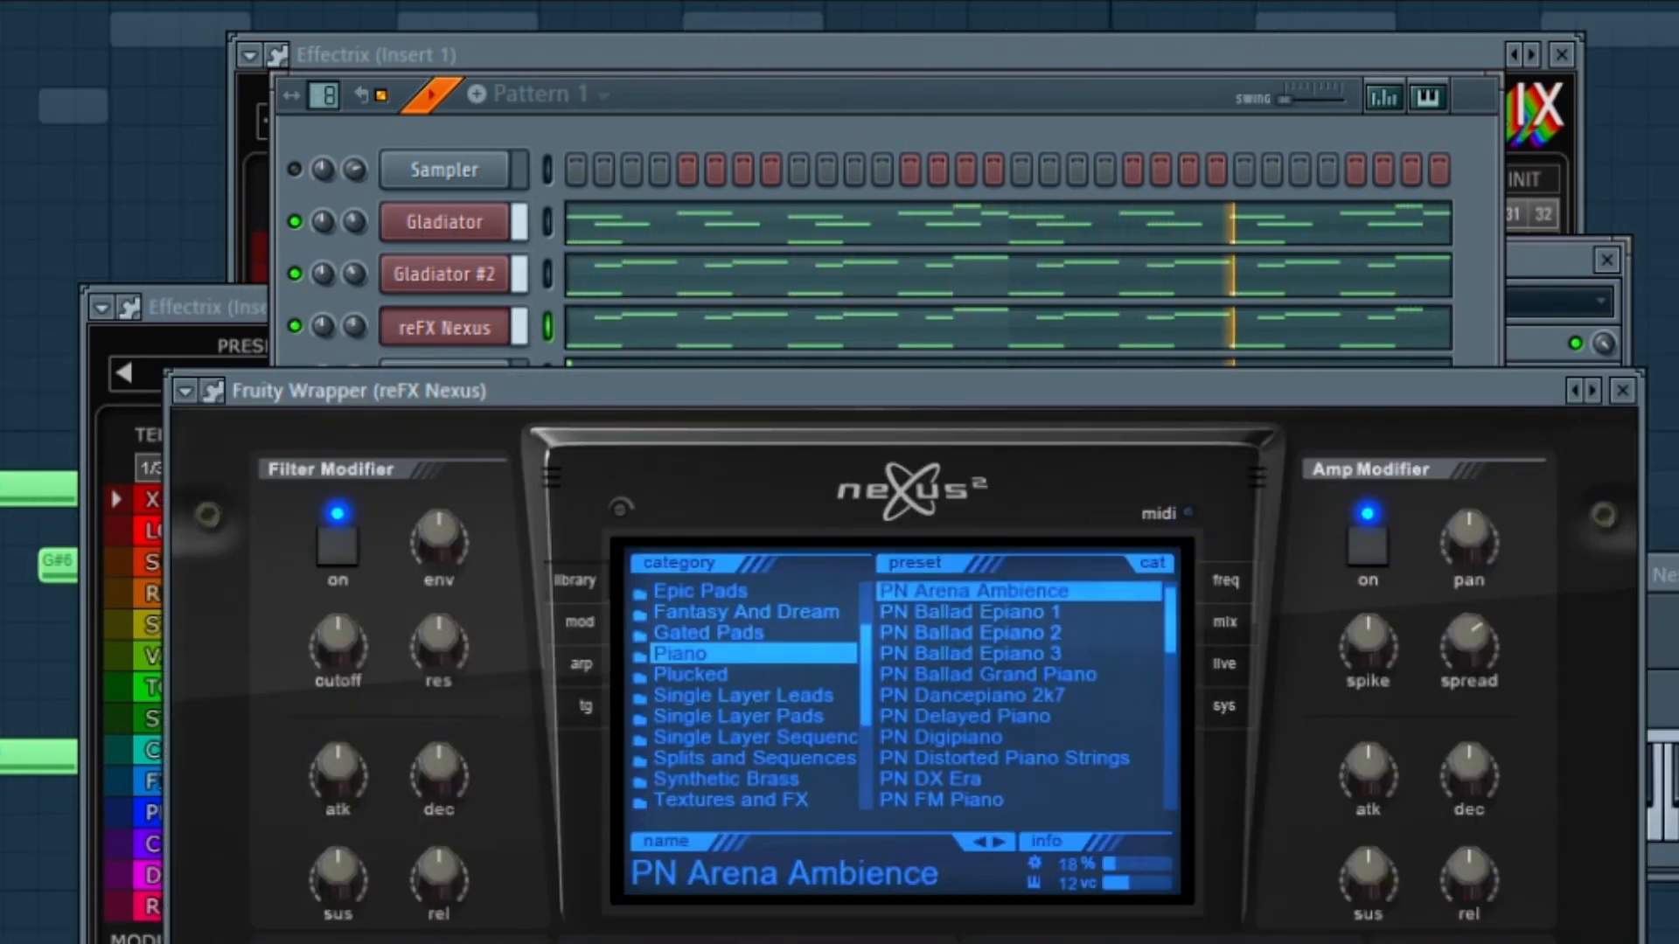
{"action": "key", "text": "F9"}
{"action": "key", "text": "space"}
{"action": "key", "text": "F9"}
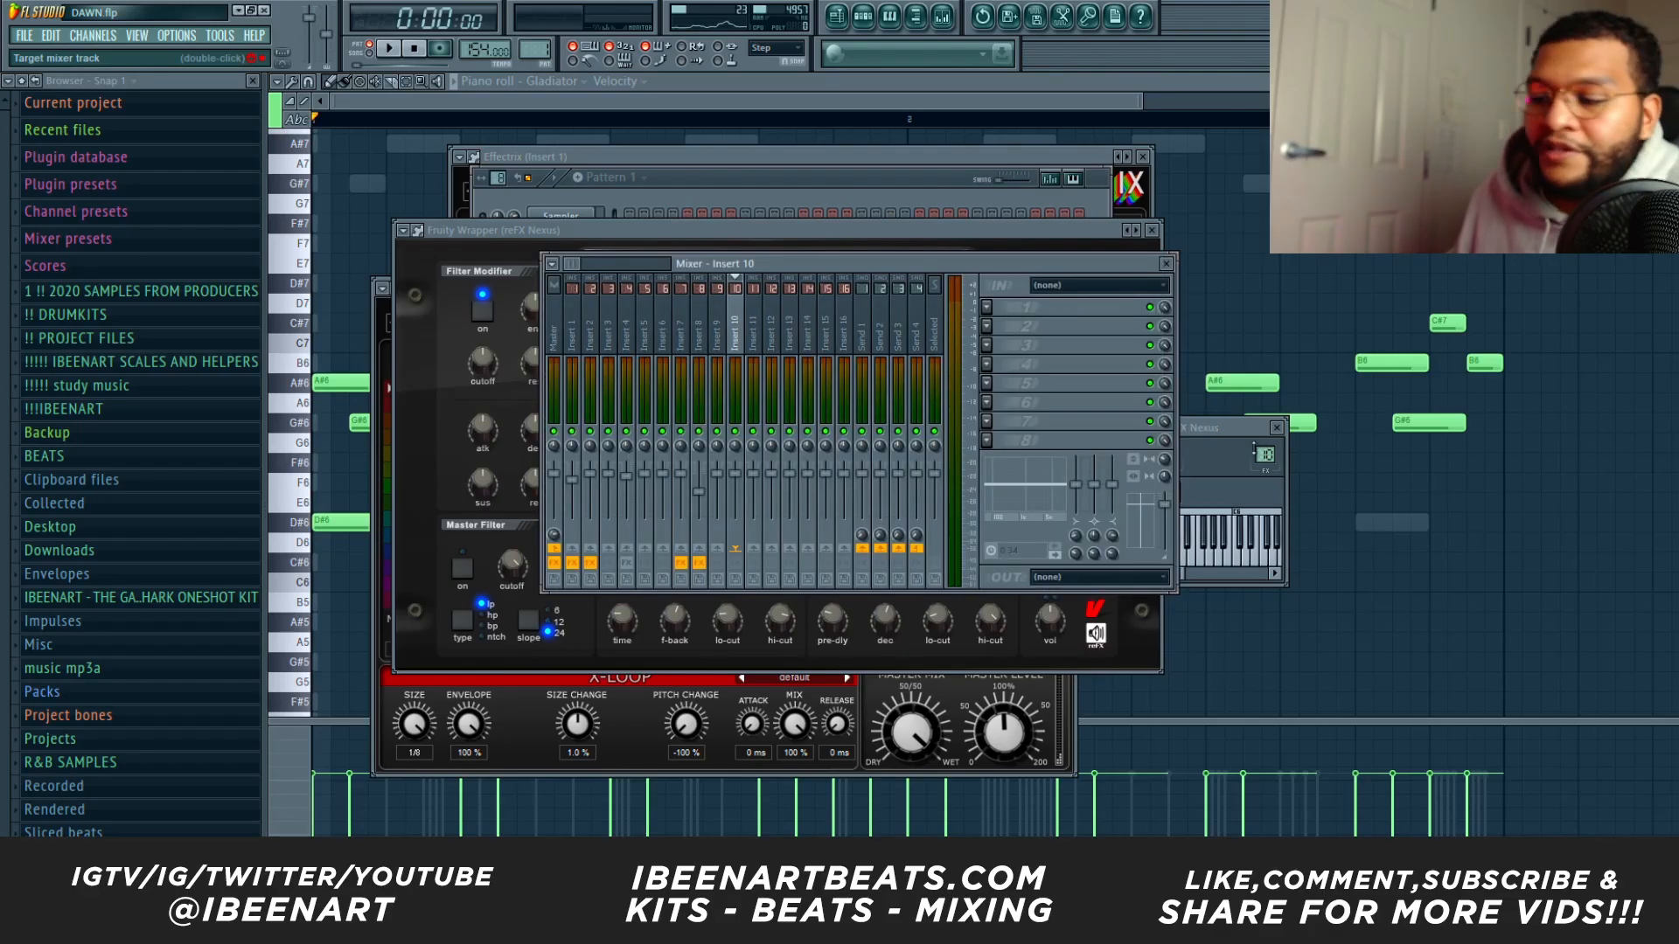
Try a longer step grid for Pattern 1 and restore the 32-step length.
{"action": "left_click", "coordinate": [803, 186]}
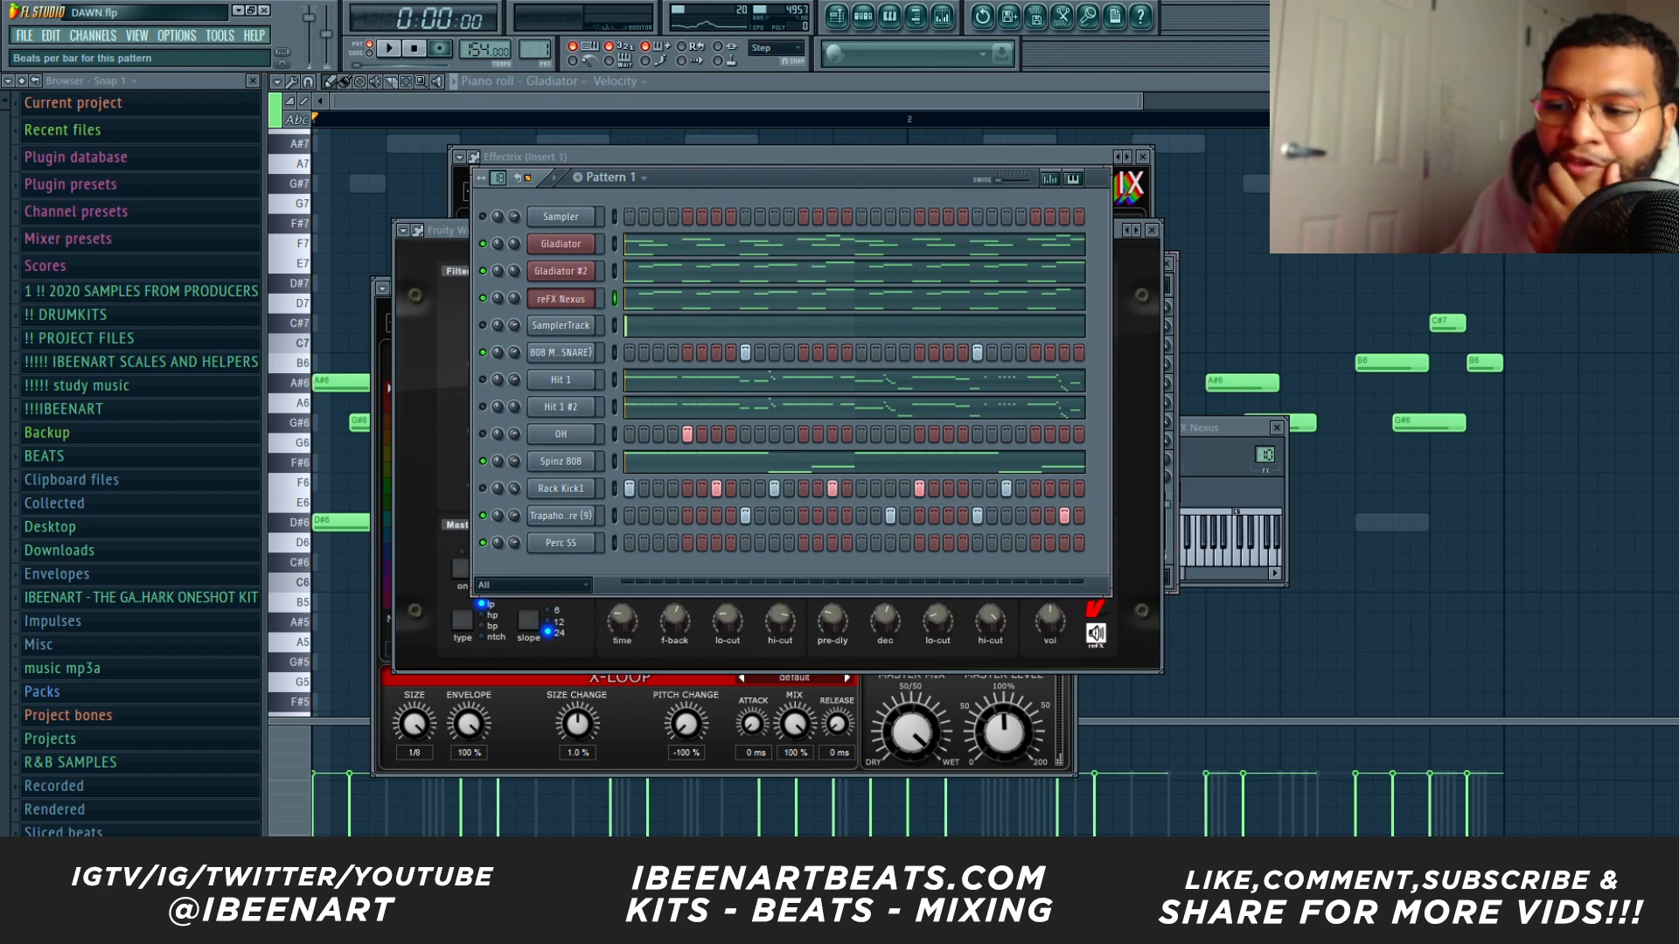
{"action": "left_click_drag", "start_coordinate": [499, 178], "coordinate": [499, 166]}
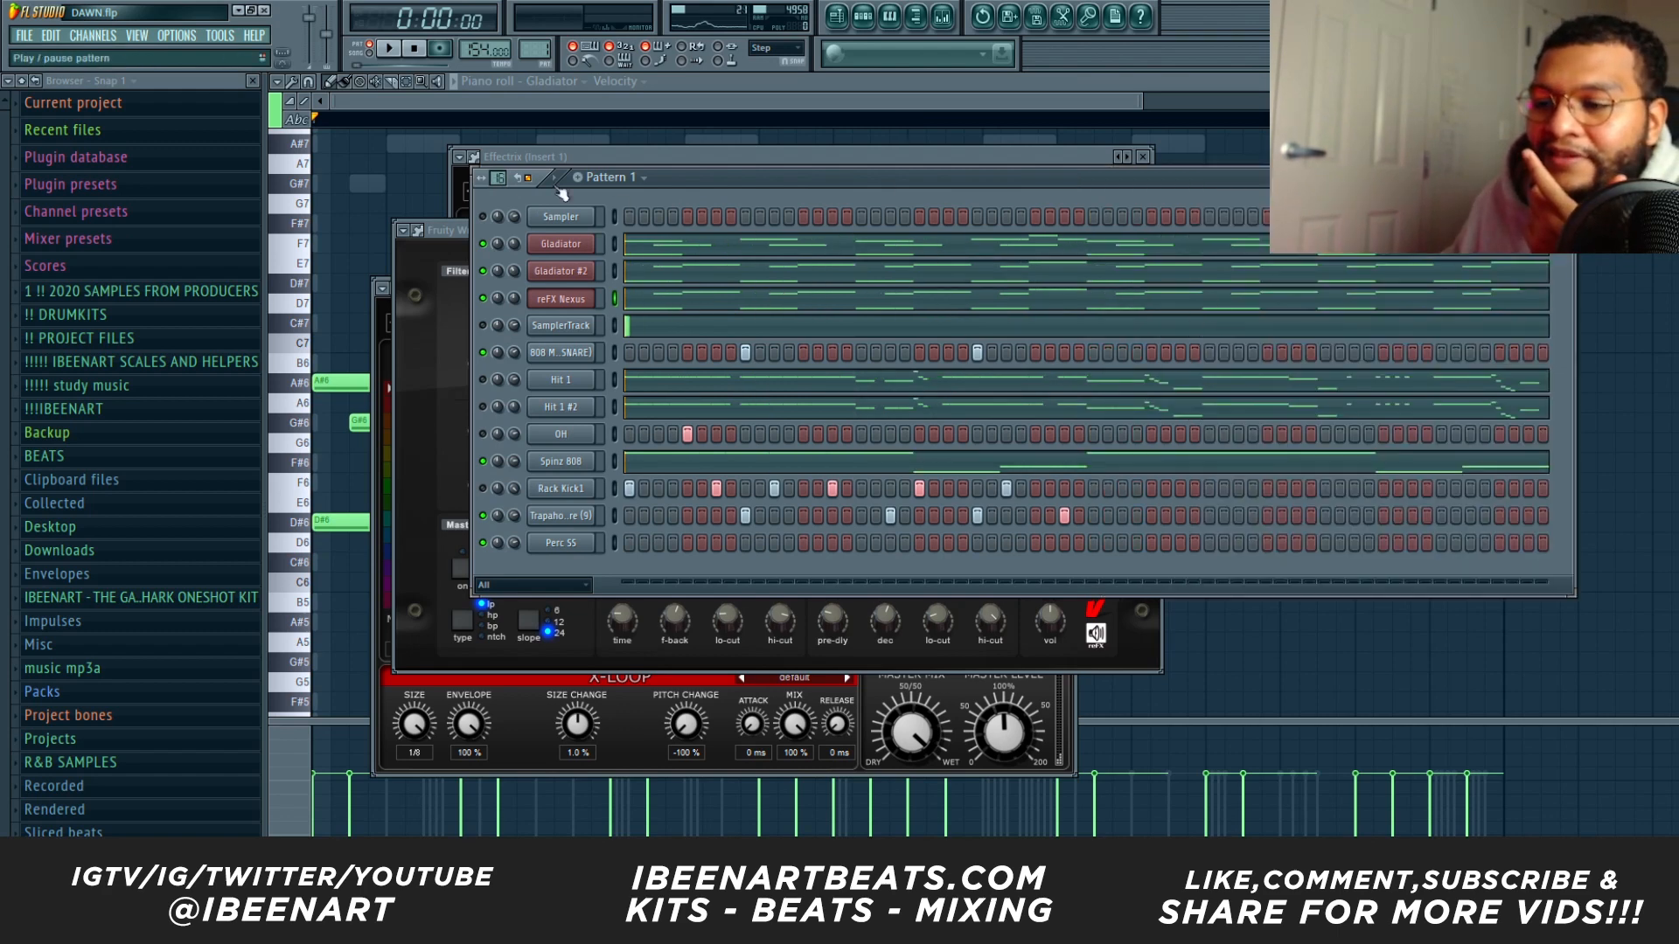
{"action": "left_click_drag", "start_coordinate": [499, 178], "coordinate": [499, 191]}
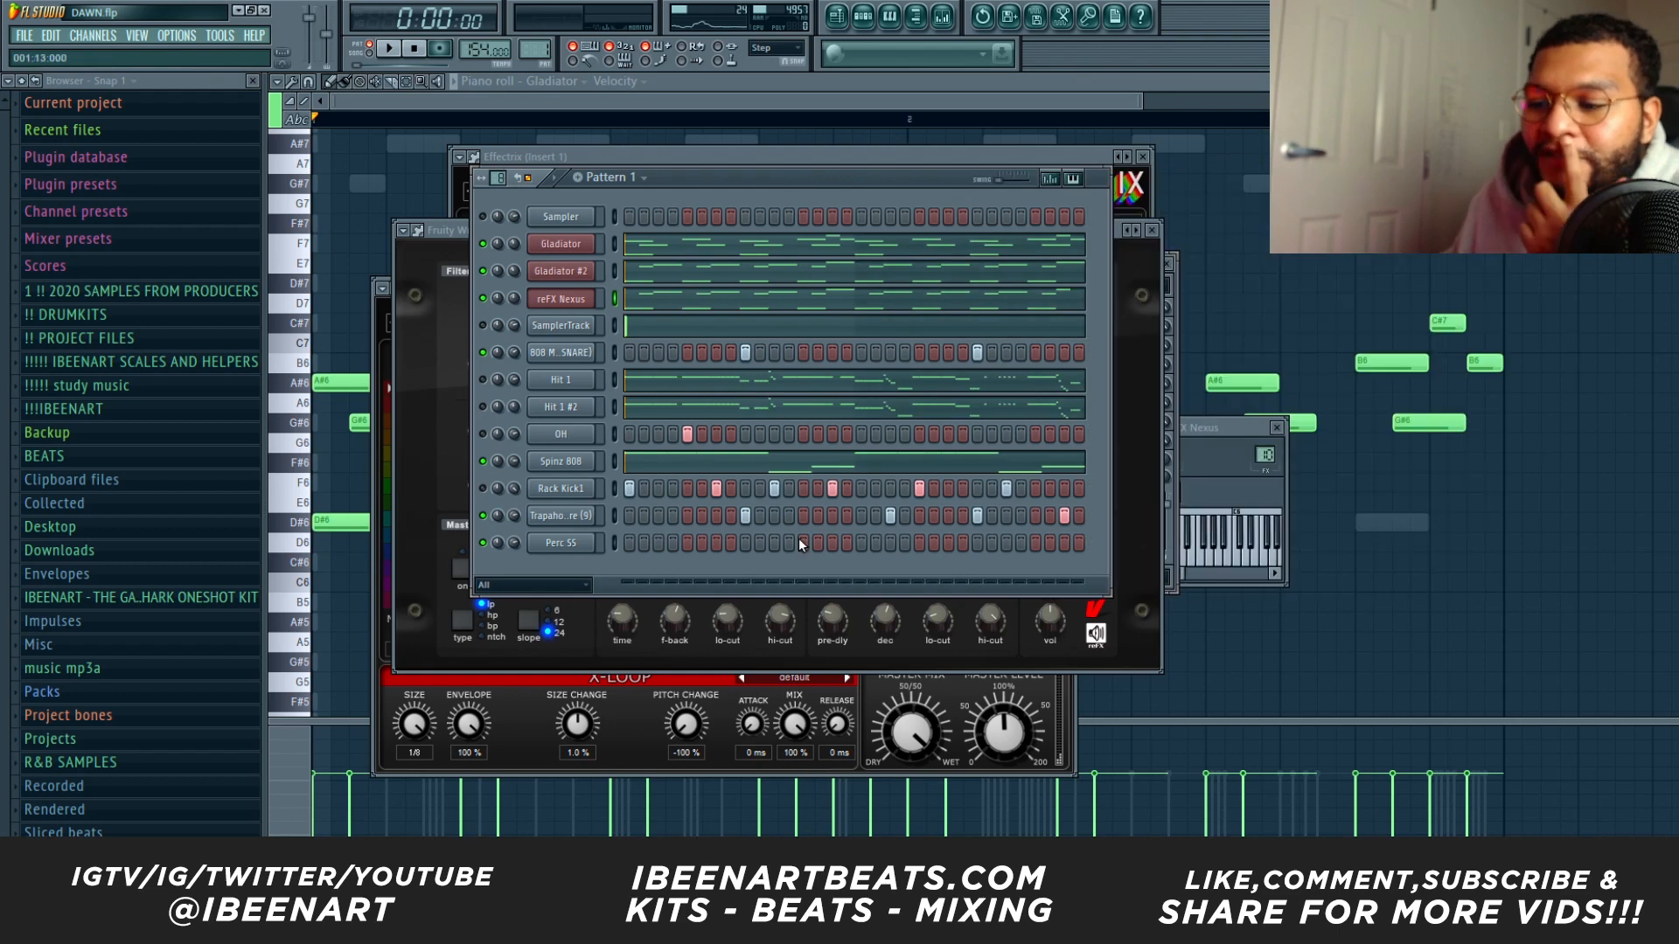
Open the Spinz 808 notes in the piano roll and highlight them all to examine the bass pattern.
{"action": "left_click", "coordinate": [650, 466]}
{"action": "scroll", "coordinate": [934, 123], "scroll_direction": "down", "scroll_amount": 2}
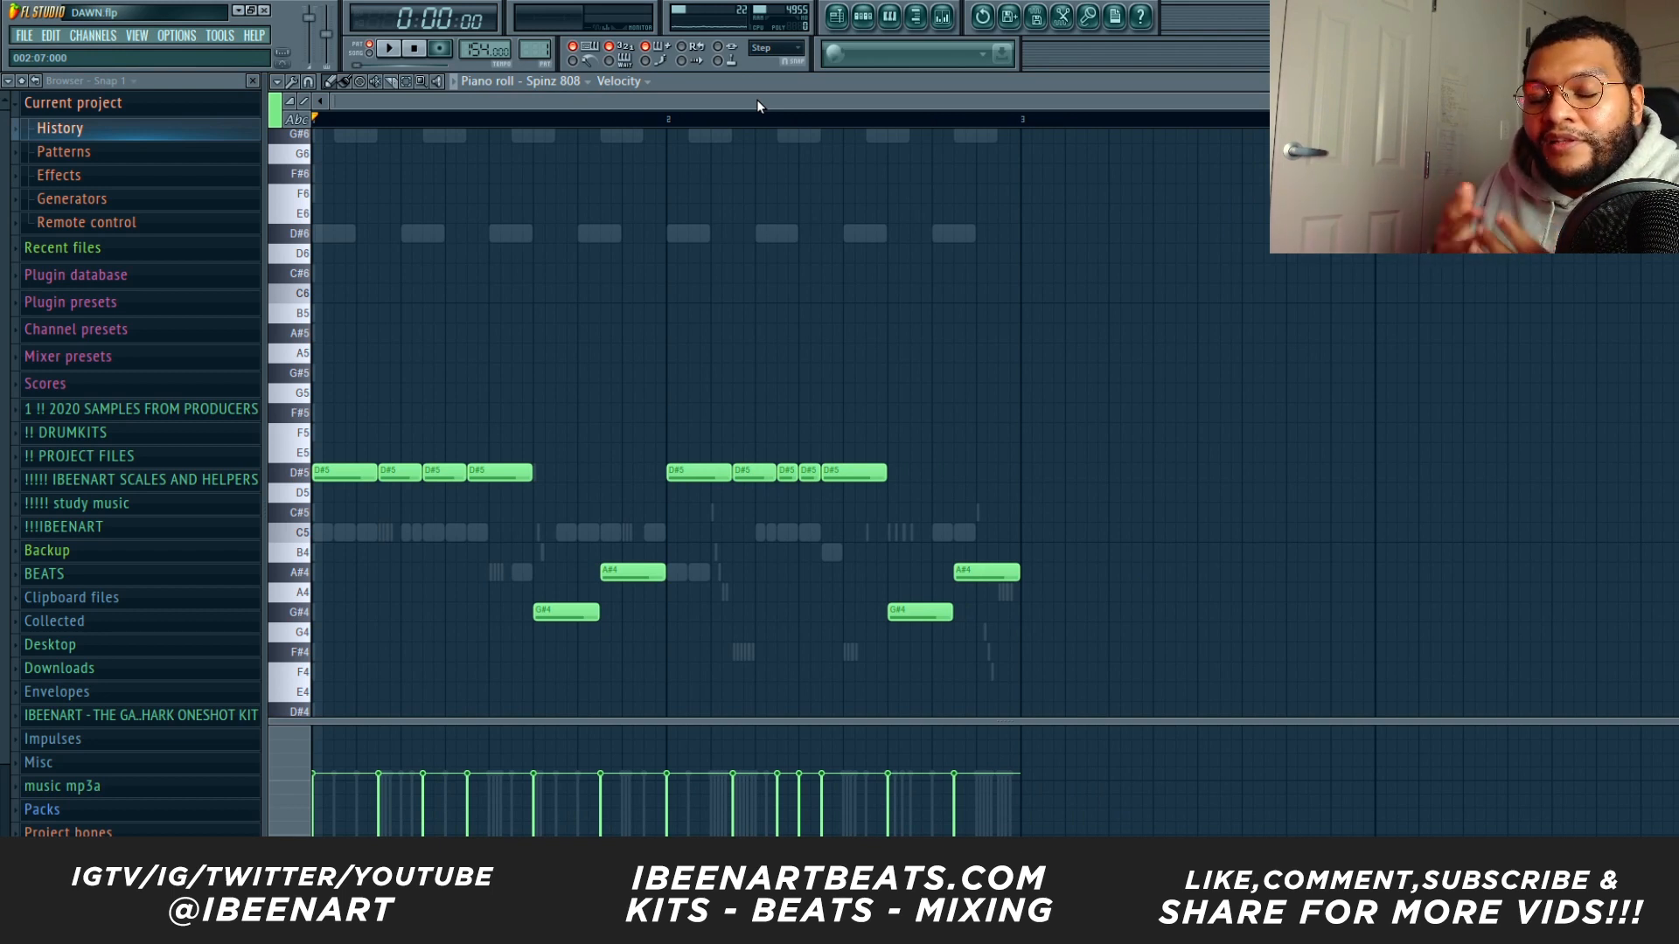
{"action": "scroll", "coordinate": [791, 236], "scroll_direction": "up", "scroll_amount": 4}
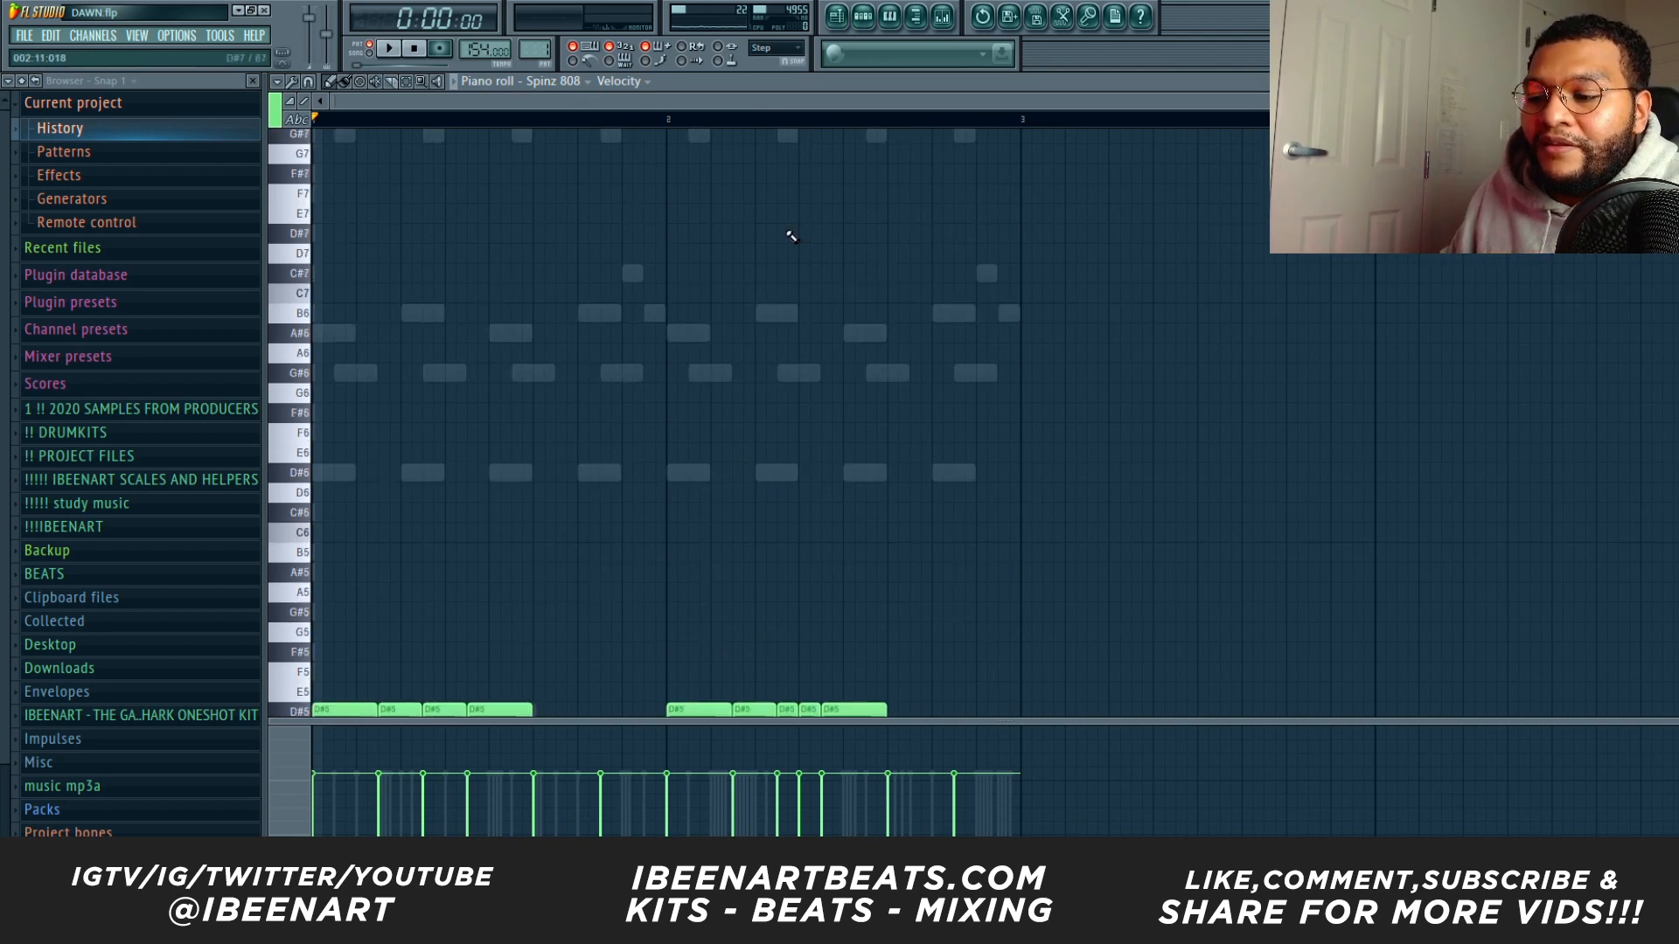
{"action": "scroll", "coordinate": [763, 274], "scroll_direction": "down", "scroll_amount": 5}
{"action": "left_click_drag", "start_coordinate": [1181, 643], "coordinate": [816, 542]}
{"action": "key", "text": "ctrl+a"}
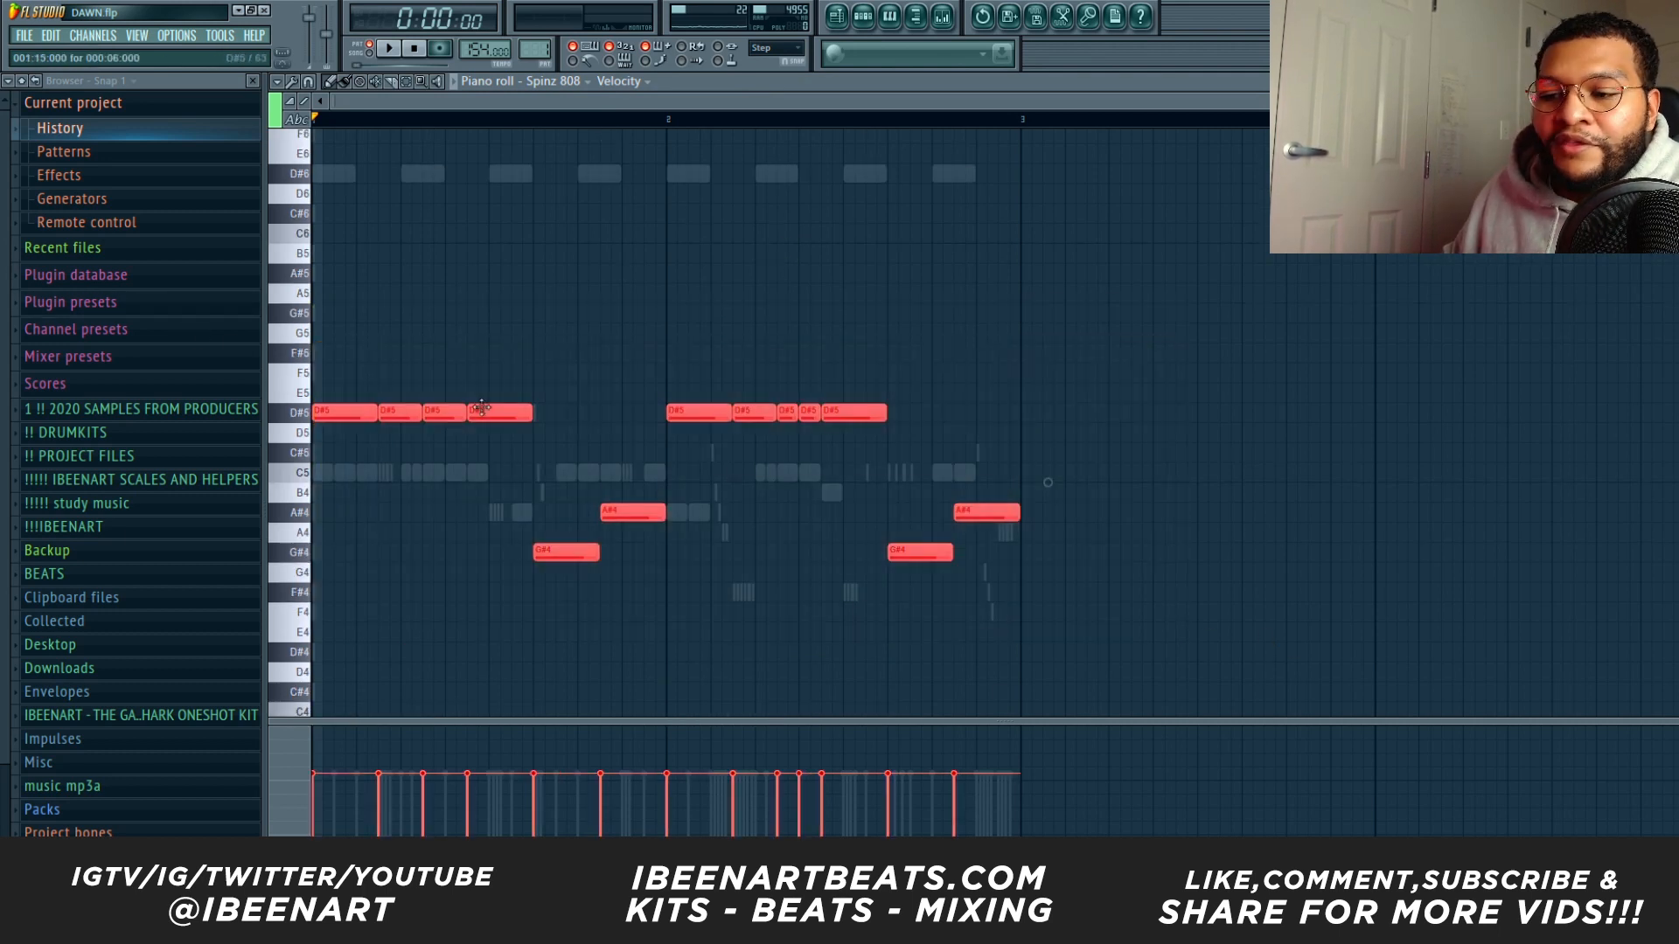
{"action": "left_click", "coordinate": [855, 255]}
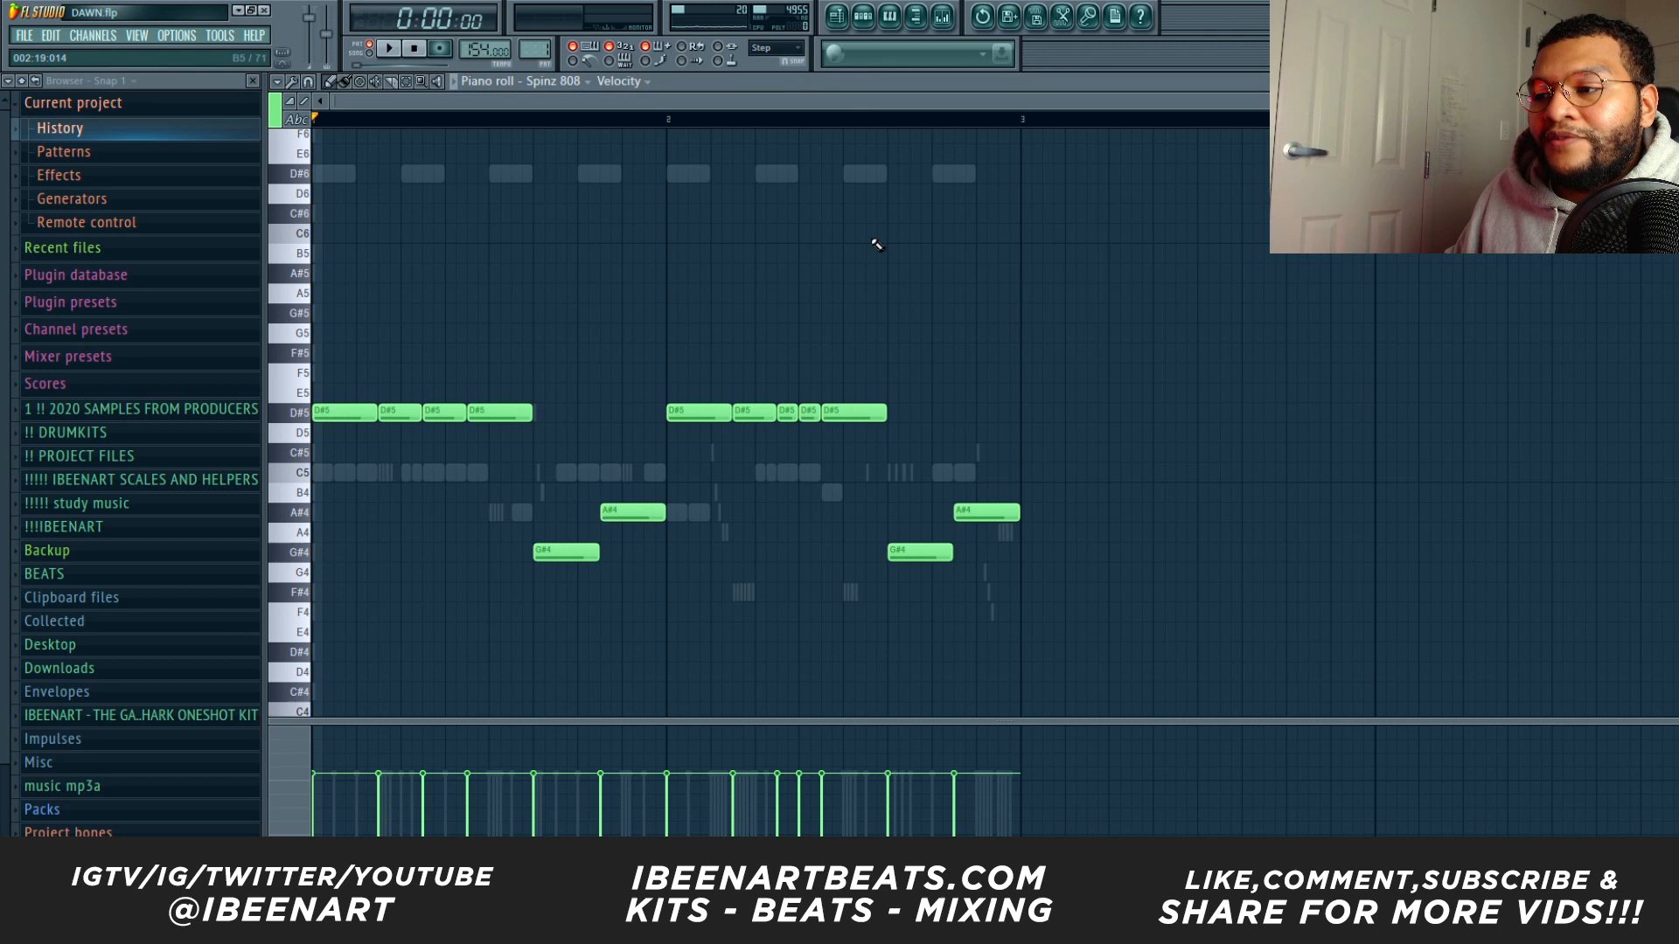
Solo the Spinz 808 channel for playback, and play it again together with Rack Kick1.
{"action": "left_click", "coordinate": [863, 15]}
{"action": "right_click", "coordinate": [483, 461]}
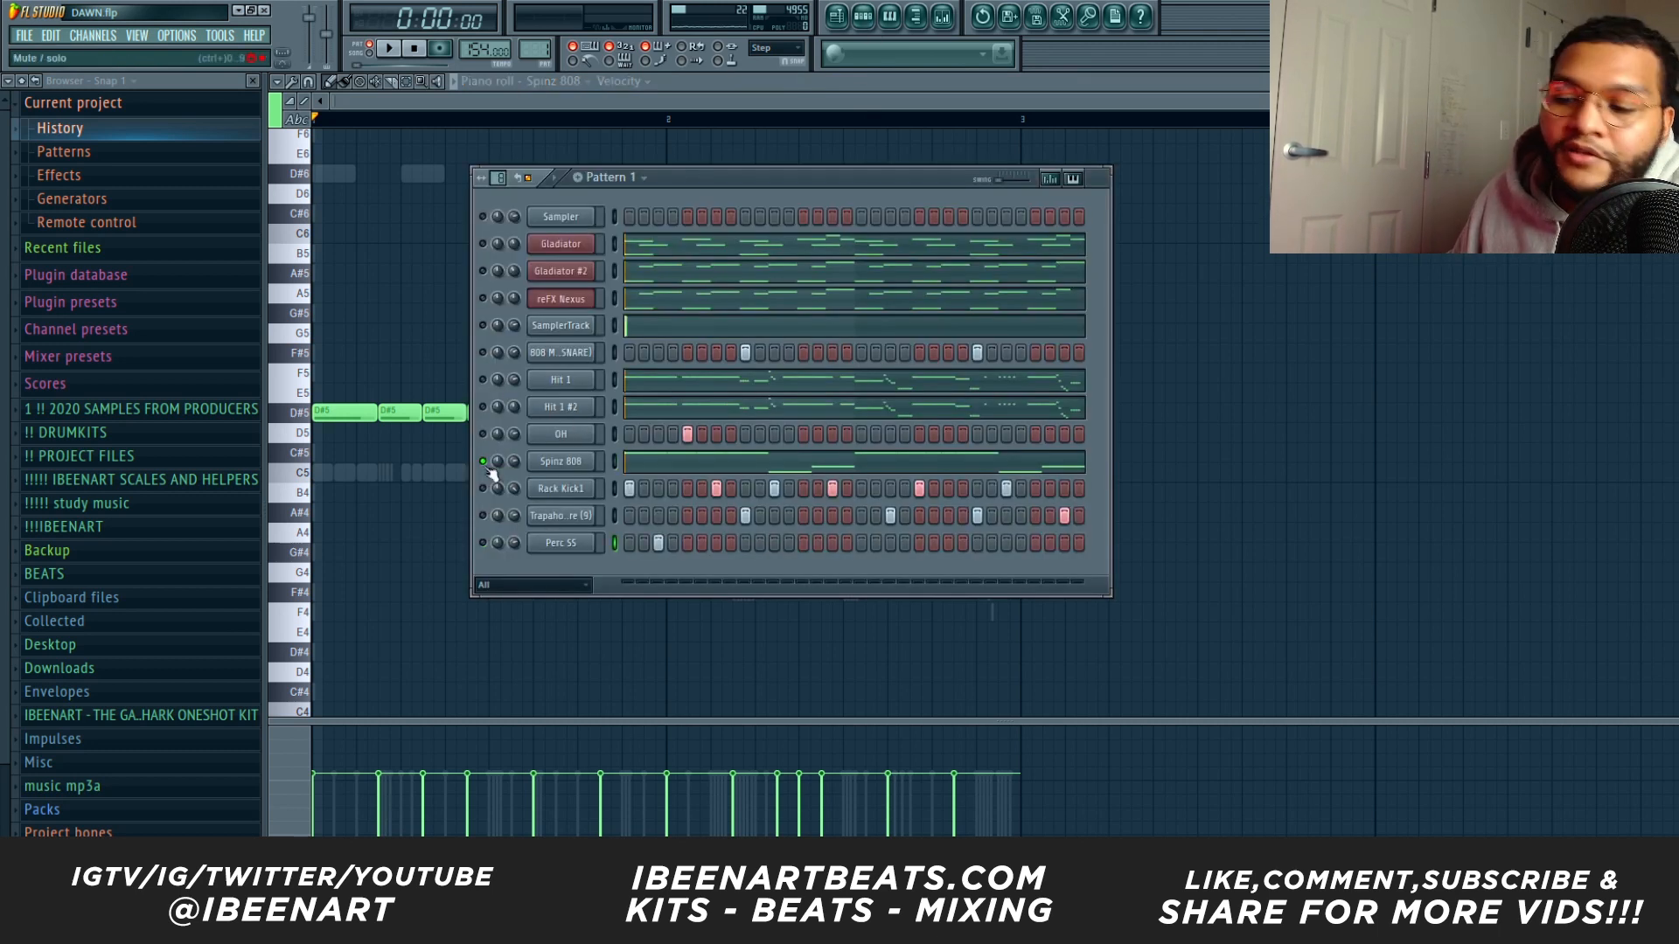
{"action": "key", "text": "space"}
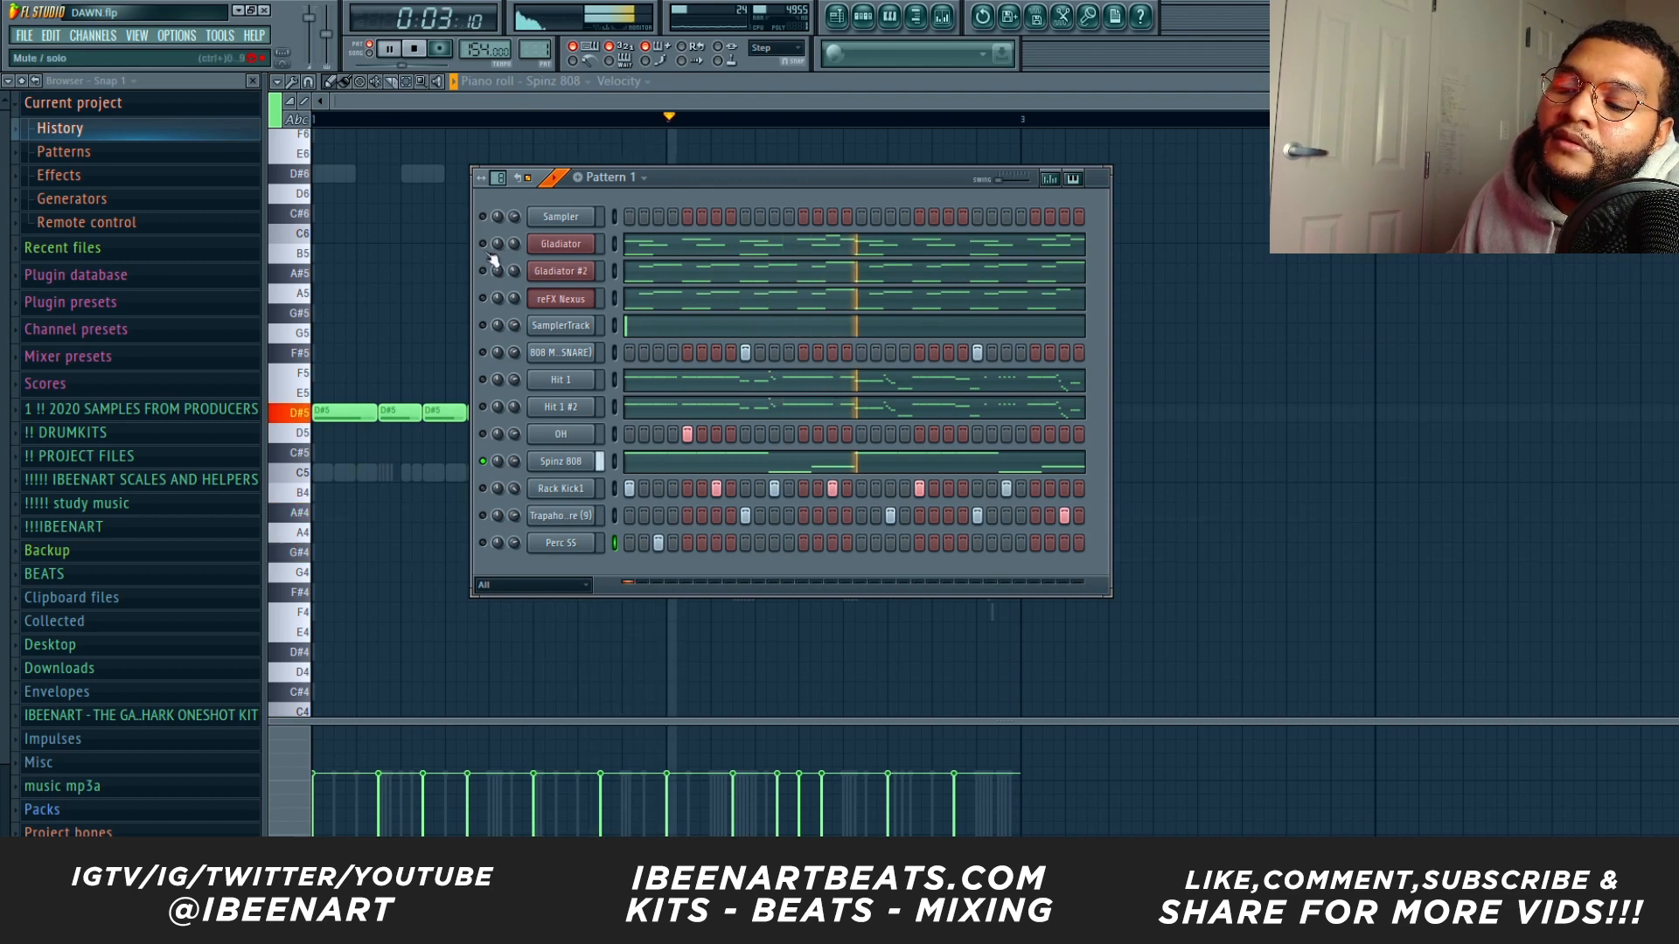
{"action": "right_click", "coordinate": [684, 149]}
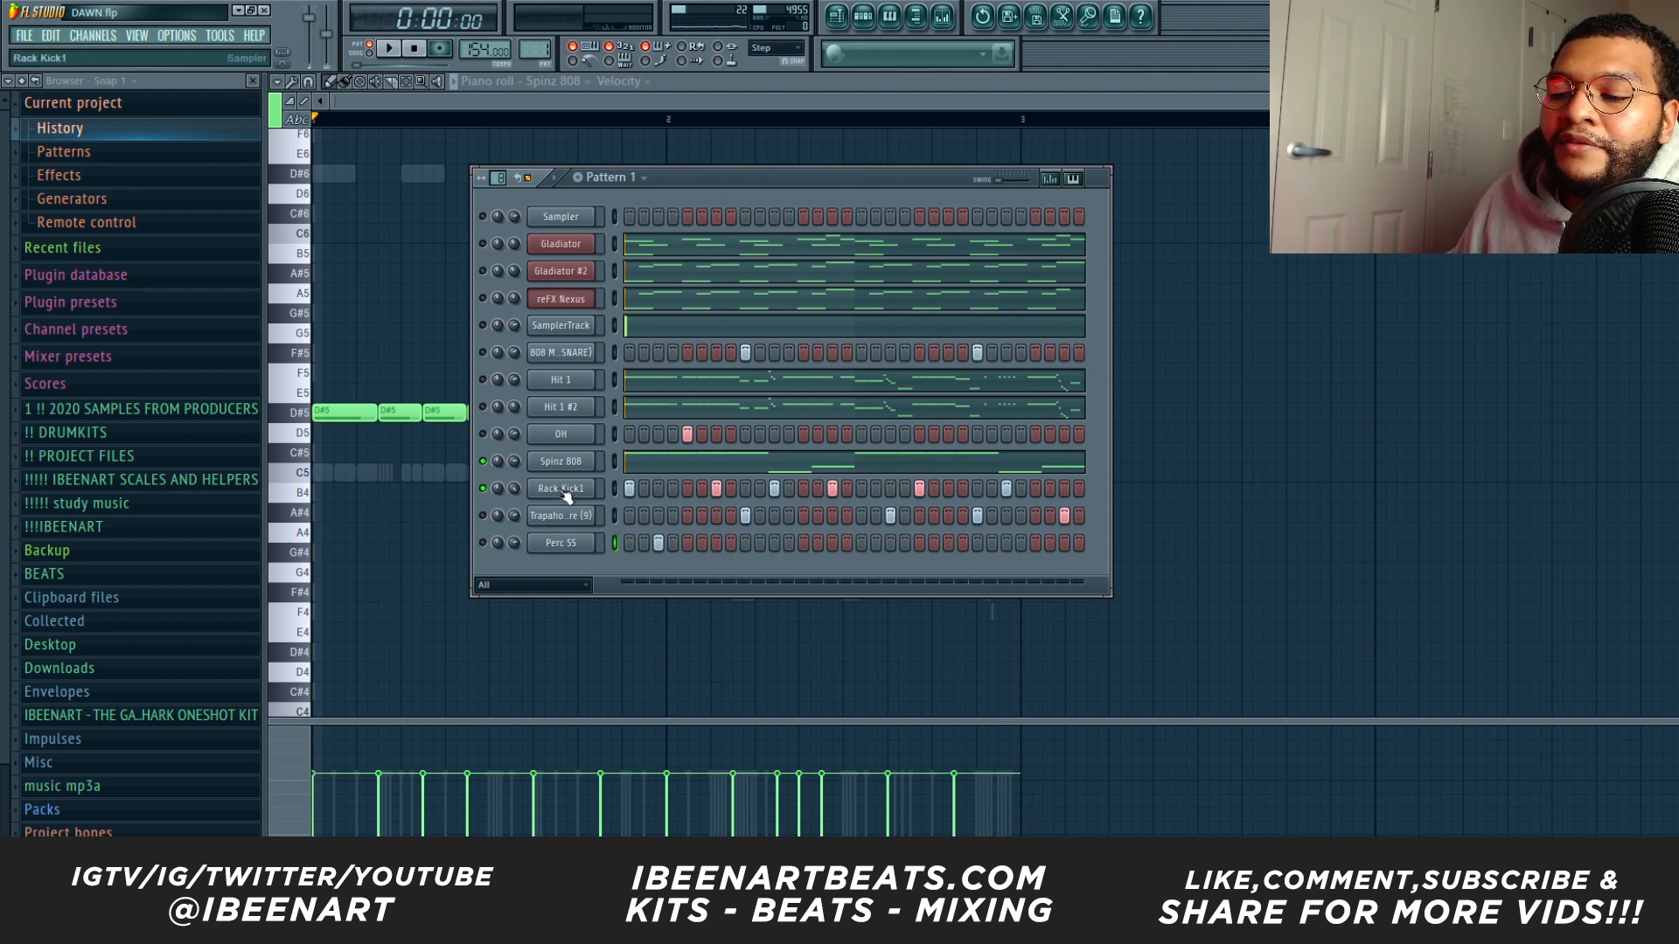
{"action": "key", "text": "space"}
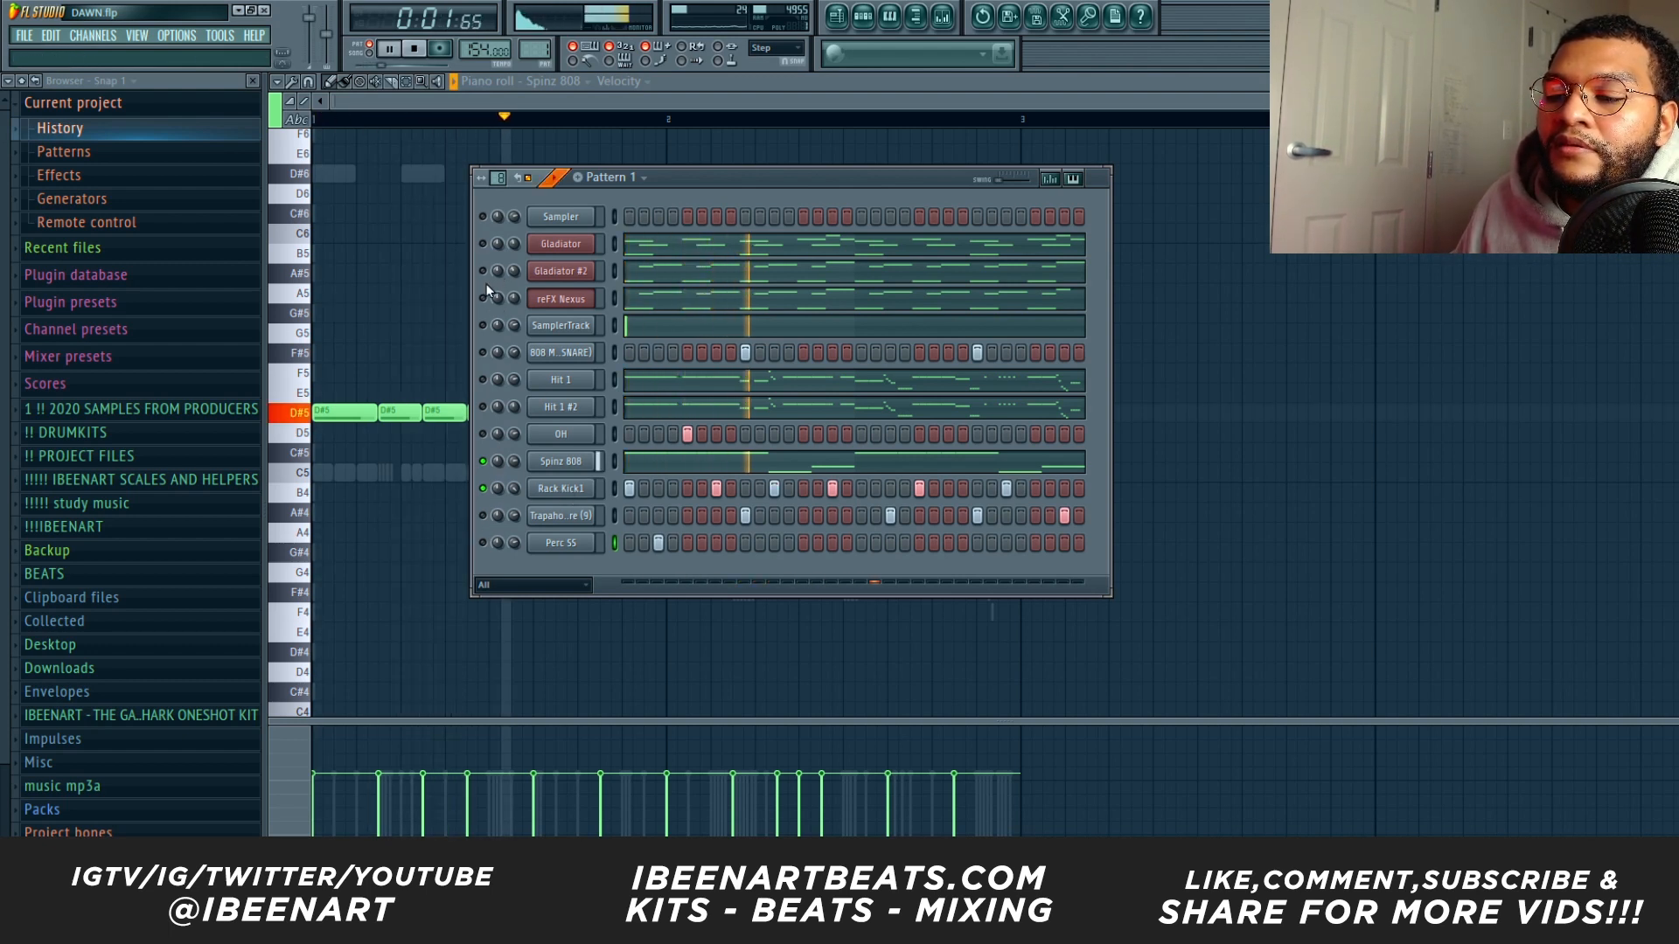
Add the Gladiator, 808 snare, OH, Trapaholics (9) and Perc SS channels to the running playback, and stop it after listening.
{"action": "left_click", "coordinate": [483, 245]}
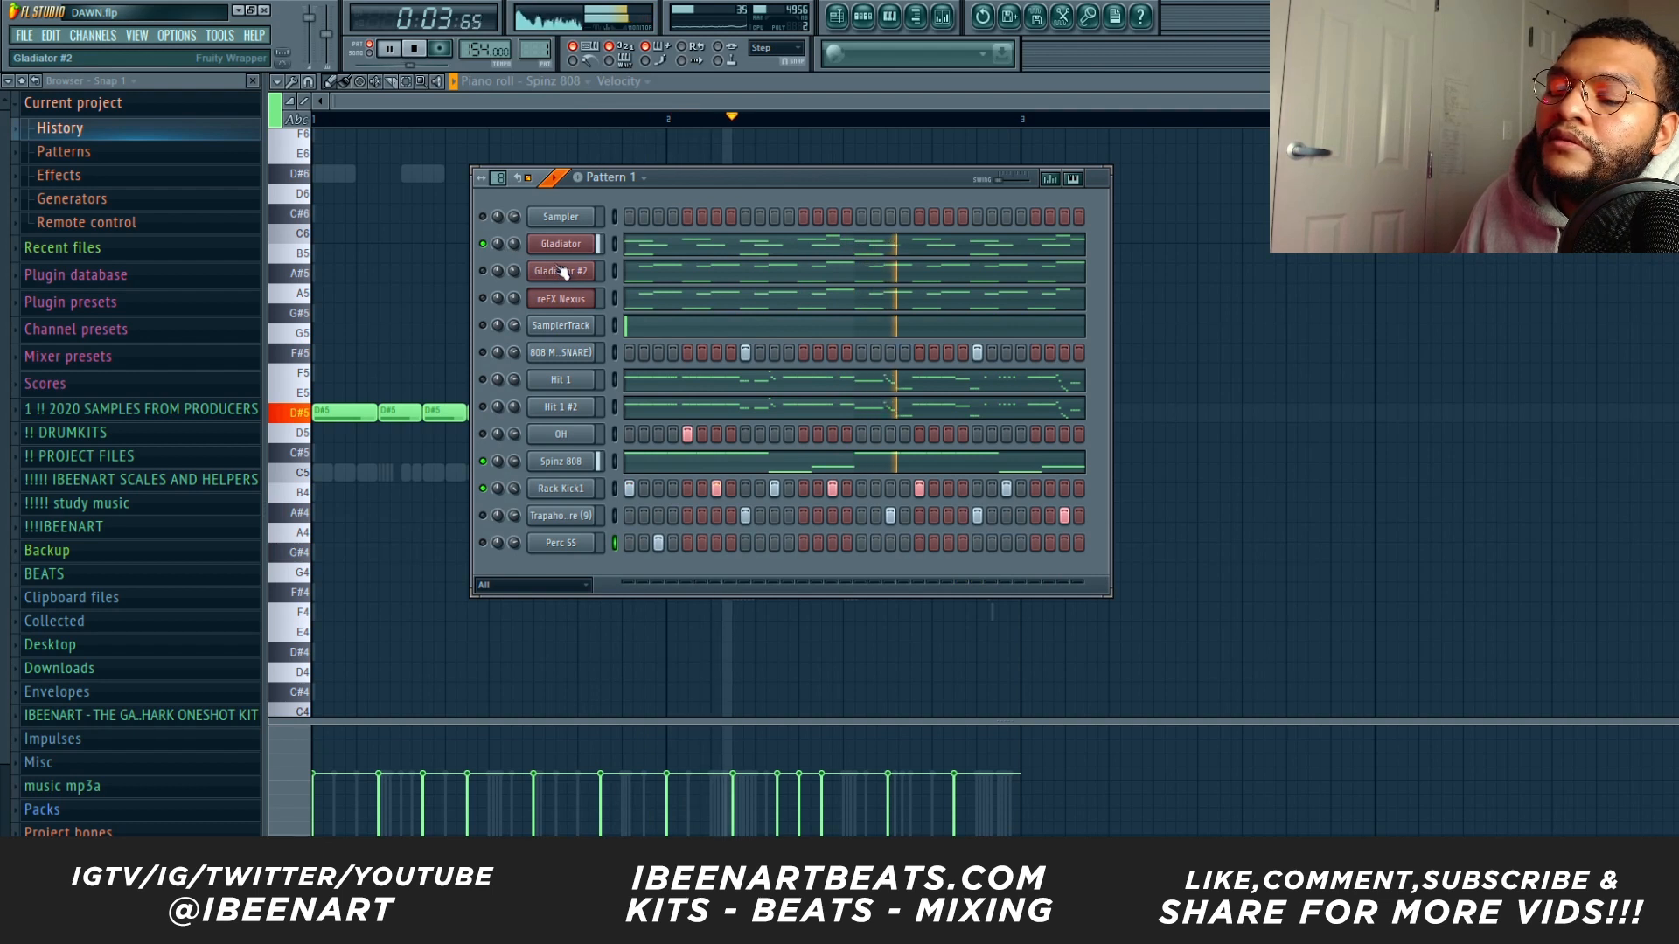
{"action": "left_click", "coordinate": [483, 352]}
{"action": "left_click", "coordinate": [483, 433]}
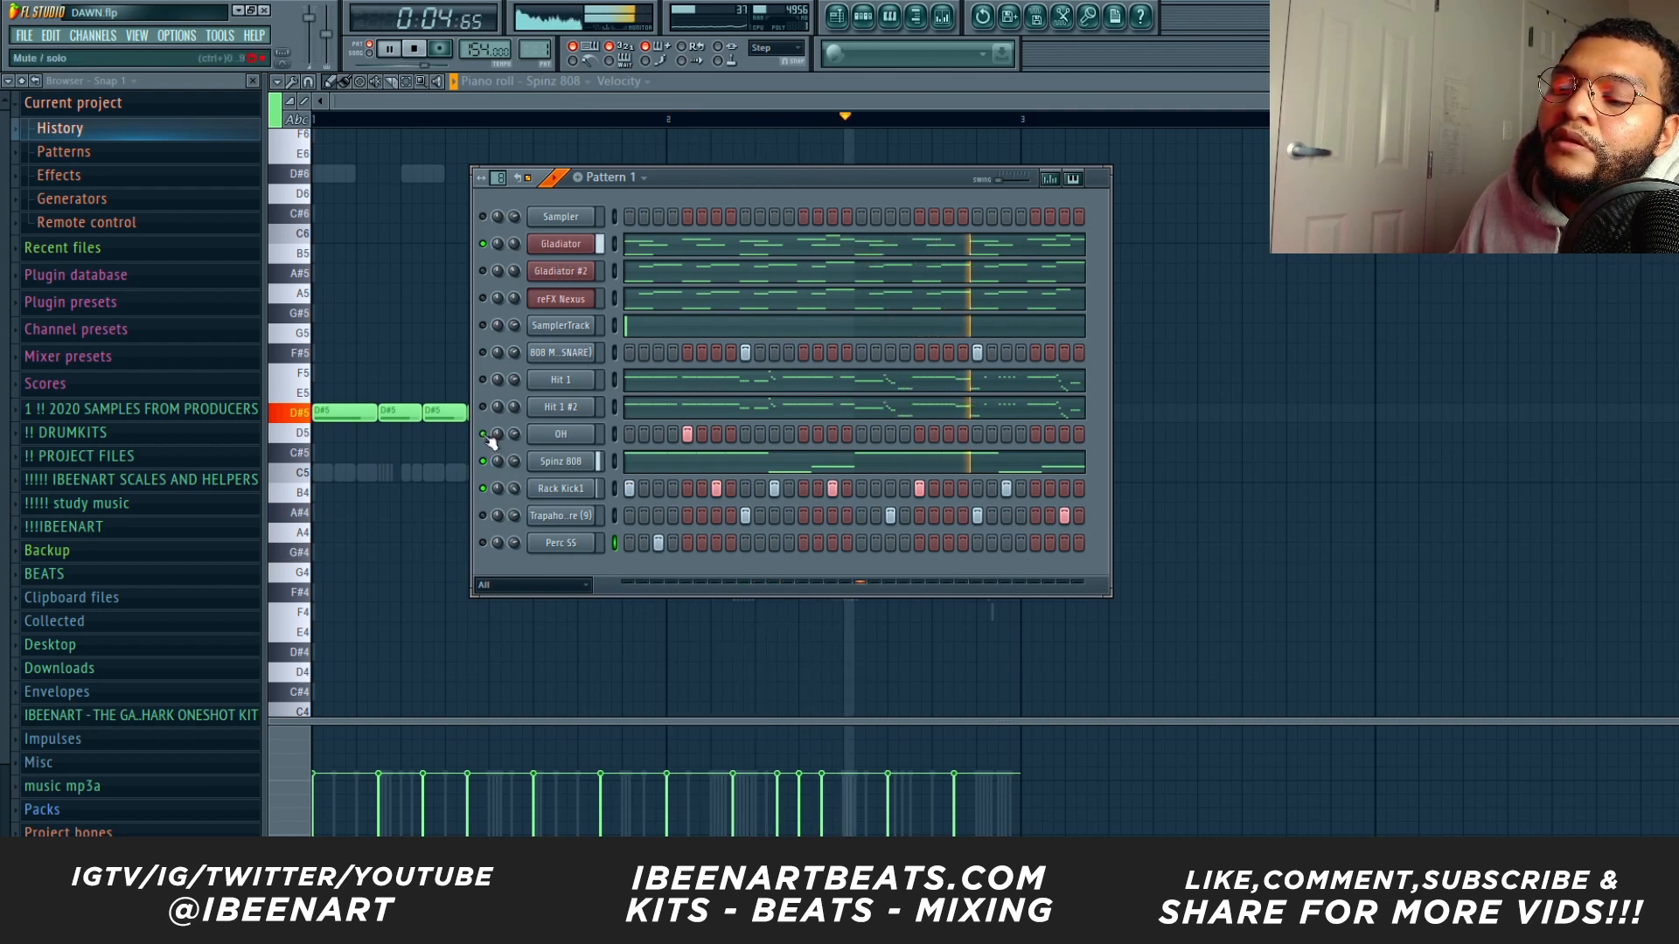
{"action": "left_click", "coordinate": [483, 542]}
{"action": "left_click", "coordinate": [482, 515]}
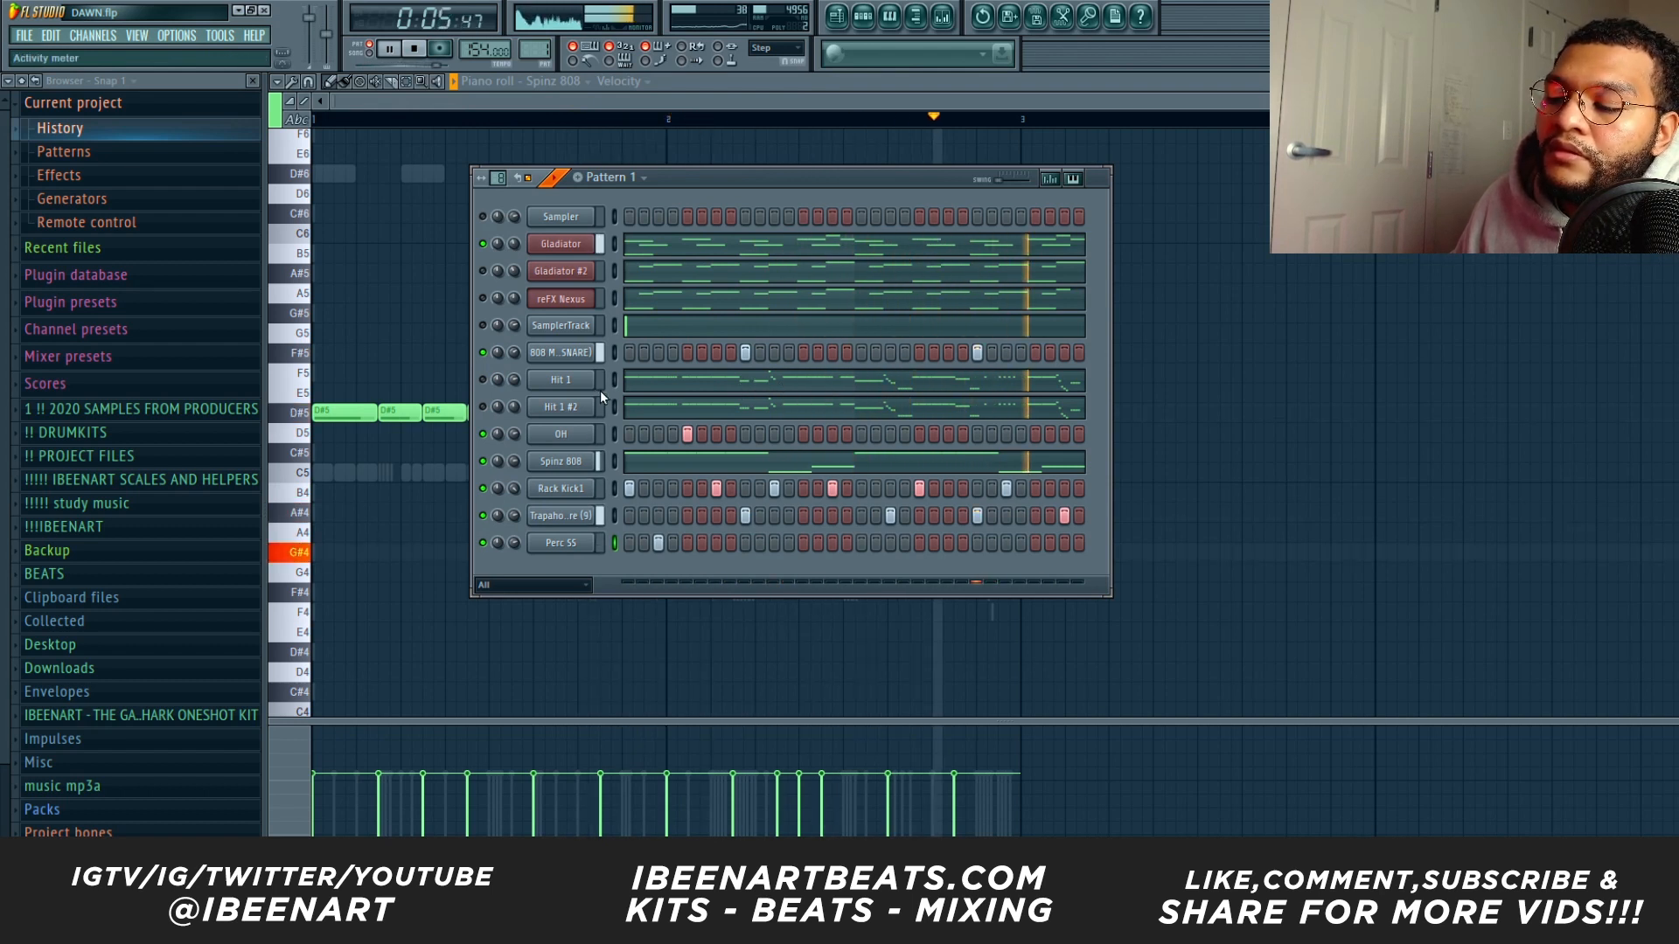
{"action": "key", "text": "space"}
Check the Hit 1 channel's sample settings, play the pattern, and examine the Hit 1 notes in the piano roll until stopping.
{"action": "left_click", "coordinate": [569, 387]}
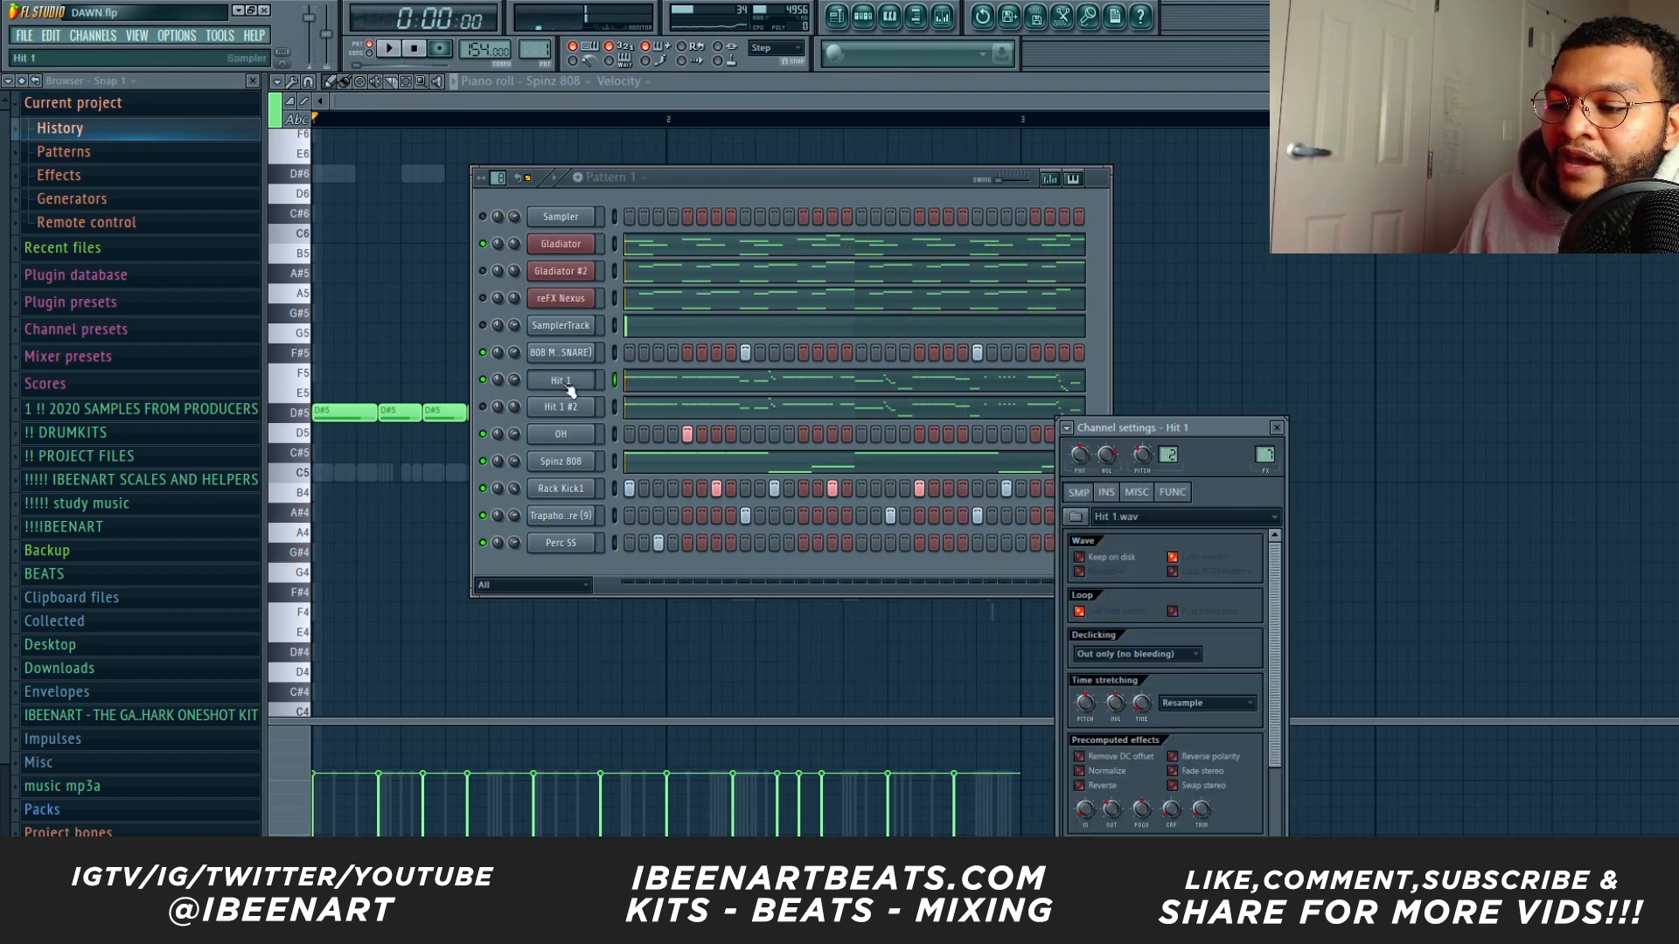
{"action": "left_click", "coordinate": [559, 385]}
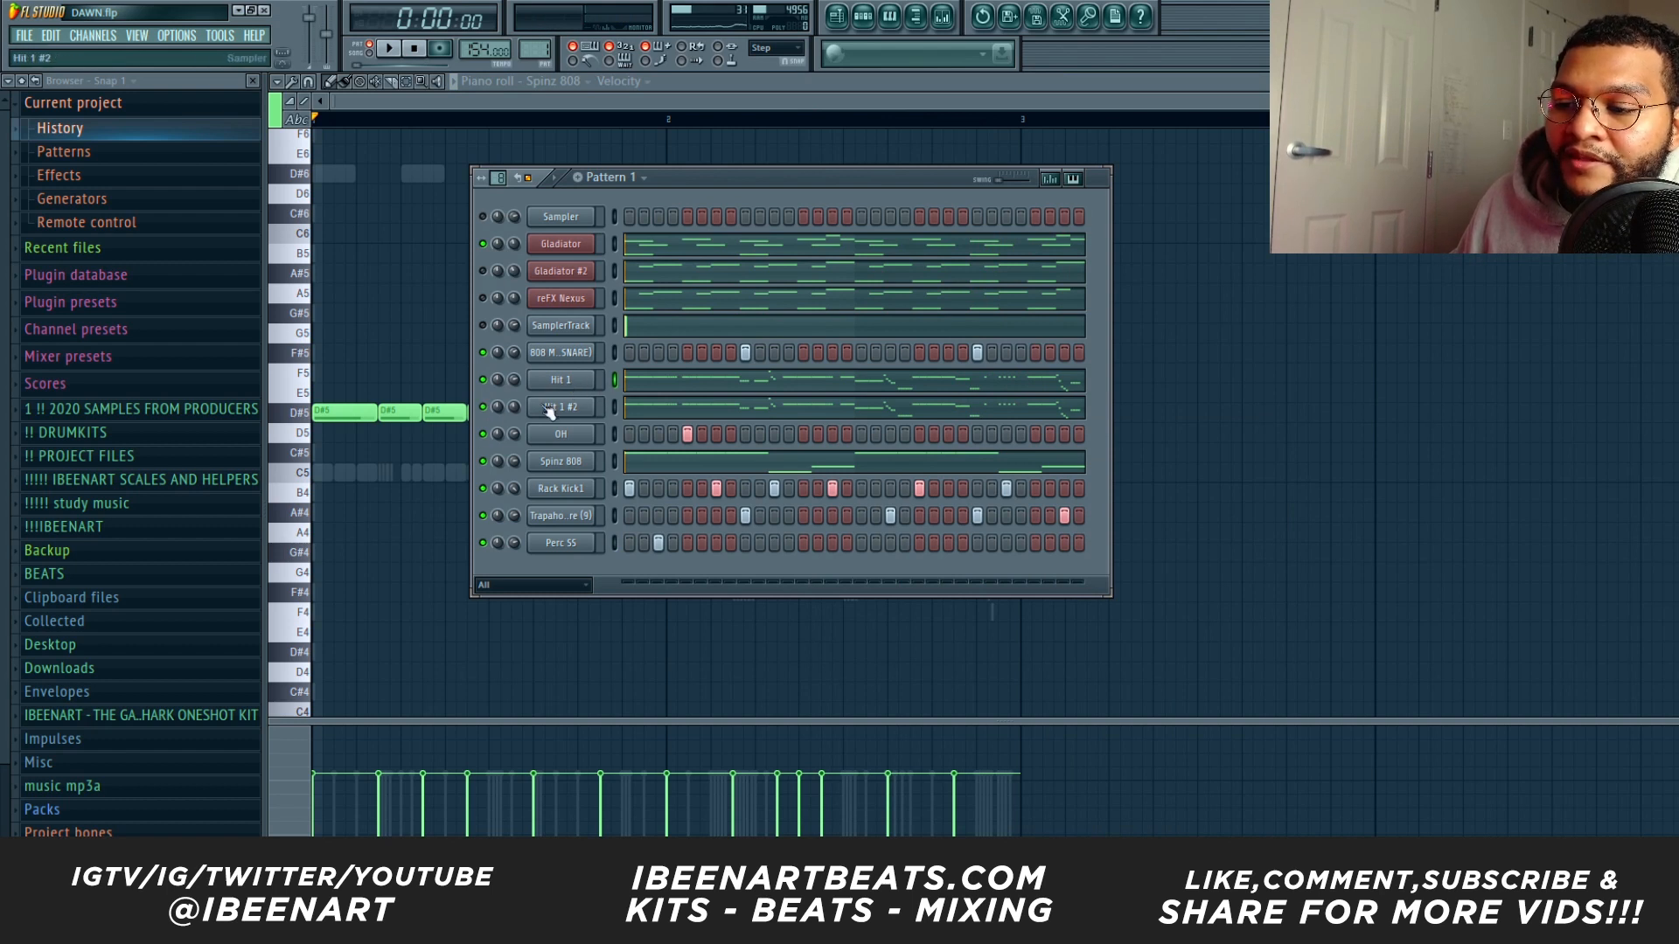
{"action": "key", "text": "space"}
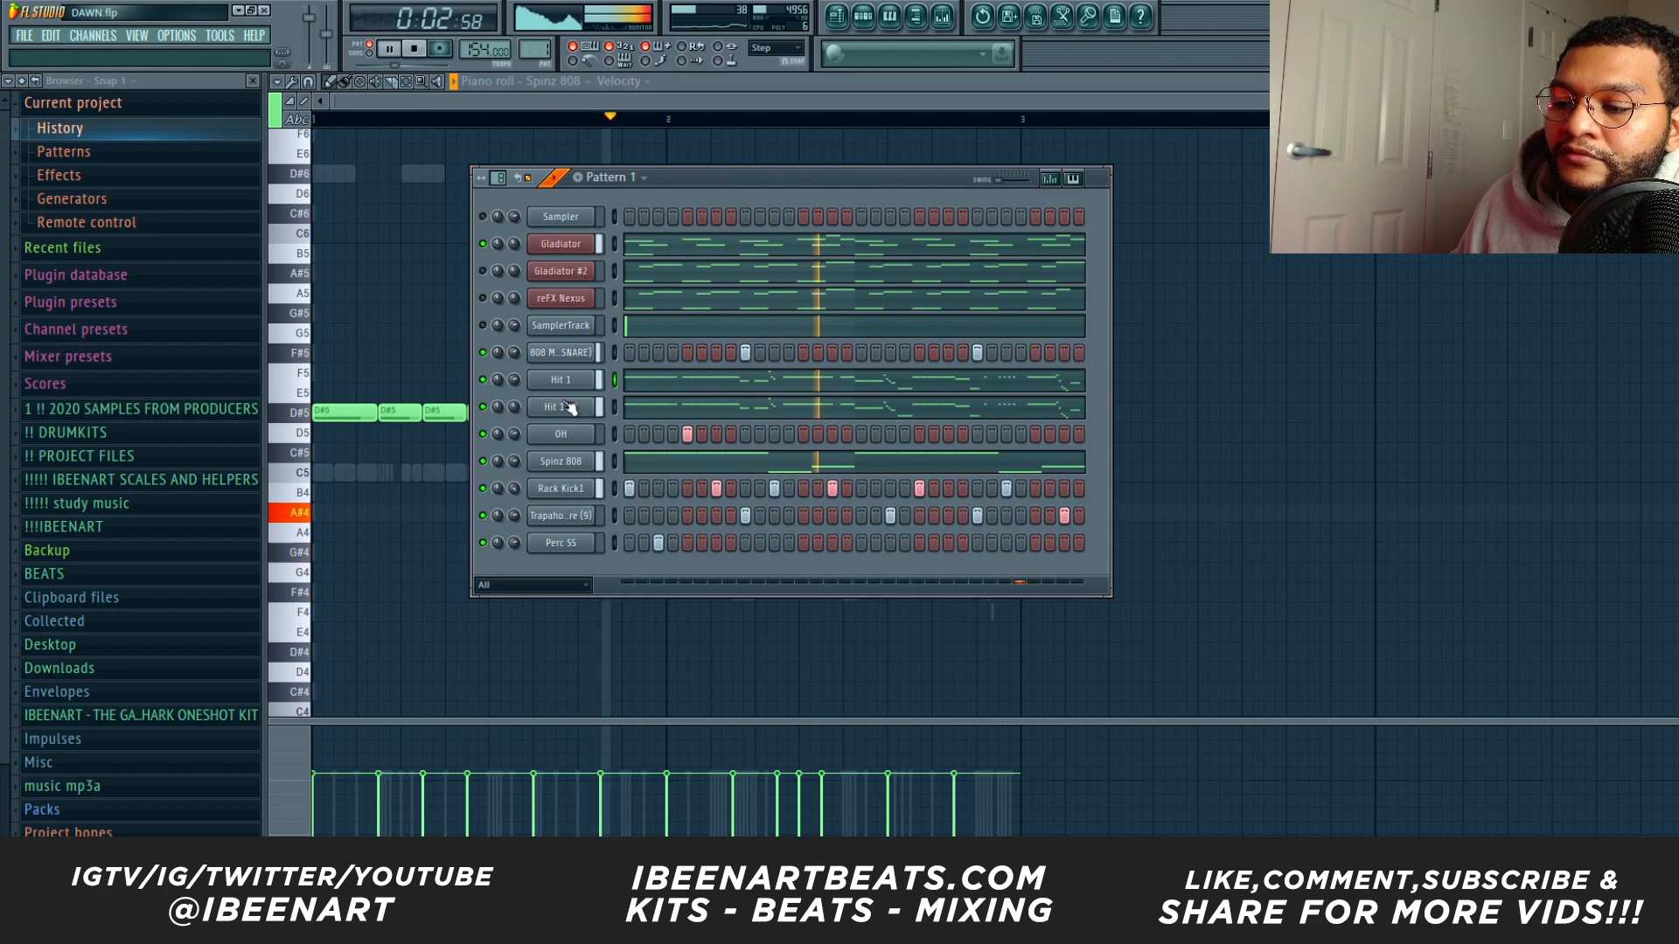
{"action": "left_click", "coordinate": [669, 383]}
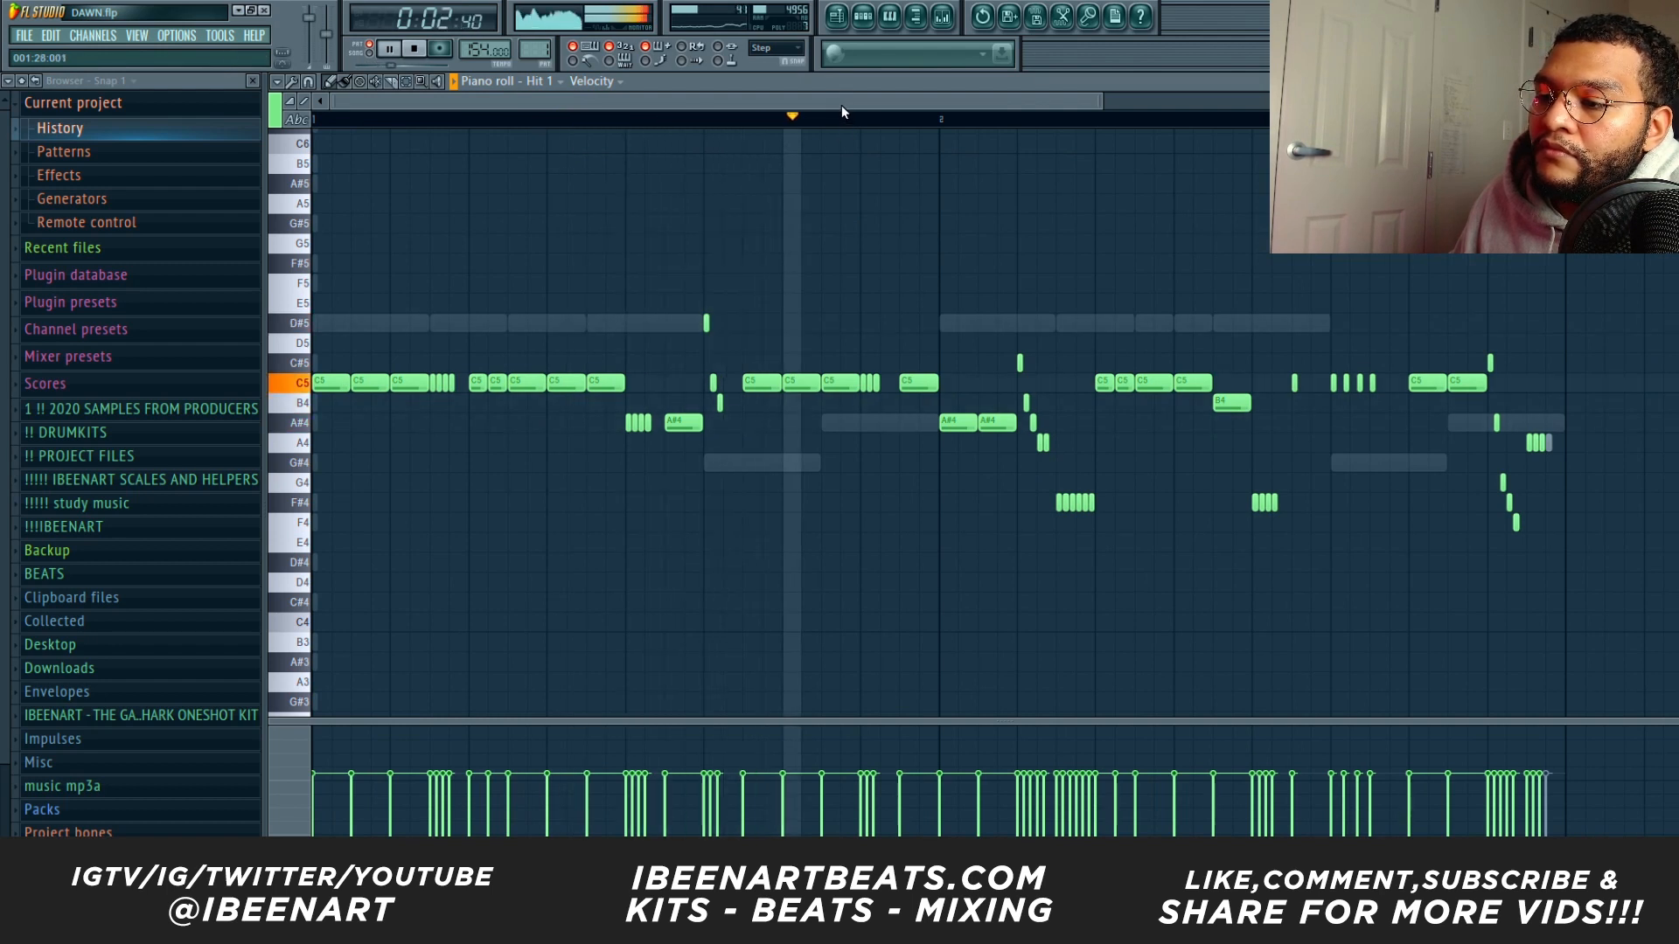
{"action": "scroll", "coordinate": [842, 105], "scroll_direction": "down", "scroll_amount": 1}
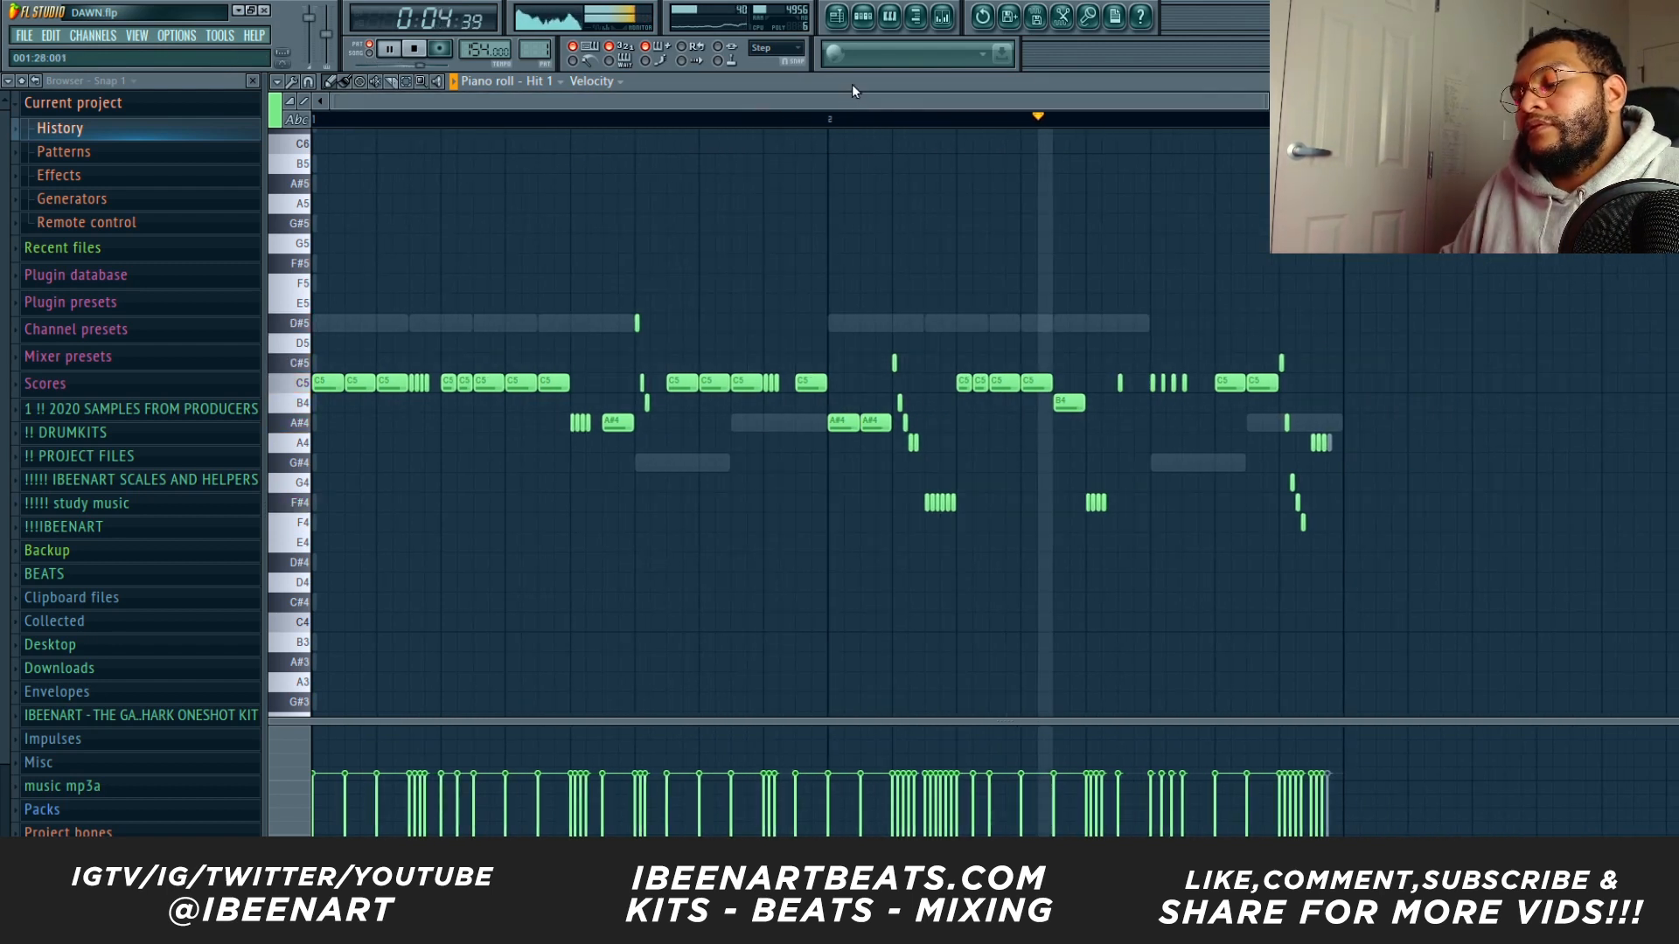
{"action": "left_click", "coordinate": [416, 51]}
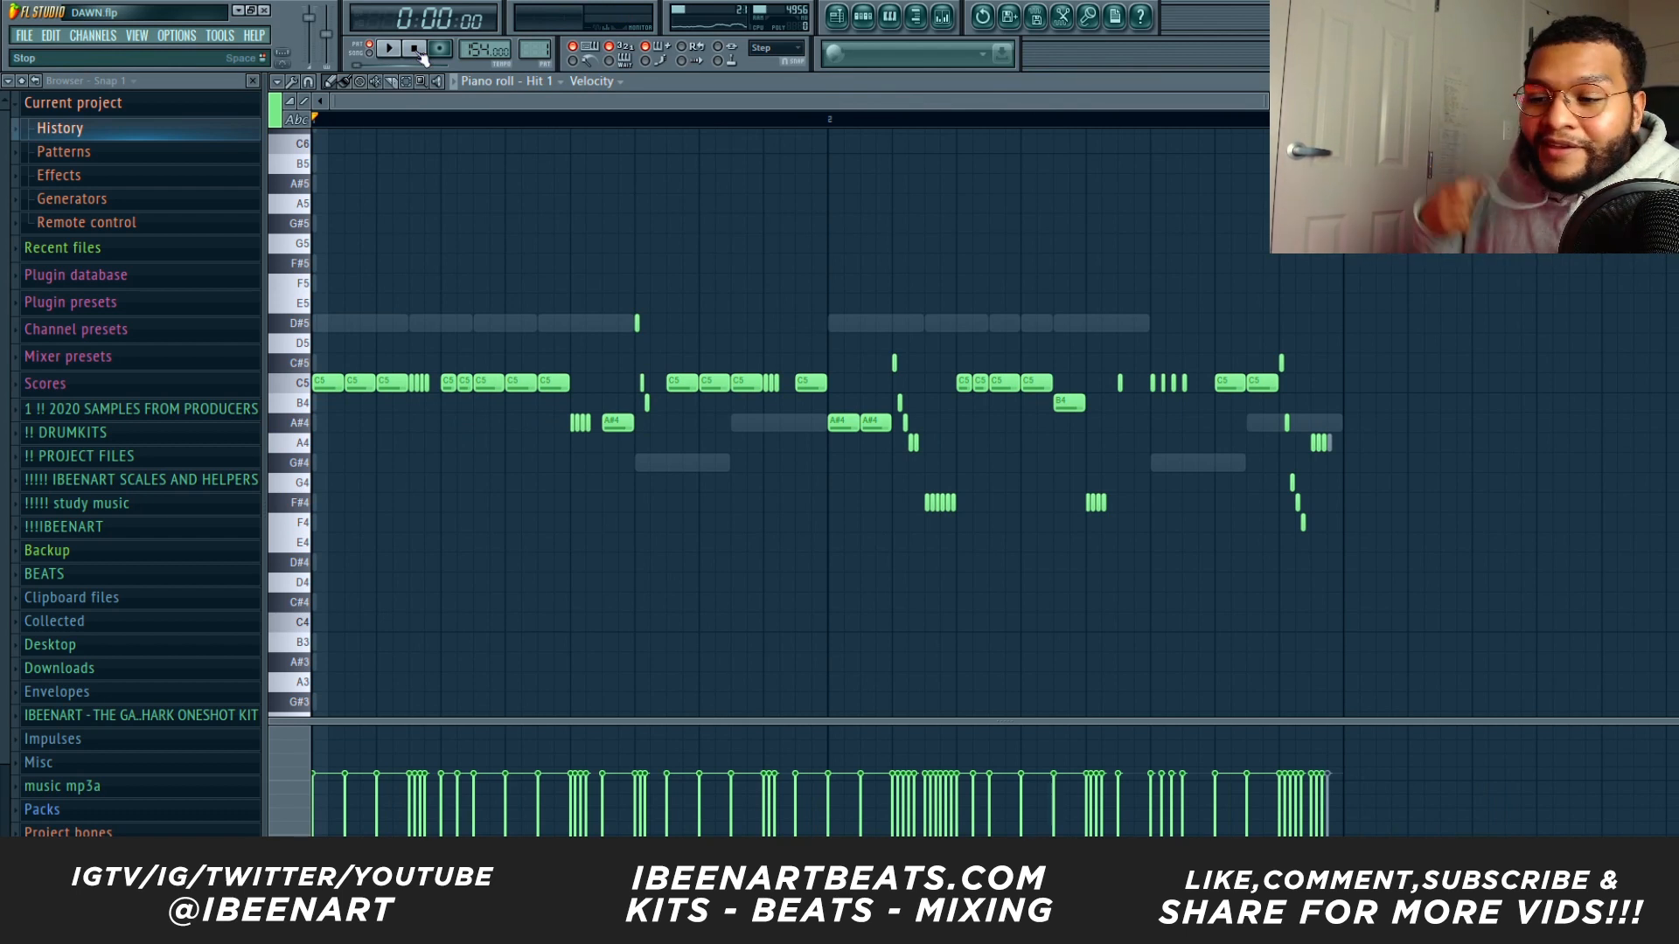
Clone the Hit 1 channel, fill every second step of the copy, and play the pattern to hear the plain rhythm.
{"action": "left_click", "coordinate": [871, 26]}
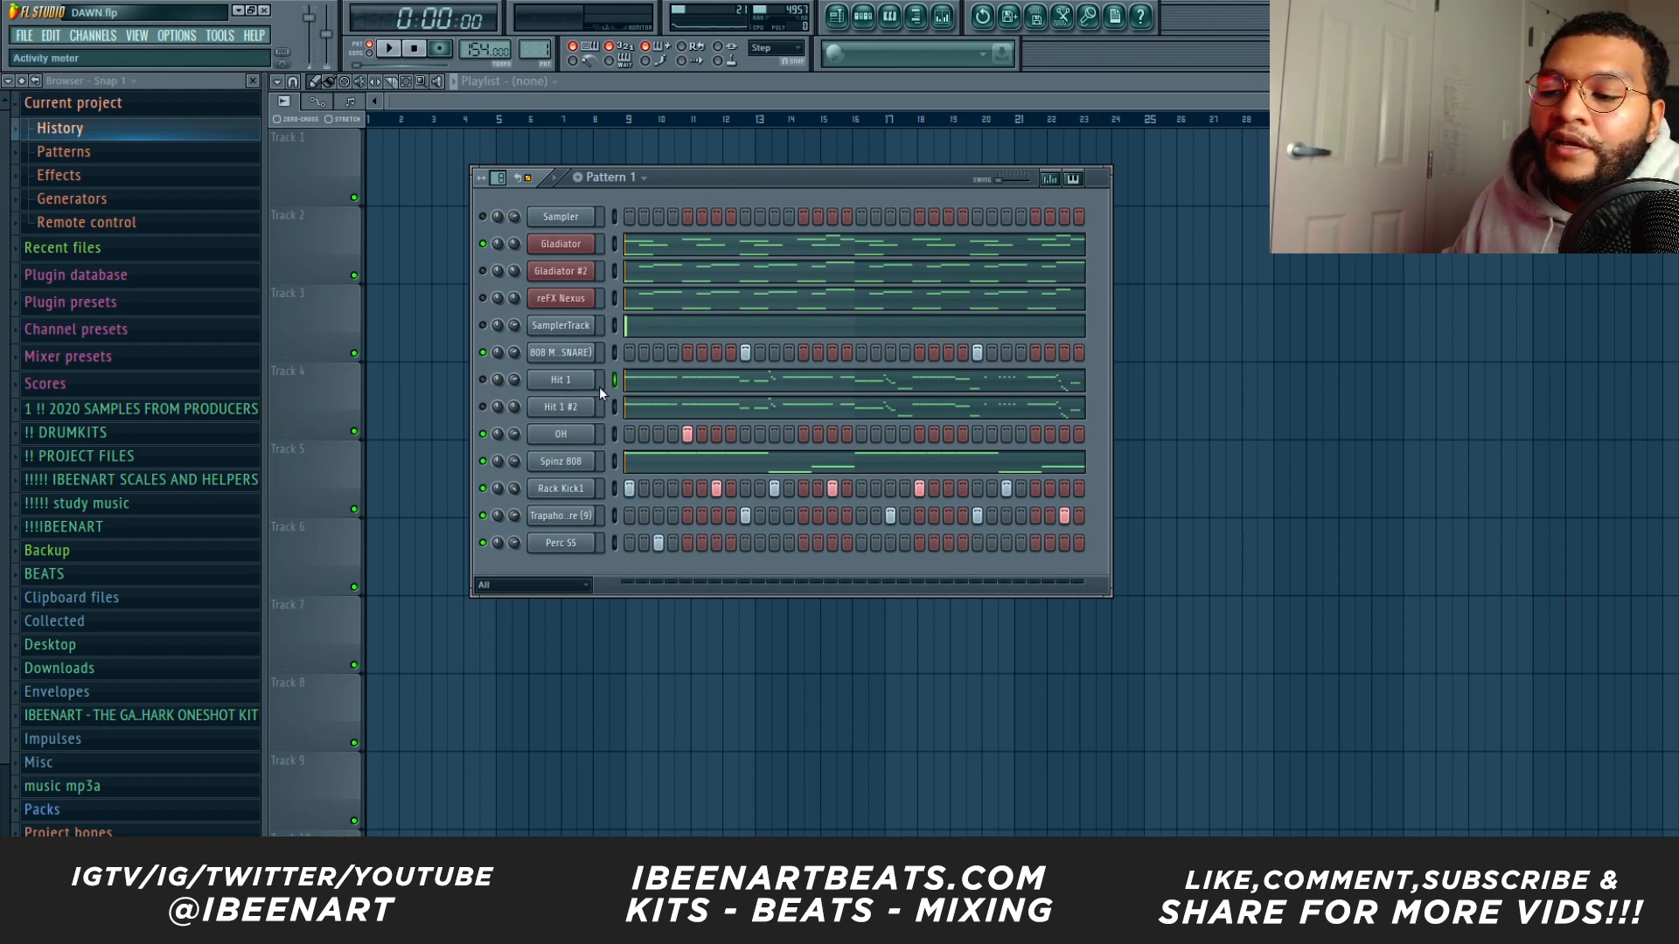
{"action": "right_click", "coordinate": [555, 408]}
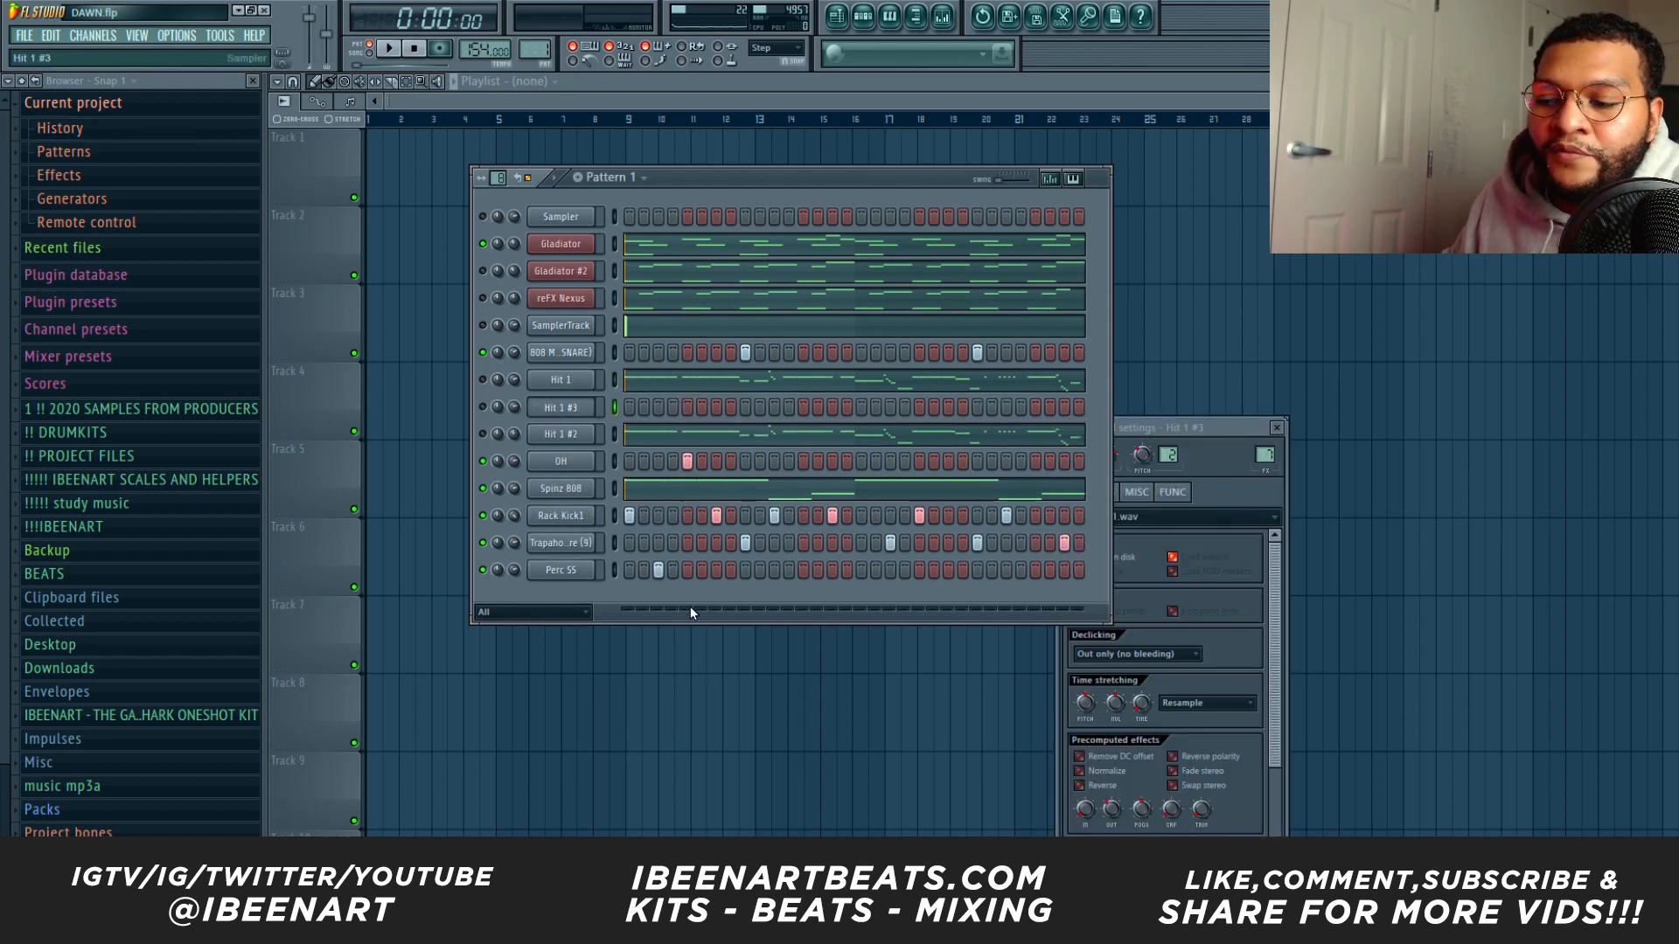
{"action": "left_click", "coordinate": [689, 573]}
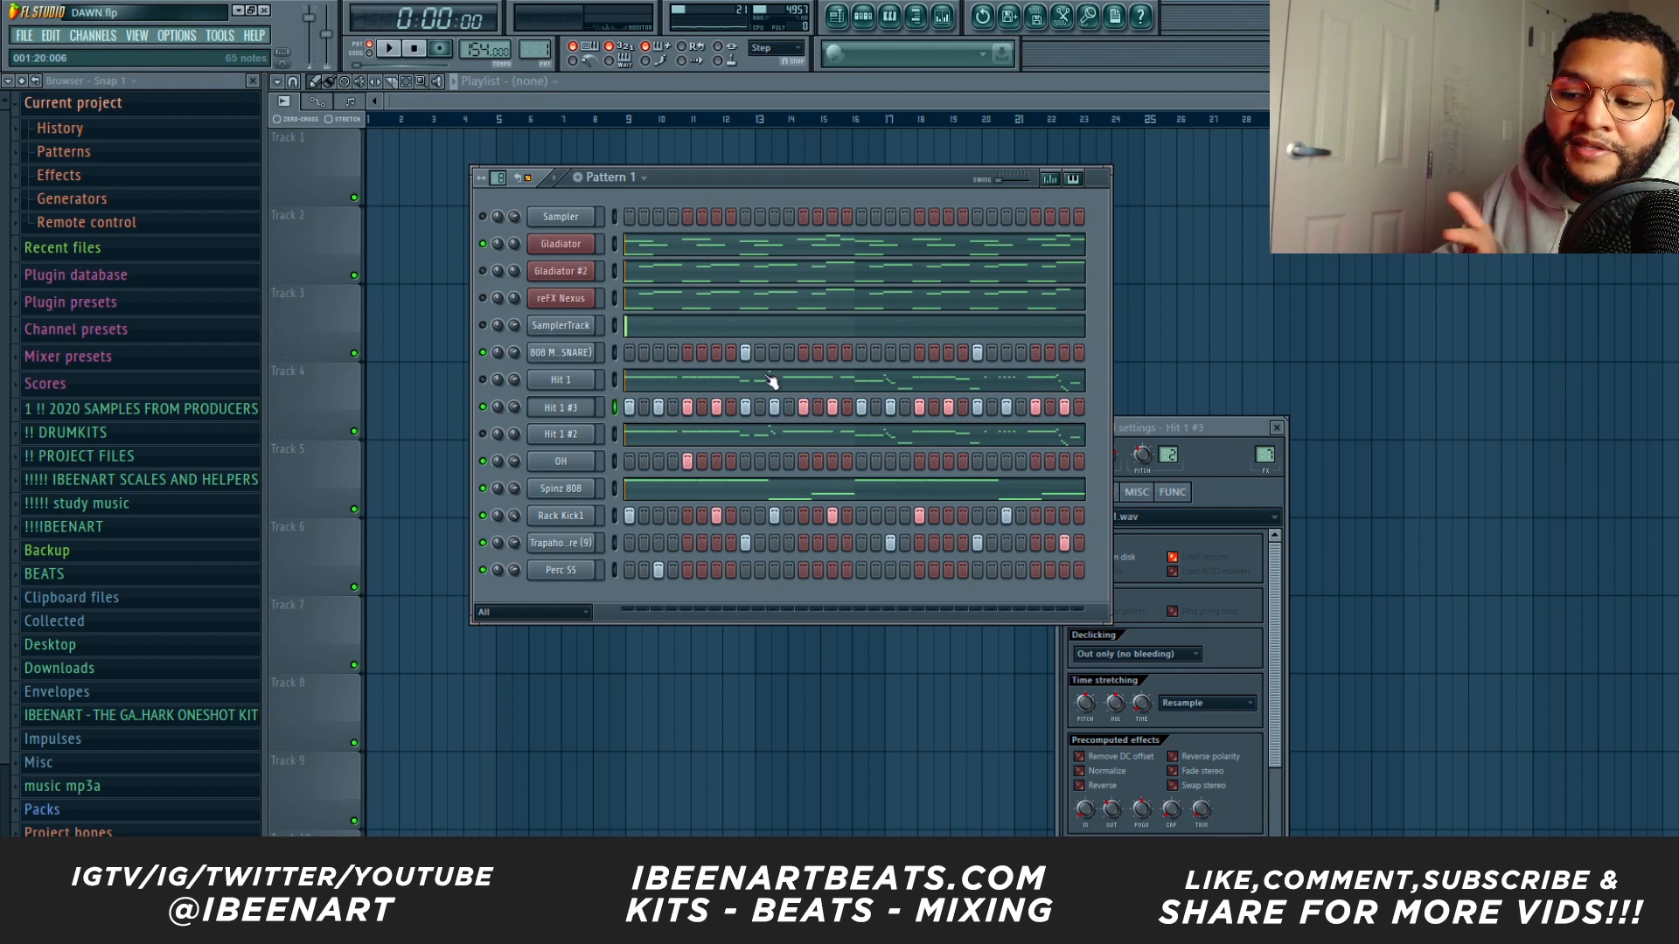
{"action": "key", "text": "space"}
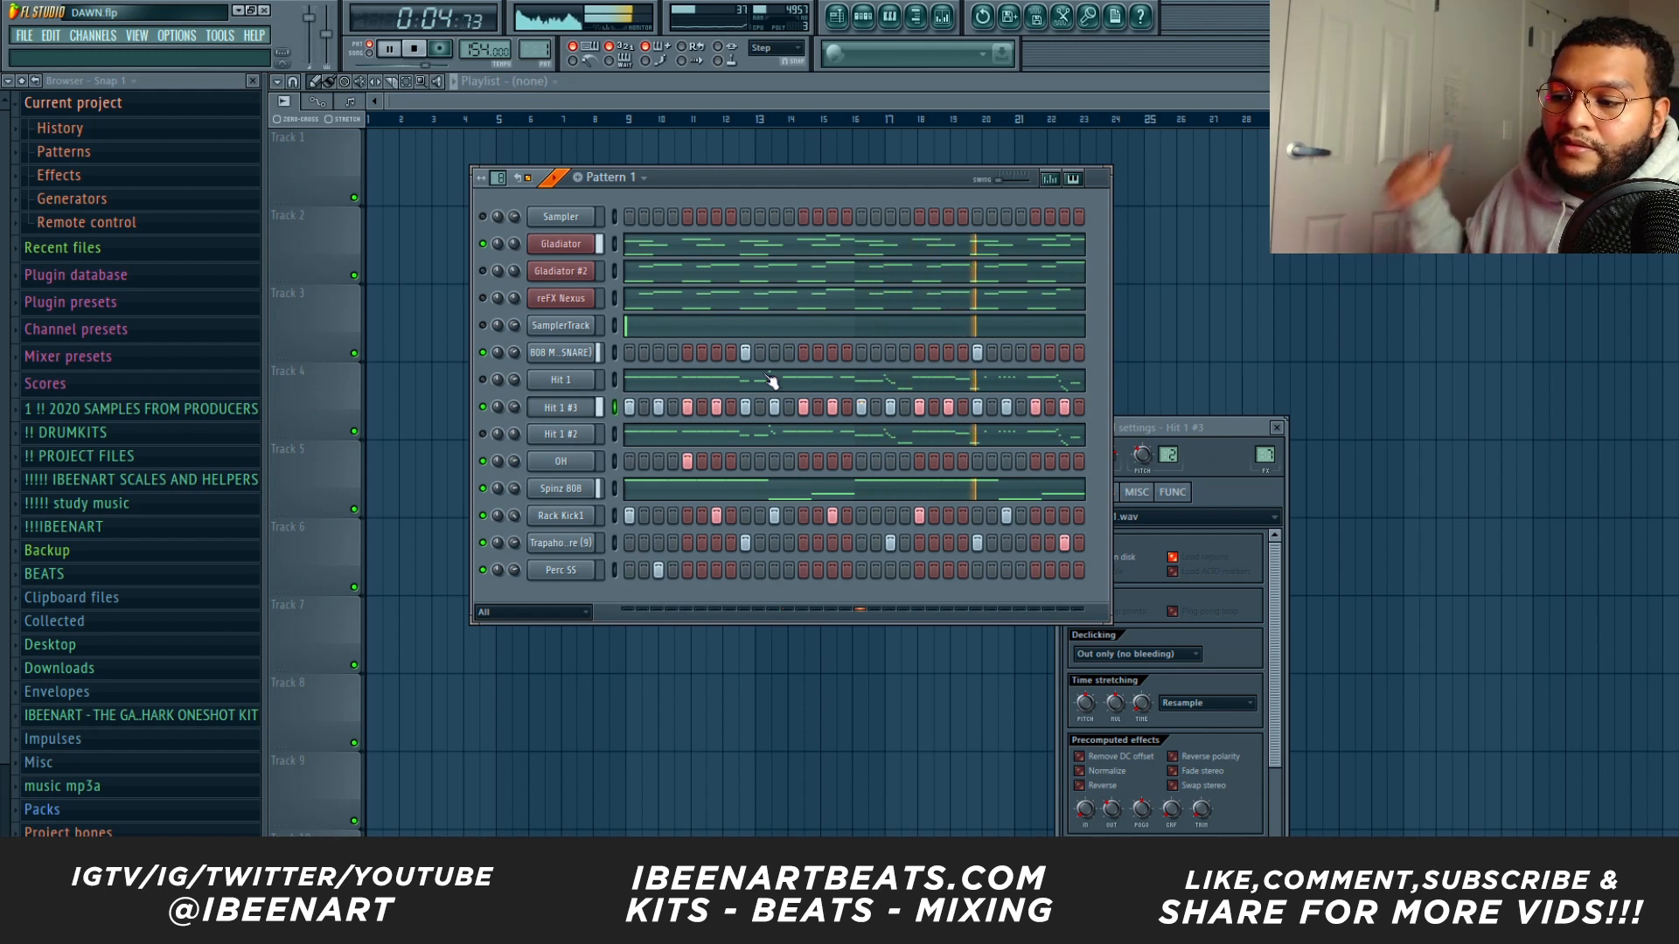
{"action": "key", "text": "space"}
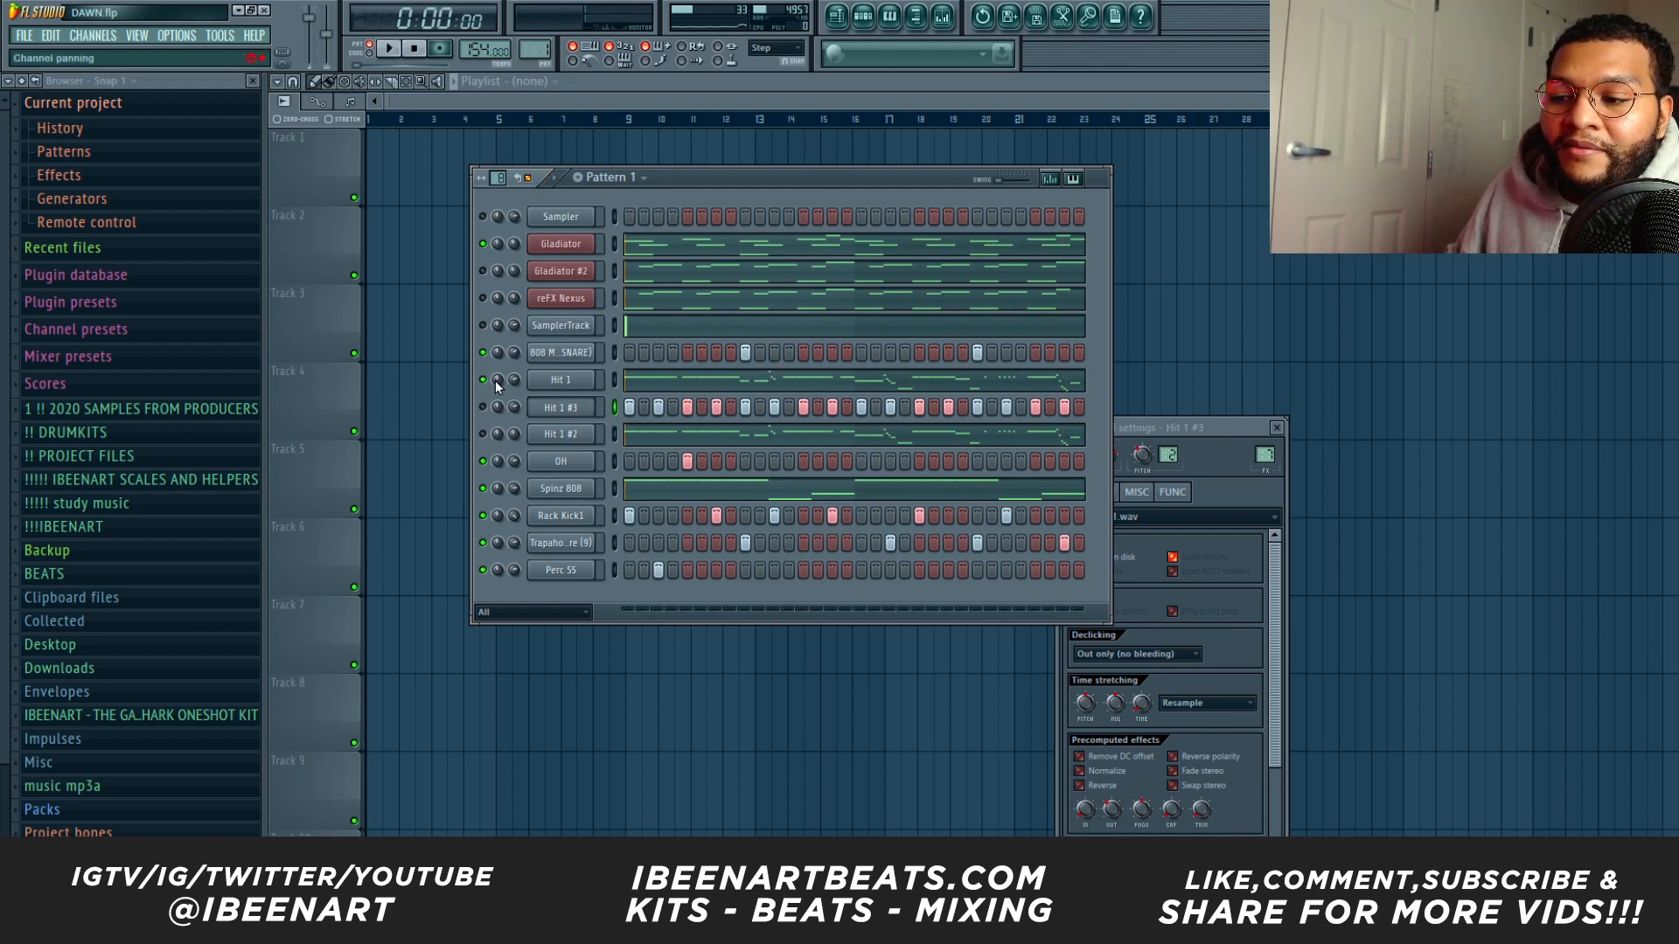
Open the original Hit 1 notes in the piano roll and play them to compare the rolls with the plain rhythm.
{"action": "left_click", "coordinate": [691, 379]}
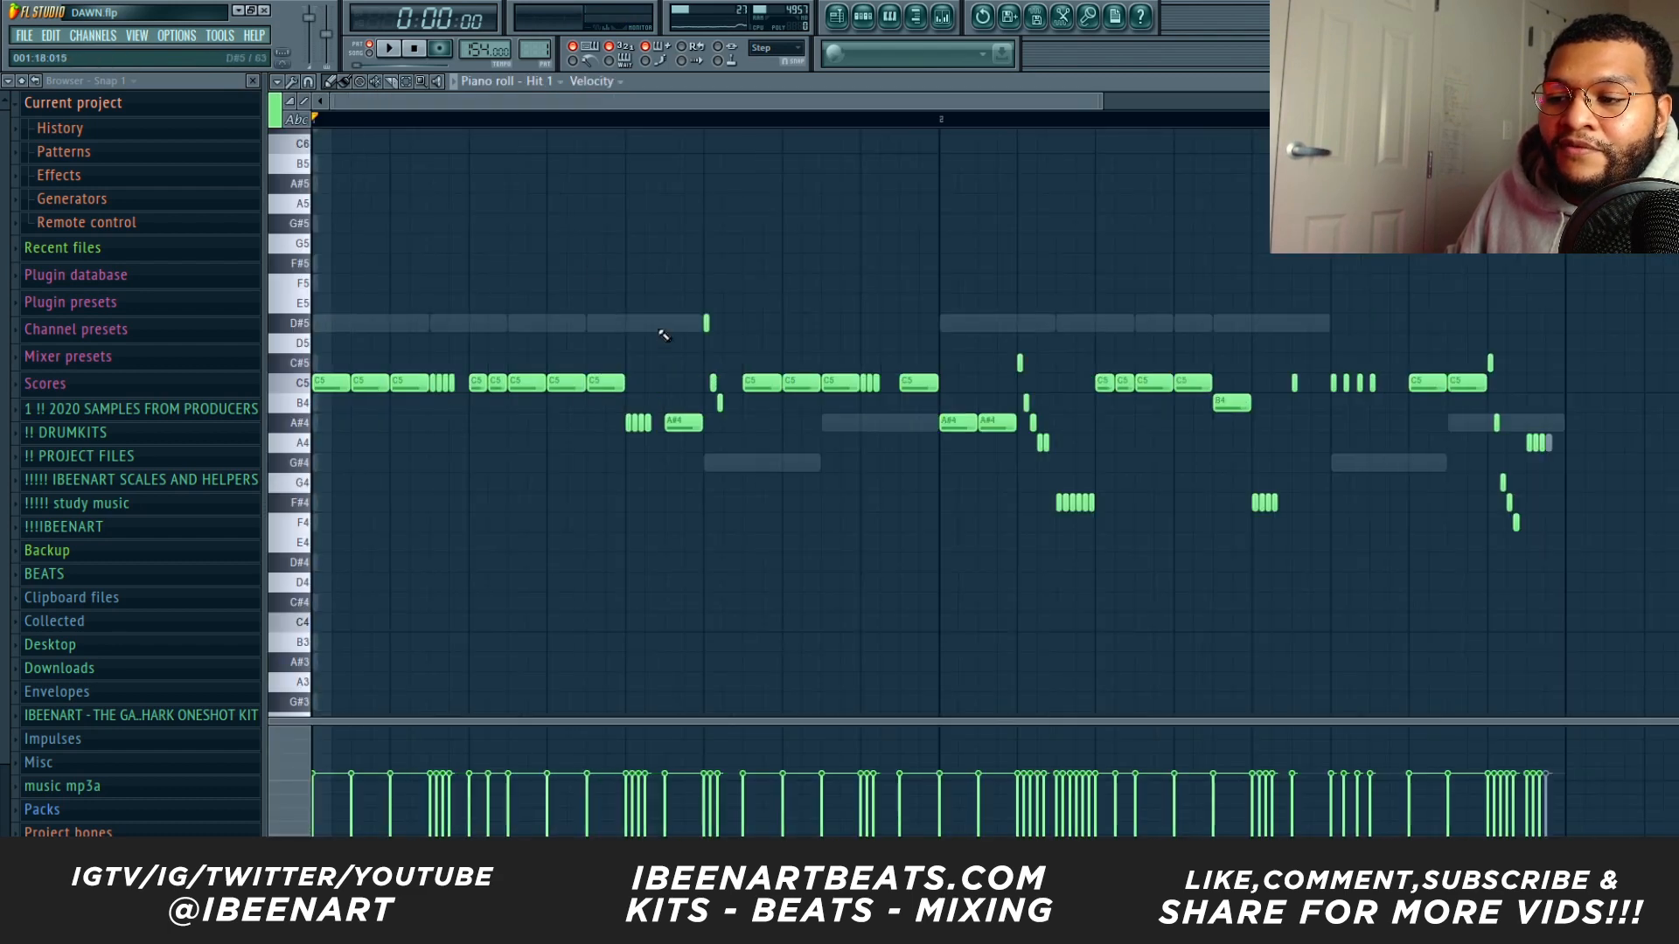
{"action": "scroll", "coordinate": [527, 212], "scroll_direction": "down", "scroll_amount": 2}
{"action": "key", "text": "space"}
{"action": "scroll", "coordinate": [648, 116], "scroll_direction": "down", "scroll_amount": 2}
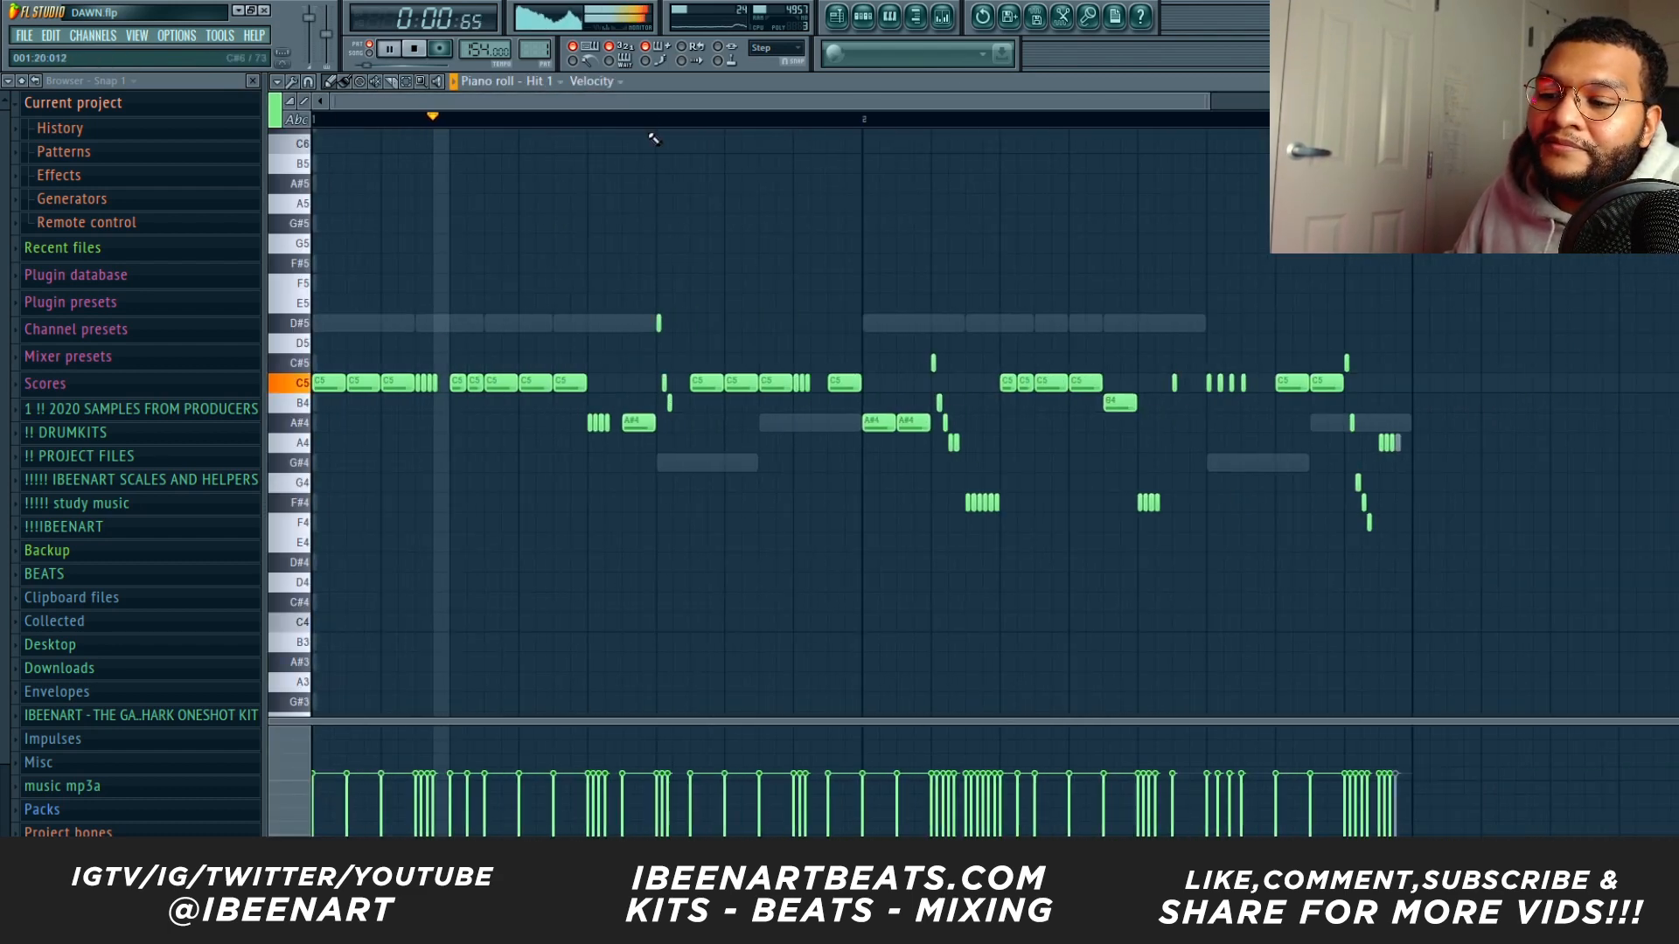
Move the channel rack clear of the notes, view the Hit 1 #2 notes during playback, and open that channel's settings.
{"action": "left_click", "coordinate": [863, 17]}
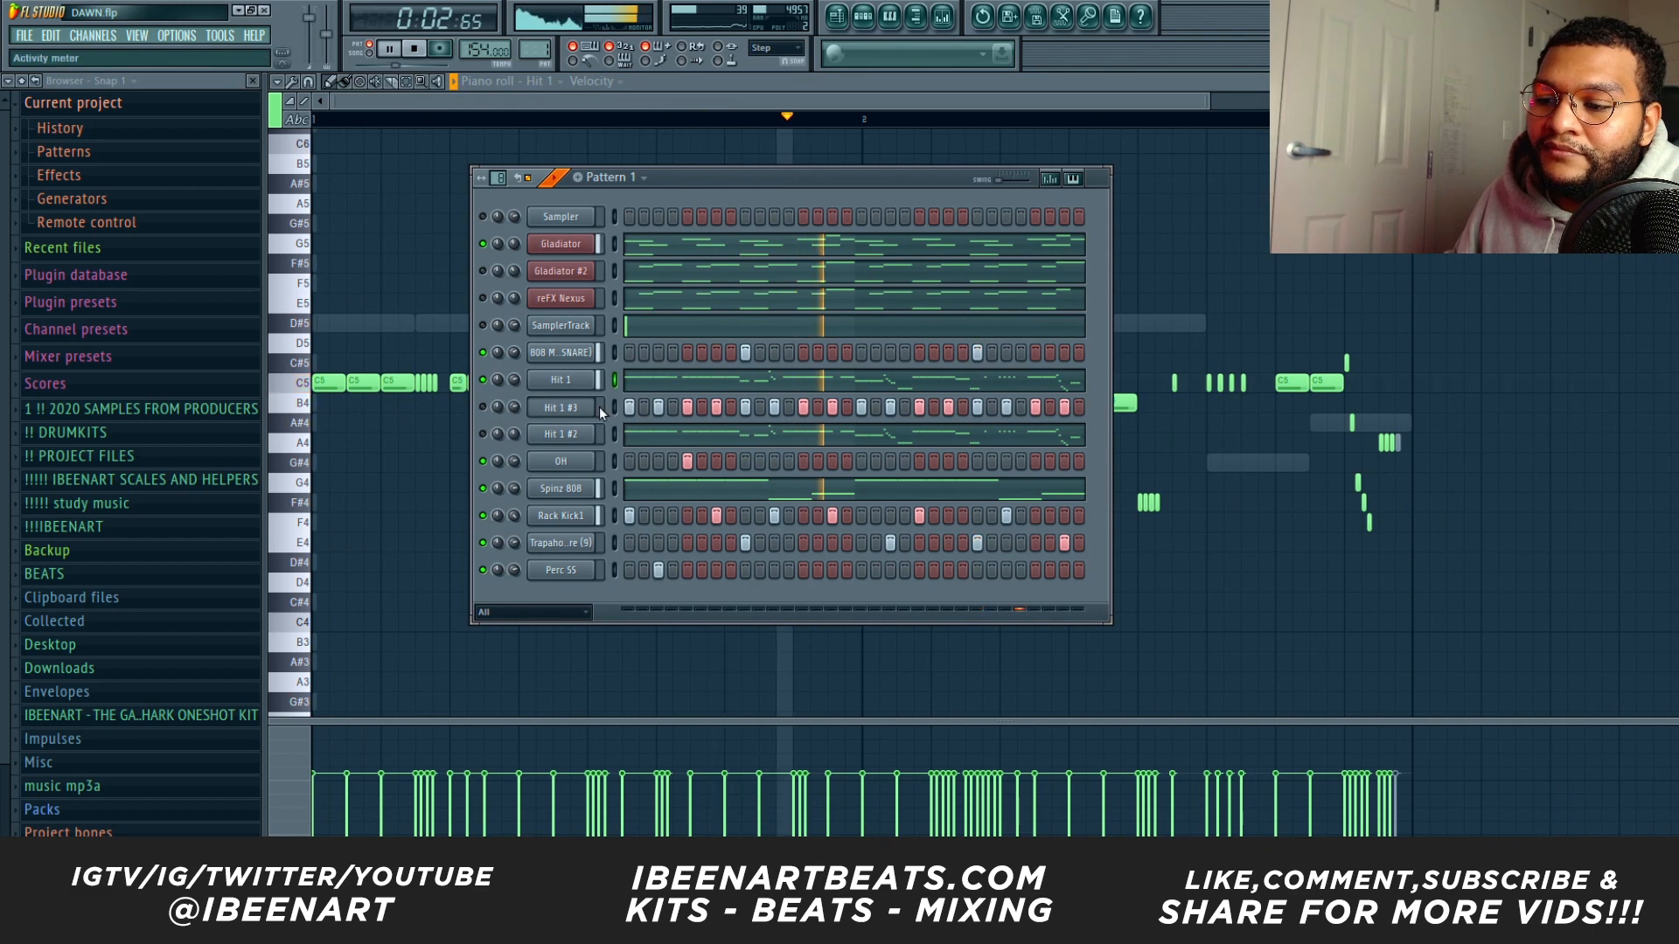
{"action": "left_click_drag", "start_coordinate": [787, 178], "coordinate": [1032, 157]}
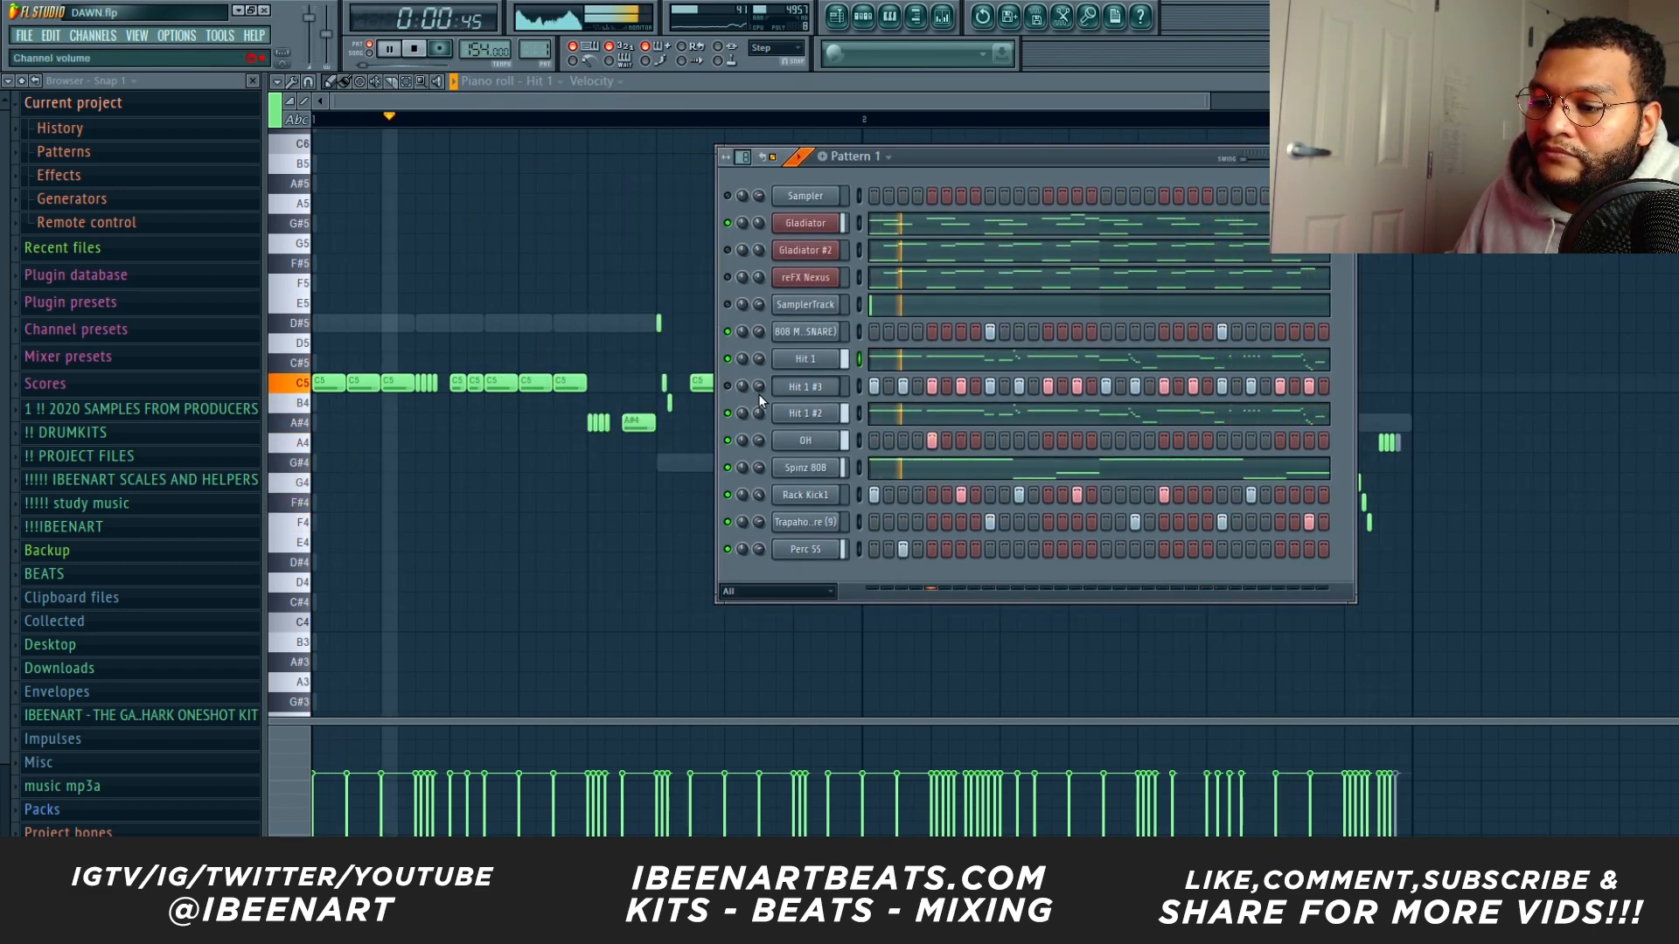
{"action": "left_click", "coordinate": [888, 412]}
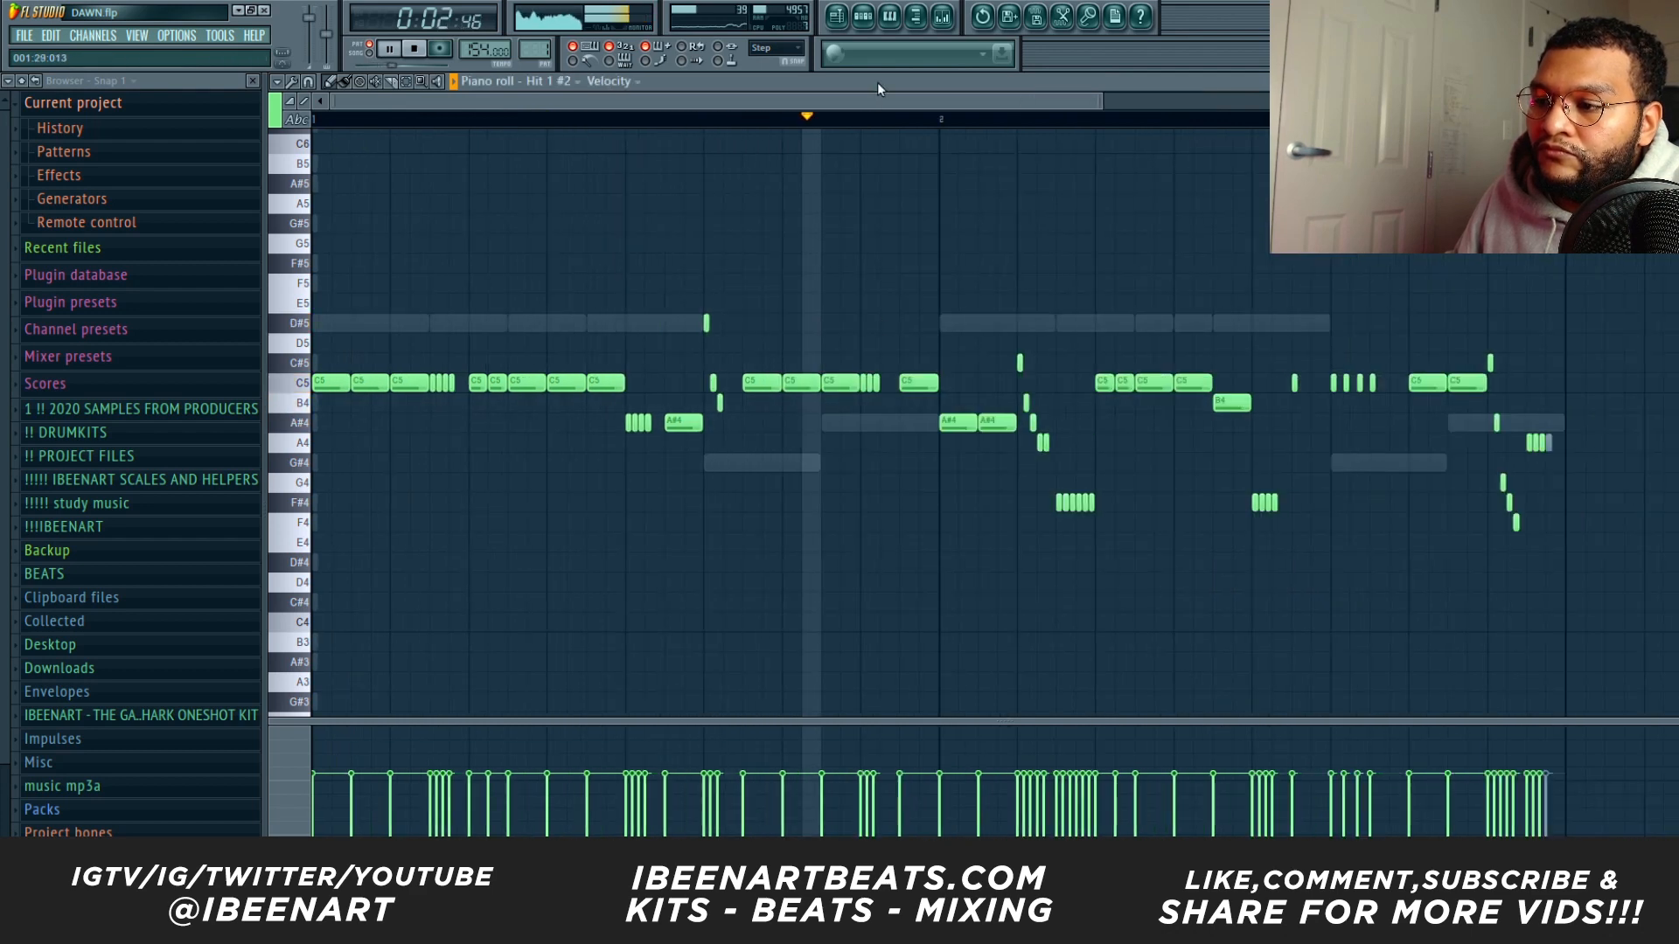
{"action": "key", "text": "F6"}
{"action": "left_click", "coordinate": [805, 414]}
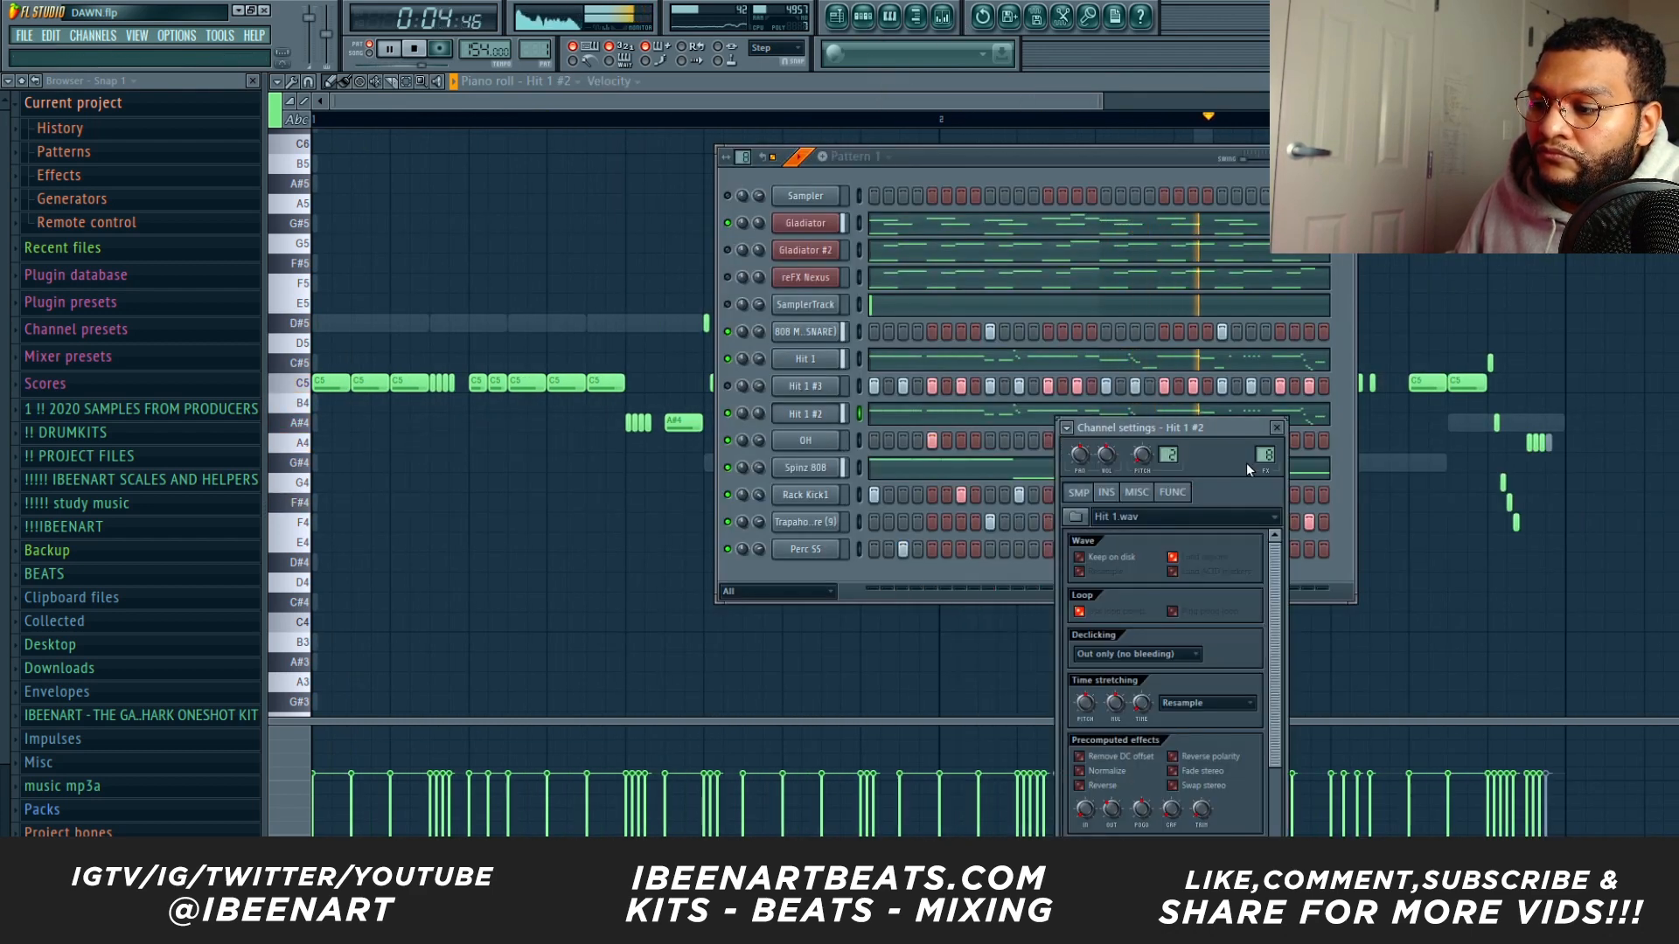
Find the mixer insert used by Hit 1 #2 and examine the Gross Beat 1/2 Speed effect on Insert 8.
{"action": "key", "text": "F9"}
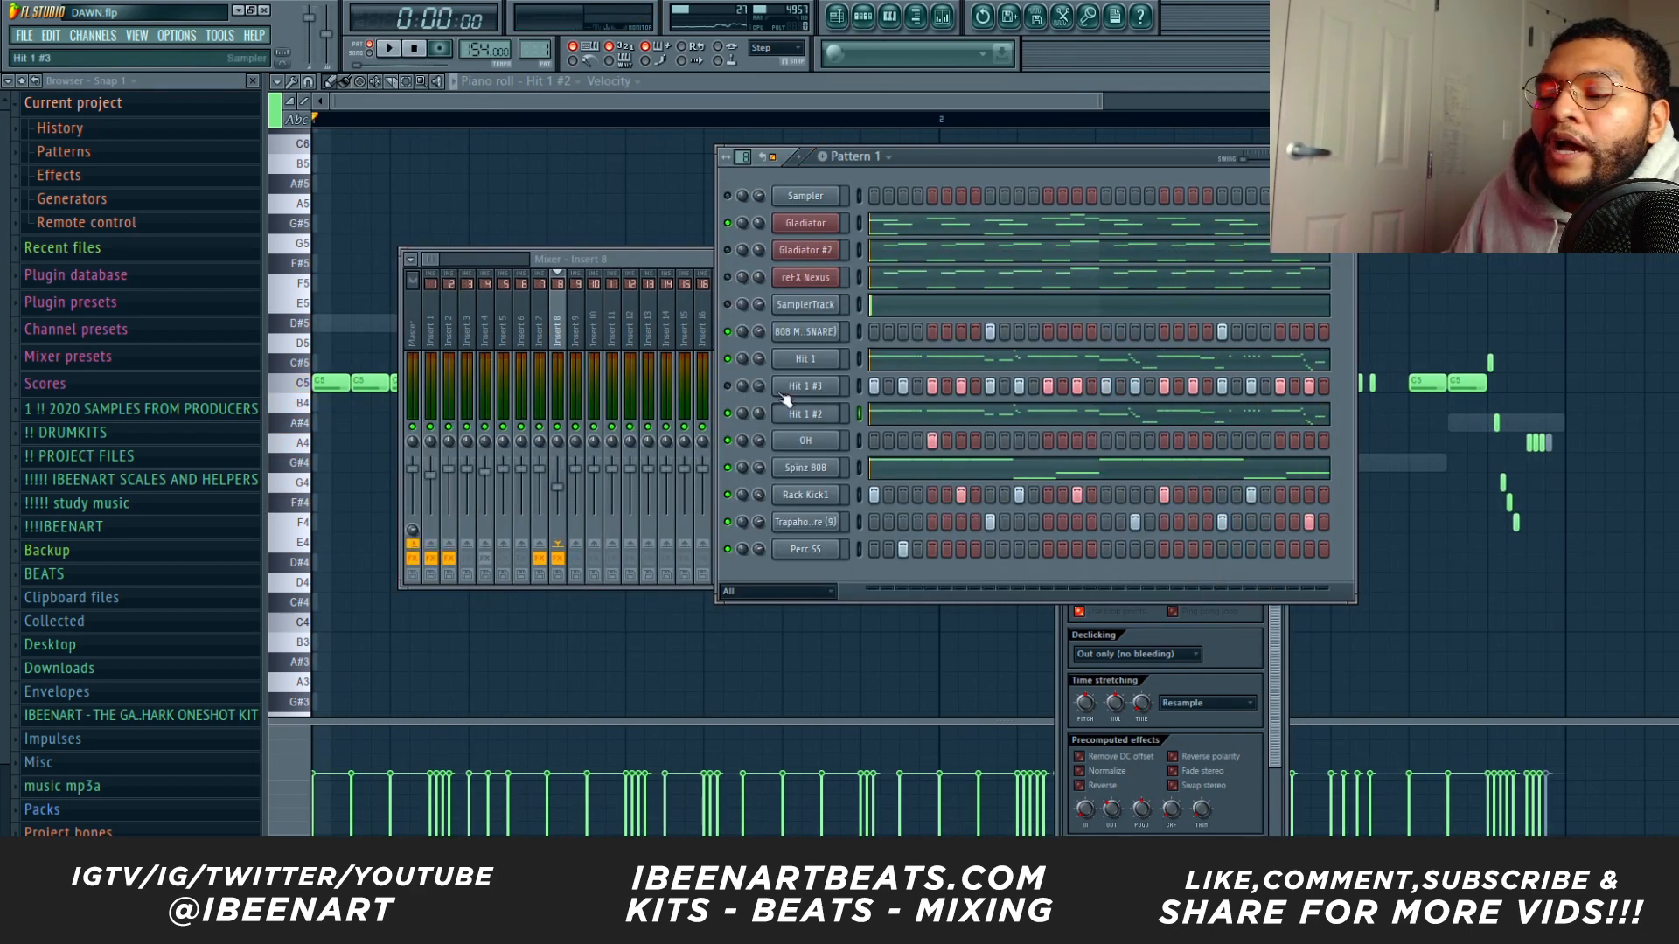
{"action": "left_click", "coordinate": [805, 416]}
{"action": "left_click", "coordinate": [813, 416]}
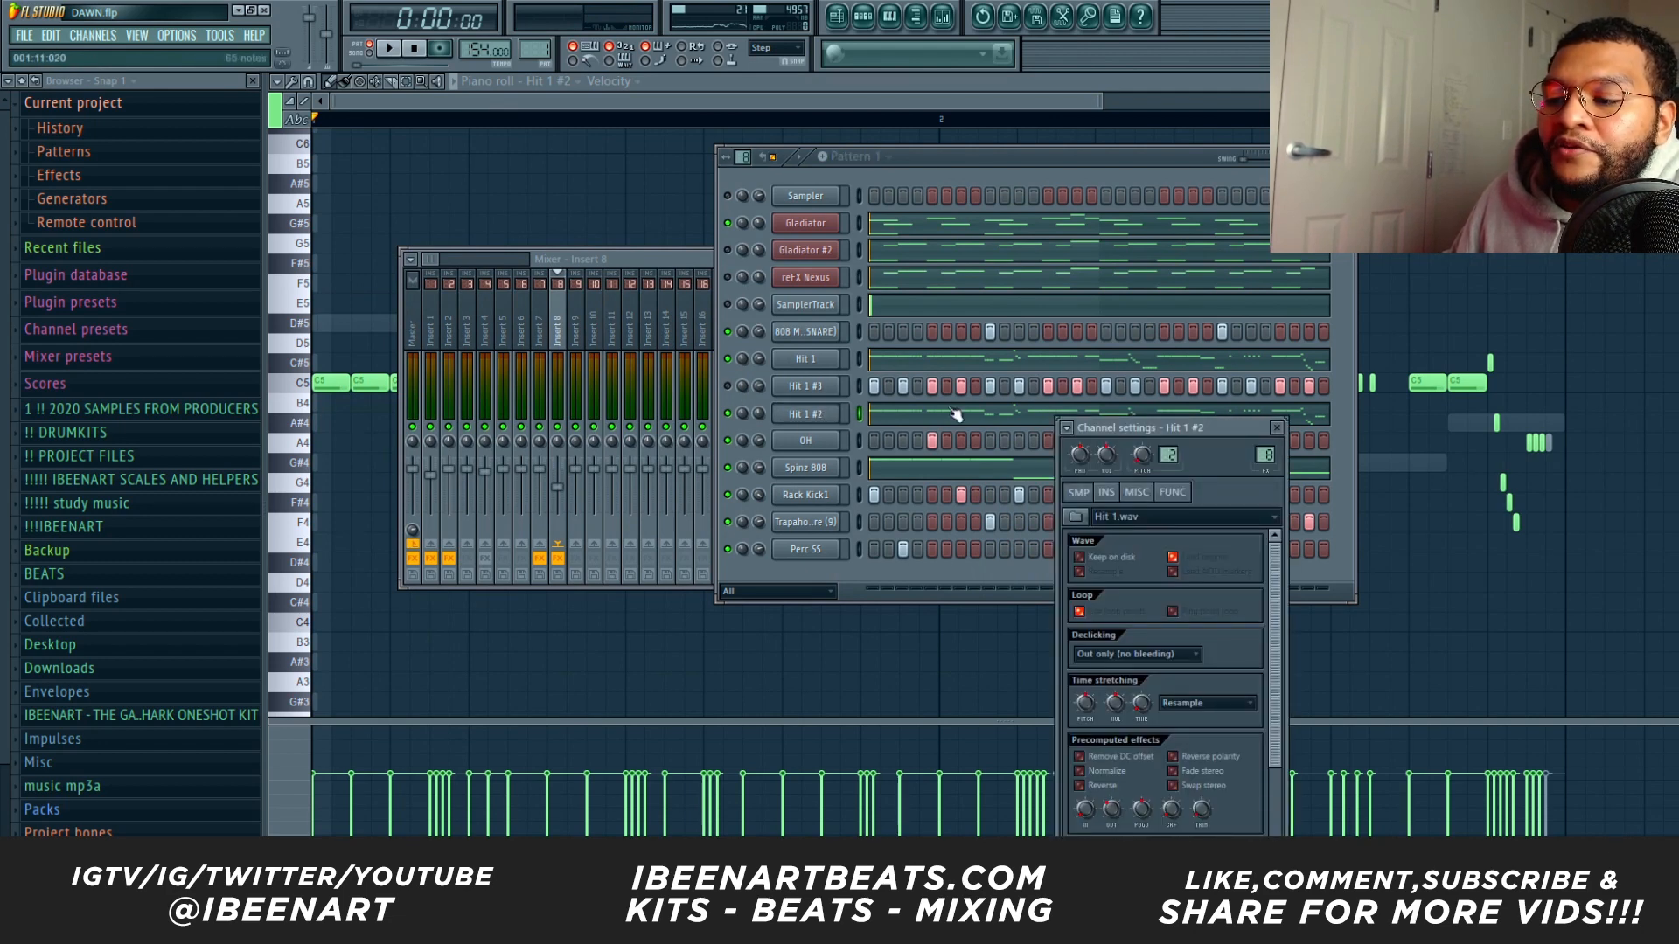
{"action": "left_click", "coordinate": [815, 420]}
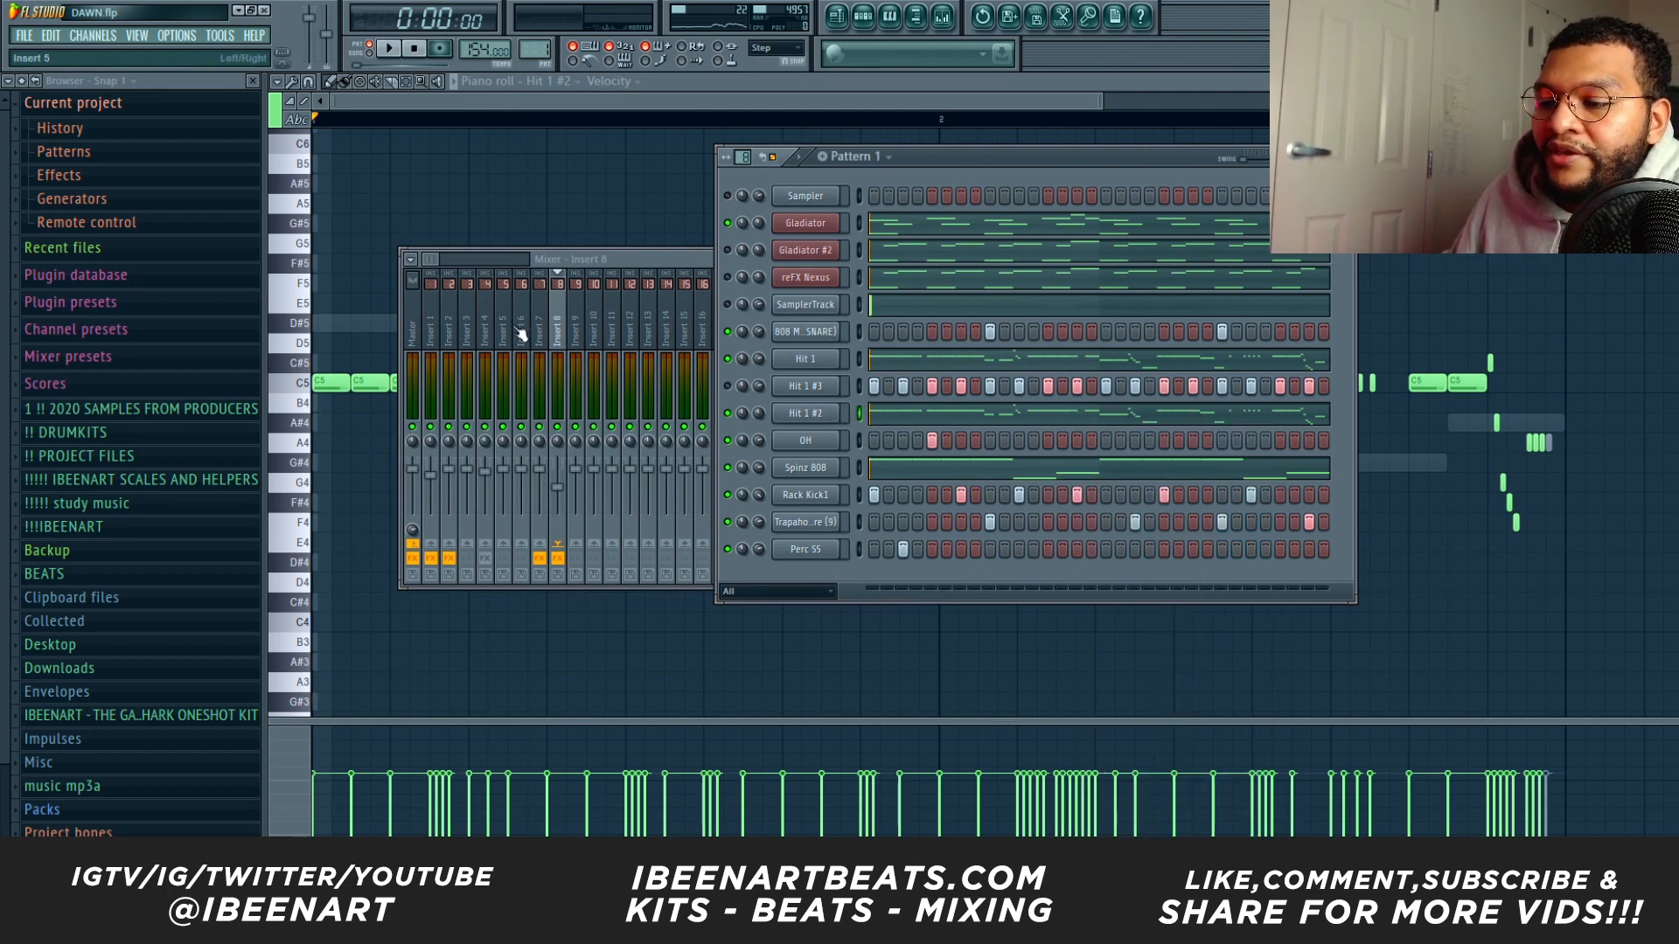
{"action": "left_click", "coordinate": [556, 332]}
{"action": "left_click", "coordinate": [901, 305]}
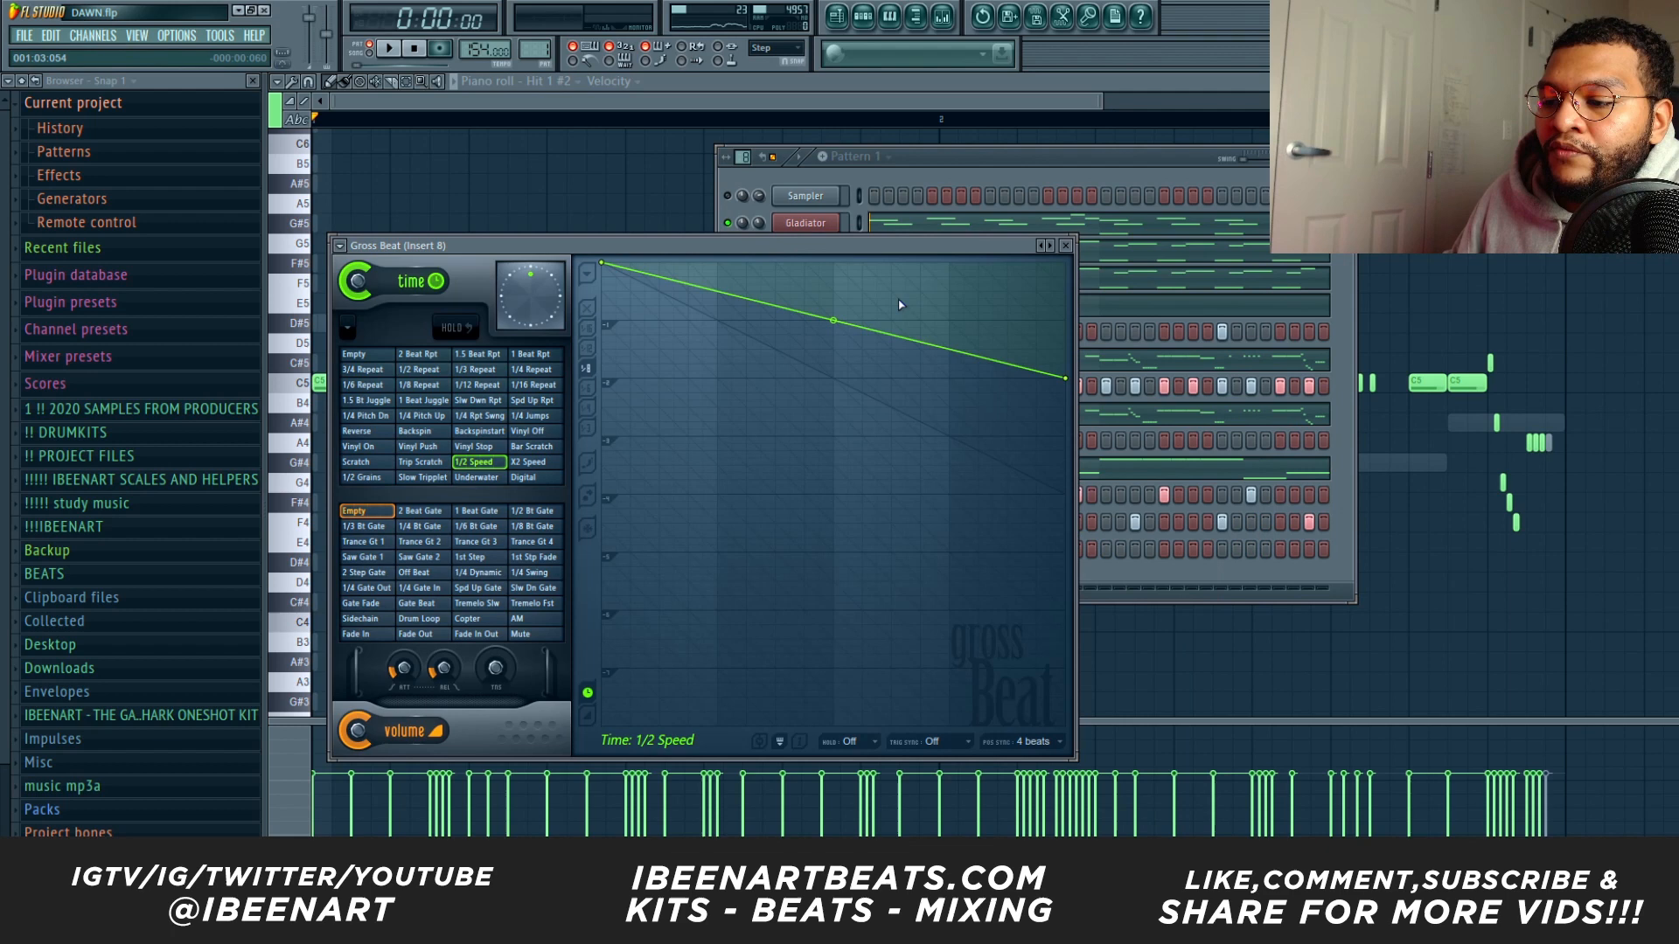
{"action": "left_click", "coordinate": [1068, 247]}
{"action": "left_click", "coordinate": [952, 195]}
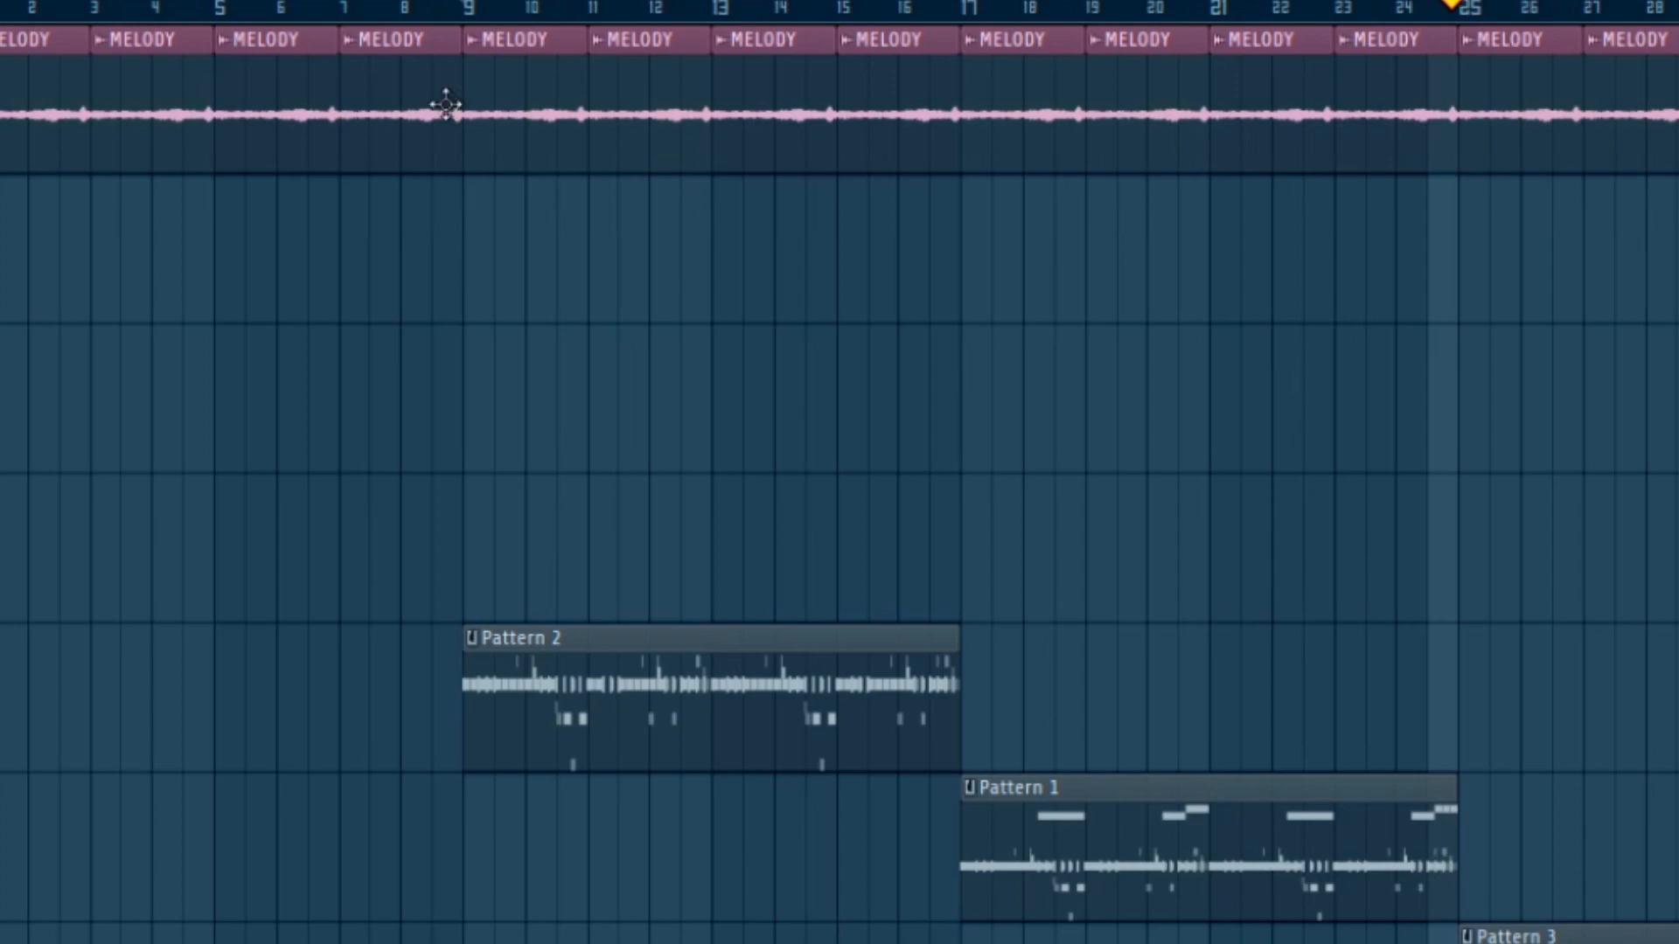
Stop the MEMORIAL.flp song playback and open the channel settings of the MELODY clip on Track 1.
{"action": "left_click", "coordinate": [423, 53]}
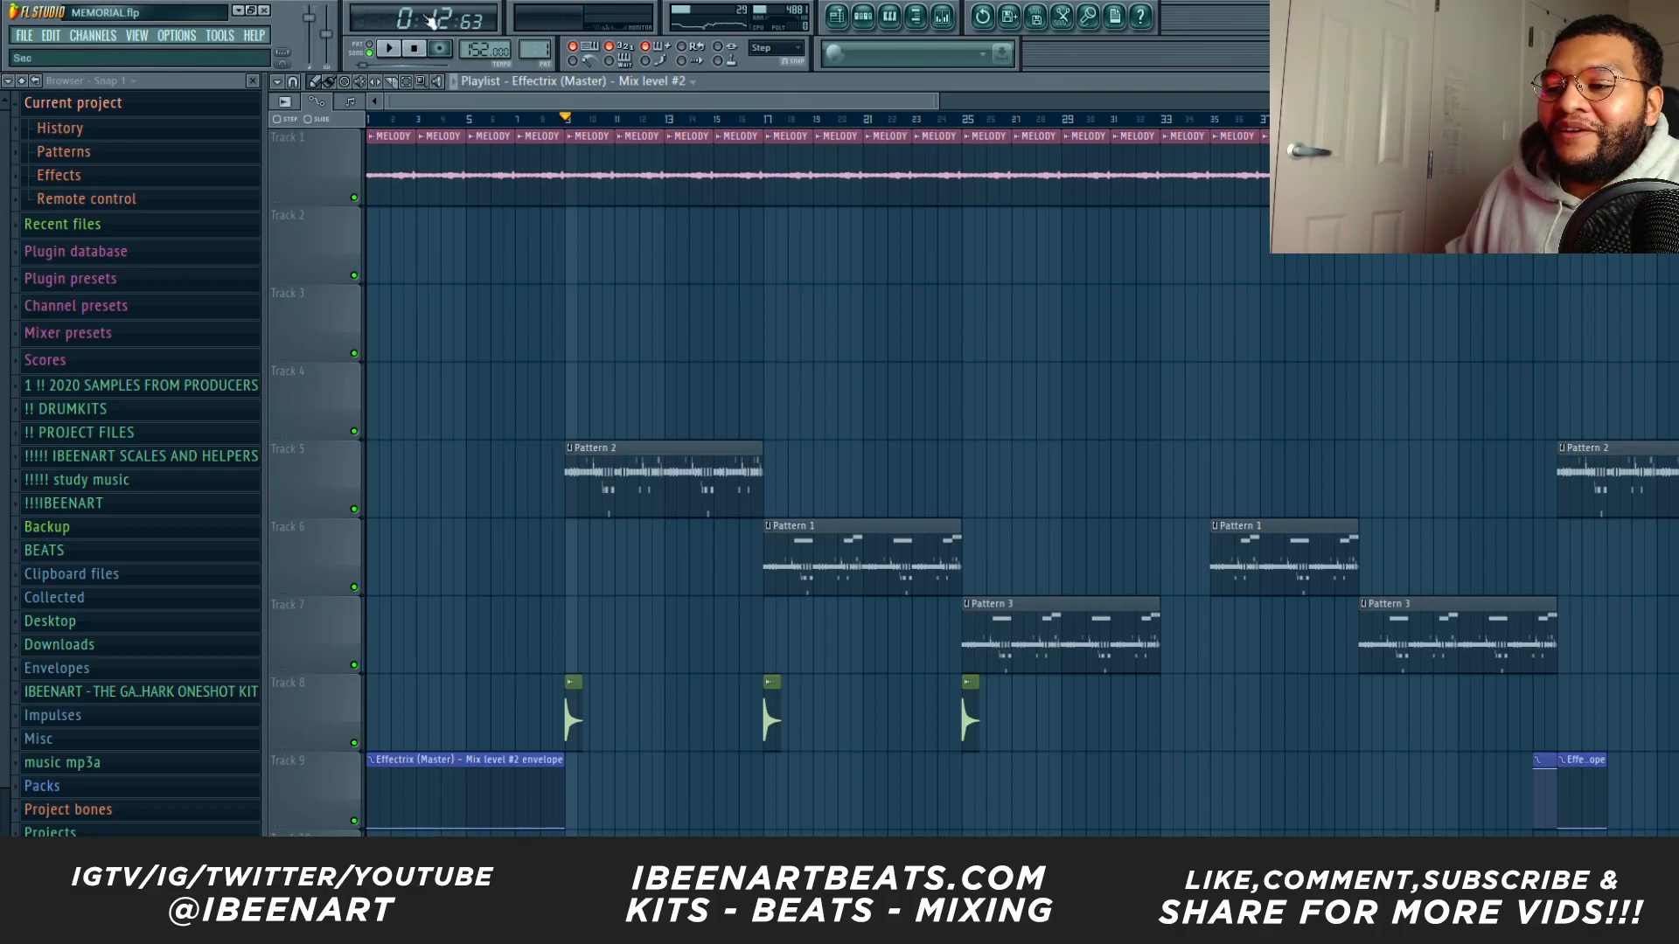
{"action": "left_click", "coordinate": [555, 162]}
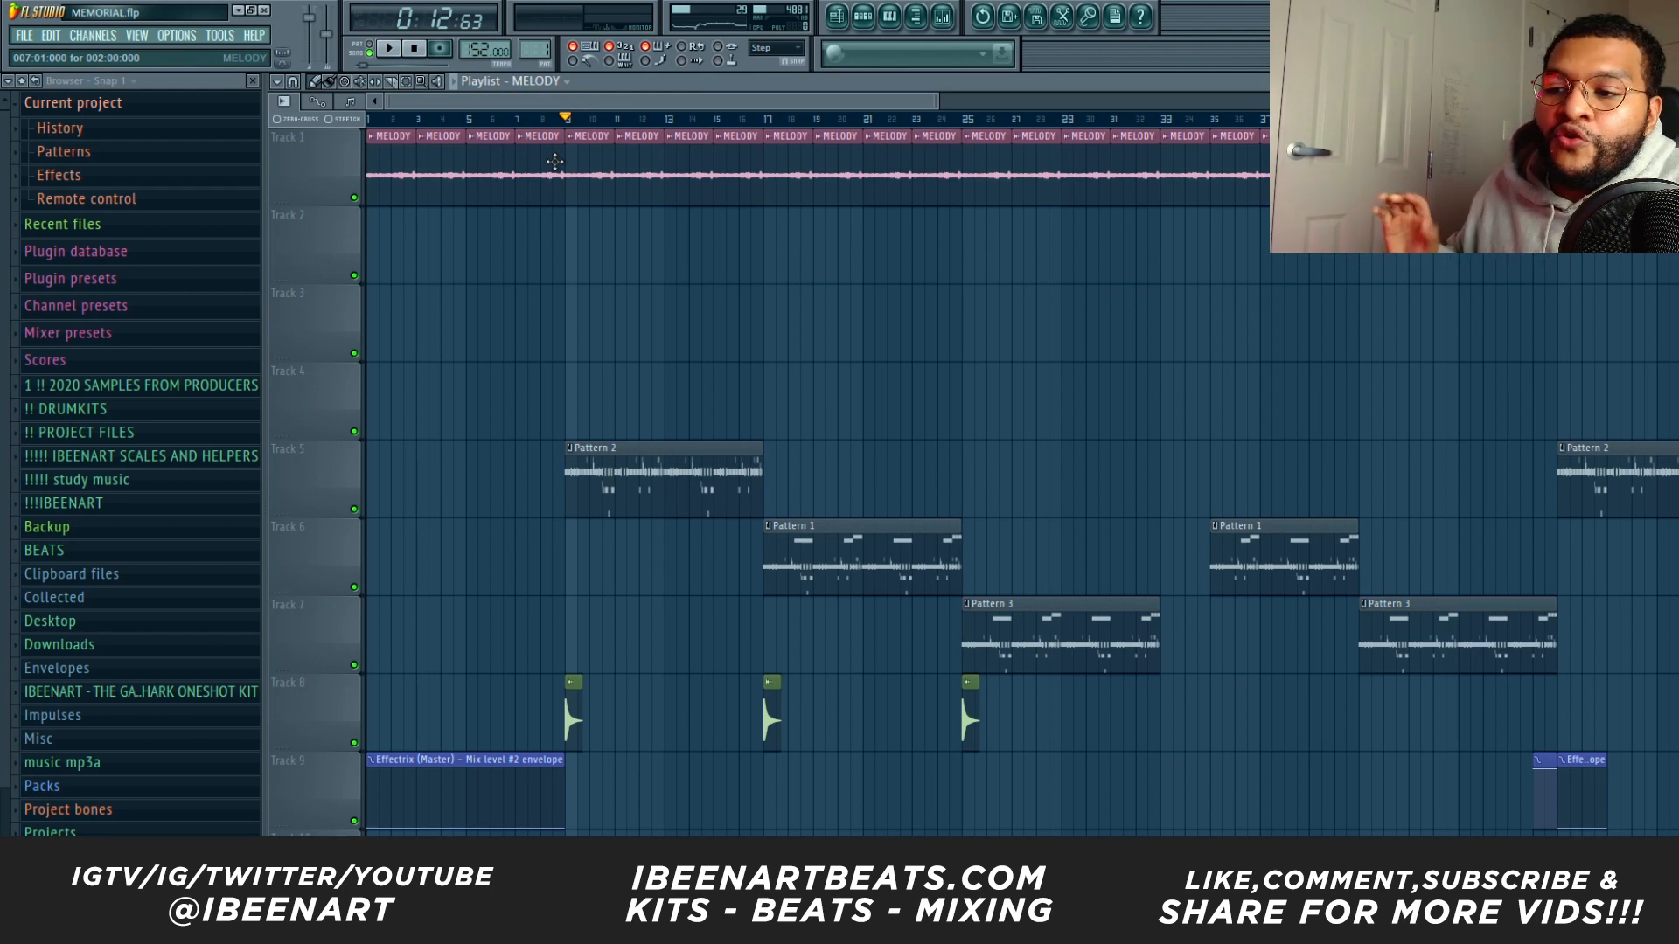
{"action": "scroll", "coordinate": [618, 108], "scroll_direction": "down", "scroll_amount": 2}
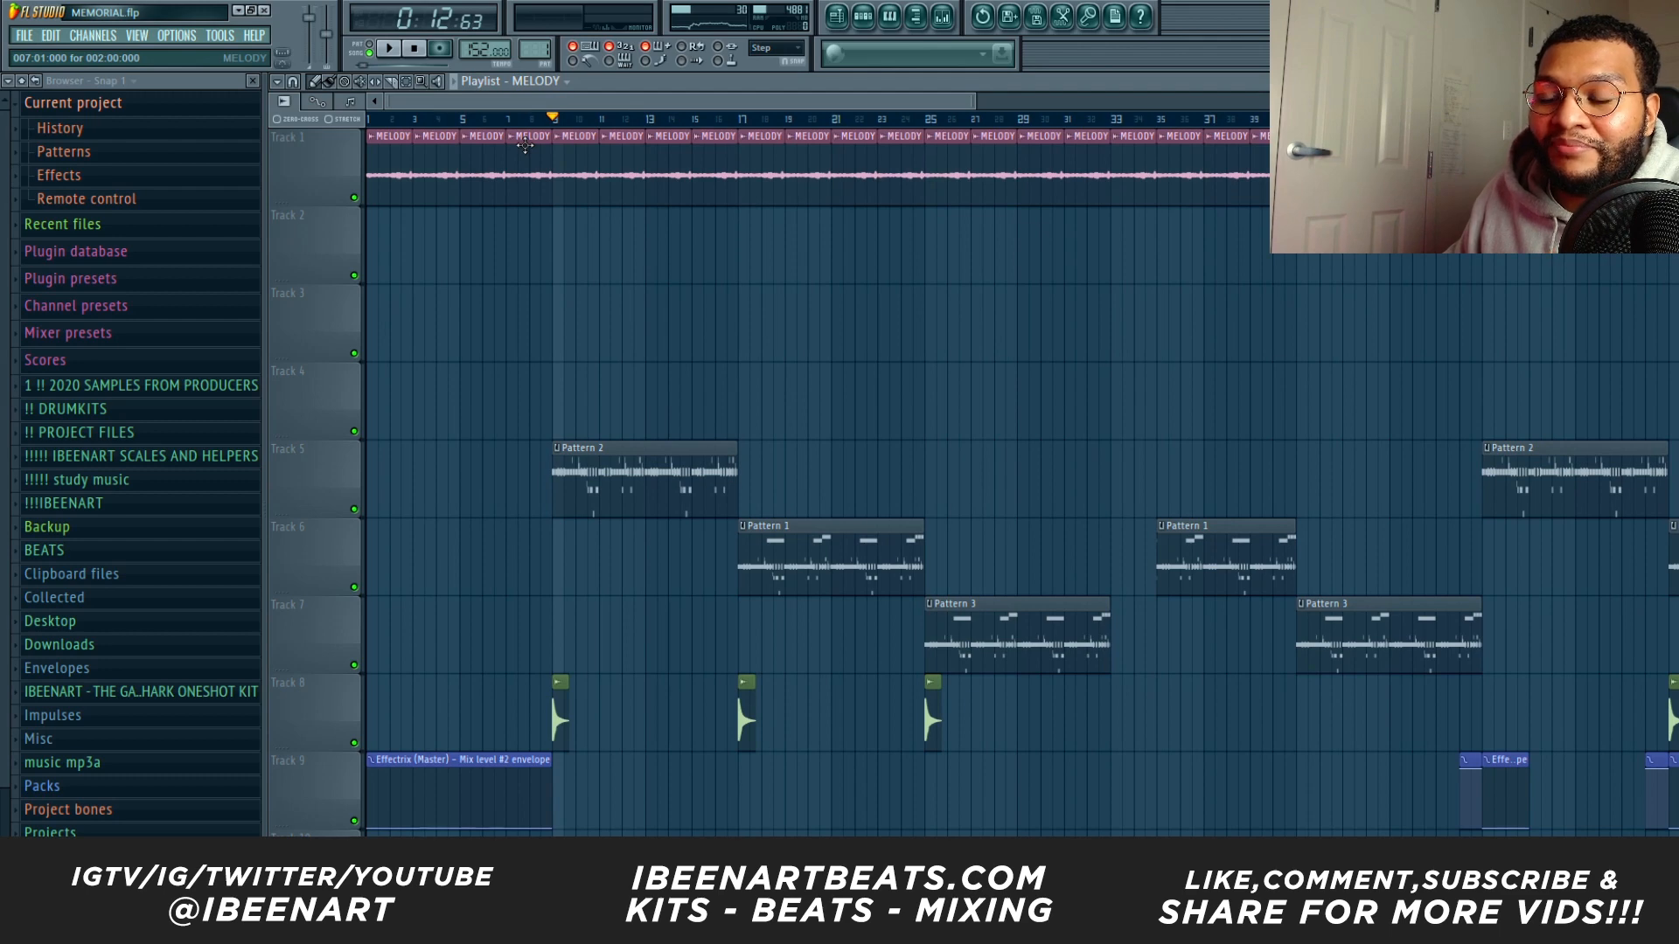
{"action": "double_click", "coordinate": [524, 145]}
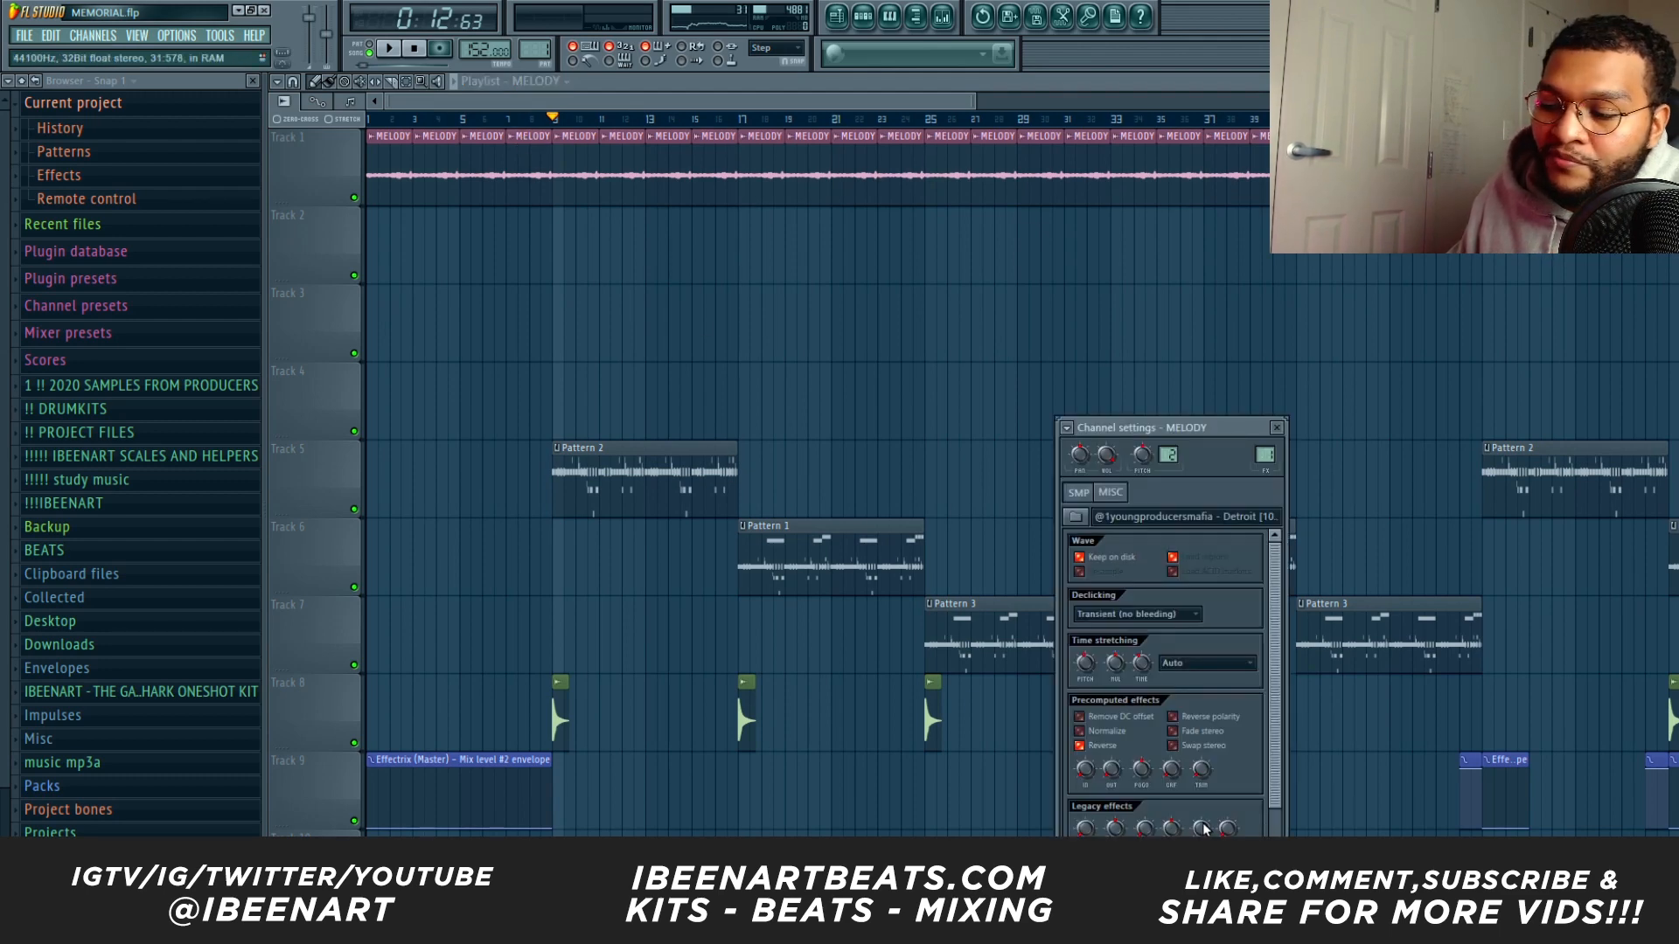
Load the MELODY sample into Edison, play the original loop, and close the open windows after listening.
{"action": "key", "text": "ctrl+e"}
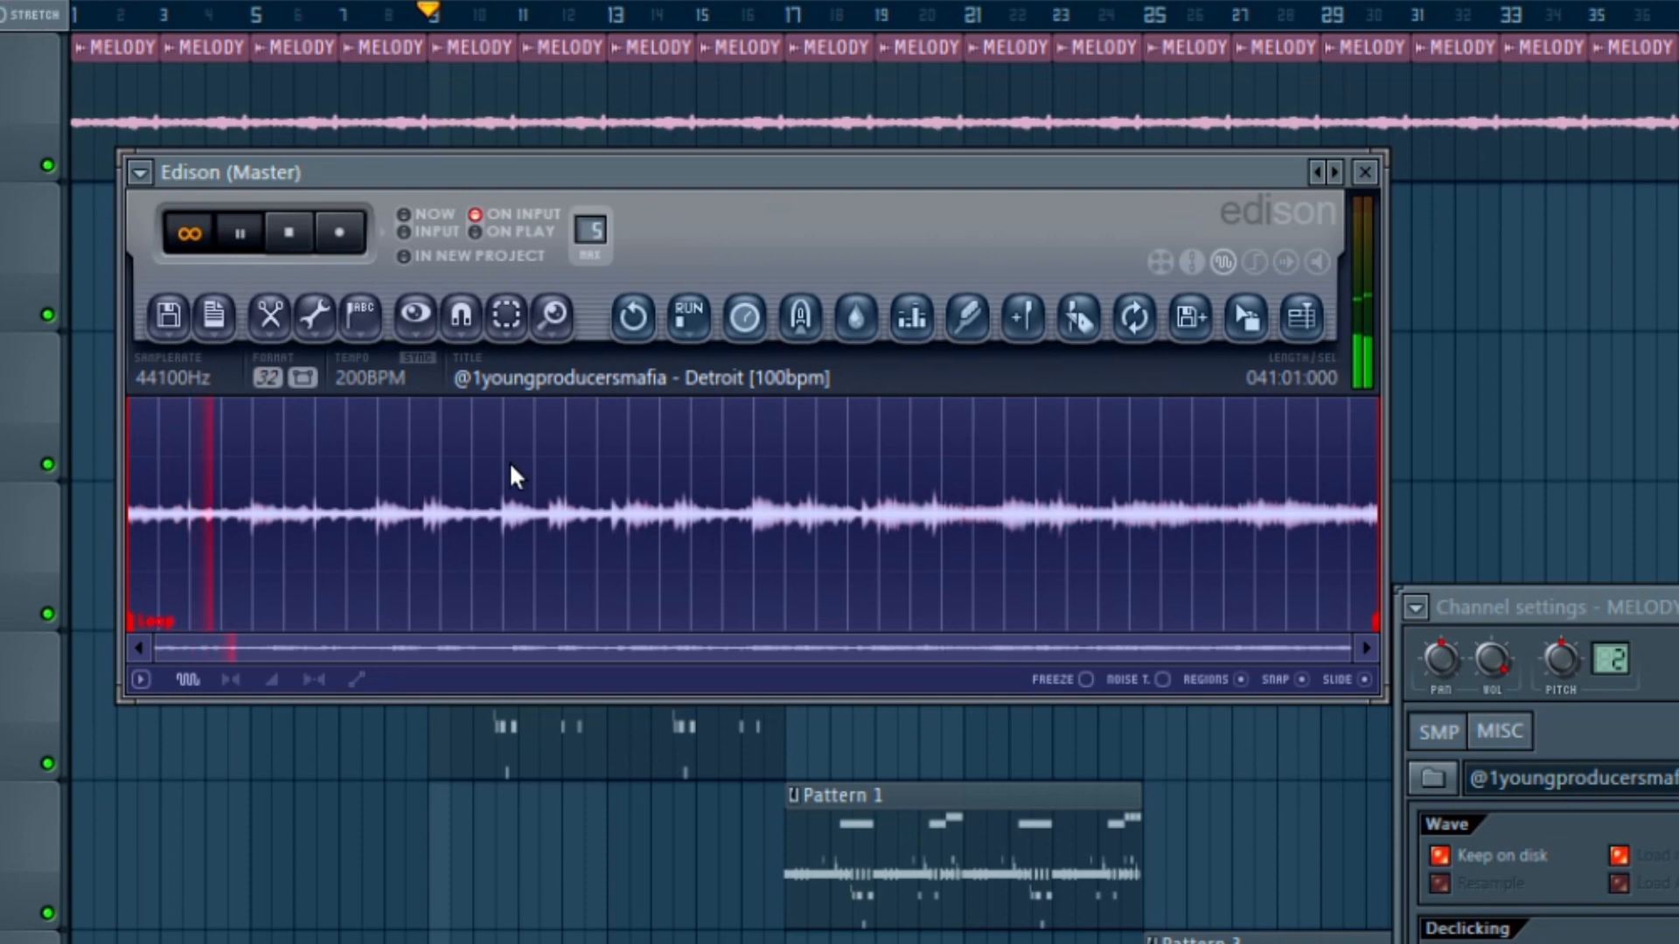
{"action": "key", "text": "space"}
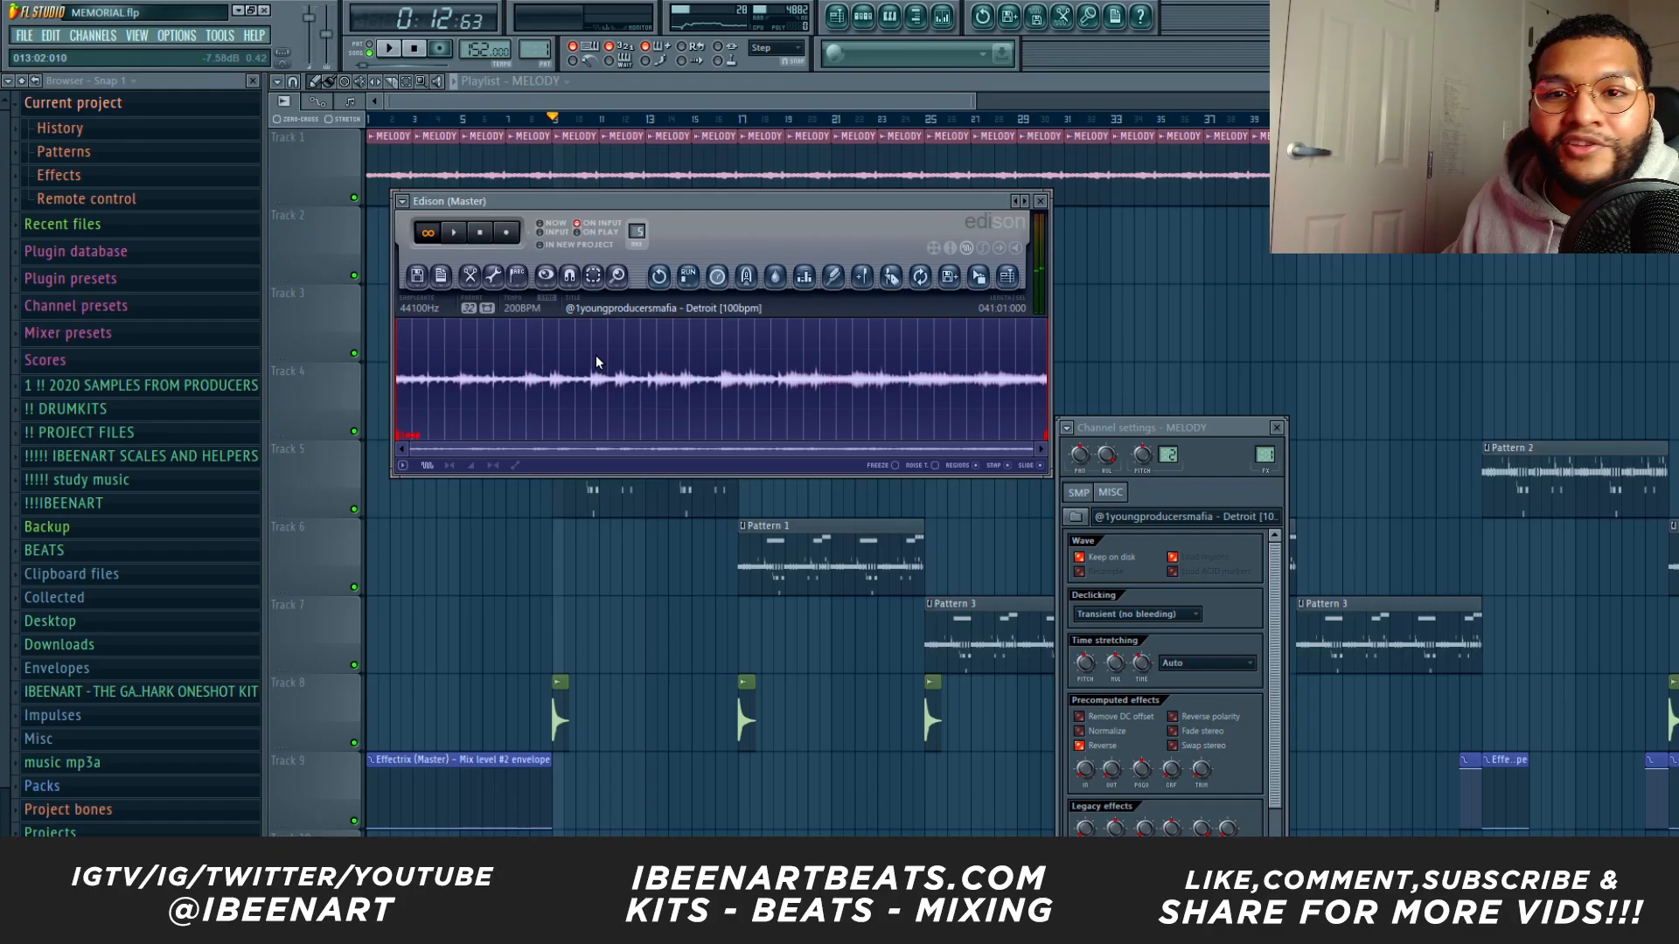
{"action": "right_click", "coordinate": [974, 368]}
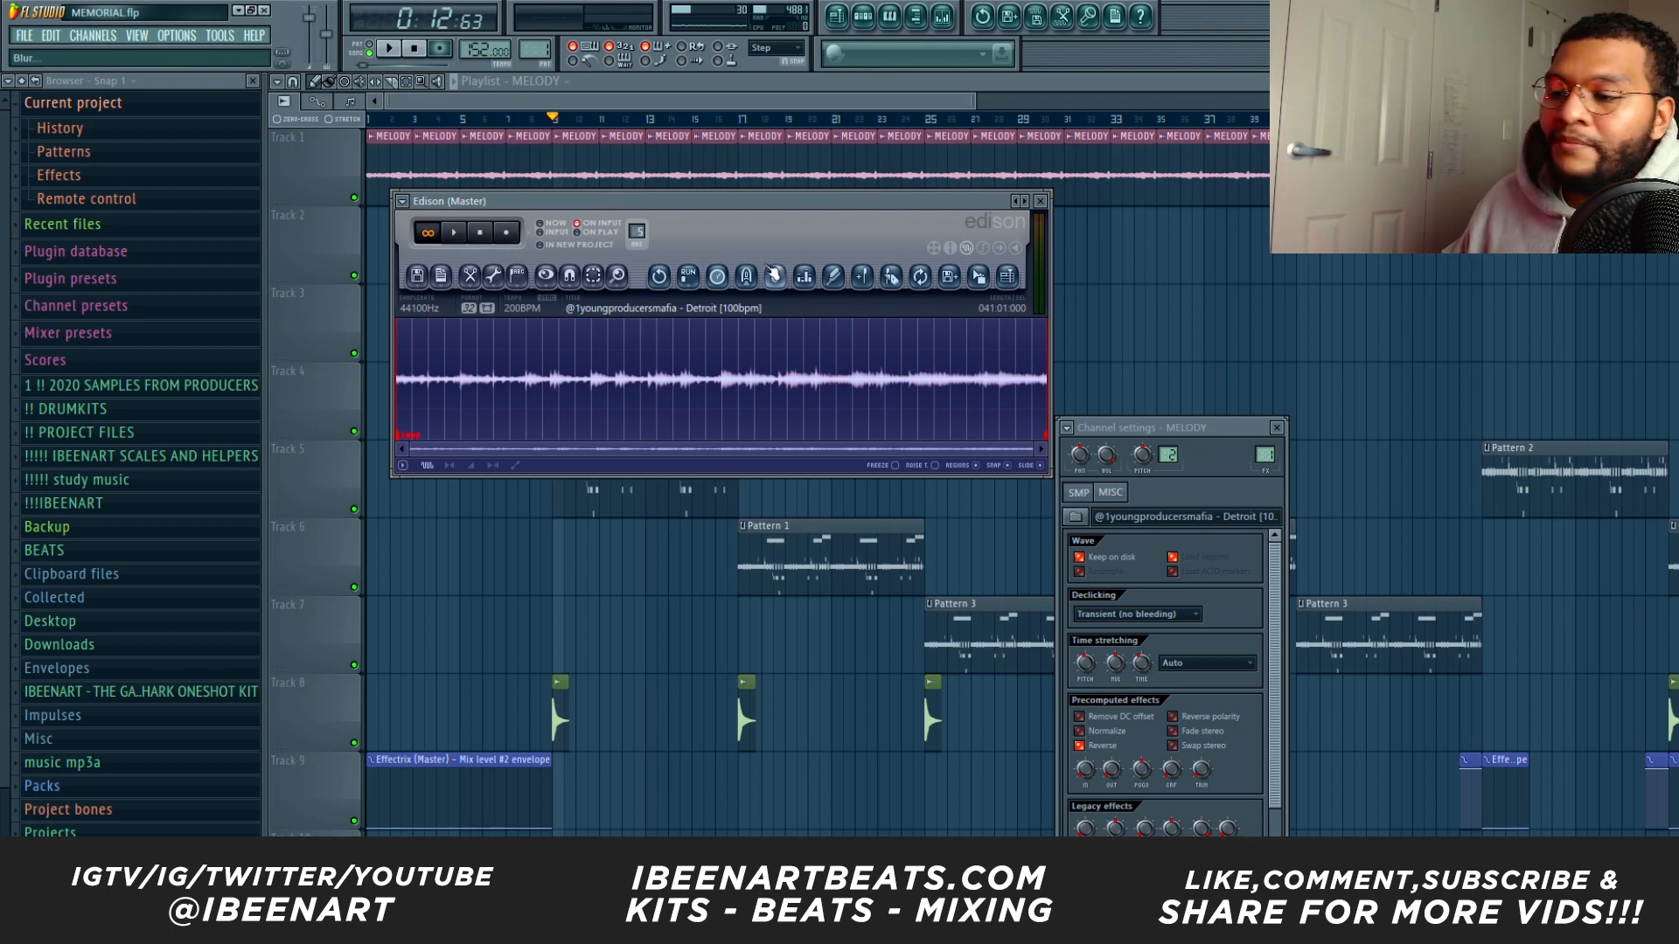
{"action": "key", "text": "F12"}
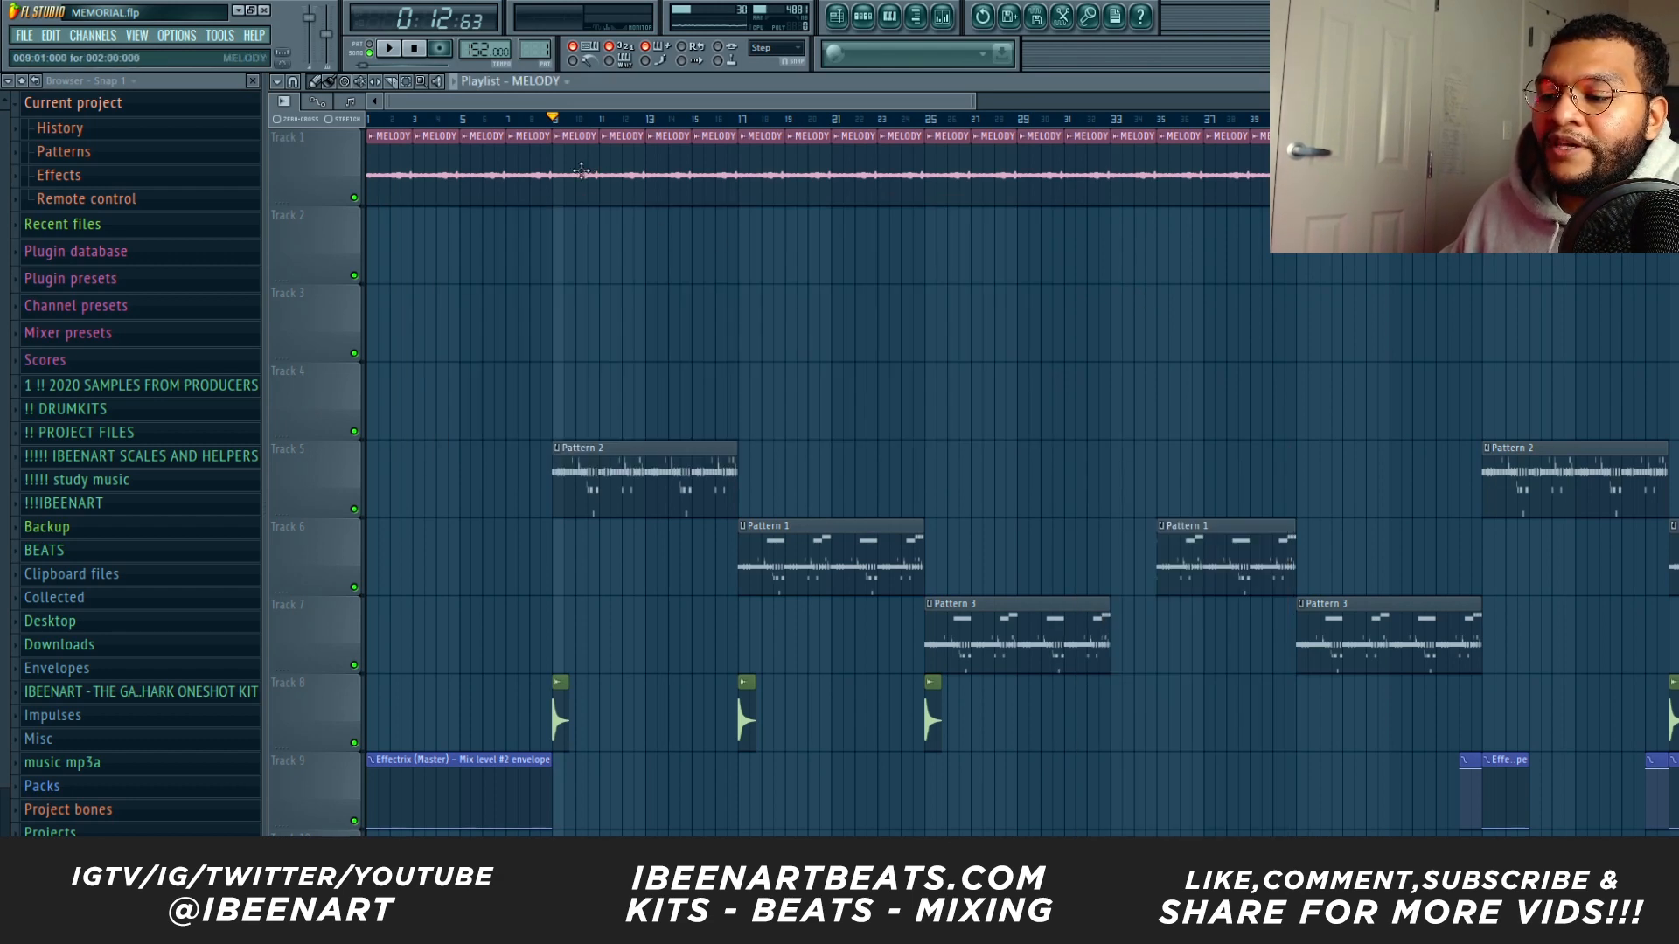
Loop the first eight bars of the song and examine the Hardcore effect with the 80s lead preset on Insert 1.
{"action": "left_click", "coordinate": [942, 16]}
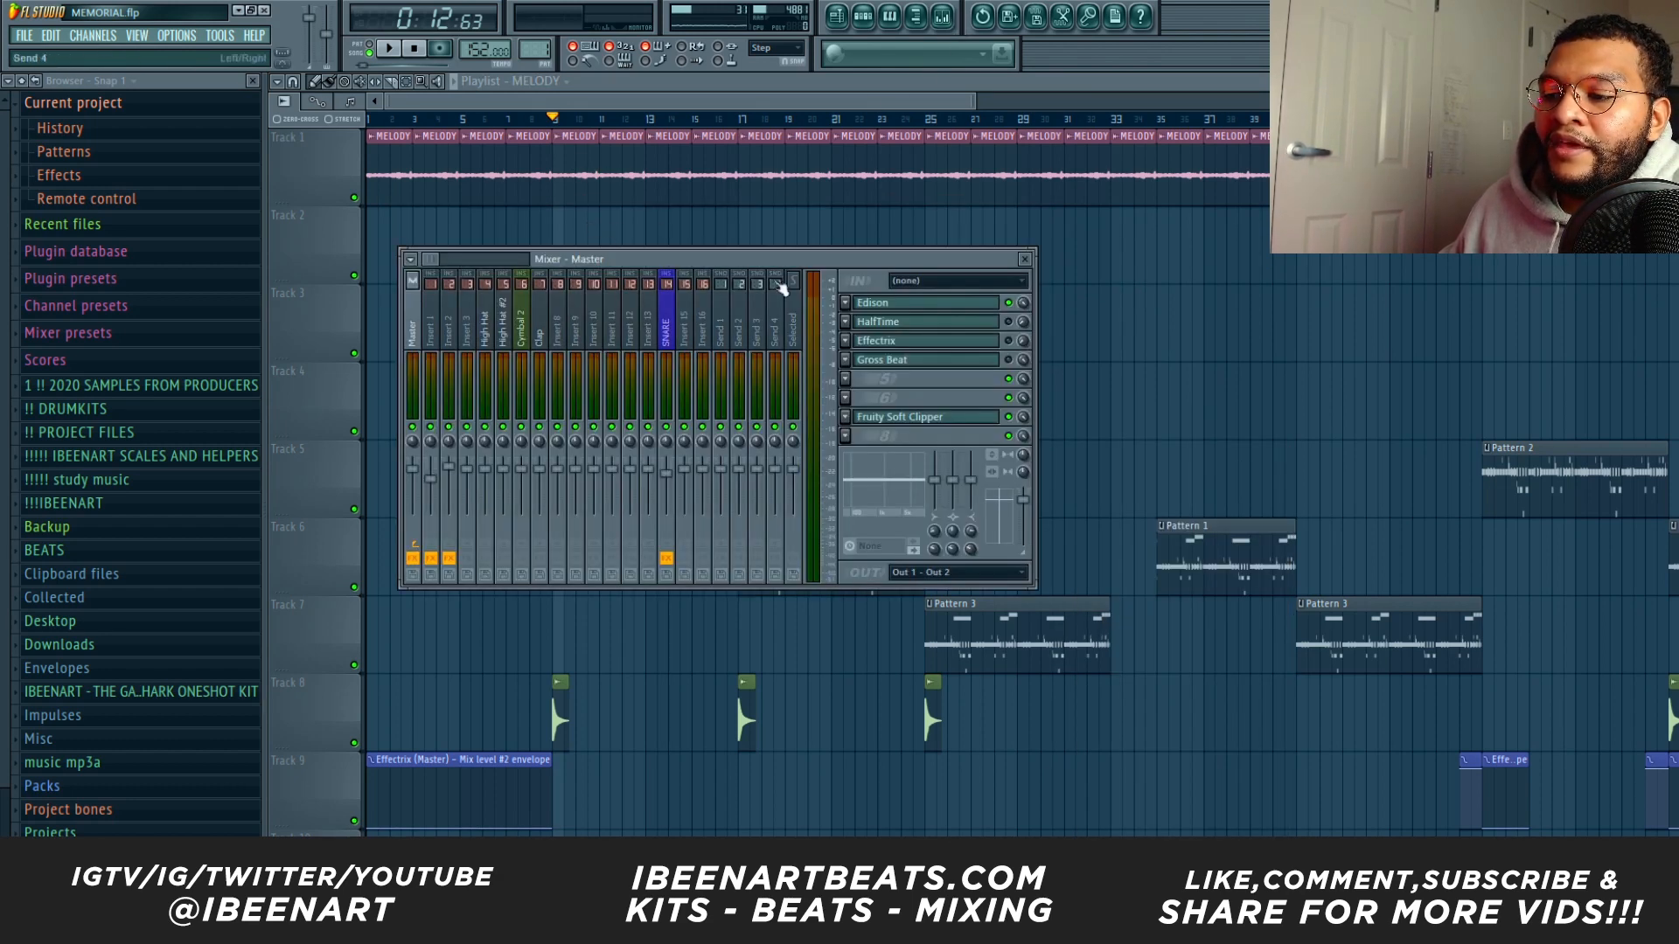
{"action": "left_click", "coordinate": [431, 420]}
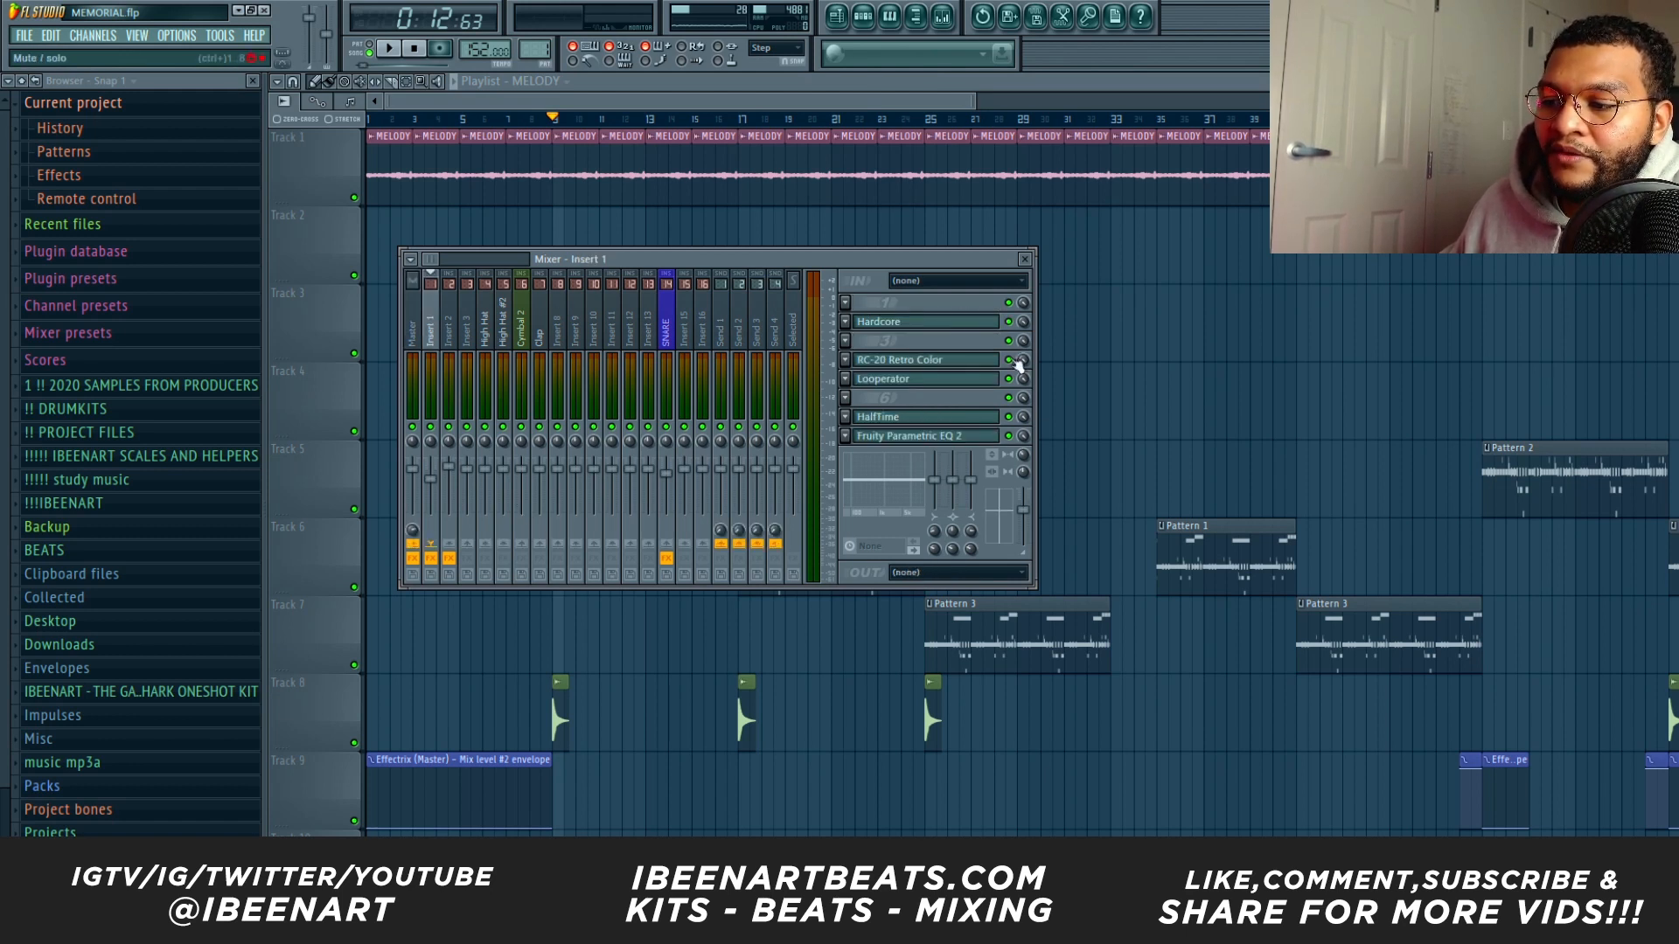
{"action": "double_click", "coordinate": [444, 122]}
{"action": "key", "text": "F9"}
{"action": "left_click_drag", "start_coordinate": [860, 277], "coordinate": [888, 251]}
{"action": "left_click", "coordinate": [999, 298]}
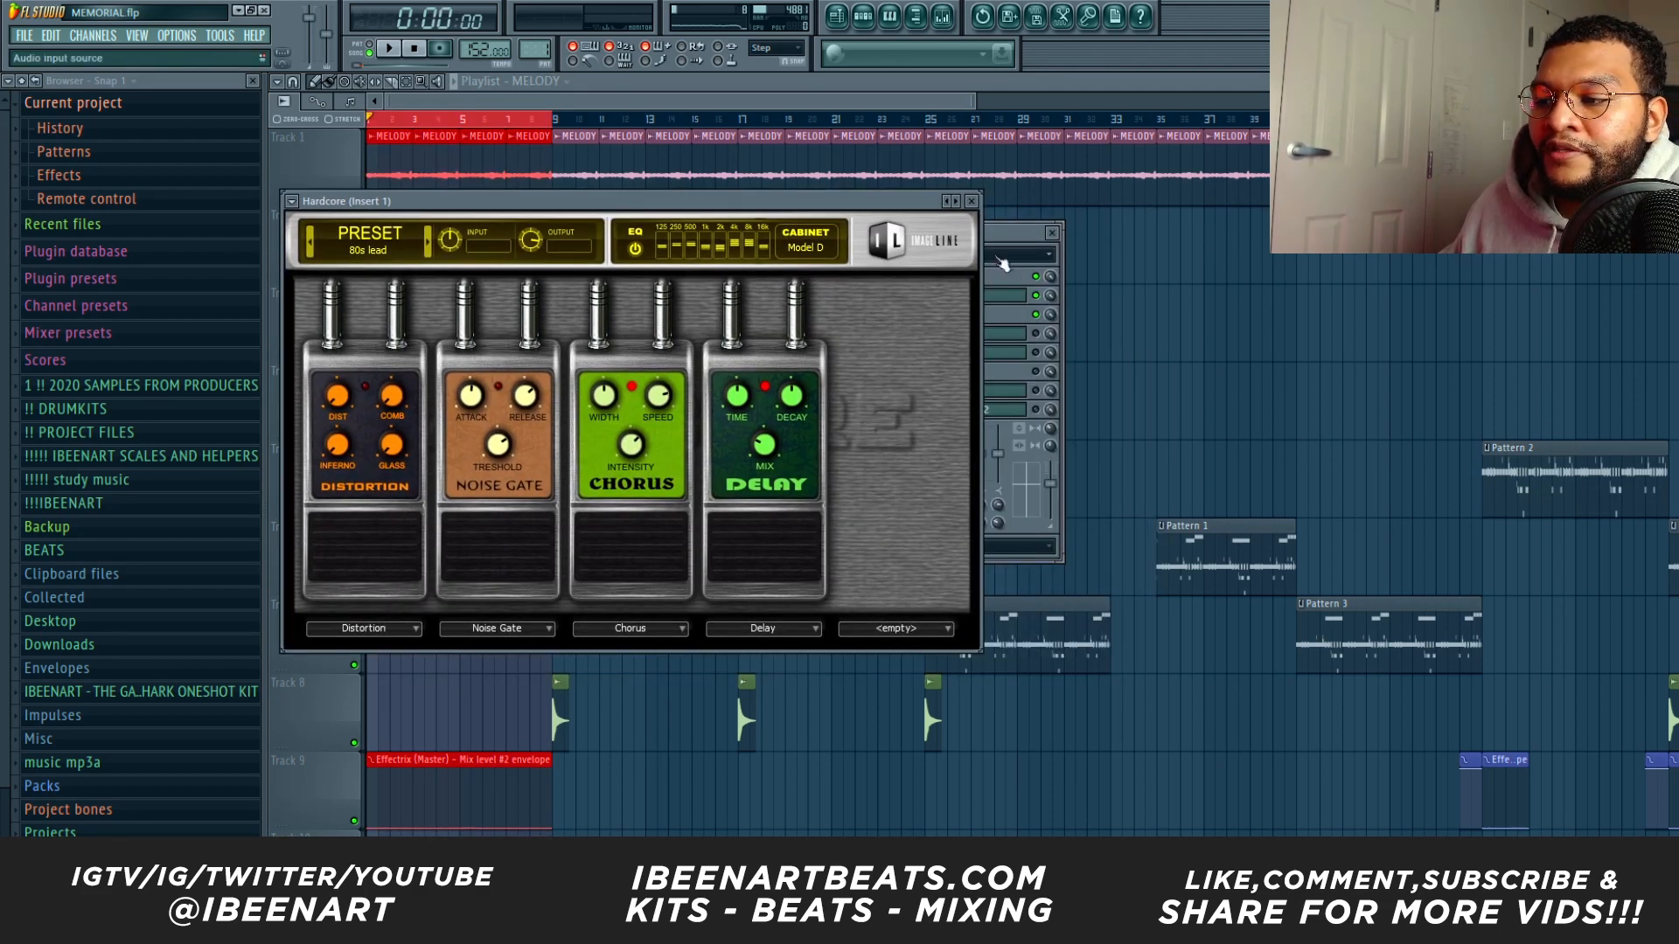
{"action": "left_click", "coordinate": [971, 202]}
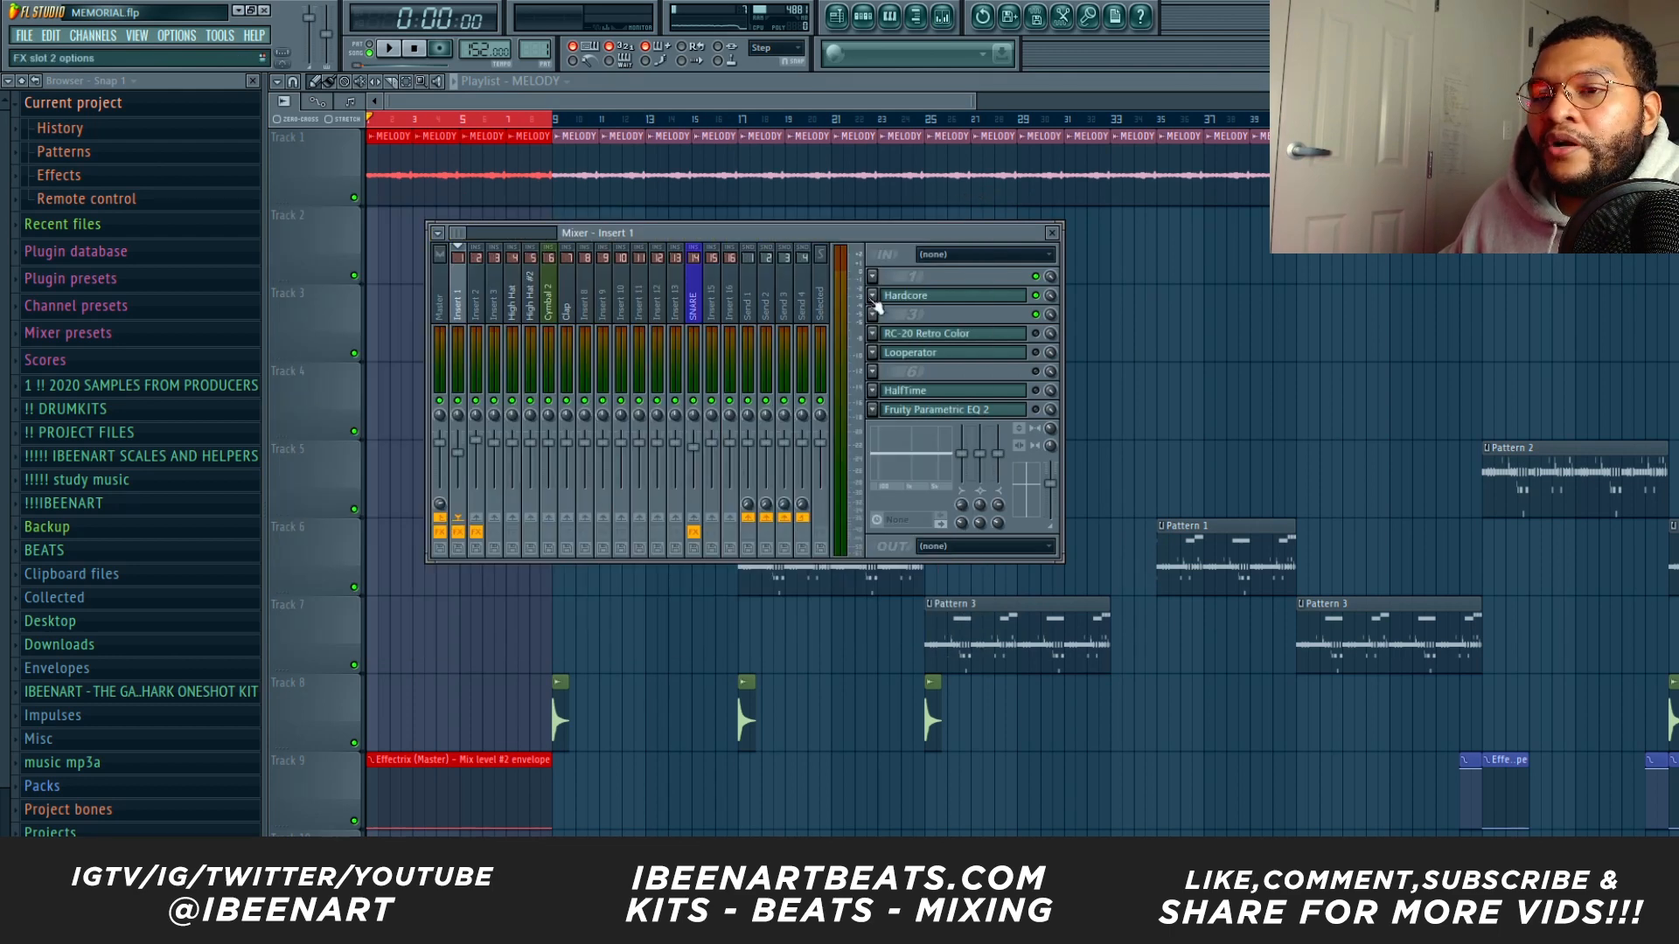
{"action": "left_click", "coordinate": [944, 301]}
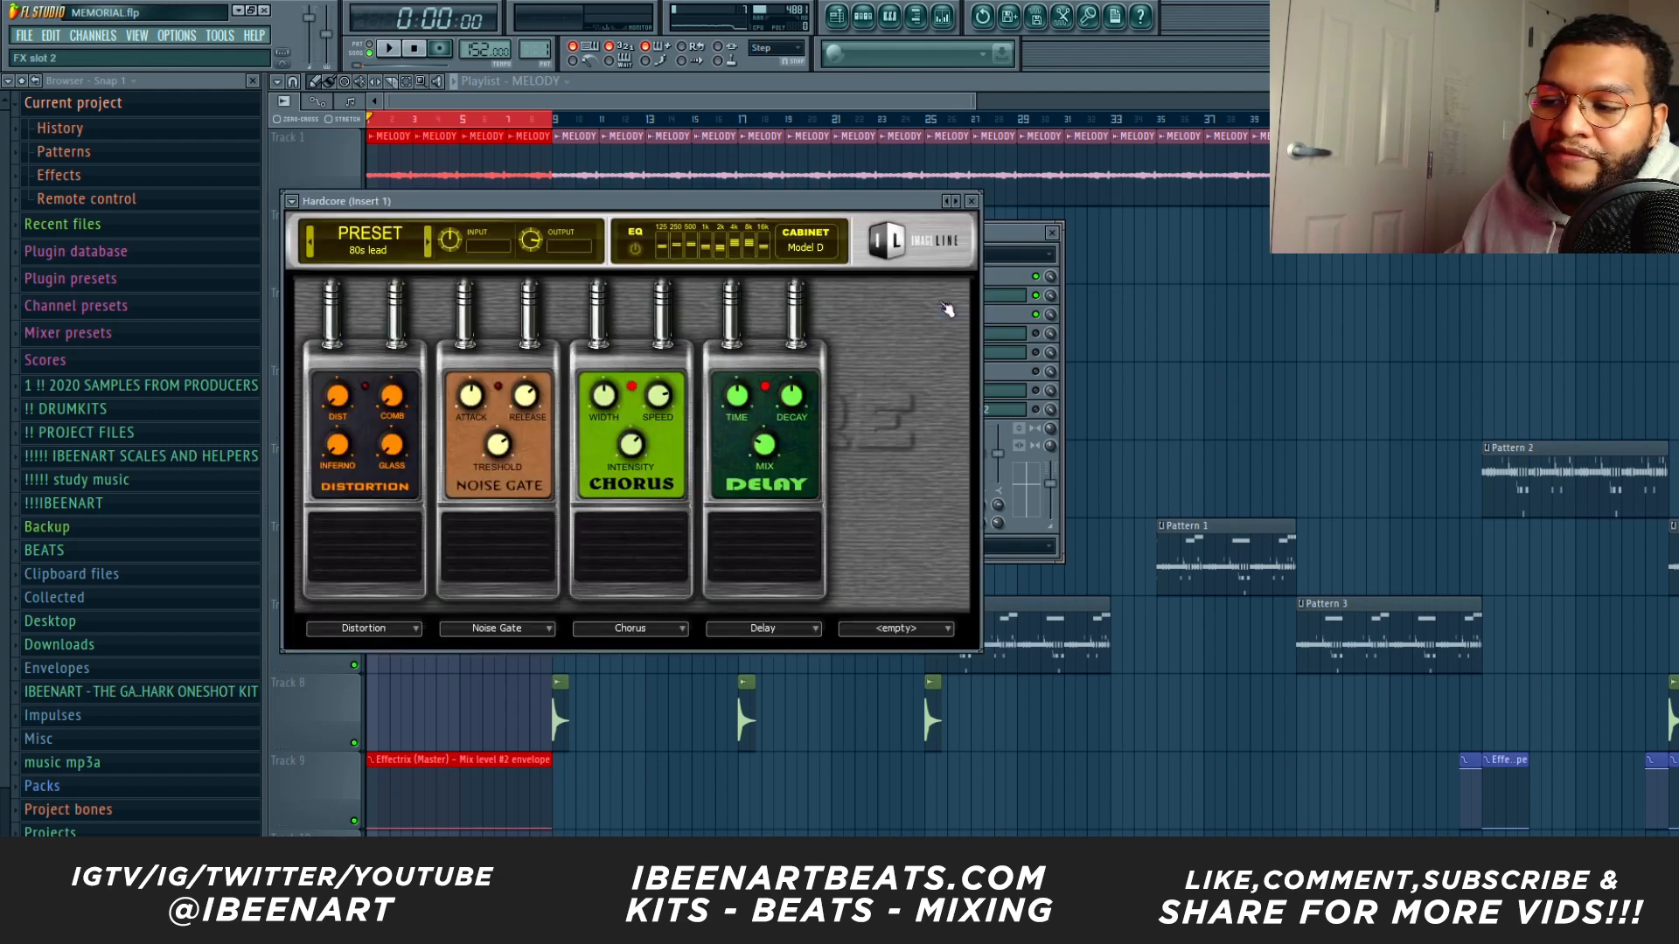
View the RC-20 Retro Color effect on Insert 1 and switch it on.
{"action": "left_click", "coordinate": [1008, 329]}
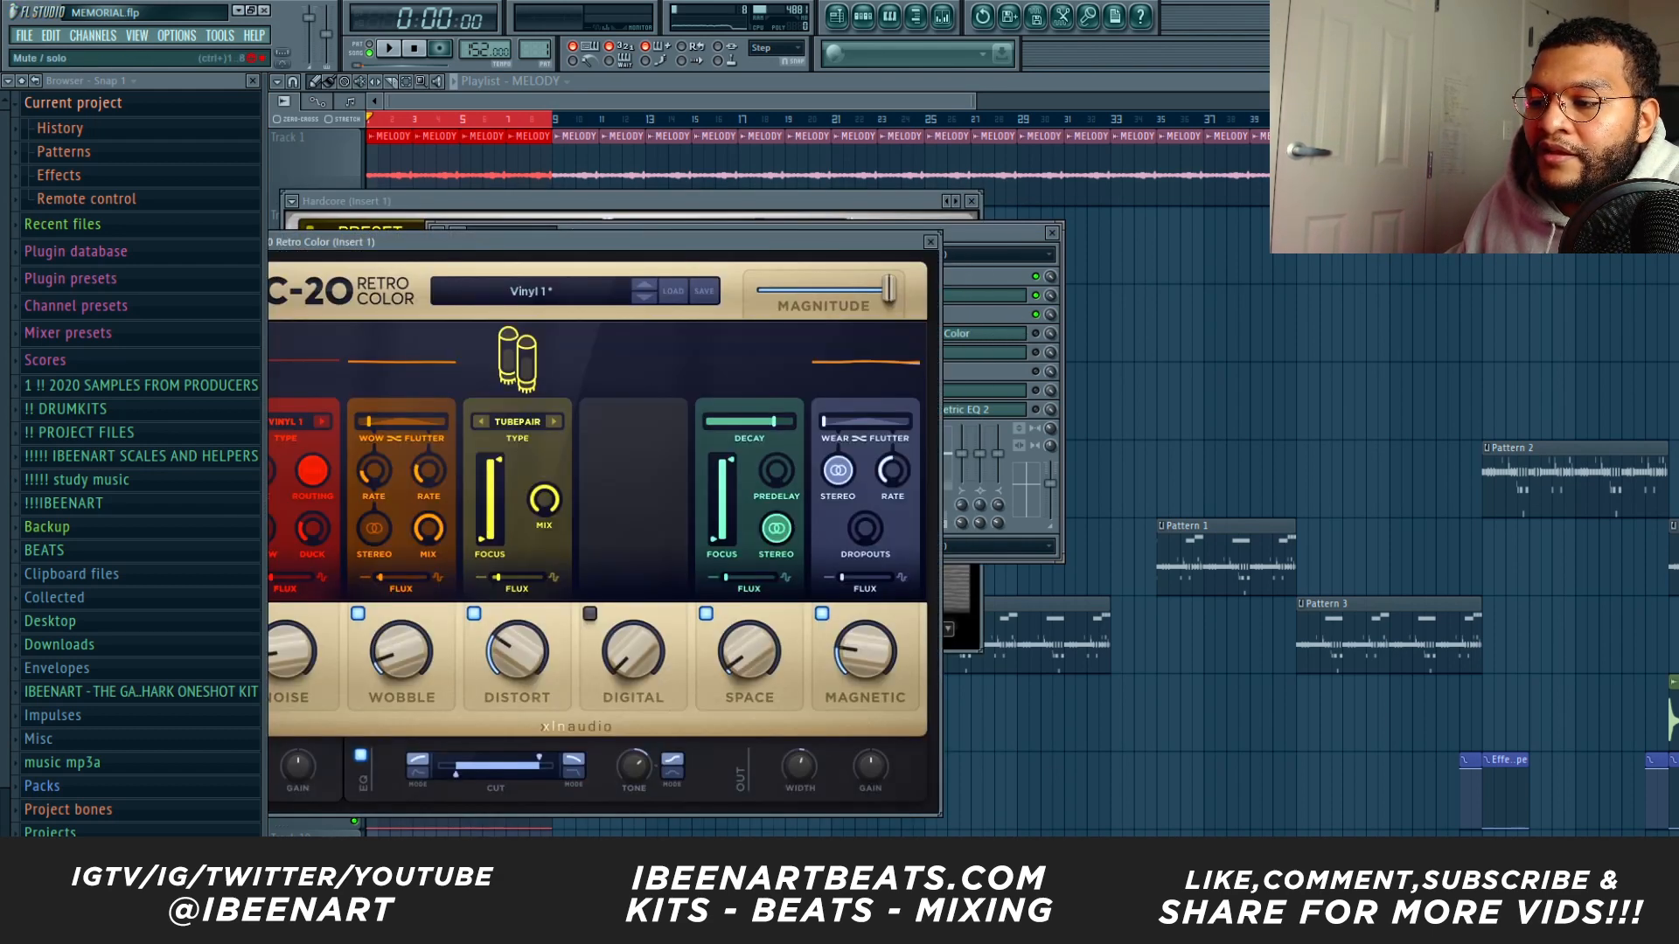
{"action": "left_click", "coordinate": [1035, 333]}
{"action": "left_click", "coordinate": [1010, 334]}
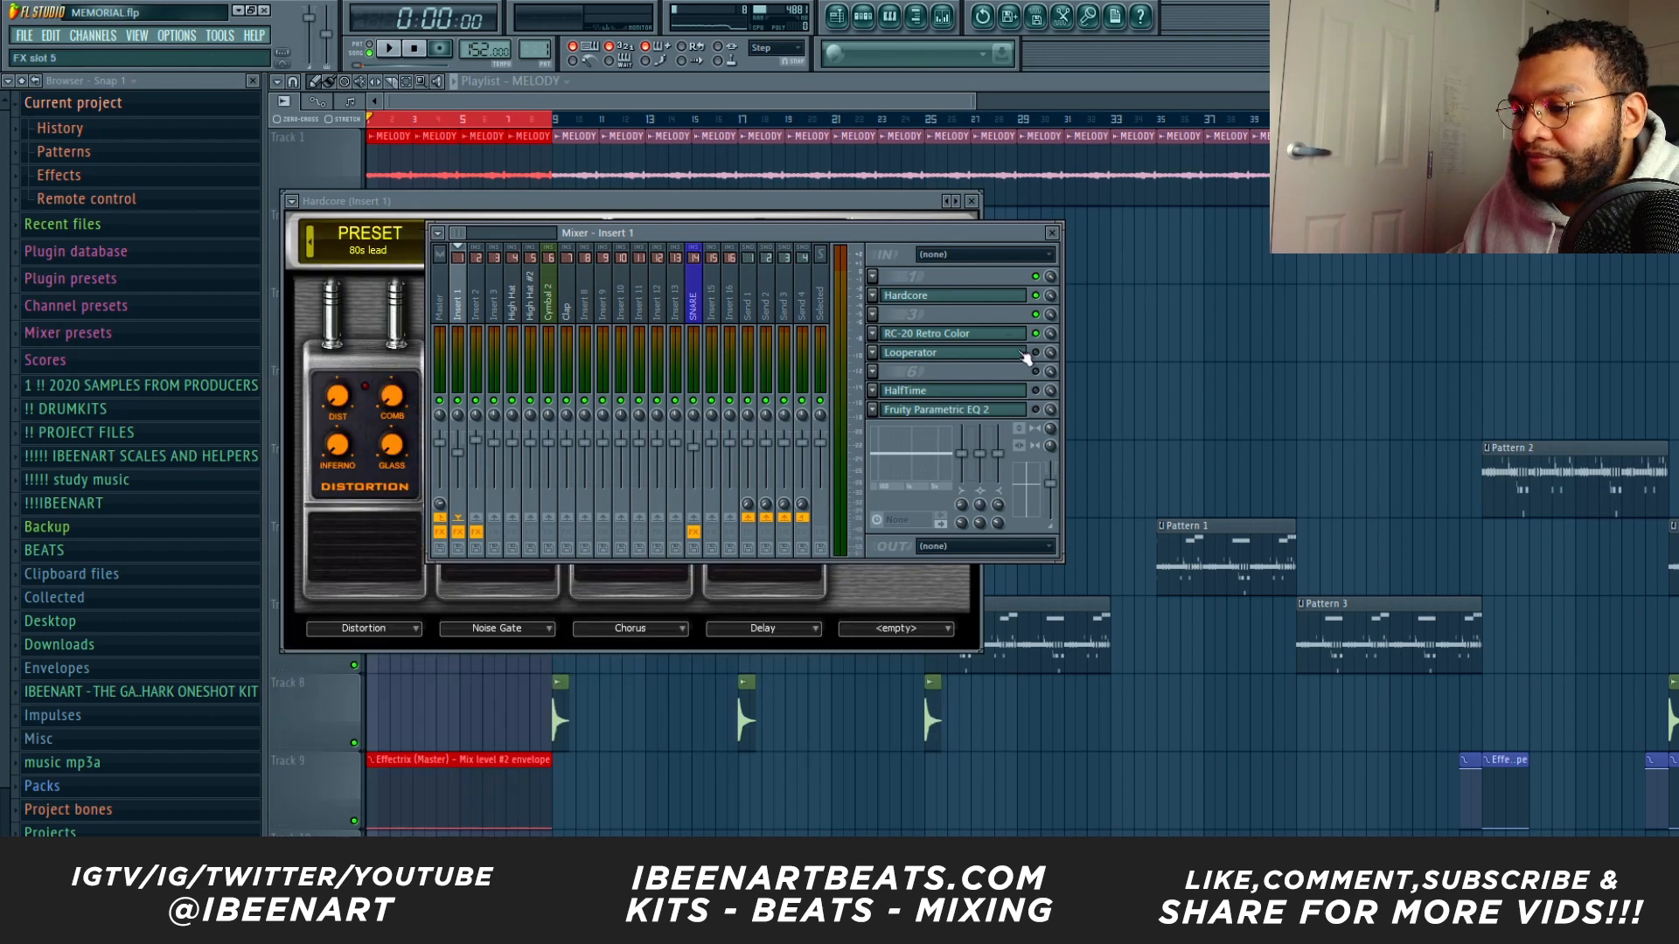
Open the Looperator effect on Insert 1 and listen to the melody playing through its step pattern.
{"action": "left_click", "coordinate": [1021, 353]}
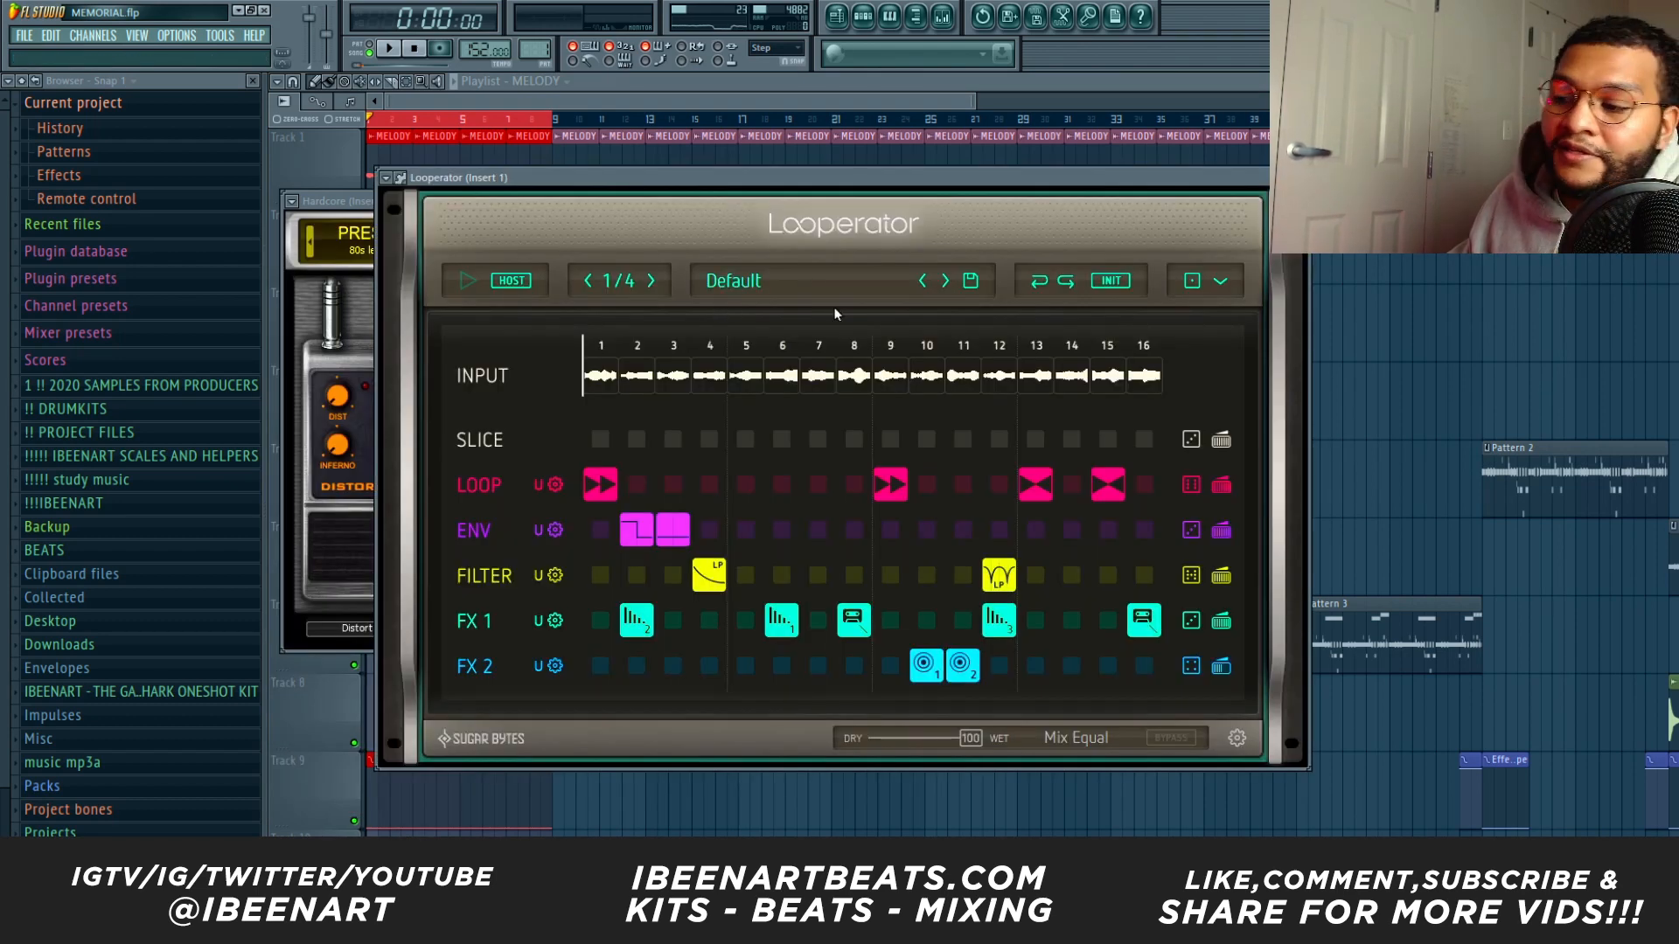
{"action": "key", "text": "space"}
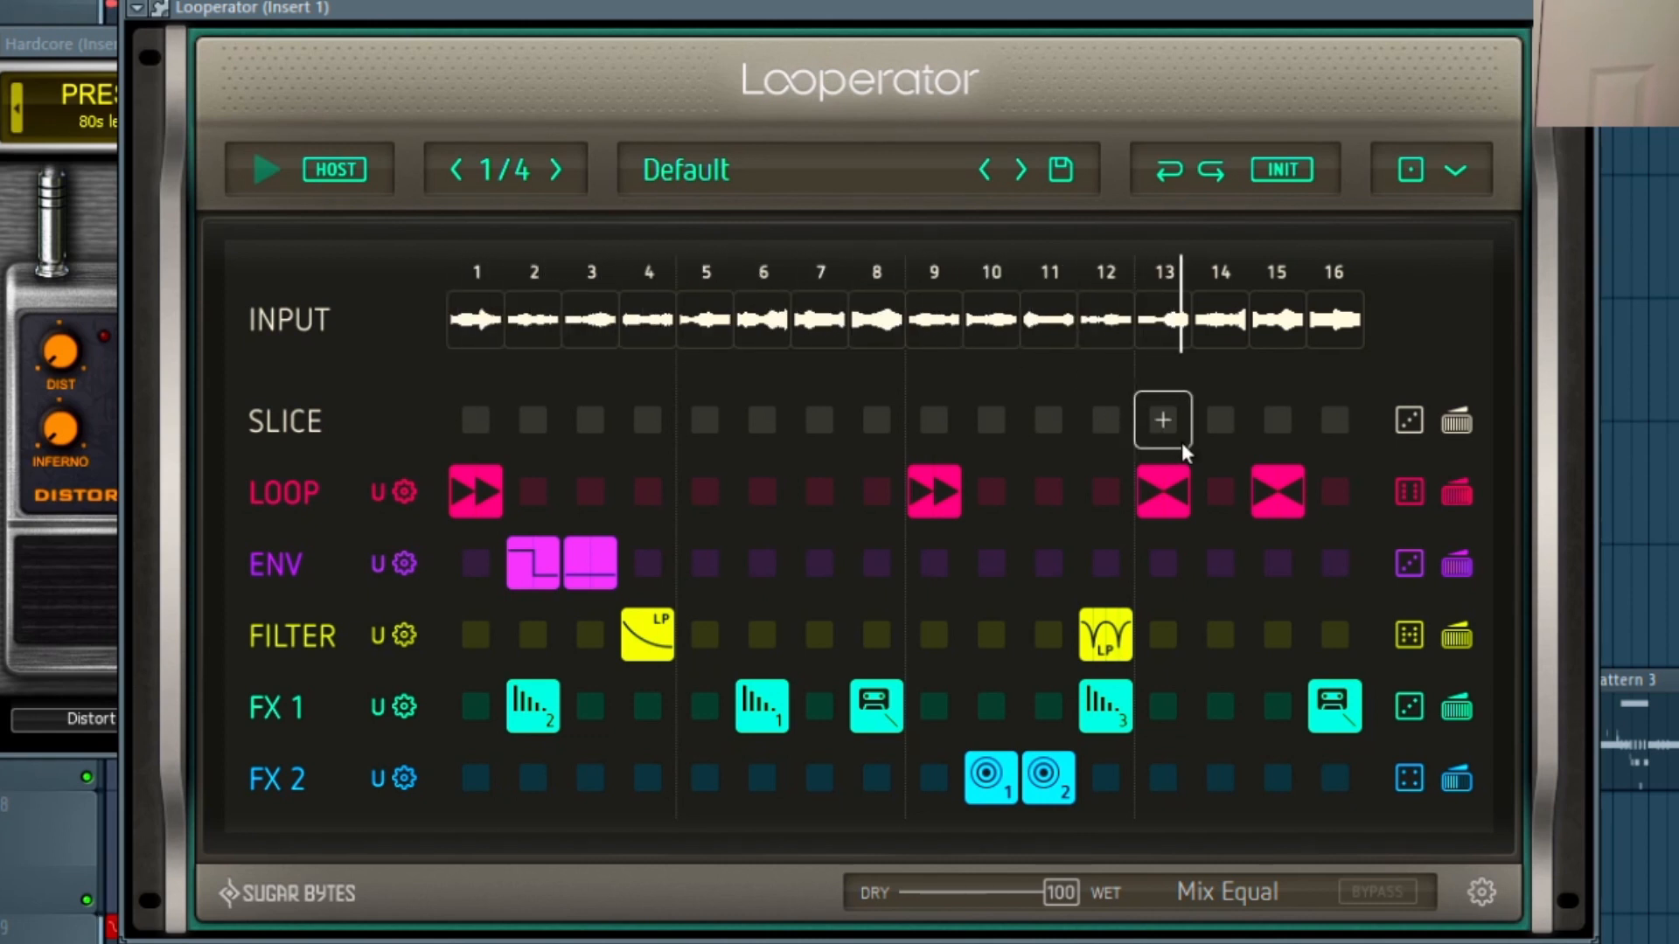
{"action": "key", "text": "space"}
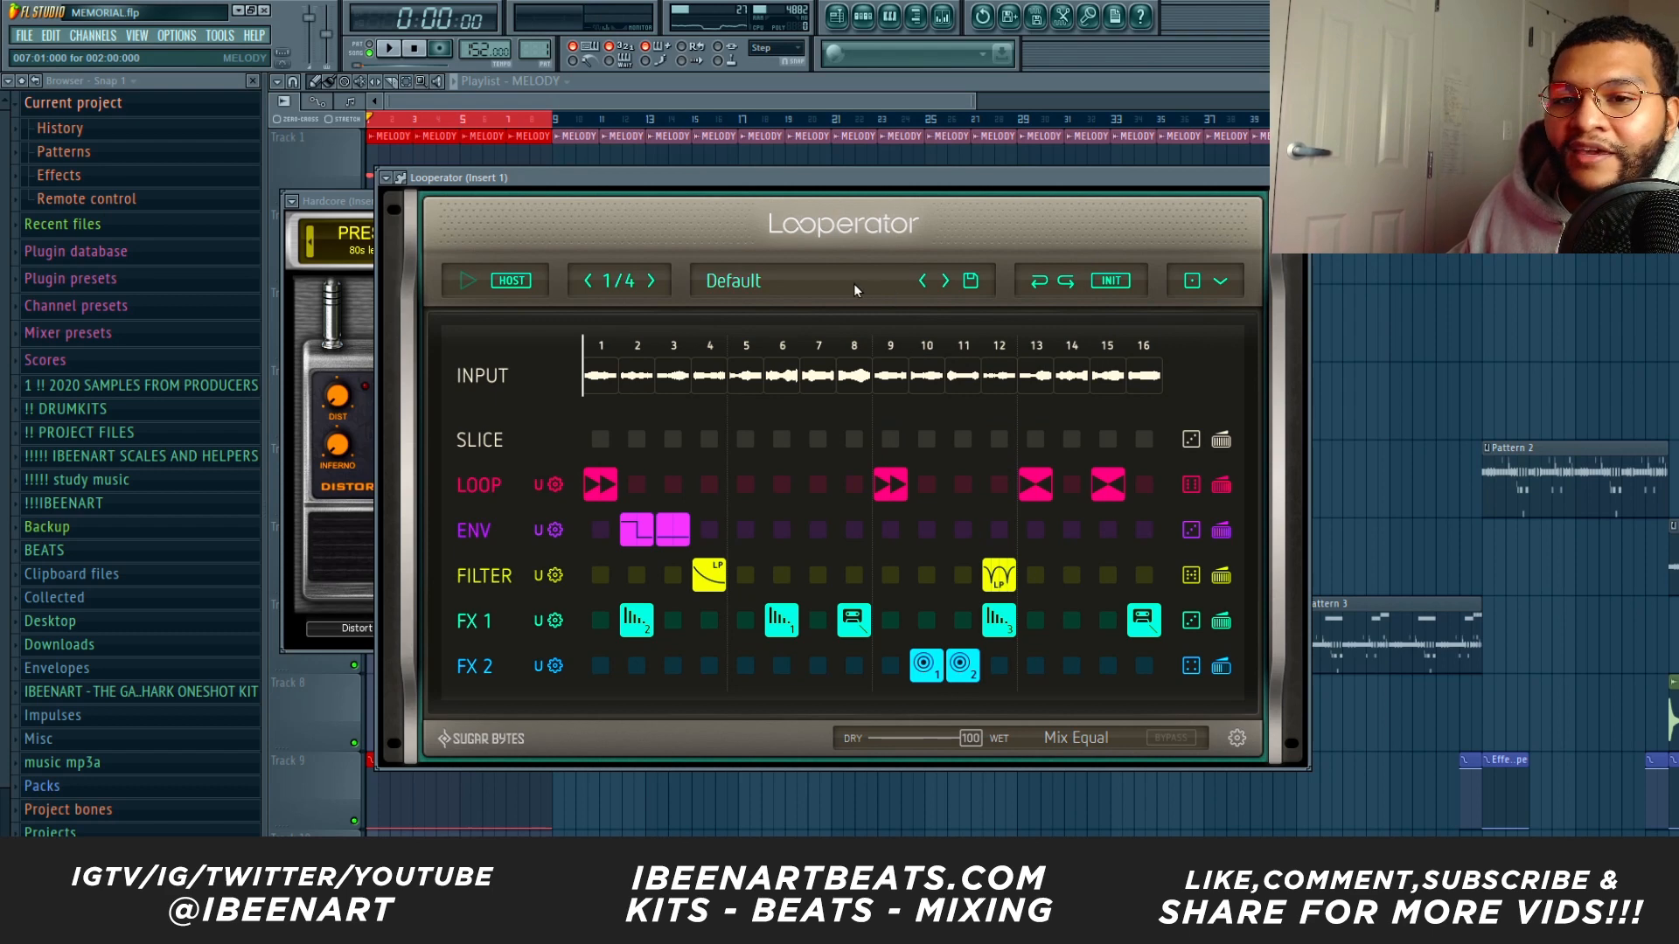
Switch on HalfTime, view Fruity Parametric EQ 2 on Insert 1, and play the melody through the effects.
{"action": "left_click", "coordinate": [941, 23]}
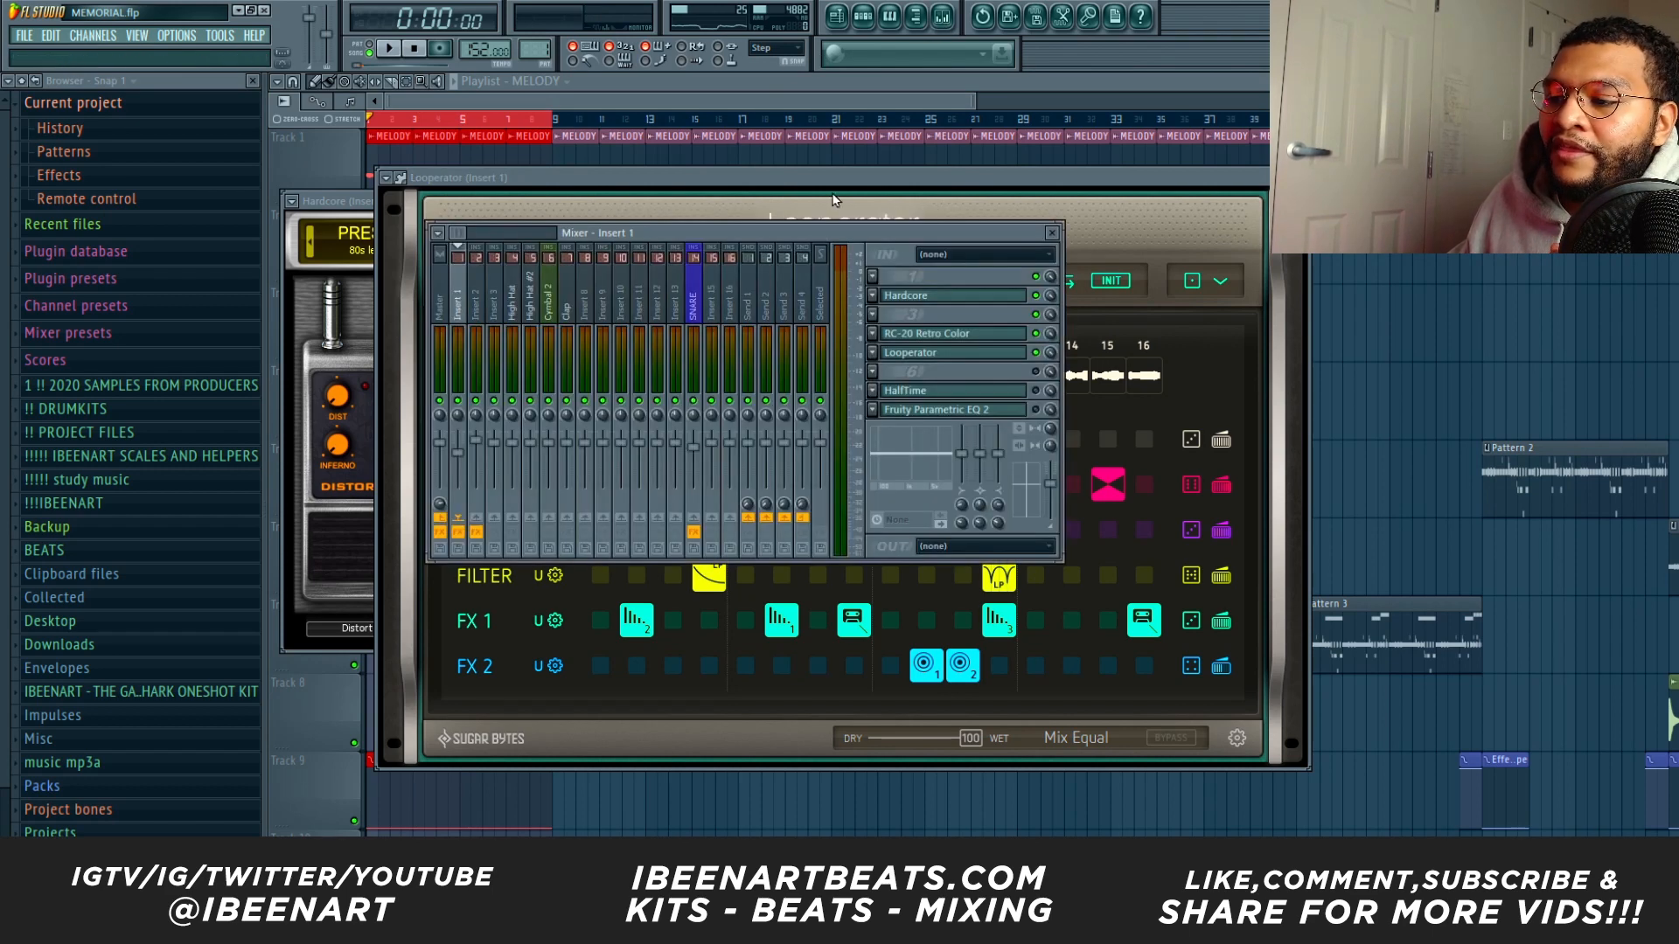
{"action": "left_click", "coordinate": [1031, 391]}
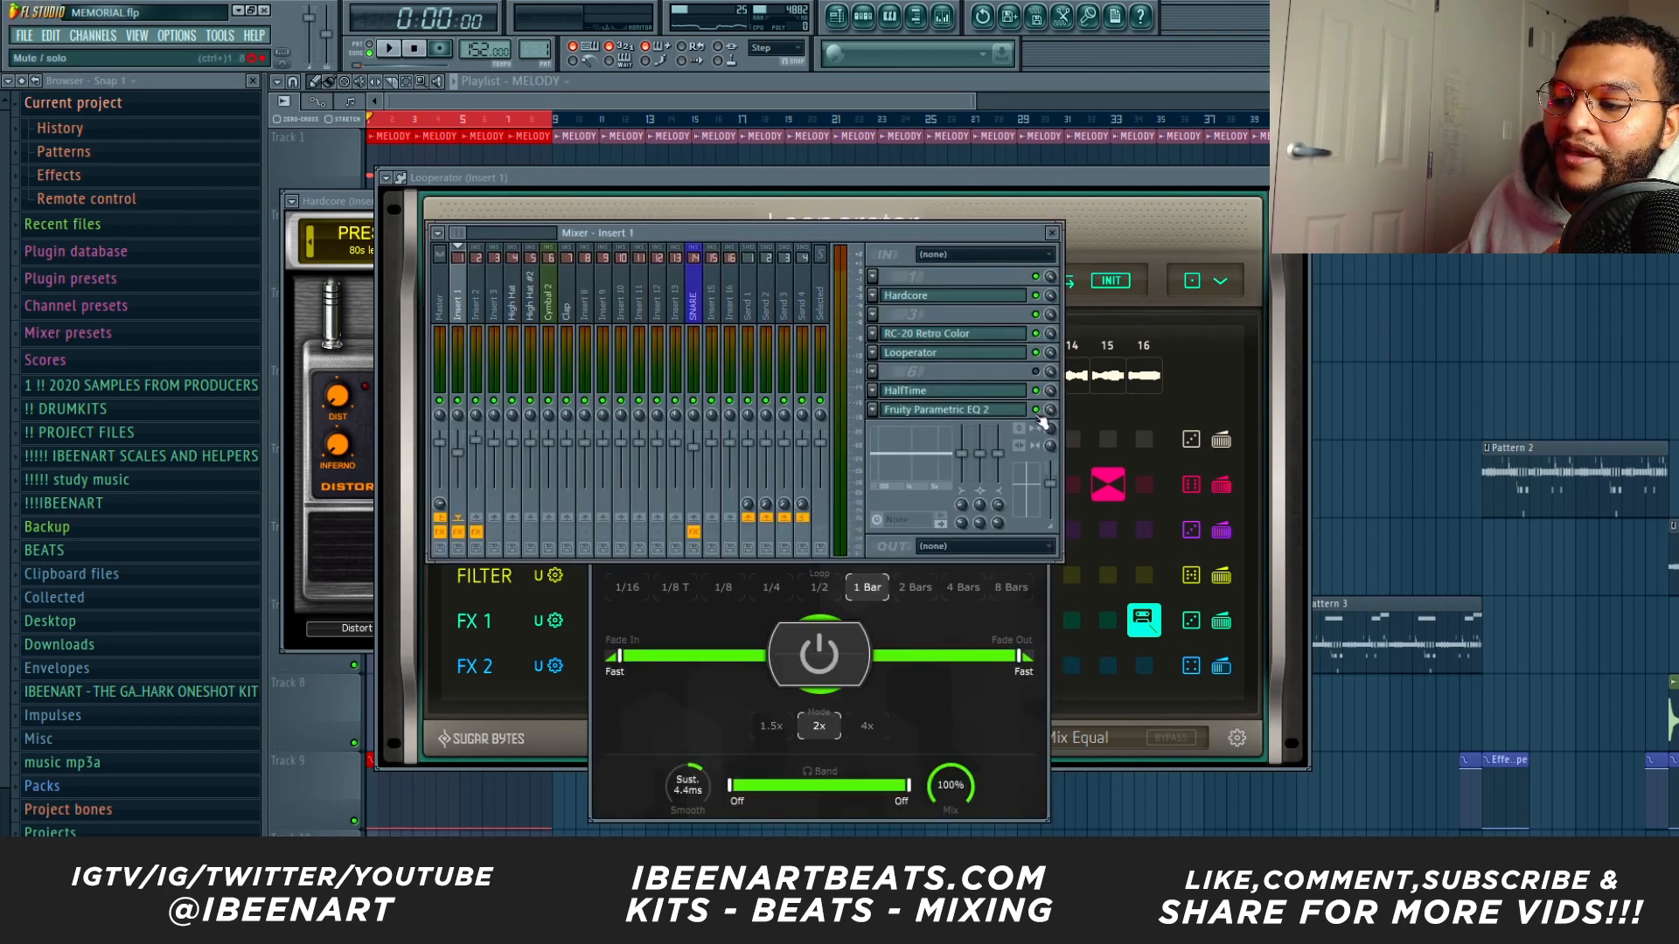
{"action": "left_click", "coordinate": [1004, 410]}
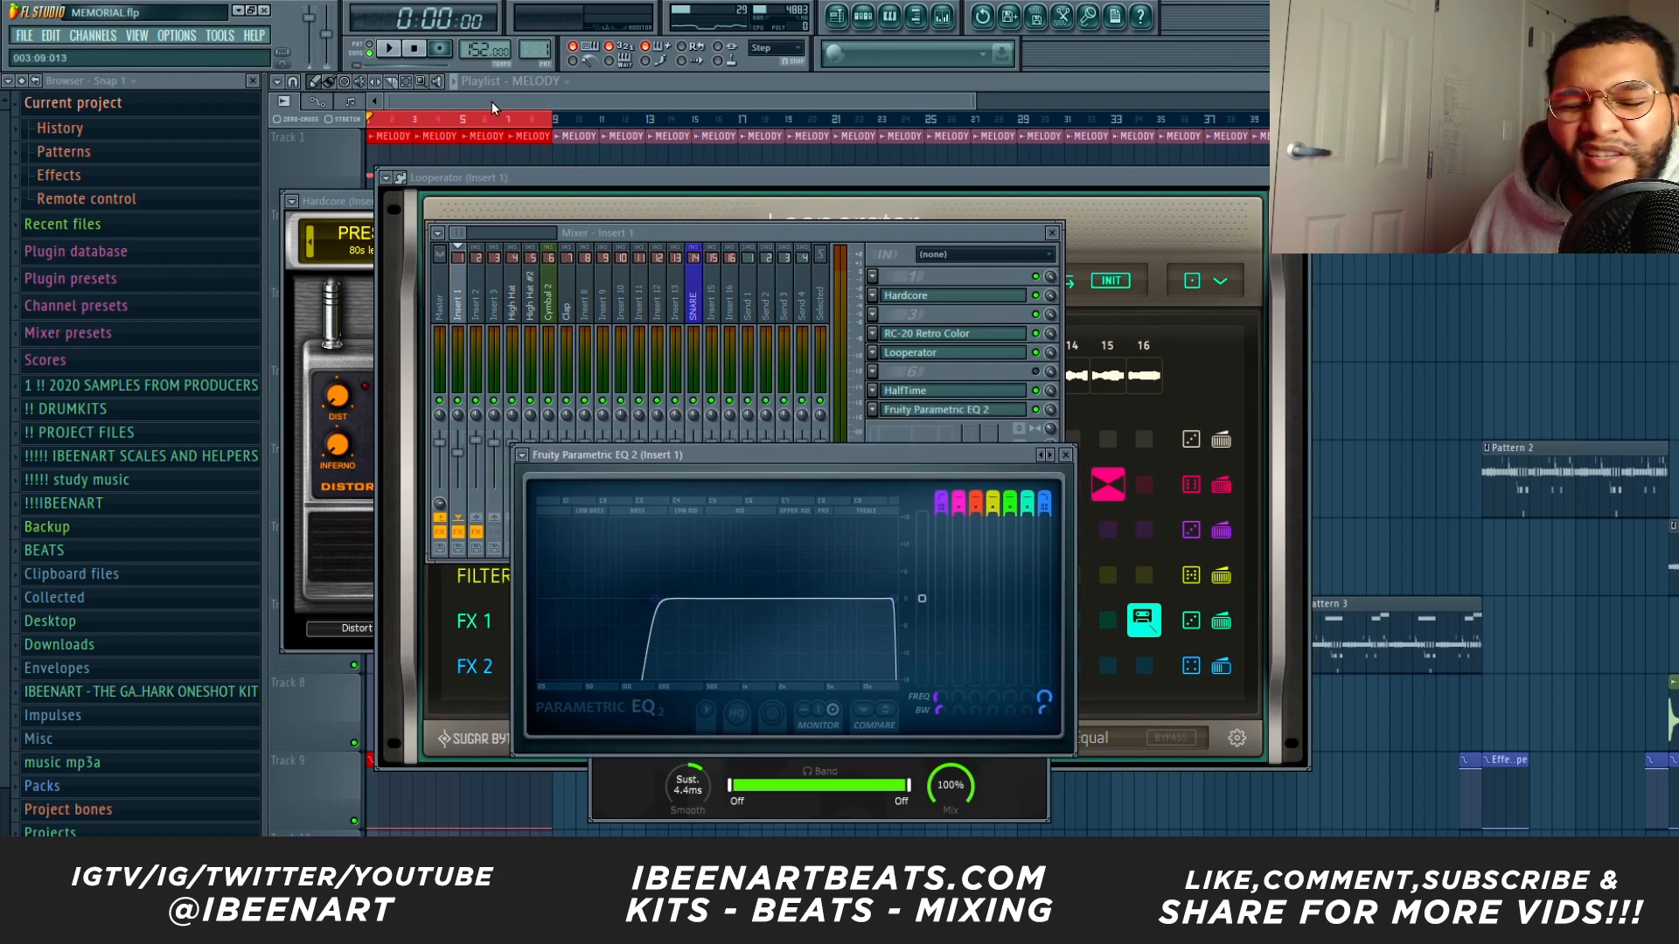
{"action": "key", "text": "space"}
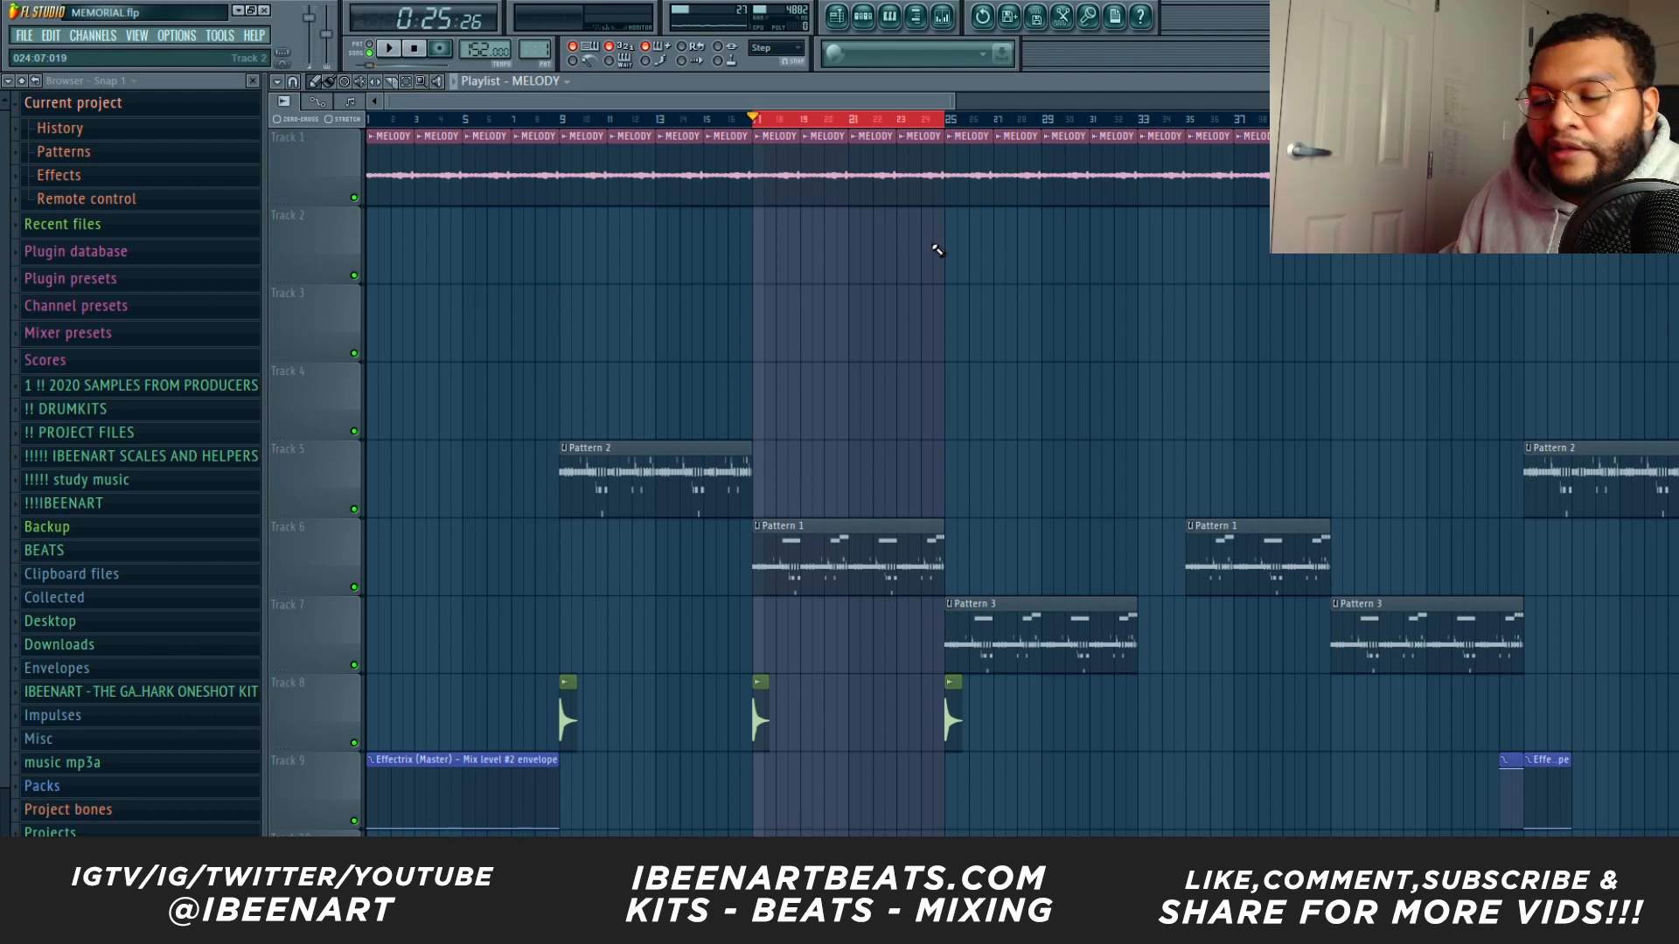
Show the Pattern 1 channels during playback and unmute the SNARE channel.
{"action": "left_click", "coordinate": [863, 16]}
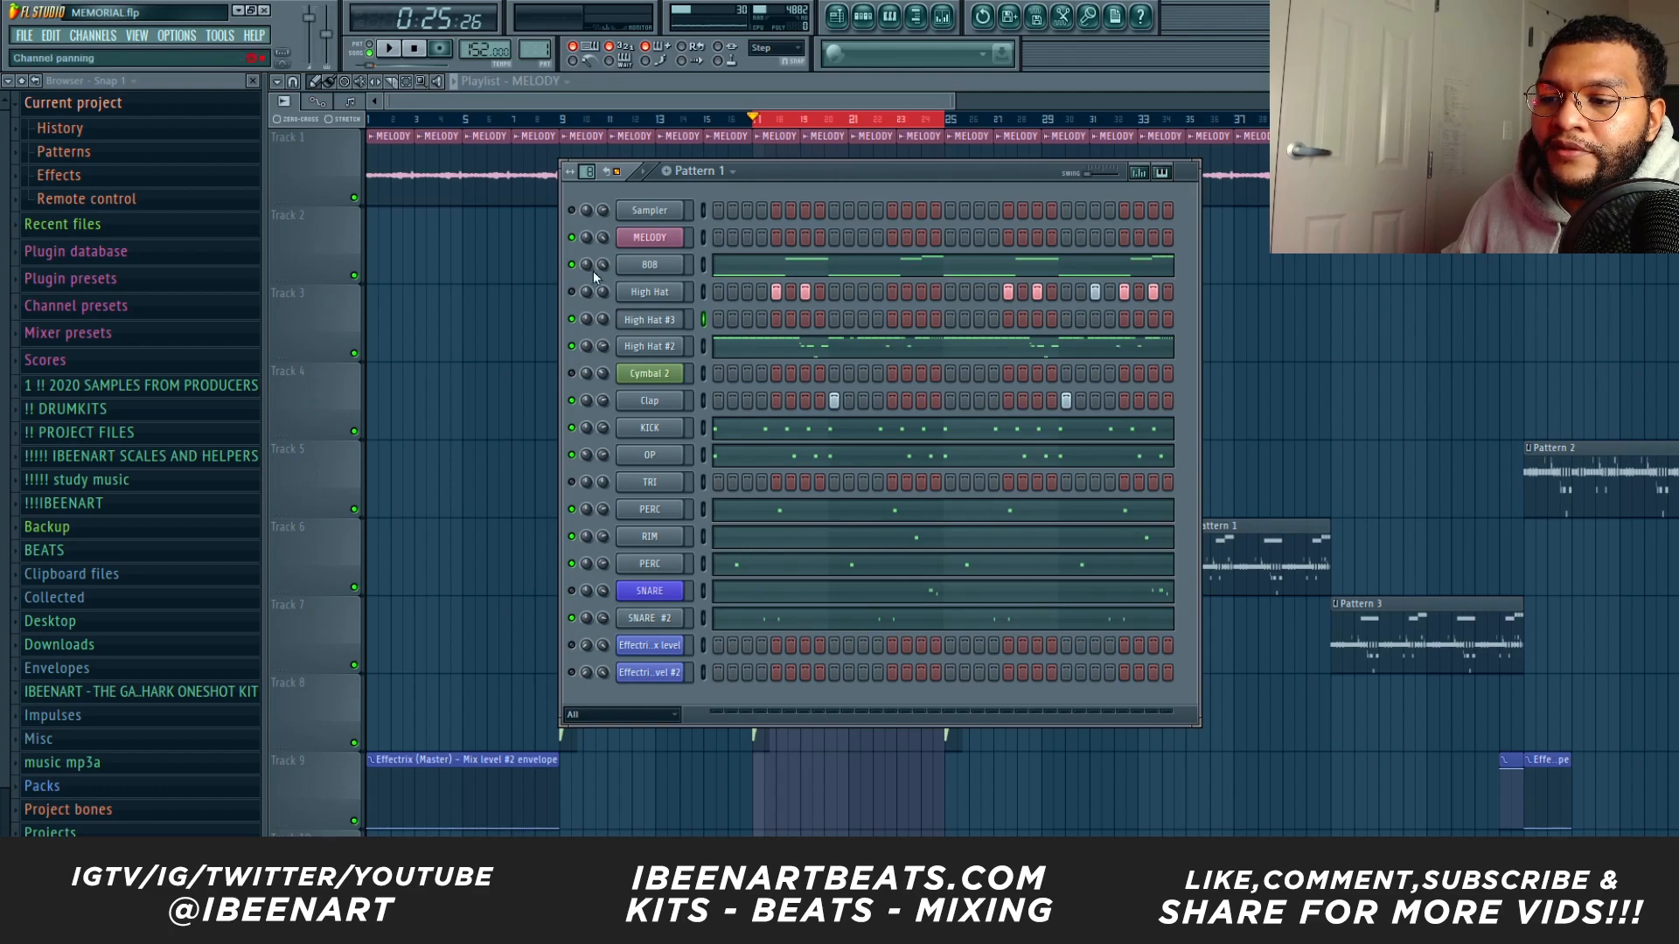
{"action": "left_click", "coordinate": [648, 179]}
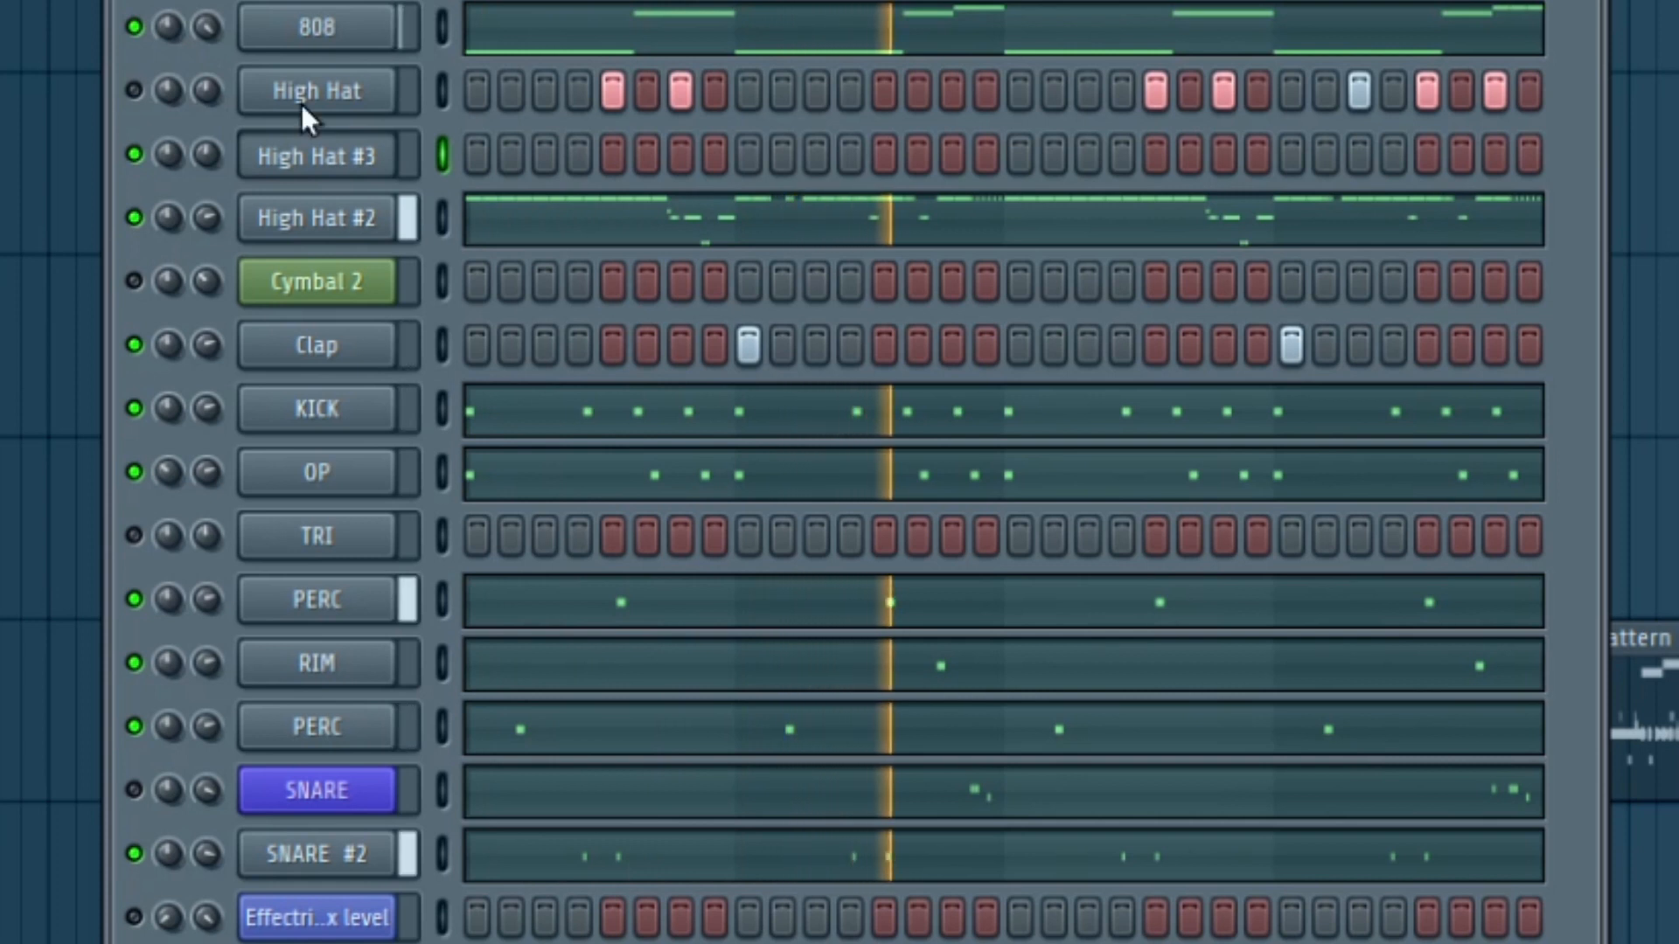
{"action": "left_click", "coordinate": [135, 789]}
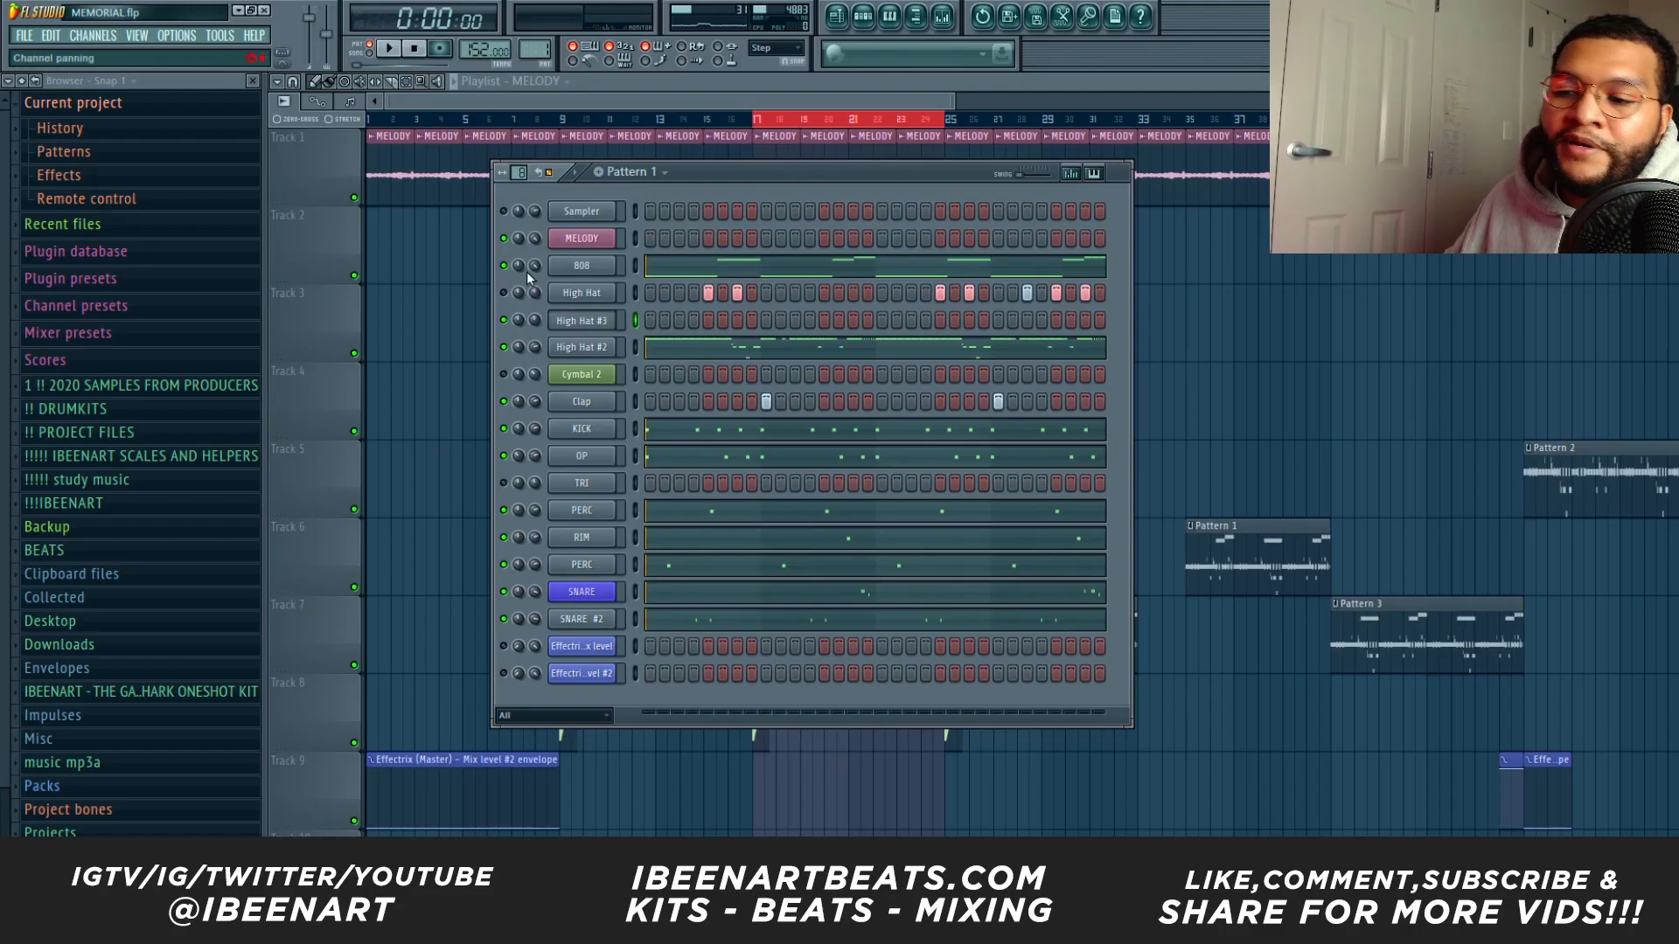
View the 808 notes in the piano roll during playback, fitting all four bars in view, and stop the song.
{"action": "left_click", "coordinate": [891, 18]}
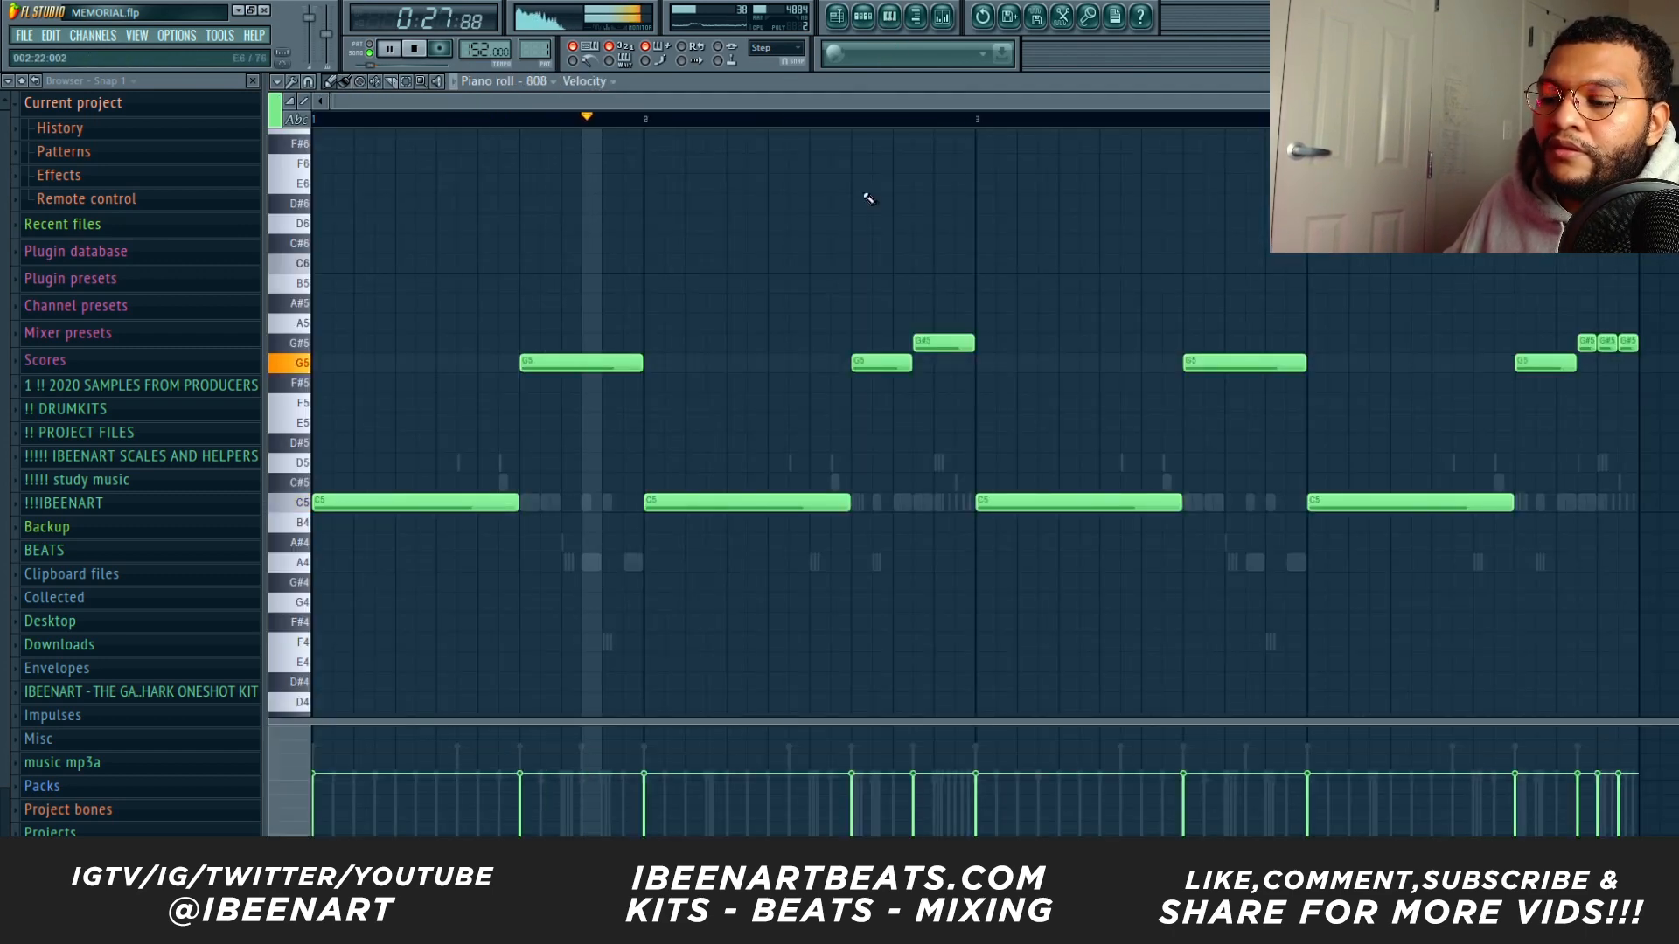
{"action": "scroll", "coordinate": [909, 103], "scroll_direction": "down", "scroll_amount": 1}
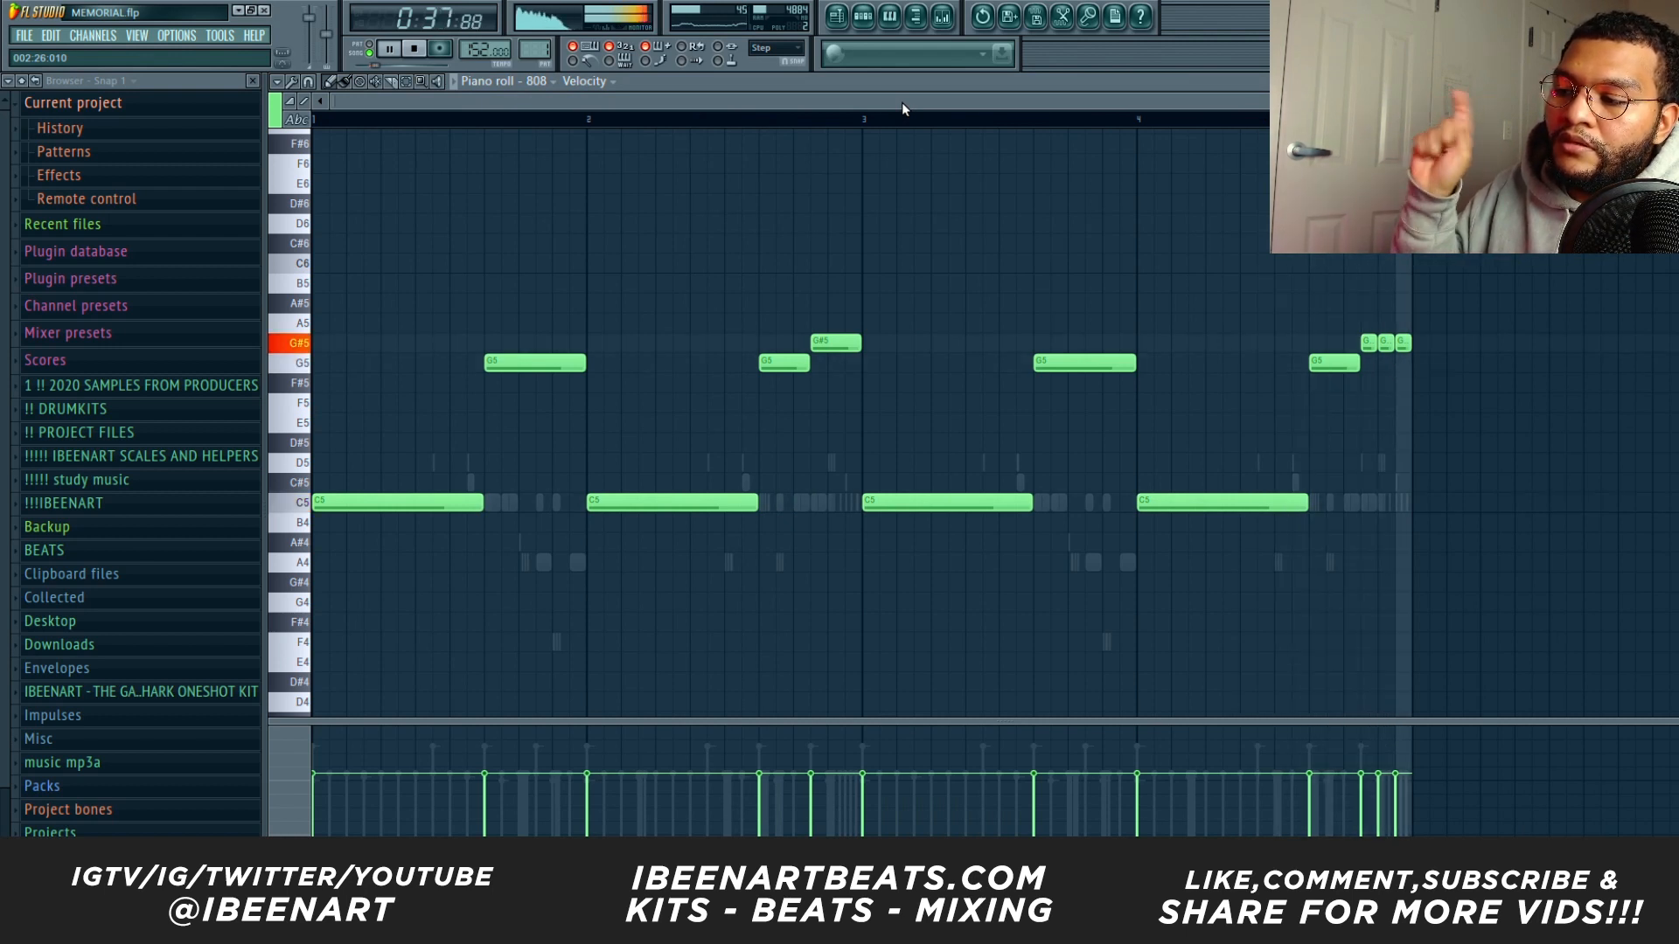
{"action": "key", "text": "space"}
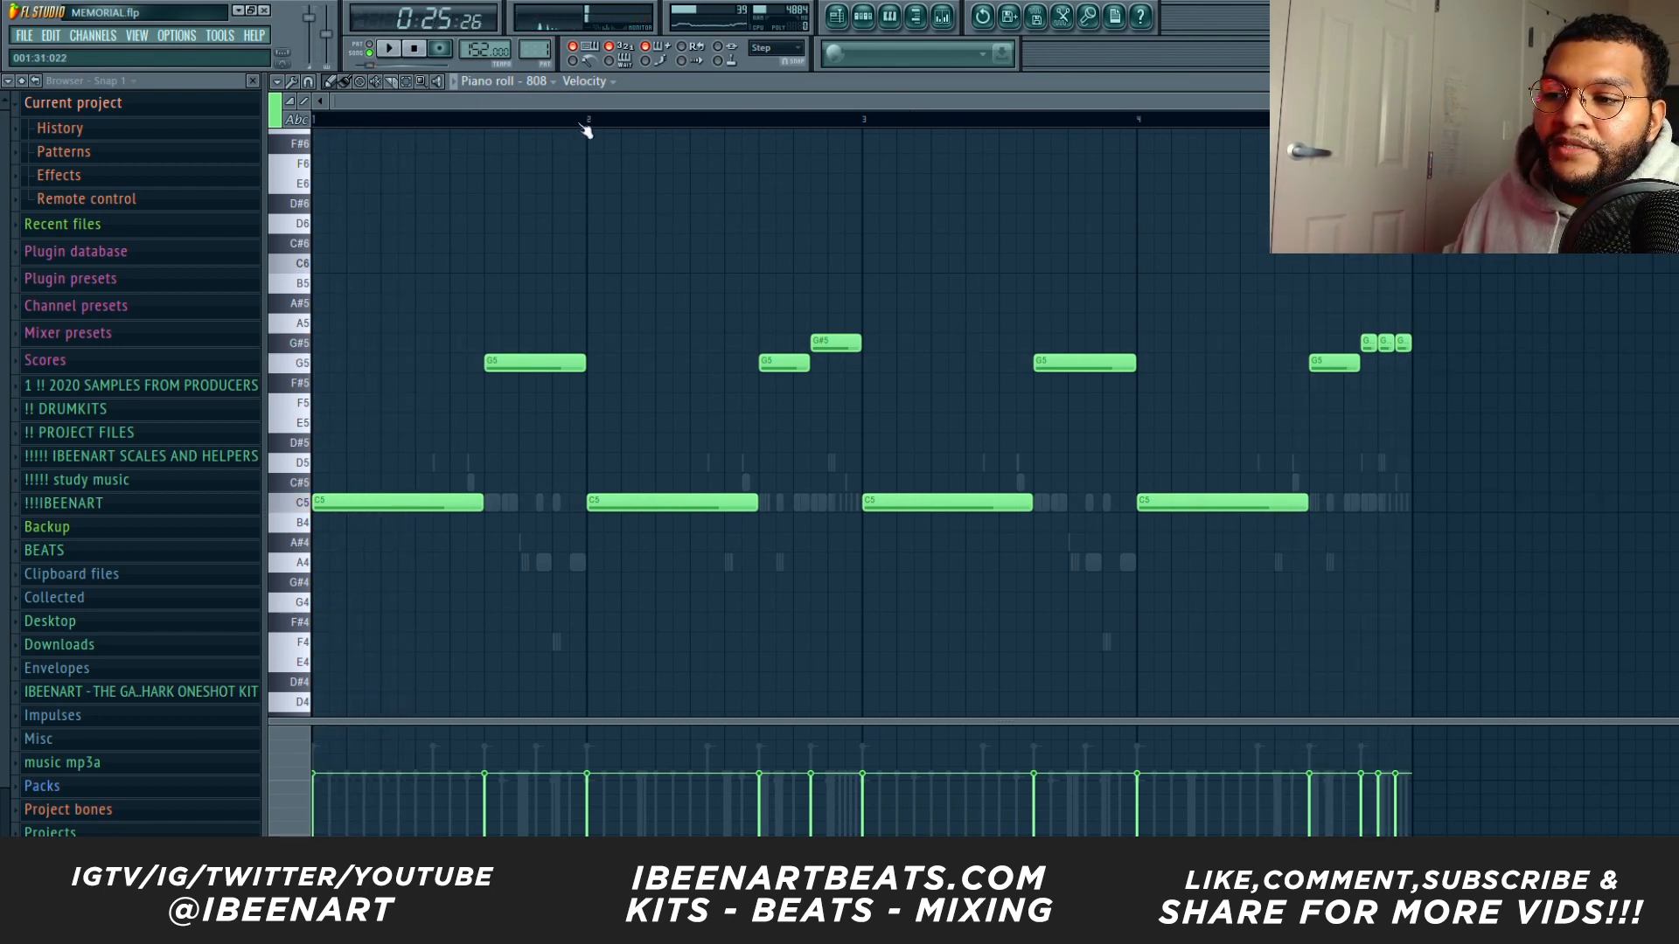
Highlight the 808 notes across the first three bars, one range after another, clearing each selection.
{"action": "left_click_drag", "start_coordinate": [580, 124], "coordinate": [20, 137]}
{"action": "left_click", "coordinate": [877, 129]}
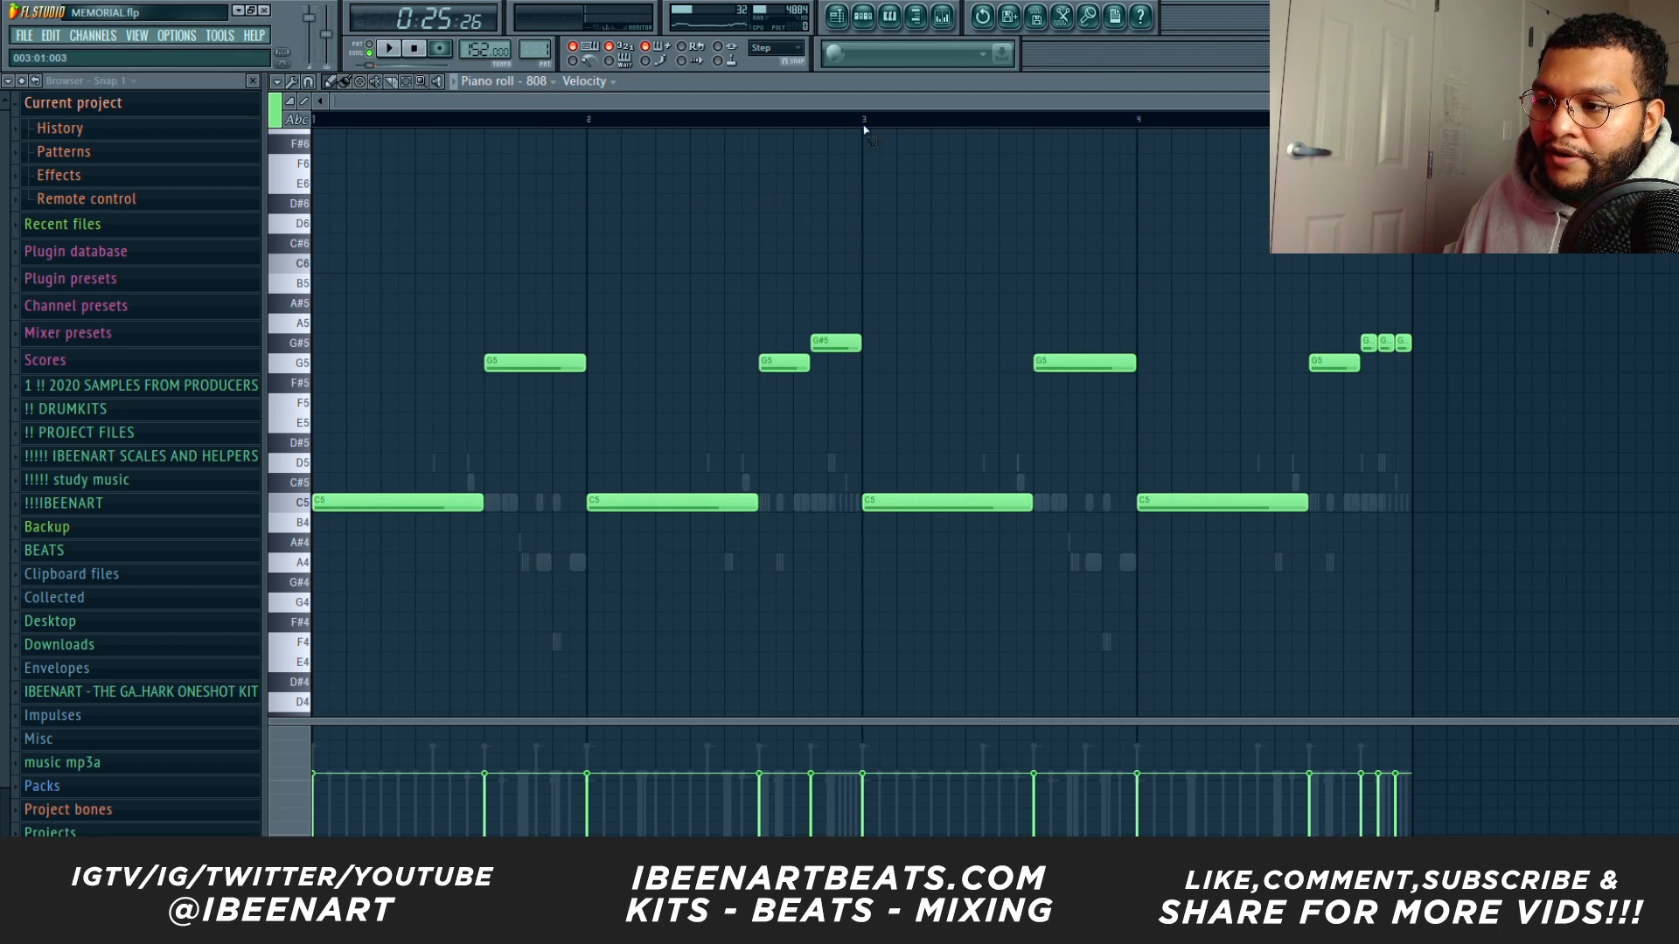
{"action": "left_click_drag", "start_coordinate": [864, 127], "coordinate": [589, 146]}
{"action": "left_click", "coordinate": [777, 283], "text": "ctrl"}
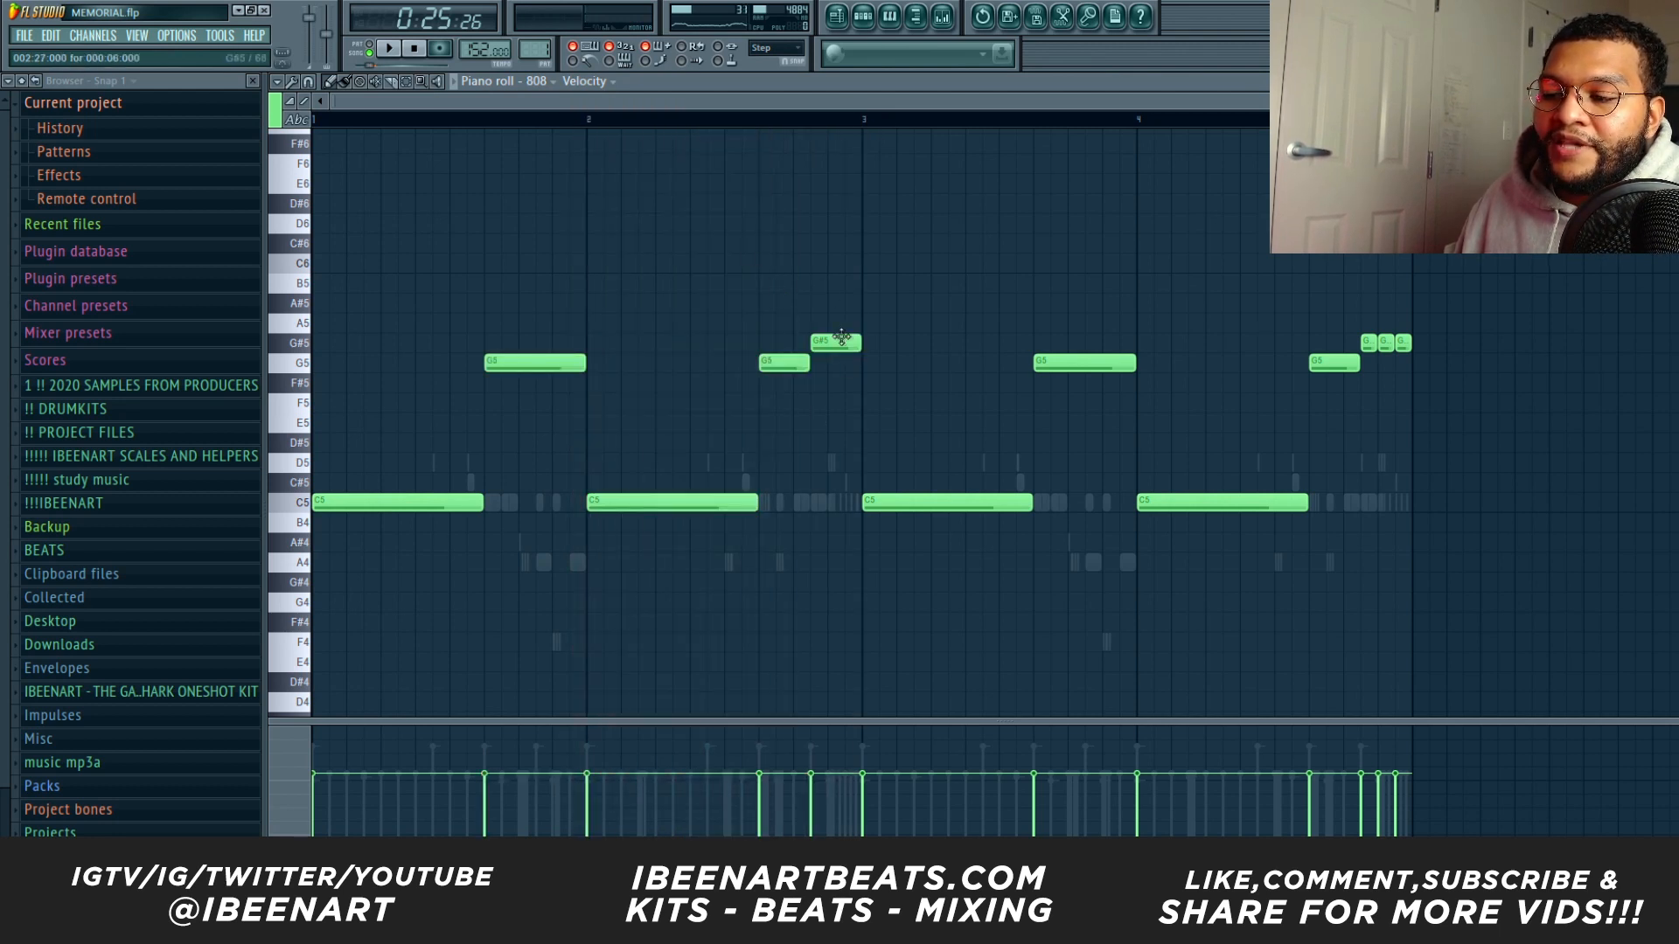
{"action": "left_click_drag", "start_coordinate": [1128, 122], "coordinate": [210, 174]}
{"action": "left_click", "coordinate": [1114, 341], "text": "ctrl"}
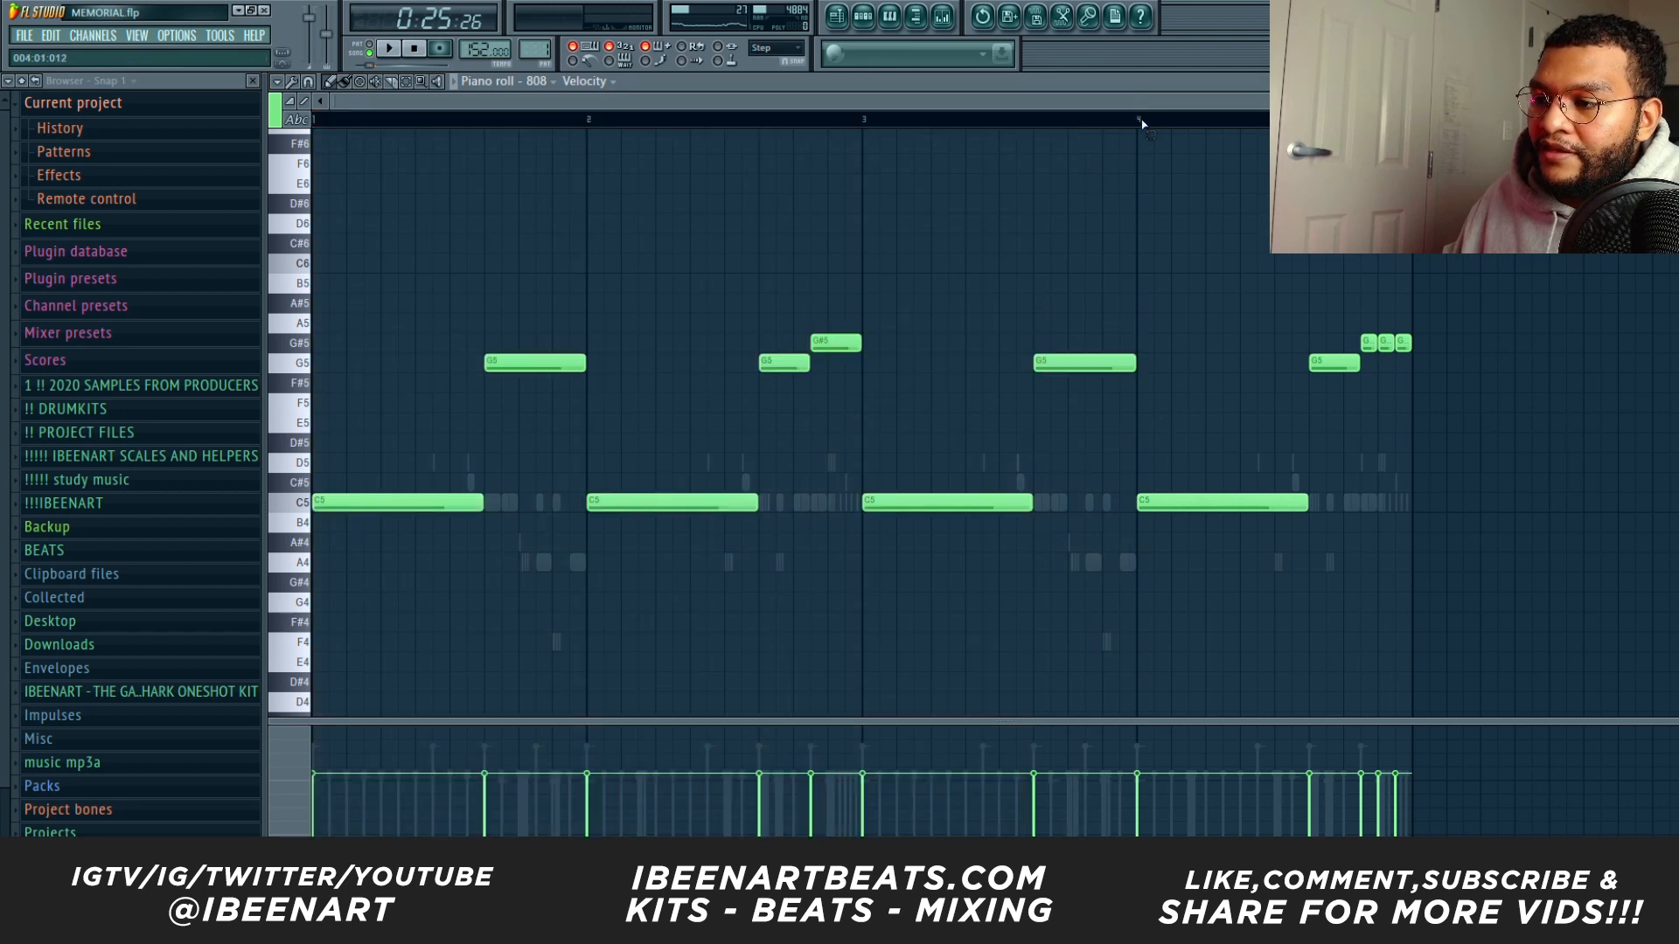
Highlight the 808 notes of bars 3, 1 and 4 and the ending of bar 4, and clear the selection.
{"action": "left_click_drag", "start_coordinate": [1140, 124], "coordinate": [845, 158]}
{"action": "left_click_drag", "start_coordinate": [592, 121], "coordinate": [214, 161]}
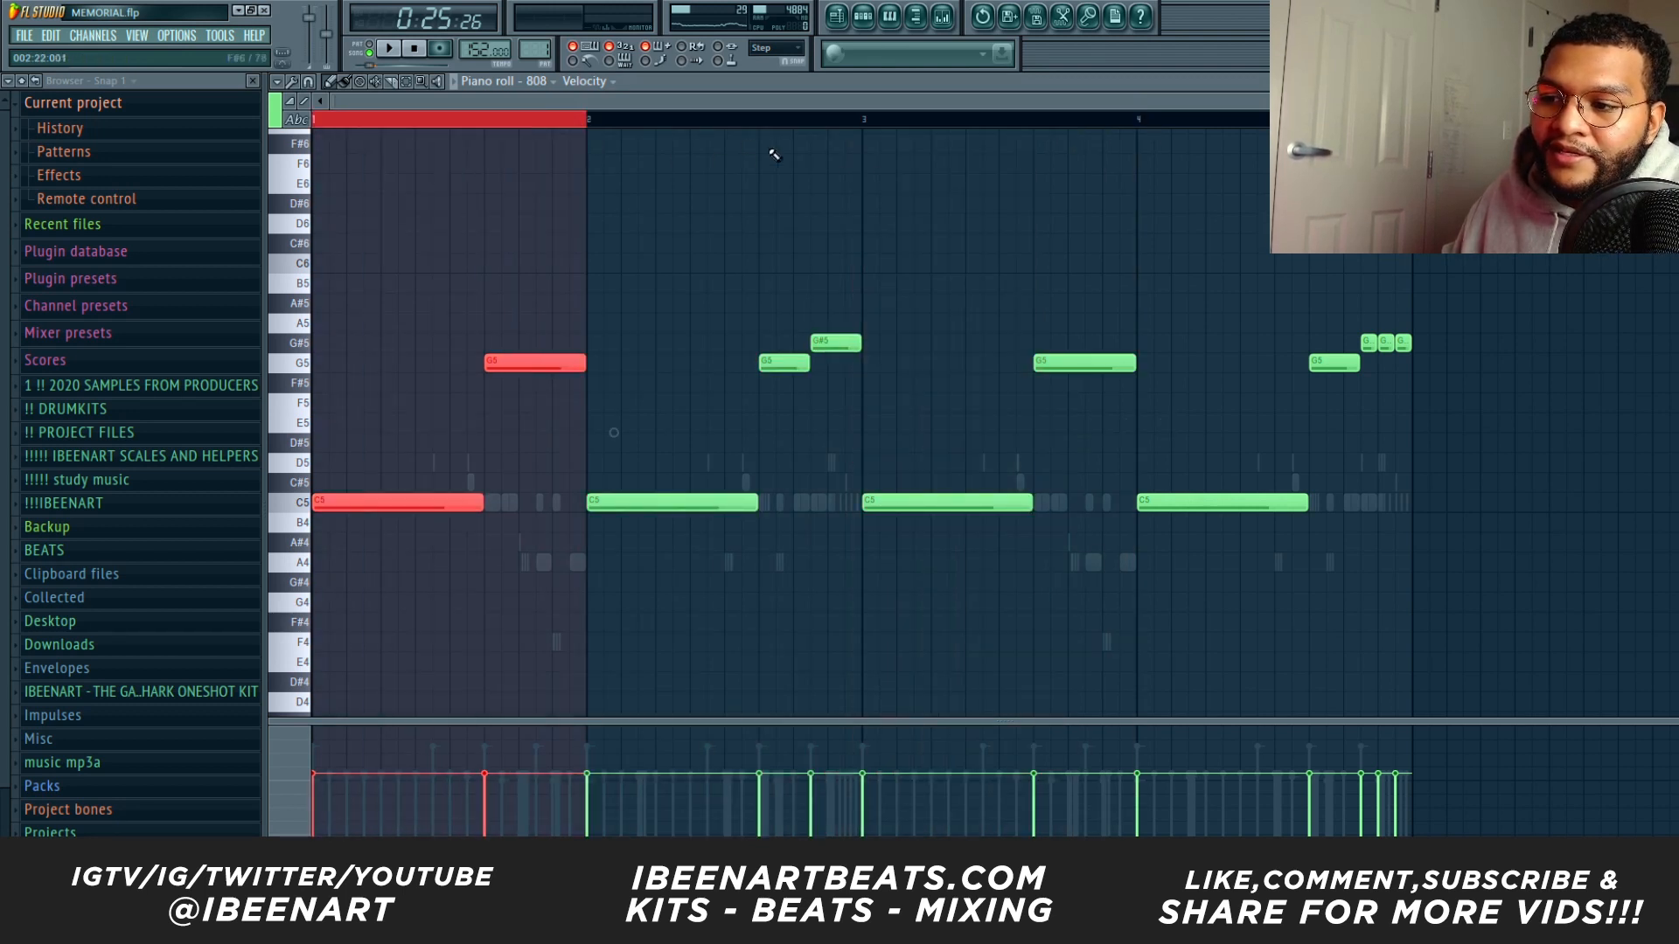
{"action": "left_click_drag", "start_coordinate": [1137, 120], "coordinate": [1439, 422]}
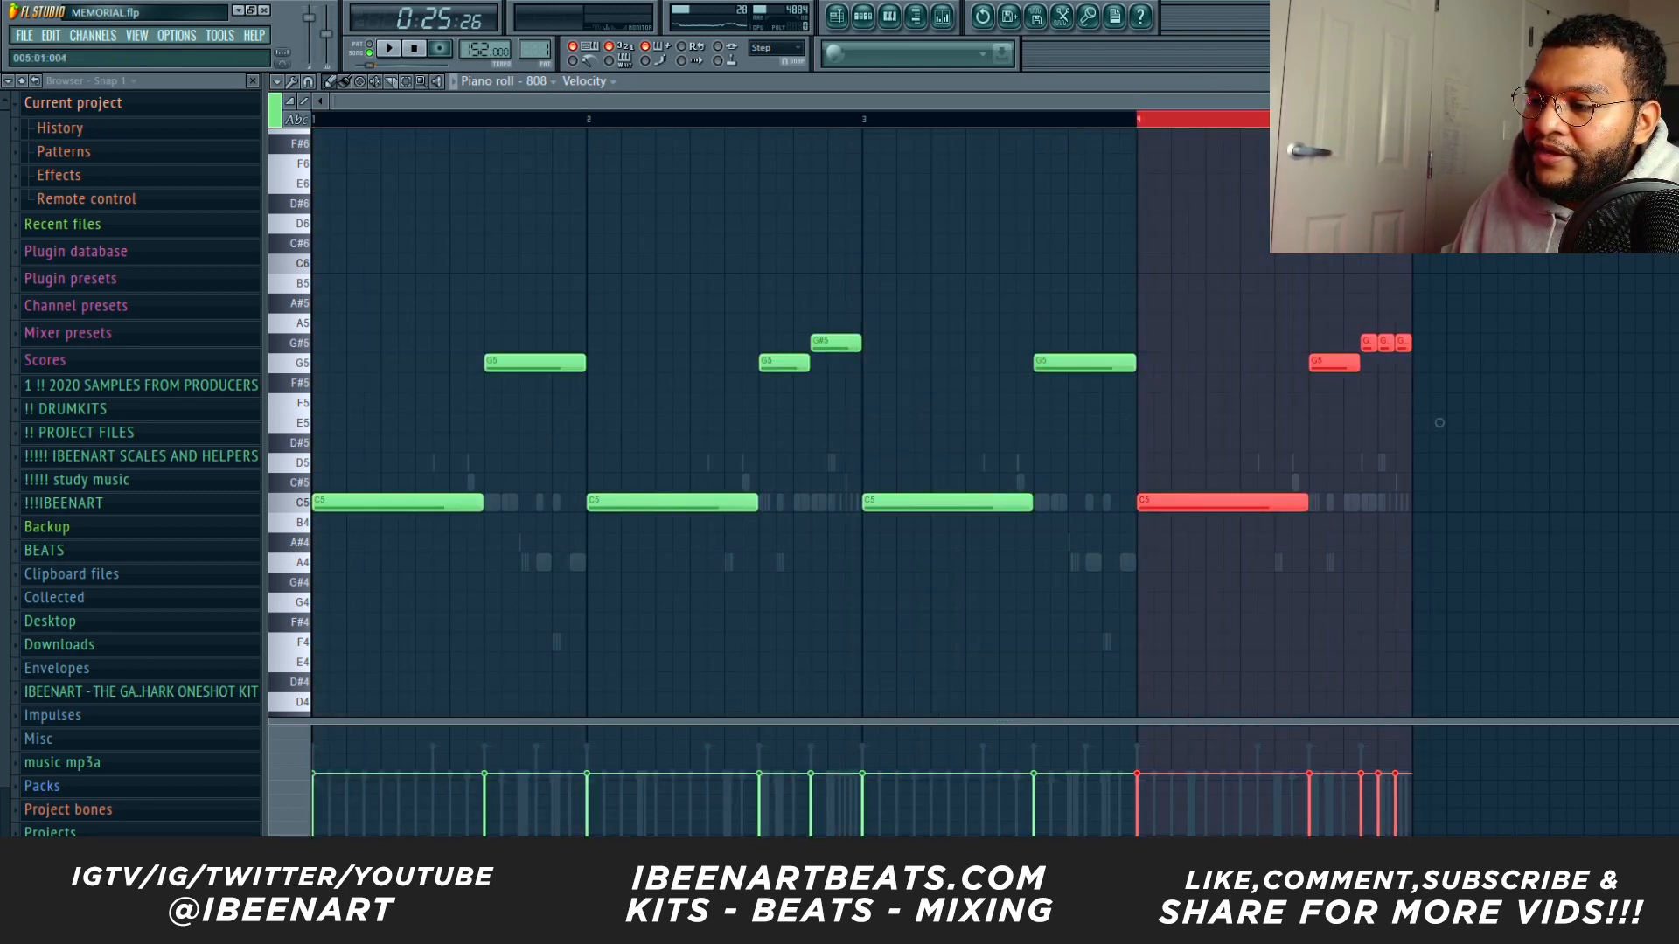
{"action": "key", "text": "ctrl+d"}
{"action": "left_click_drag", "start_coordinate": [1434, 345], "coordinate": [1378, 344]}
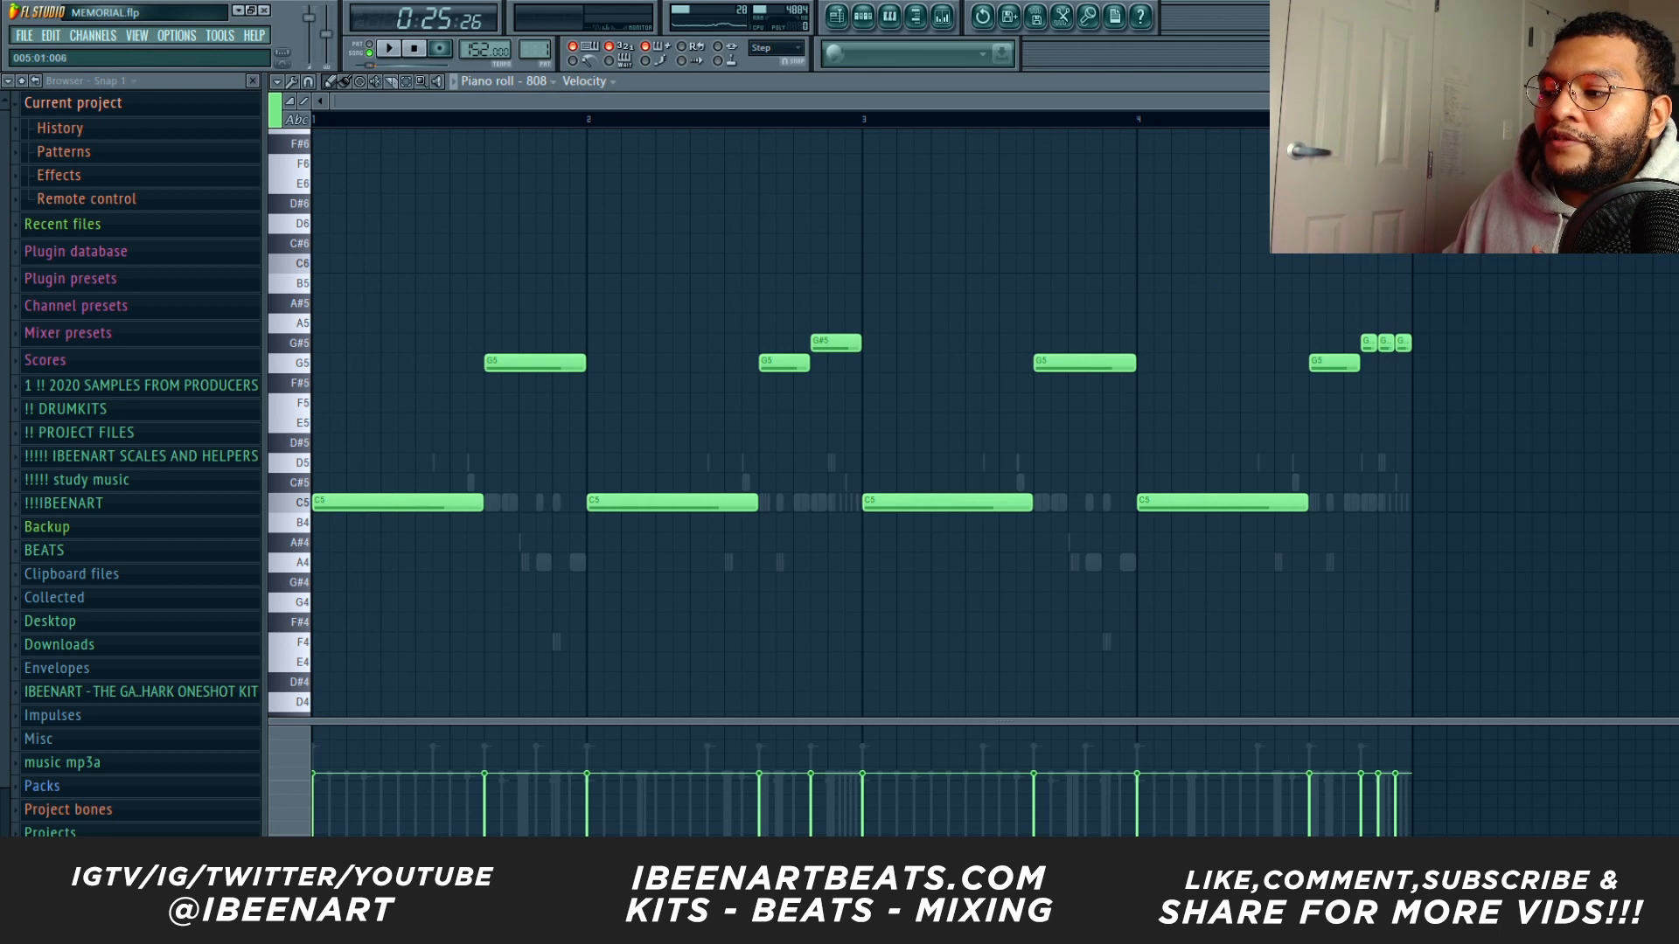
{"action": "left_click_drag", "start_coordinate": [1411, 119], "coordinate": [1262, 137]}
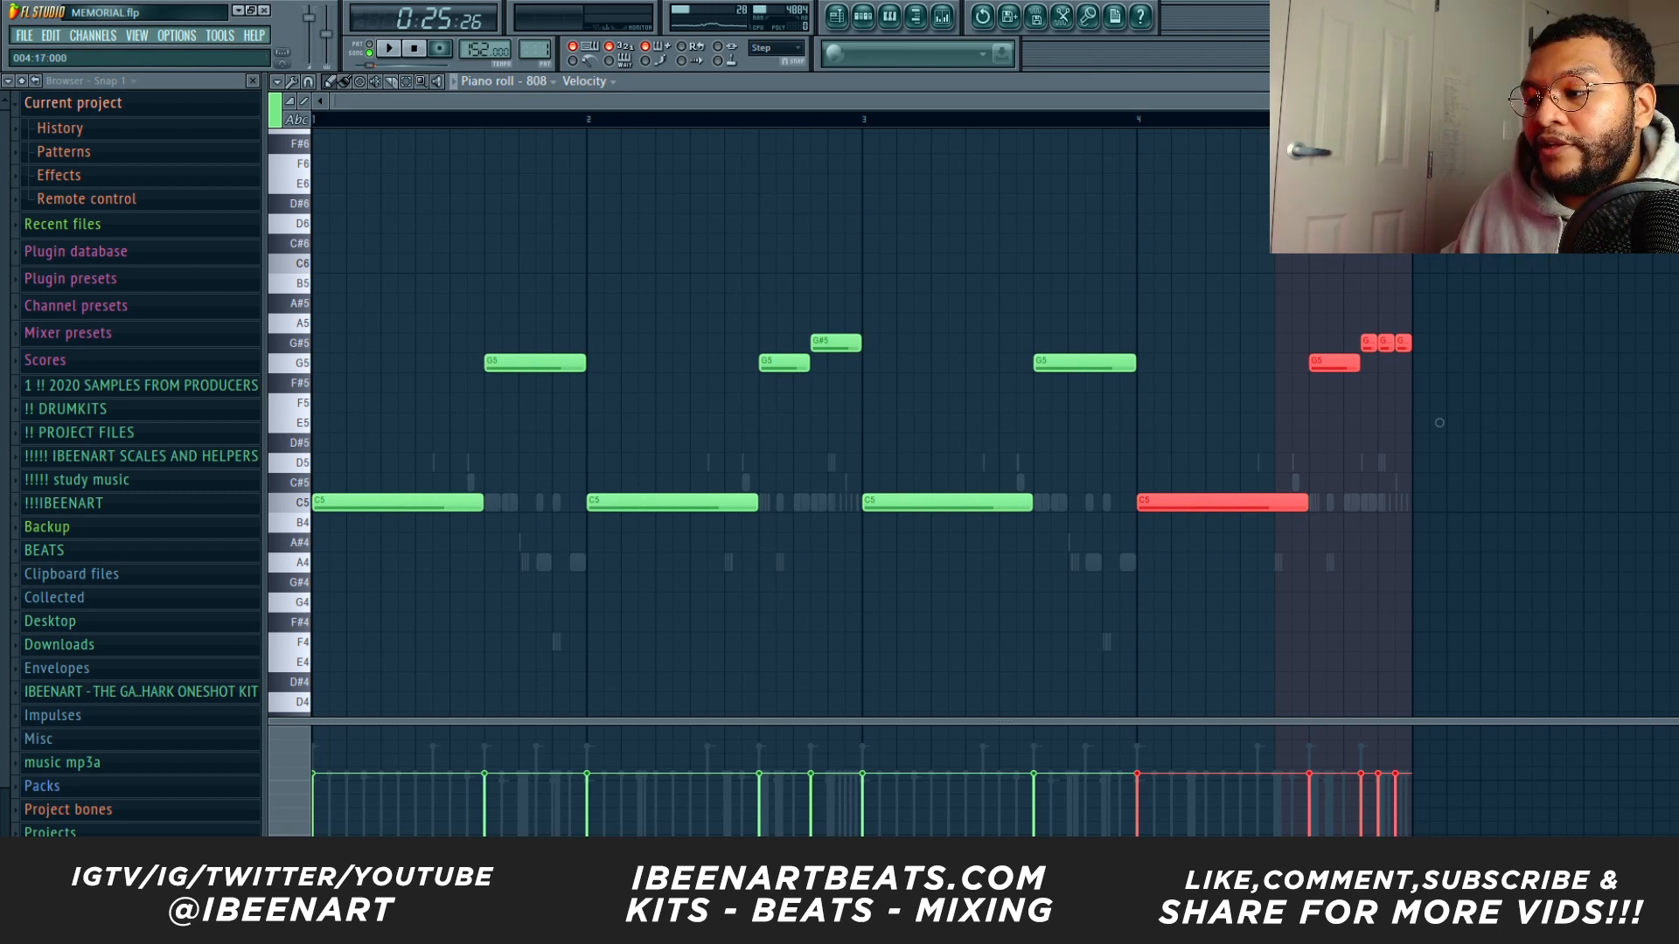
{"action": "left_click", "coordinate": [1439, 423], "text": "ctrl"}
Return to the Pattern 1 channels, unmute High Hat #2, and clear all steps of High Hat #3.
{"action": "left_click", "coordinate": [918, 22]}
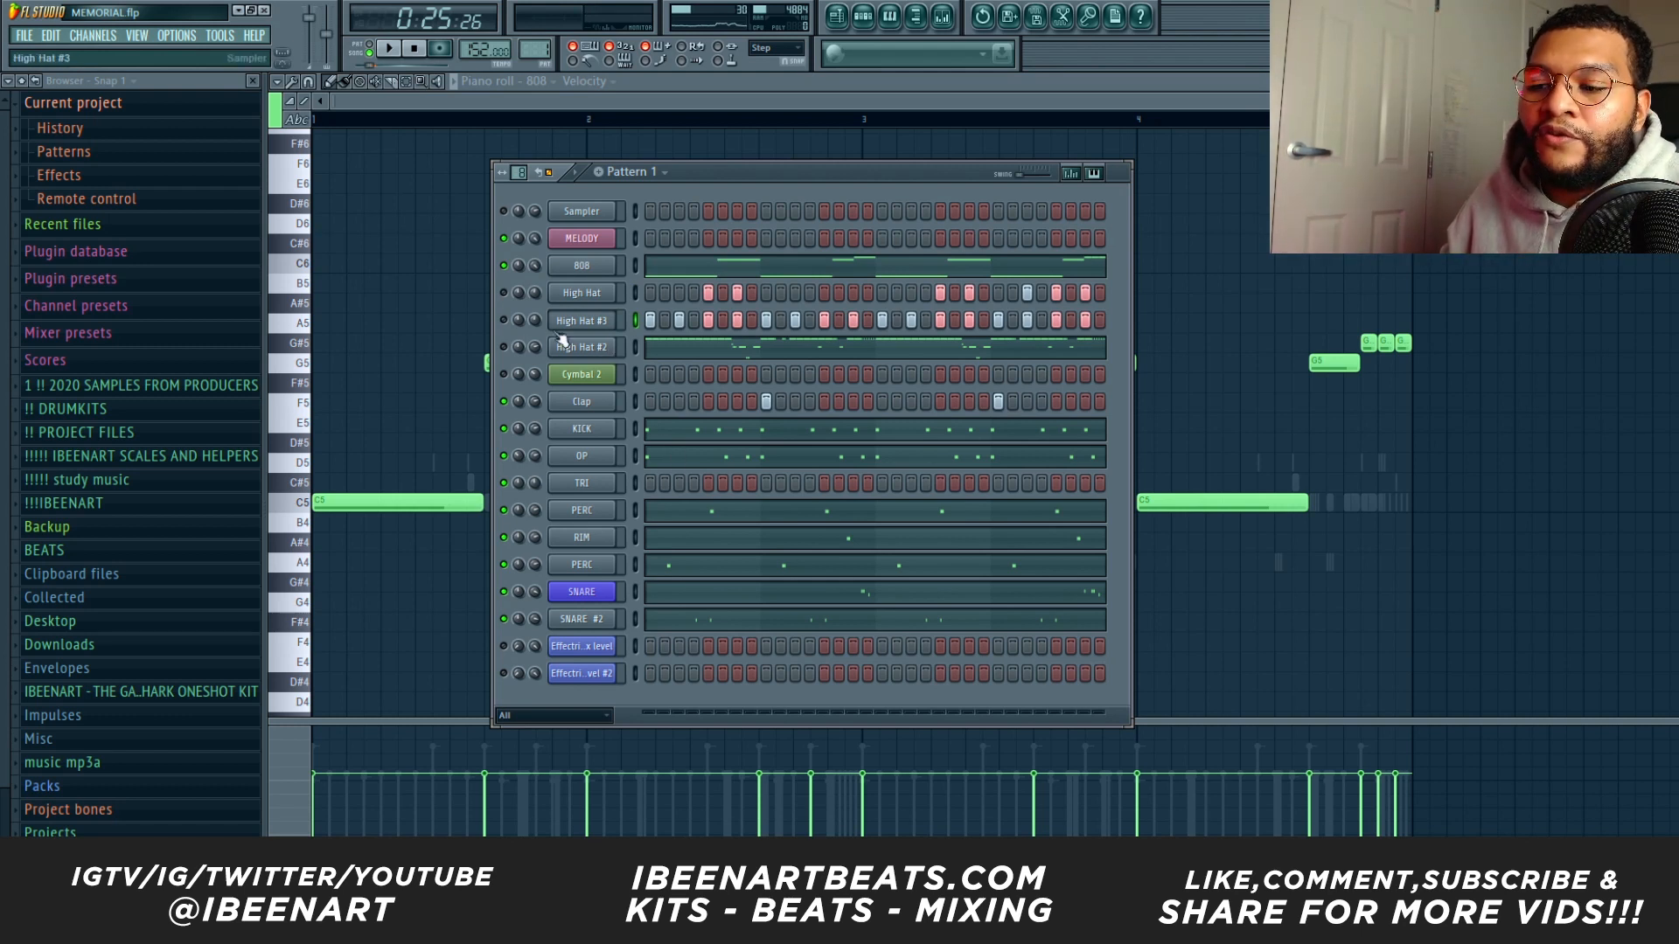
{"action": "left_click", "coordinate": [504, 347]}
{"action": "left_click_drag", "start_coordinate": [650, 324], "coordinate": [1103, 315]}
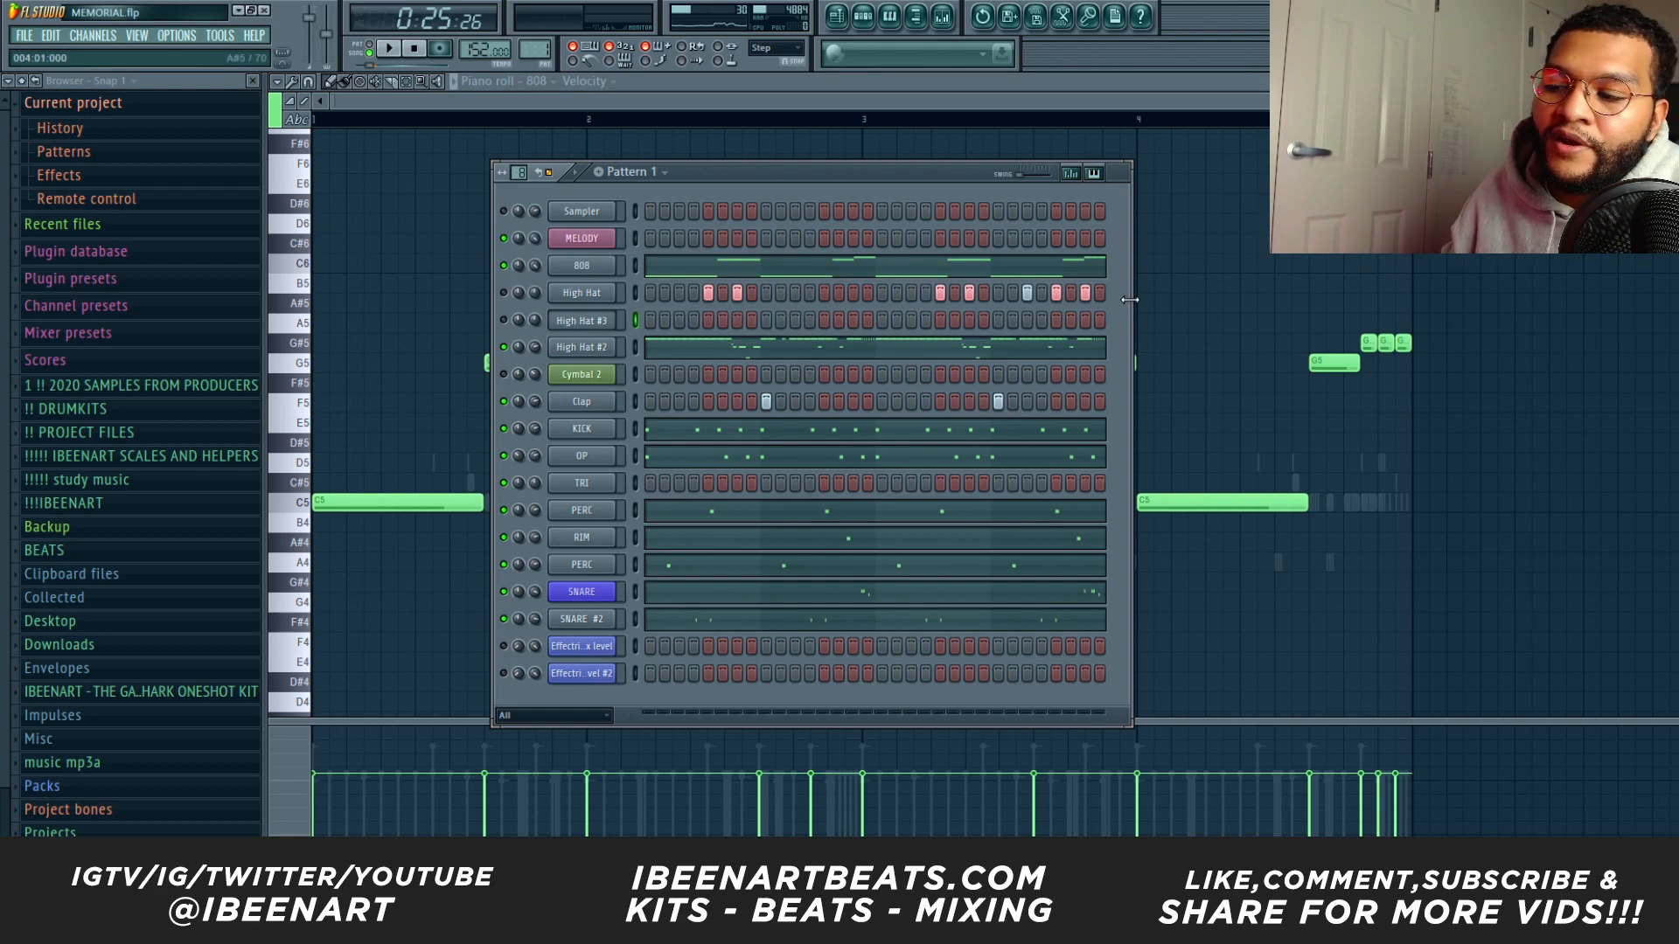
Copy the High Hat step pattern onto the High Hat #3 channel.
{"action": "left_click", "coordinate": [638, 290]}
{"action": "key", "text": "ctrl+c"}
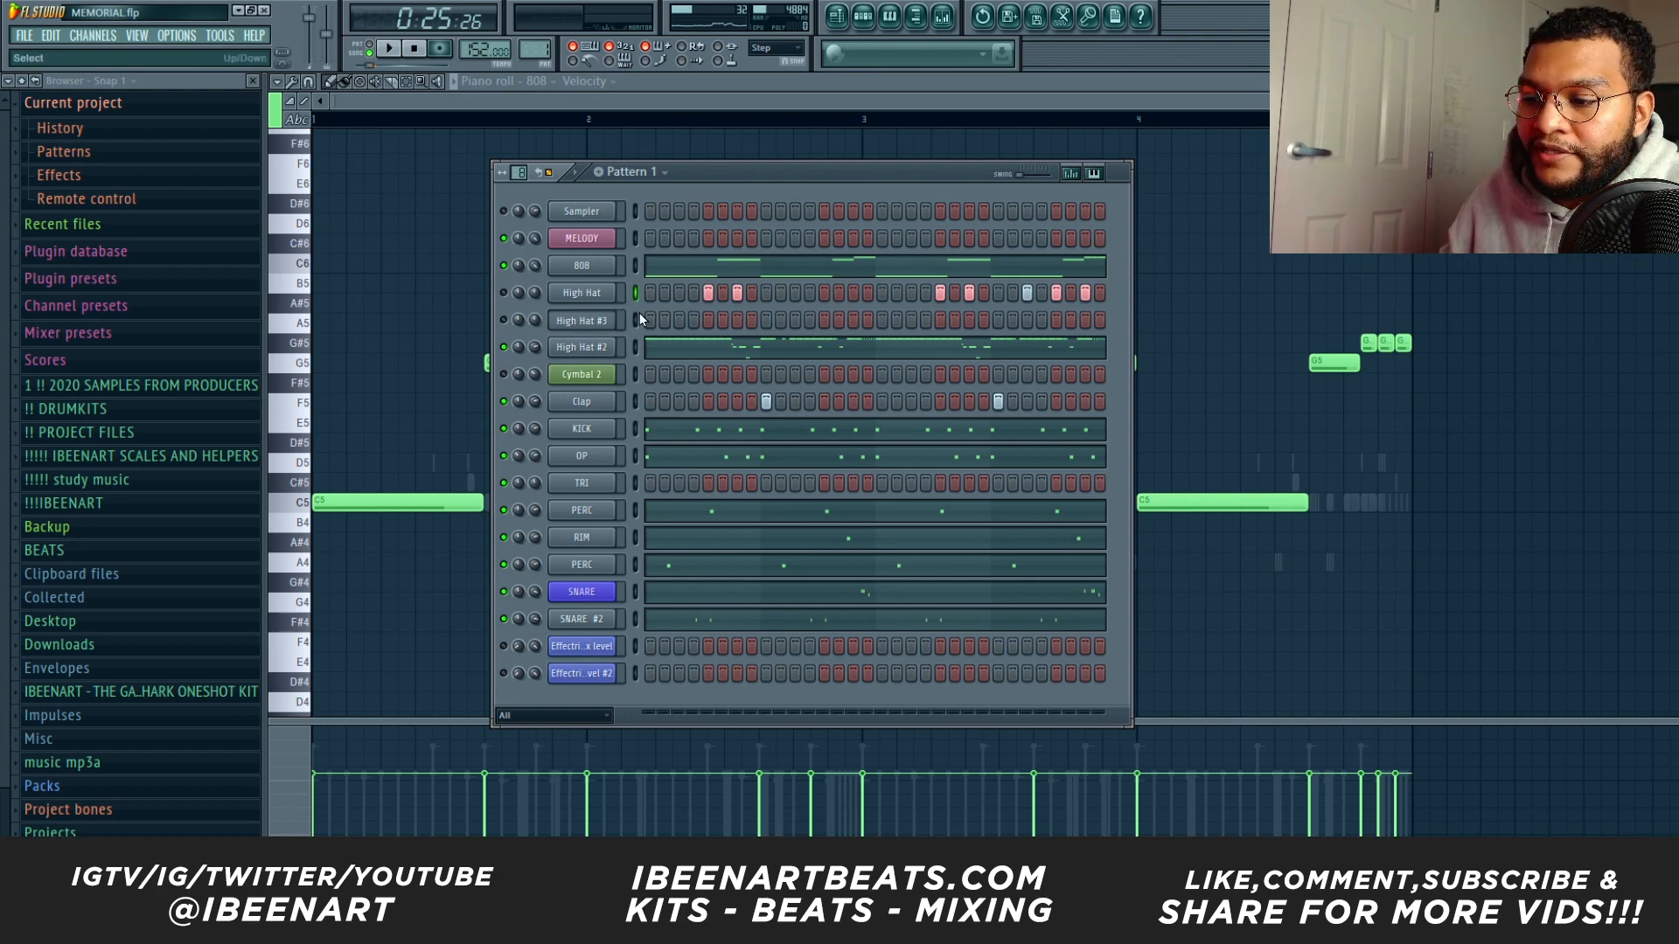
{"action": "left_click", "coordinate": [637, 318]}
{"action": "key", "text": "ctrl+v"}
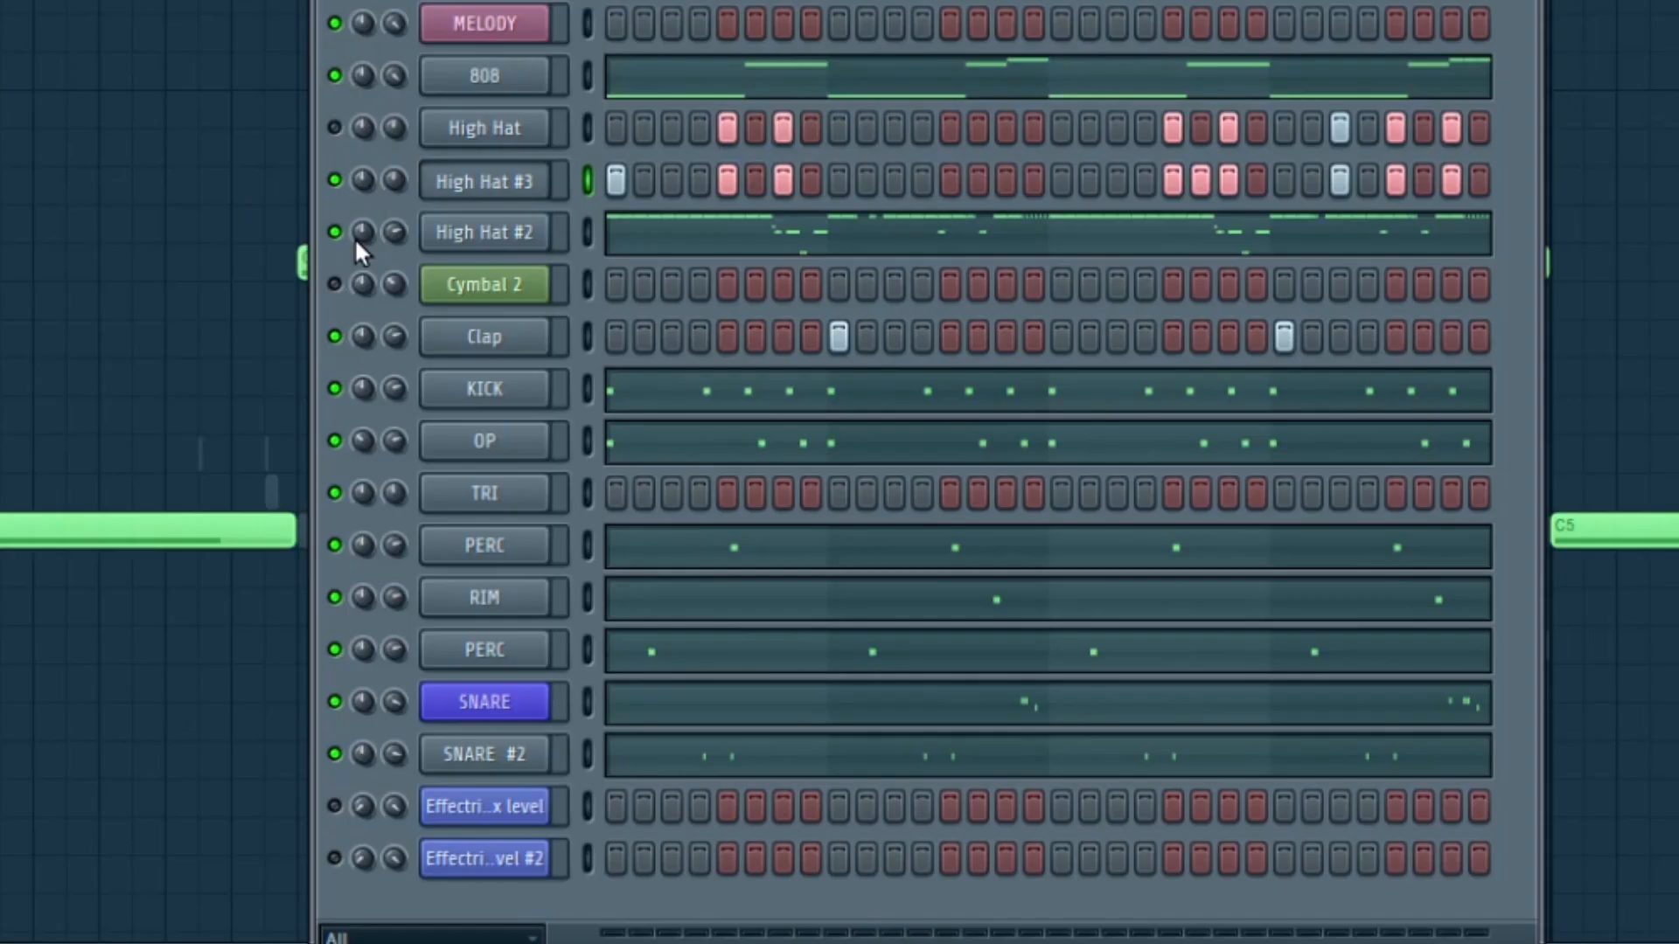
Play Pattern 1 with High Hat #2 muted, add a High Hat #3 hit on step 15, and replay the pattern.
{"action": "left_click", "coordinate": [334, 231]}
{"action": "key", "text": "space"}
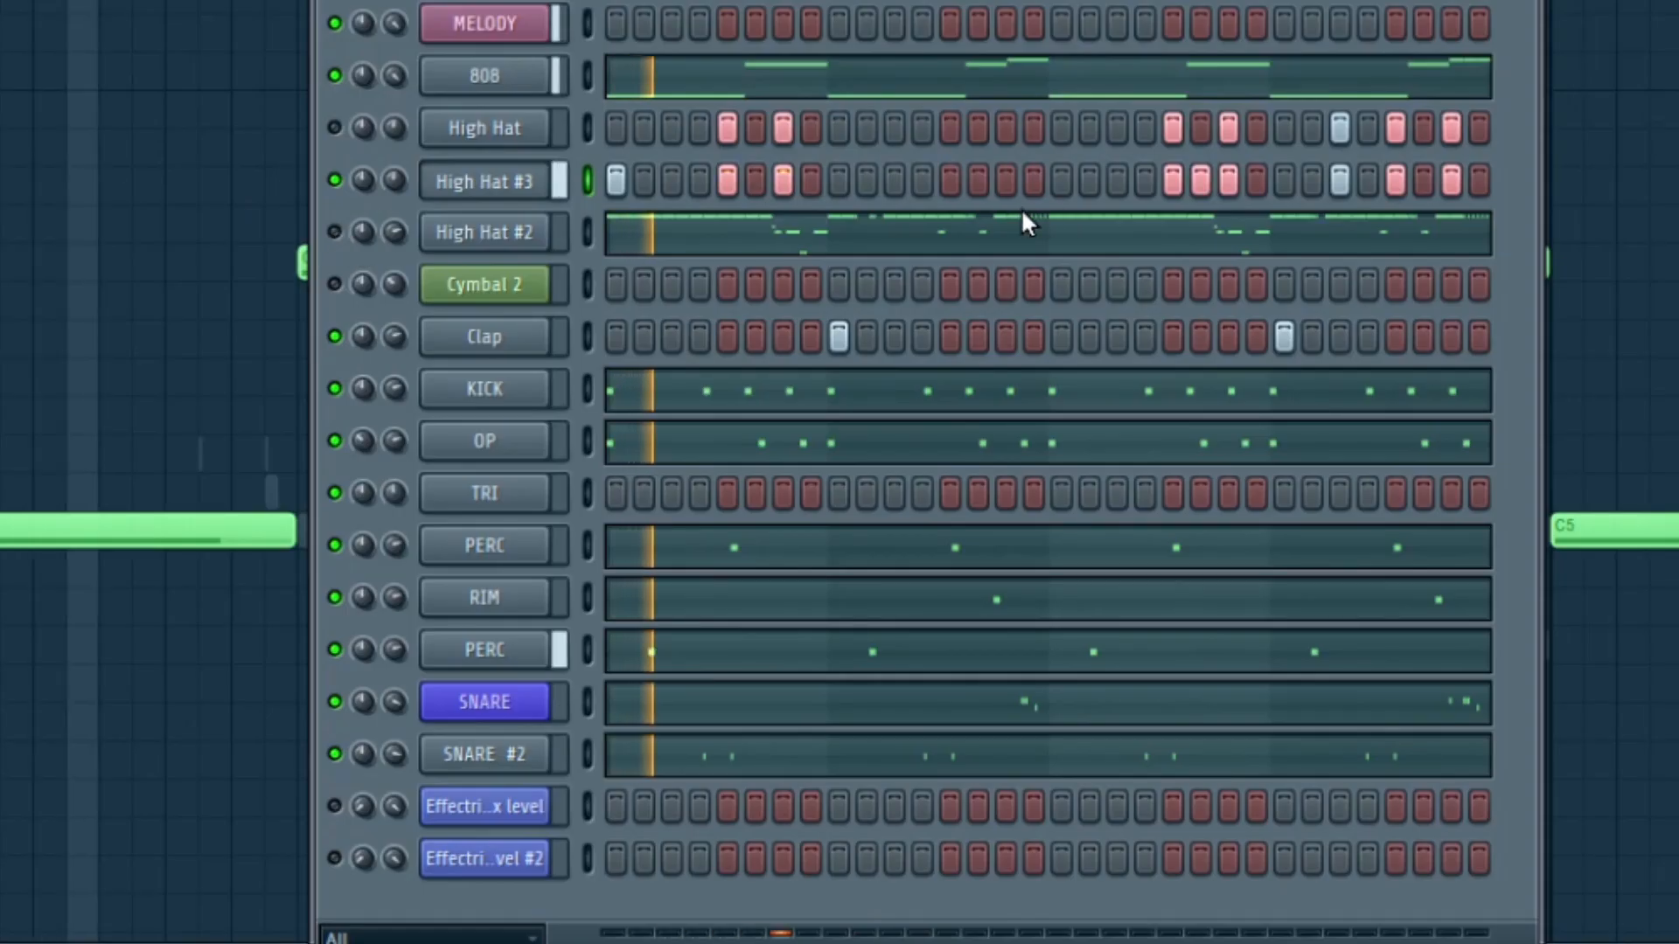
{"action": "left_click", "coordinate": [1010, 182]}
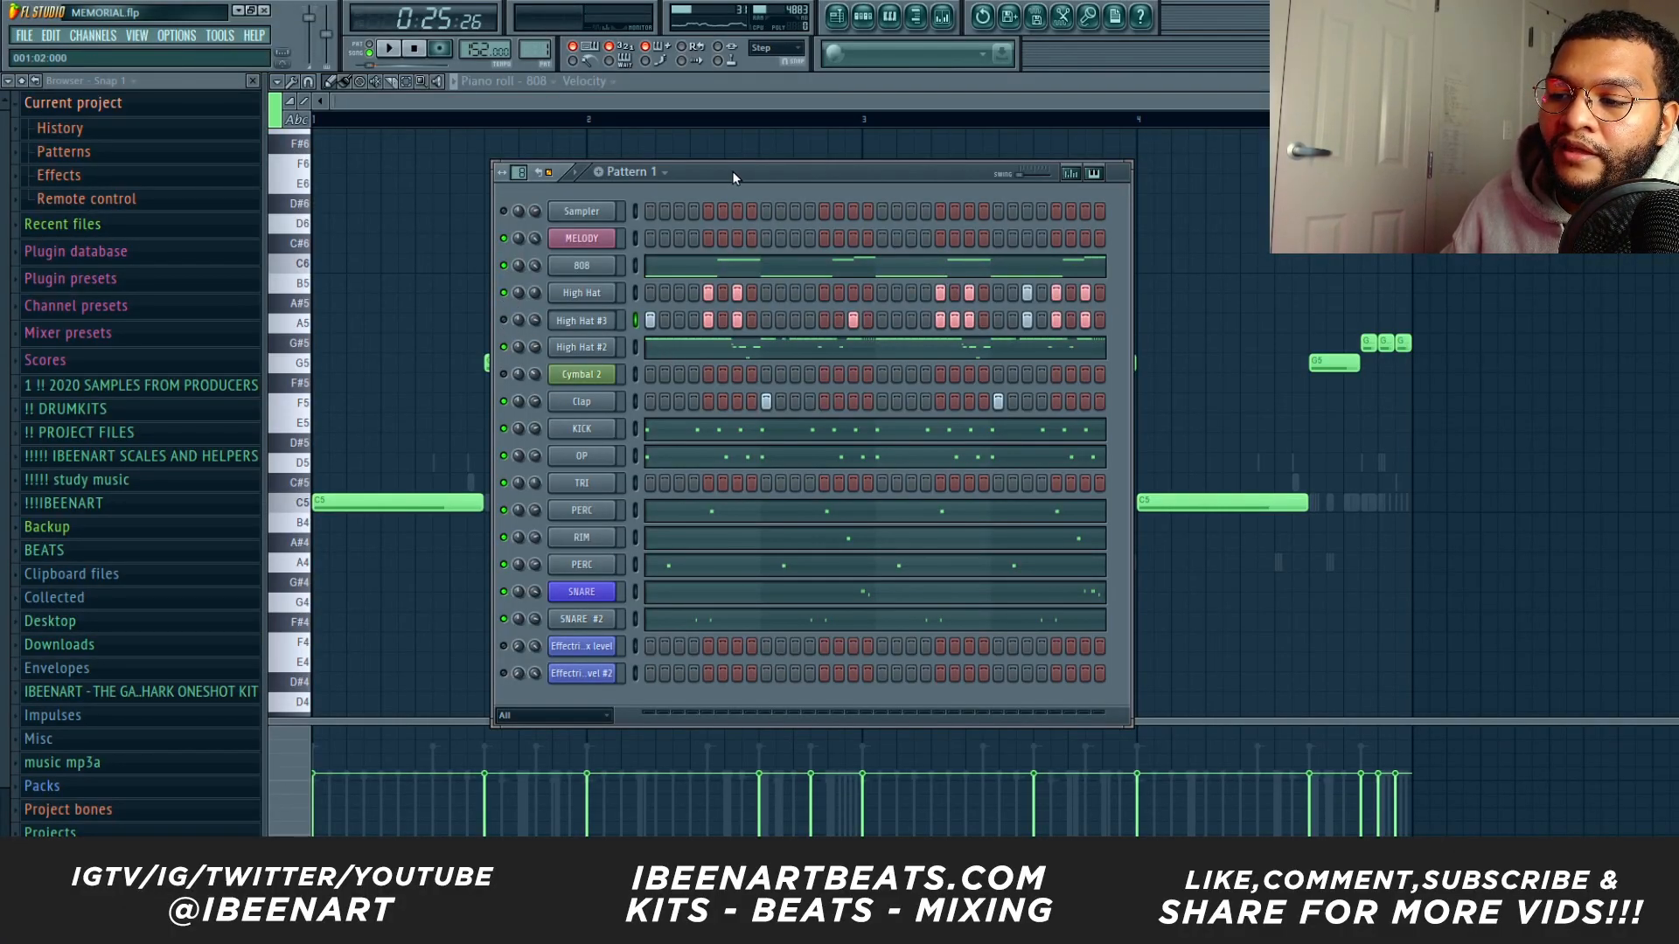
{"action": "left_click_drag", "start_coordinate": [732, 170], "coordinate": [712, 135]}
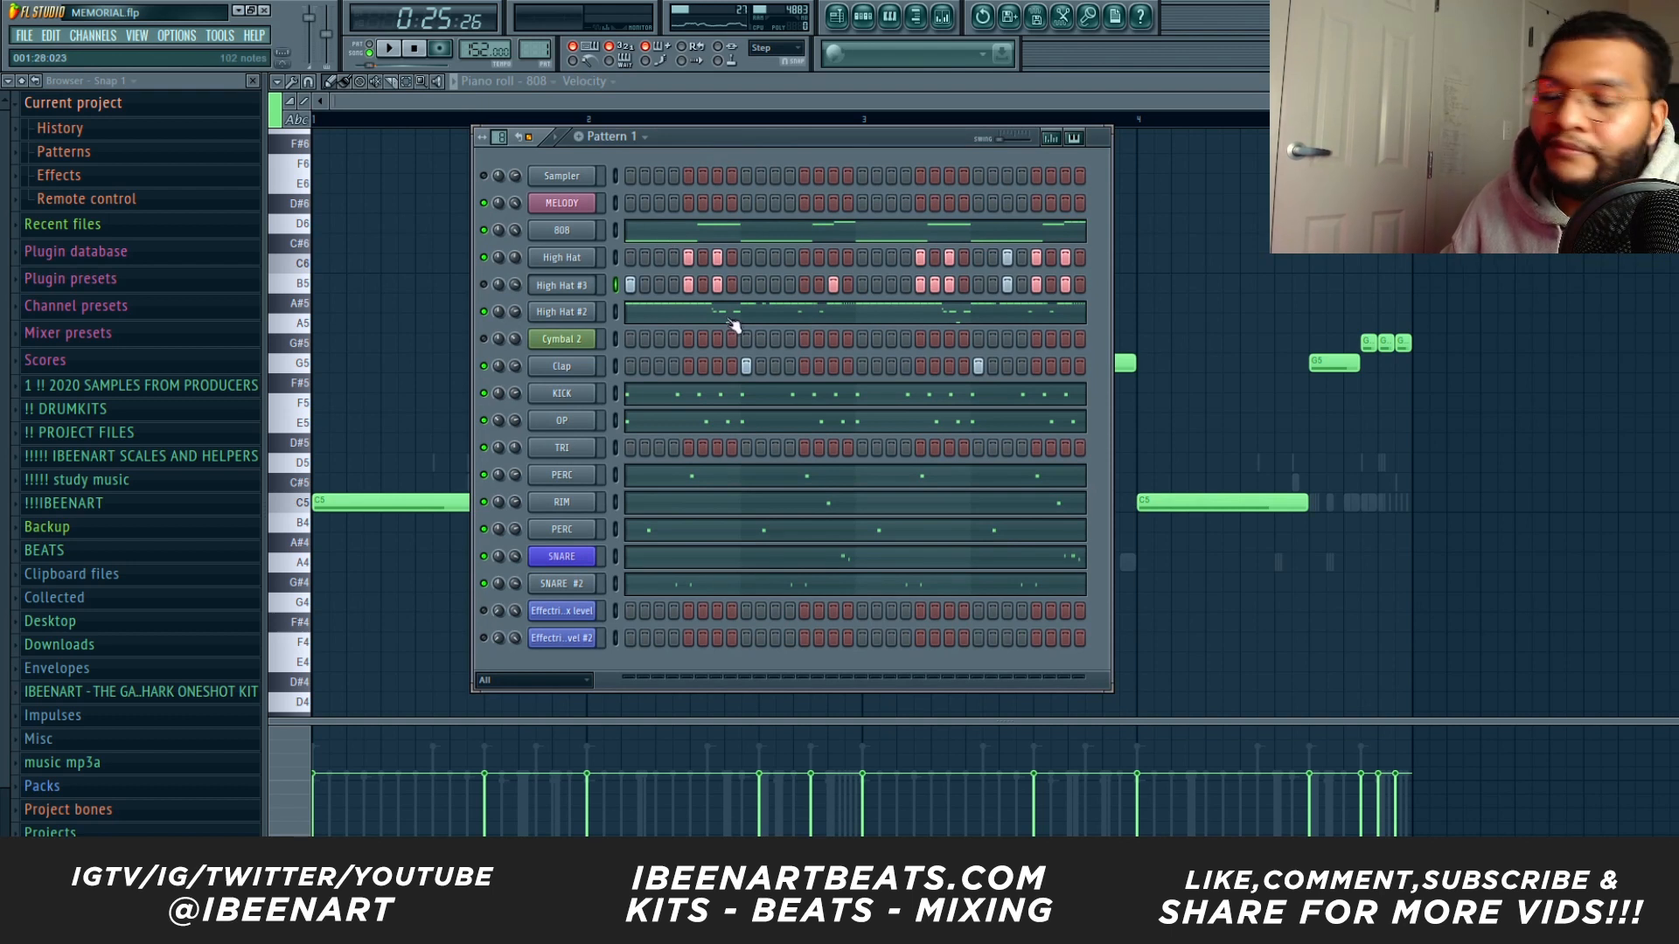
{"action": "key", "text": "space"}
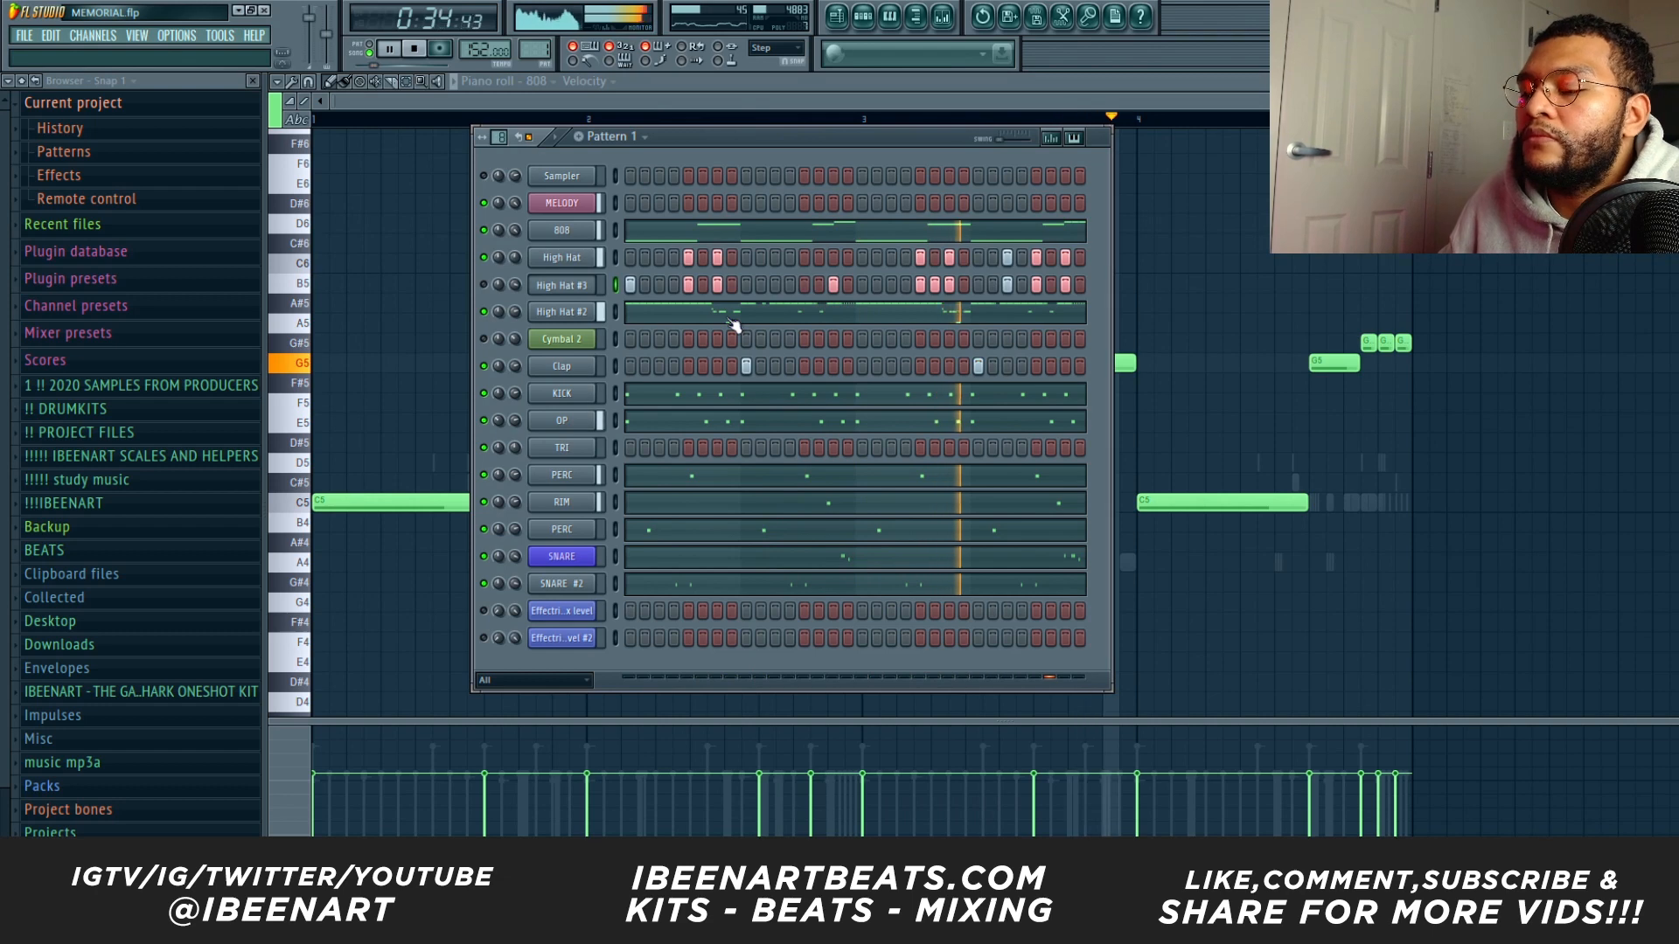
Open the High Hat #2 notes in the piano roll, stop playback, and set the snap to 1/3 step.
{"action": "left_click", "coordinate": [729, 317]}
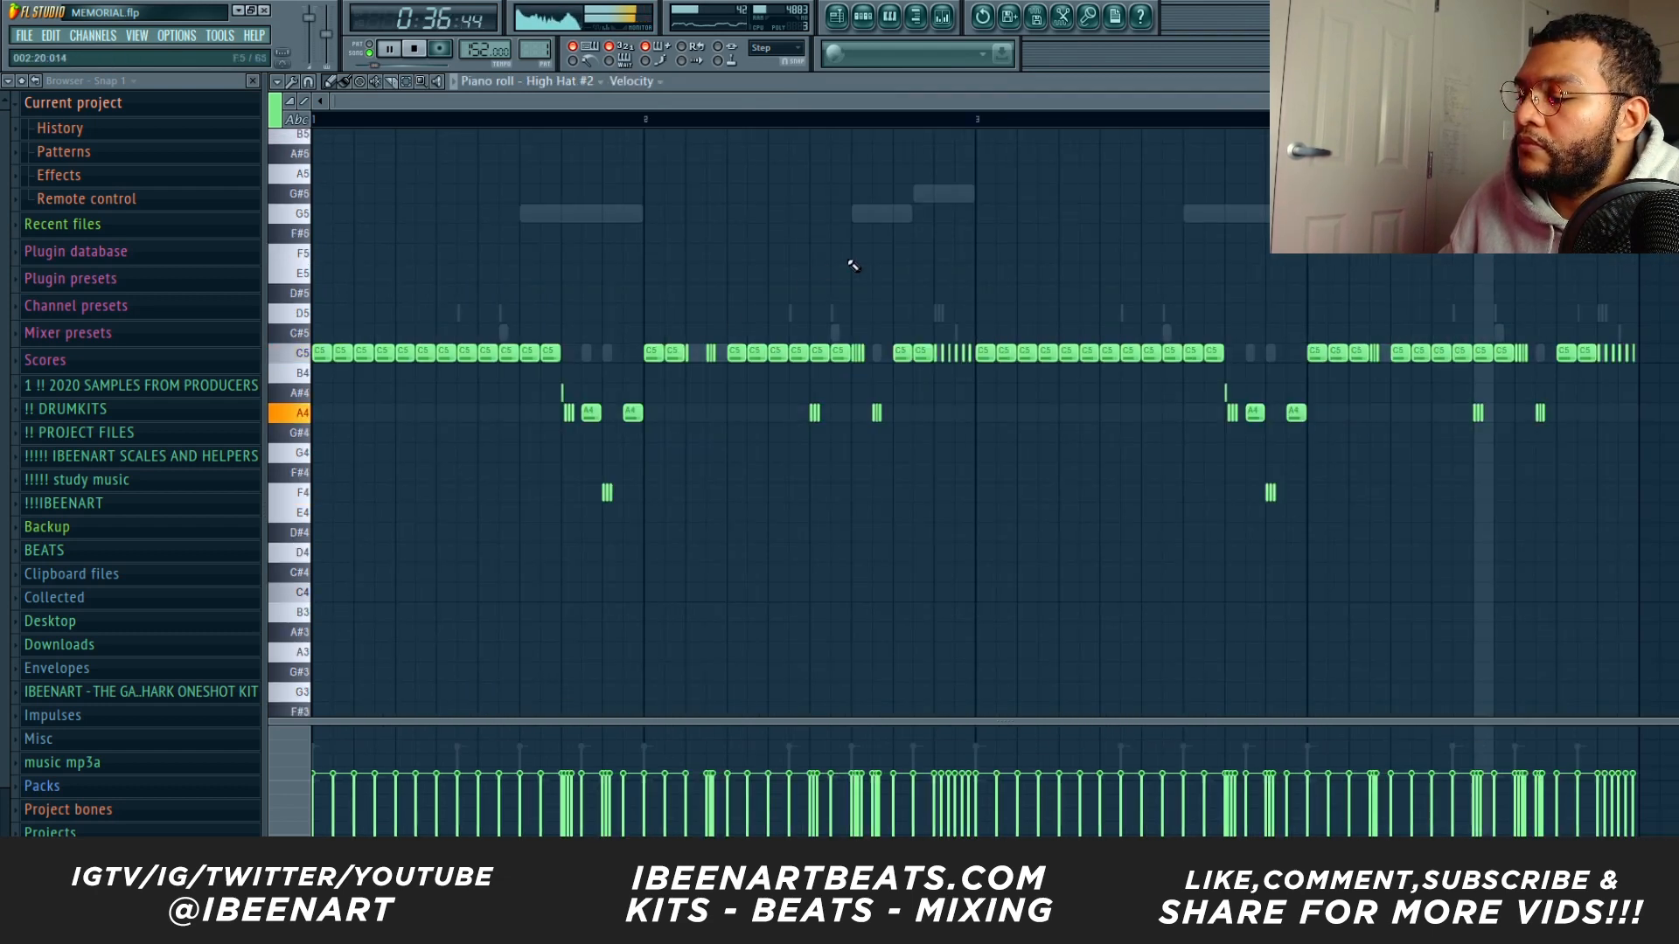
{"action": "key", "text": "space"}
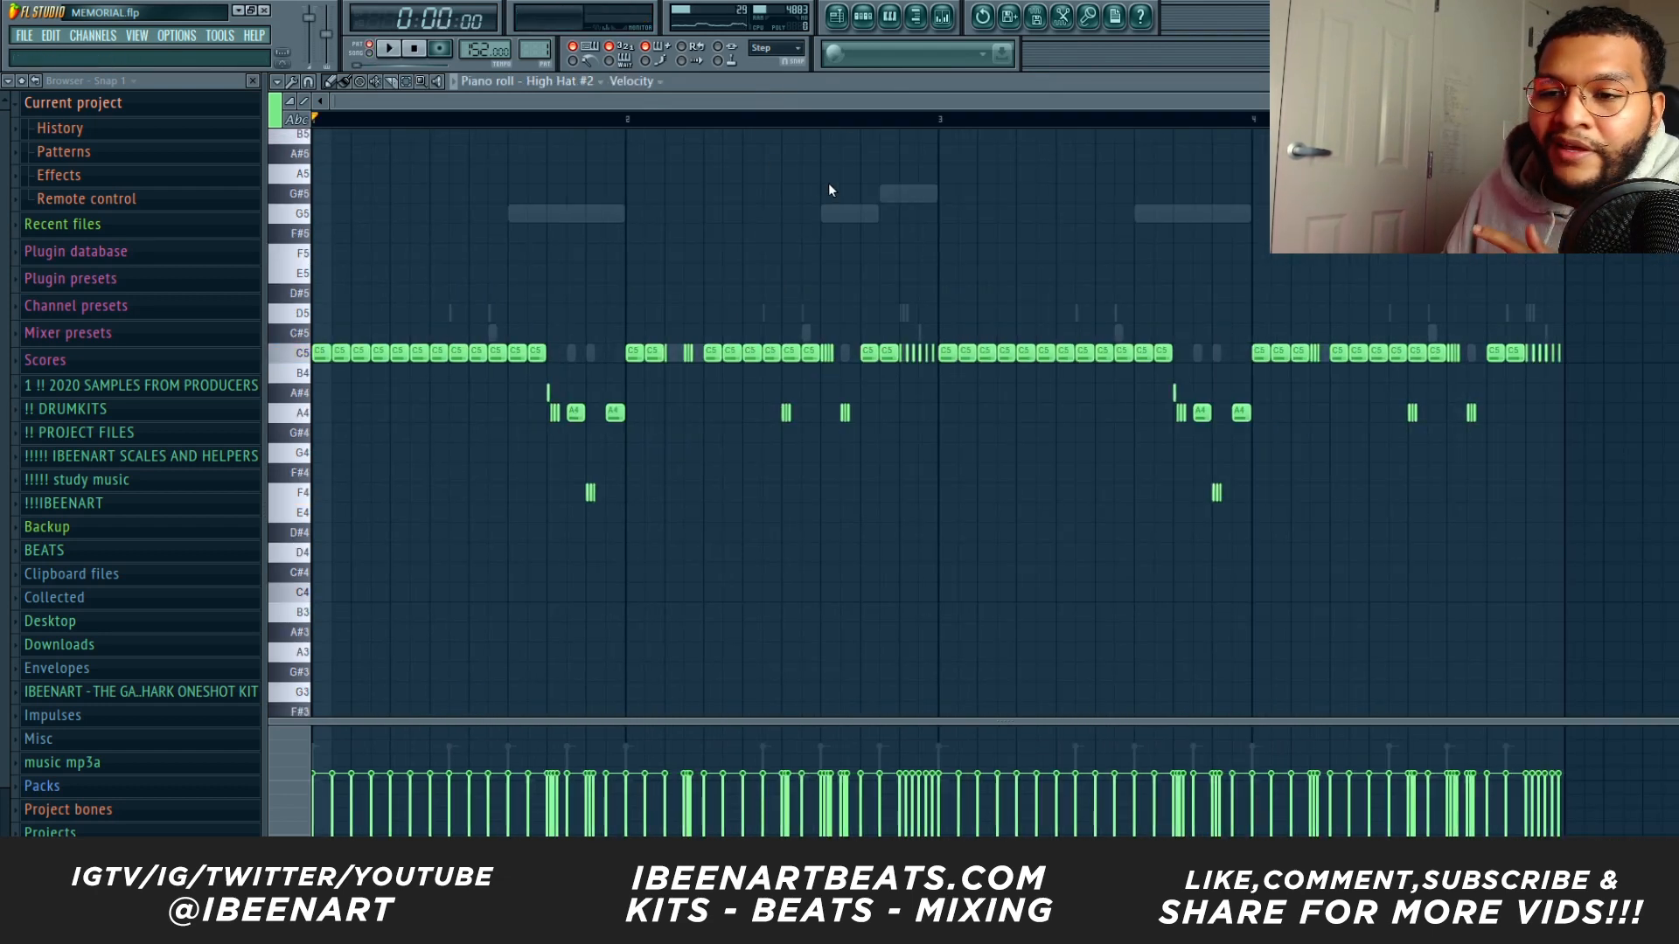
{"action": "left_click", "coordinate": [784, 188]}
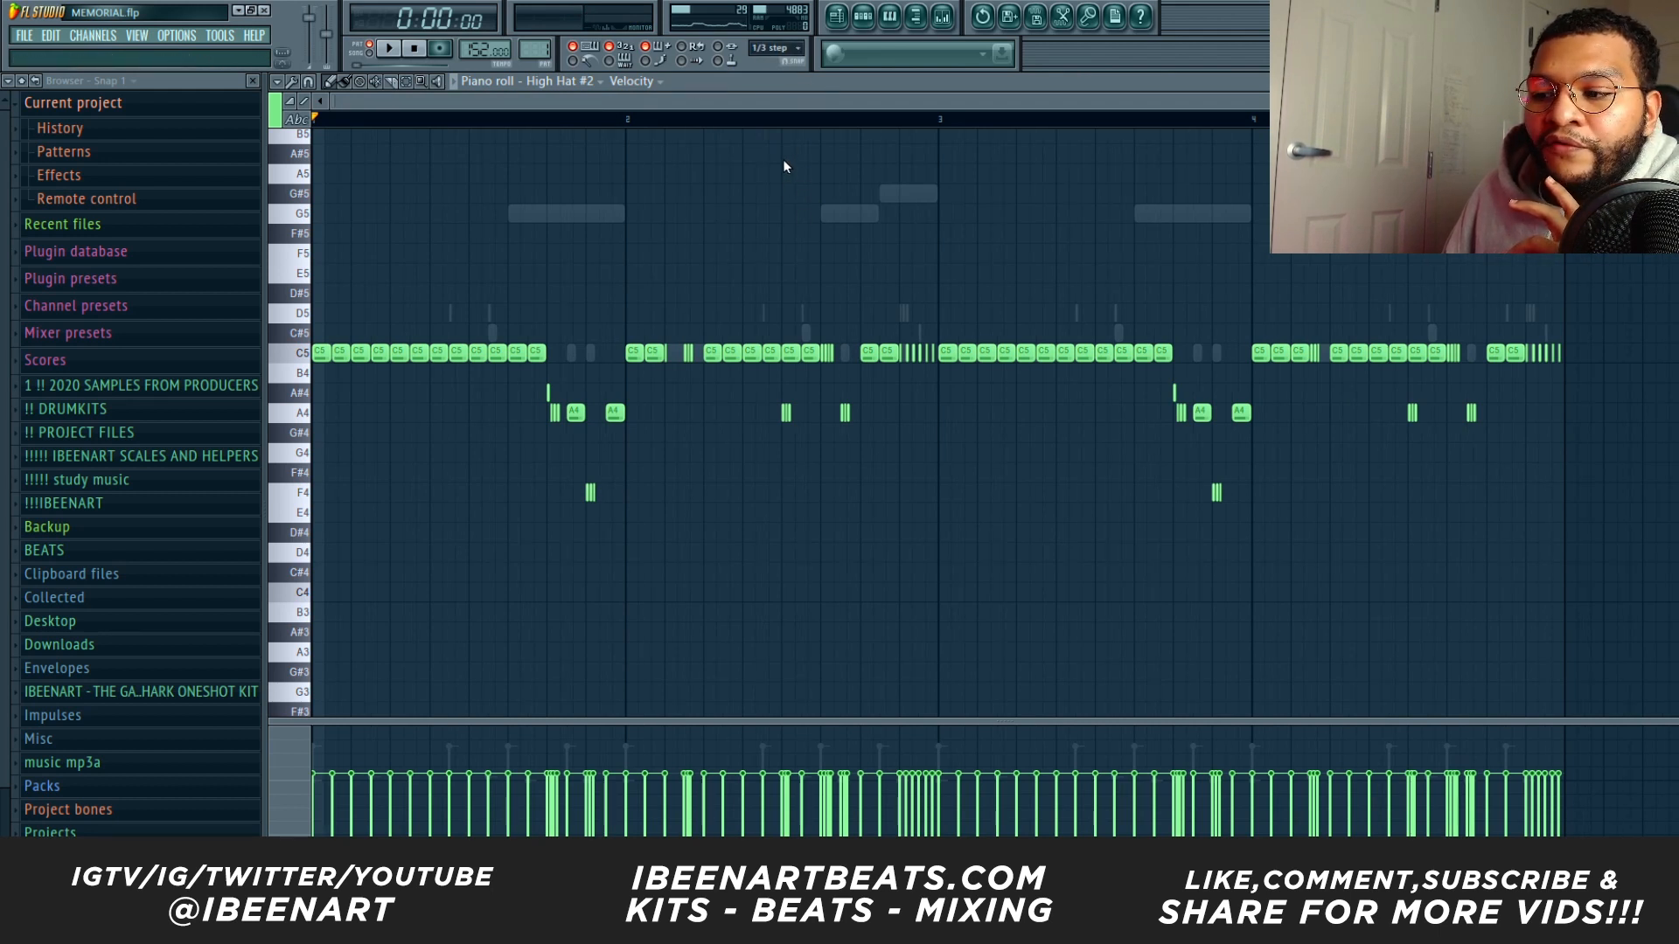
{"action": "left_click_drag", "start_coordinate": [1318, 102], "coordinate": [996, 101]}
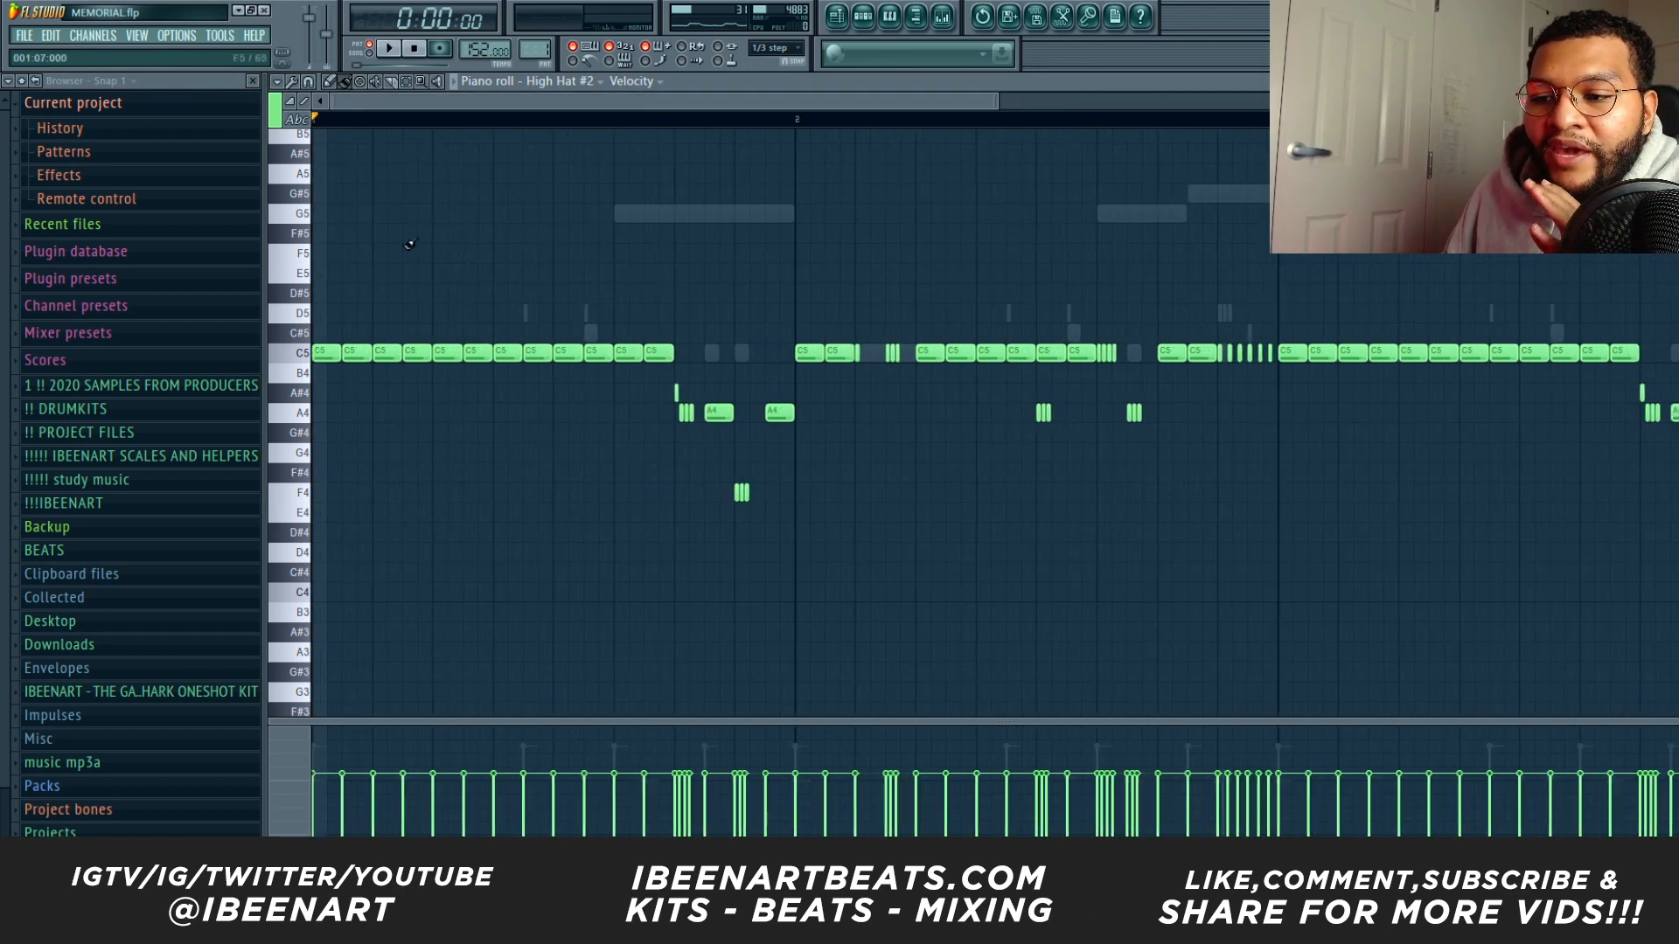
Try scattering the High Hat #2 notes of bar 1 across different pitches, undoing each attempt.
{"action": "scroll", "coordinate": [635, 111], "scroll_direction": "down", "scroll_amount": 1}
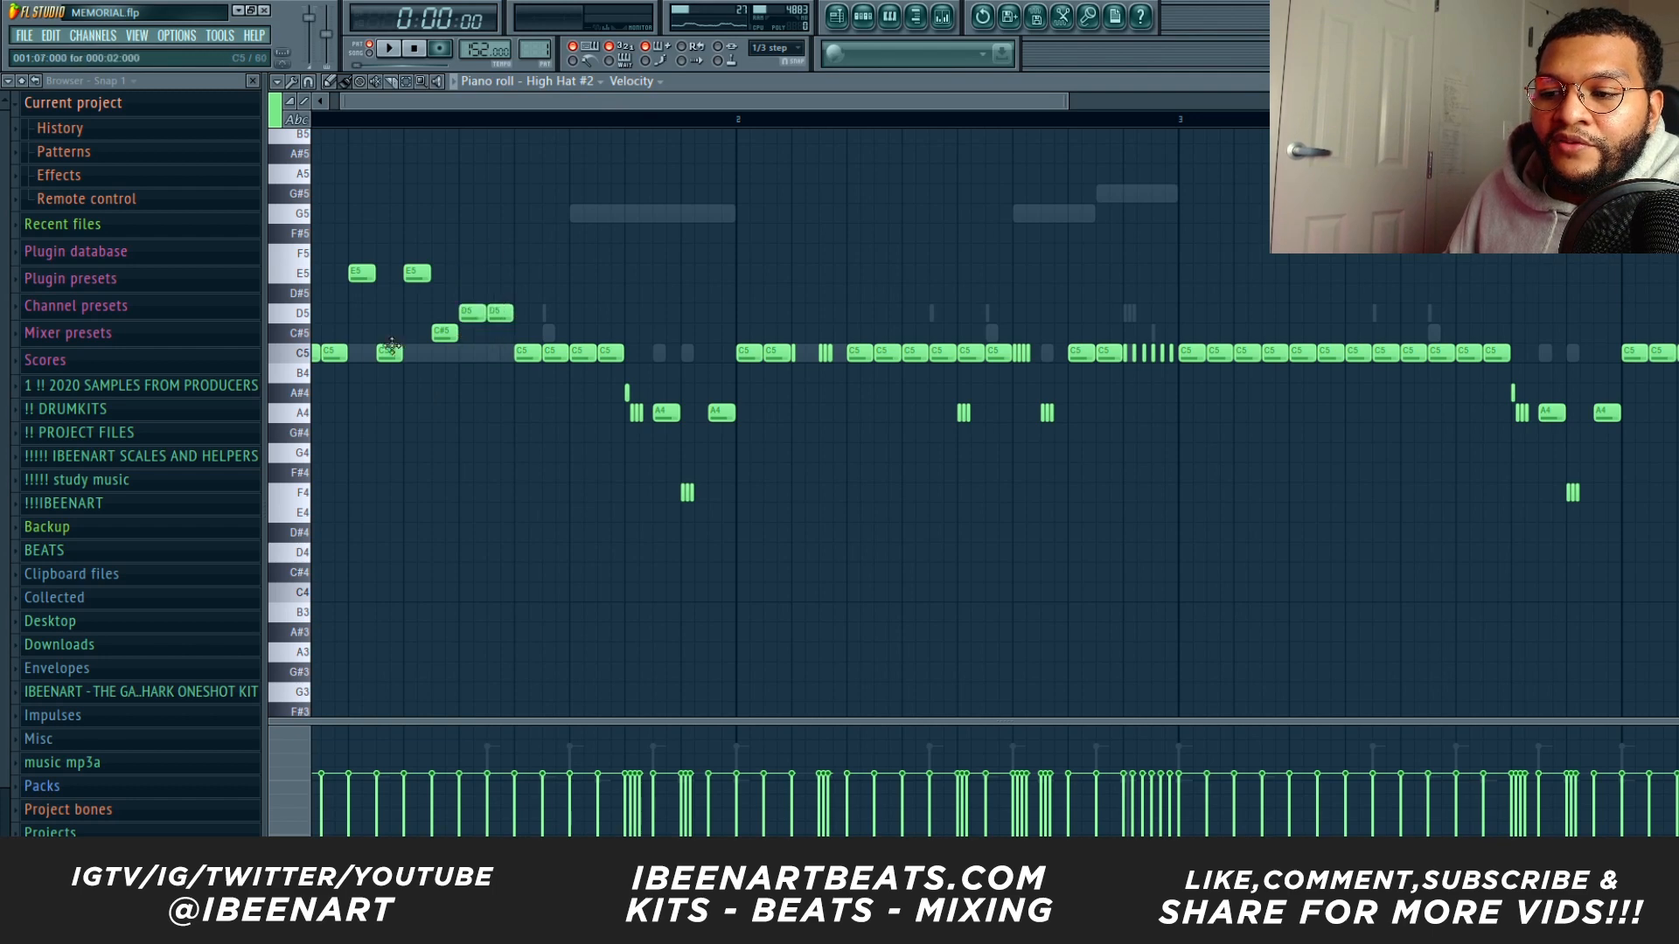
{"action": "key", "text": "ctrl+z"}
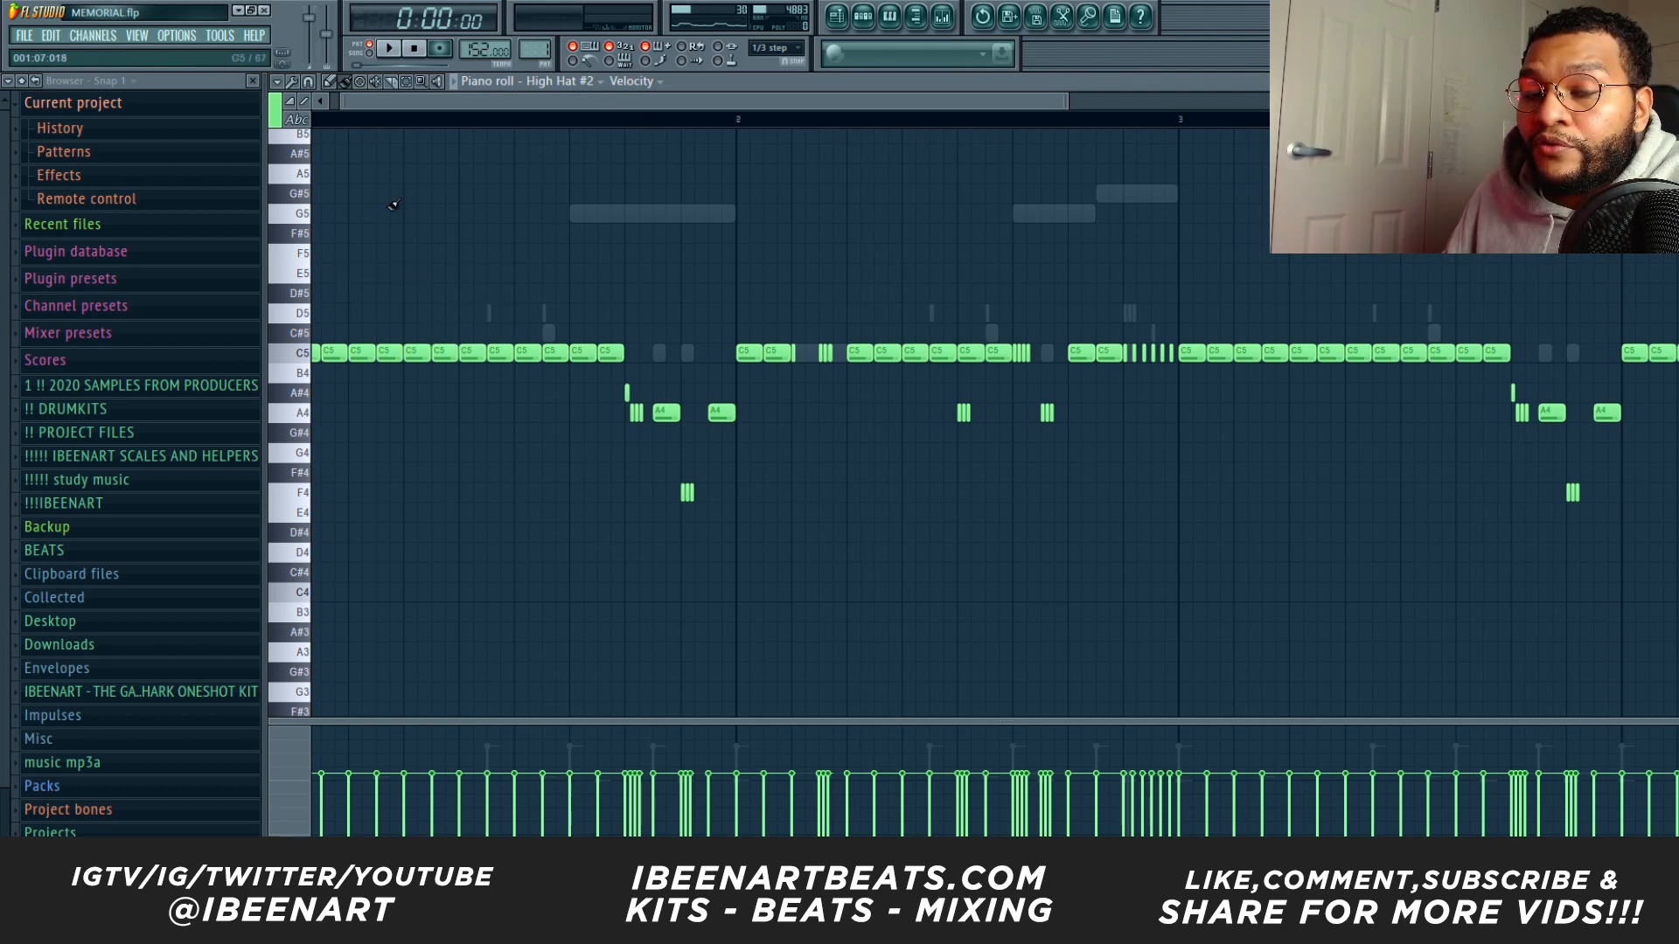
{"action": "scroll", "coordinate": [849, 173], "scroll_direction": "down", "scroll_amount": 5}
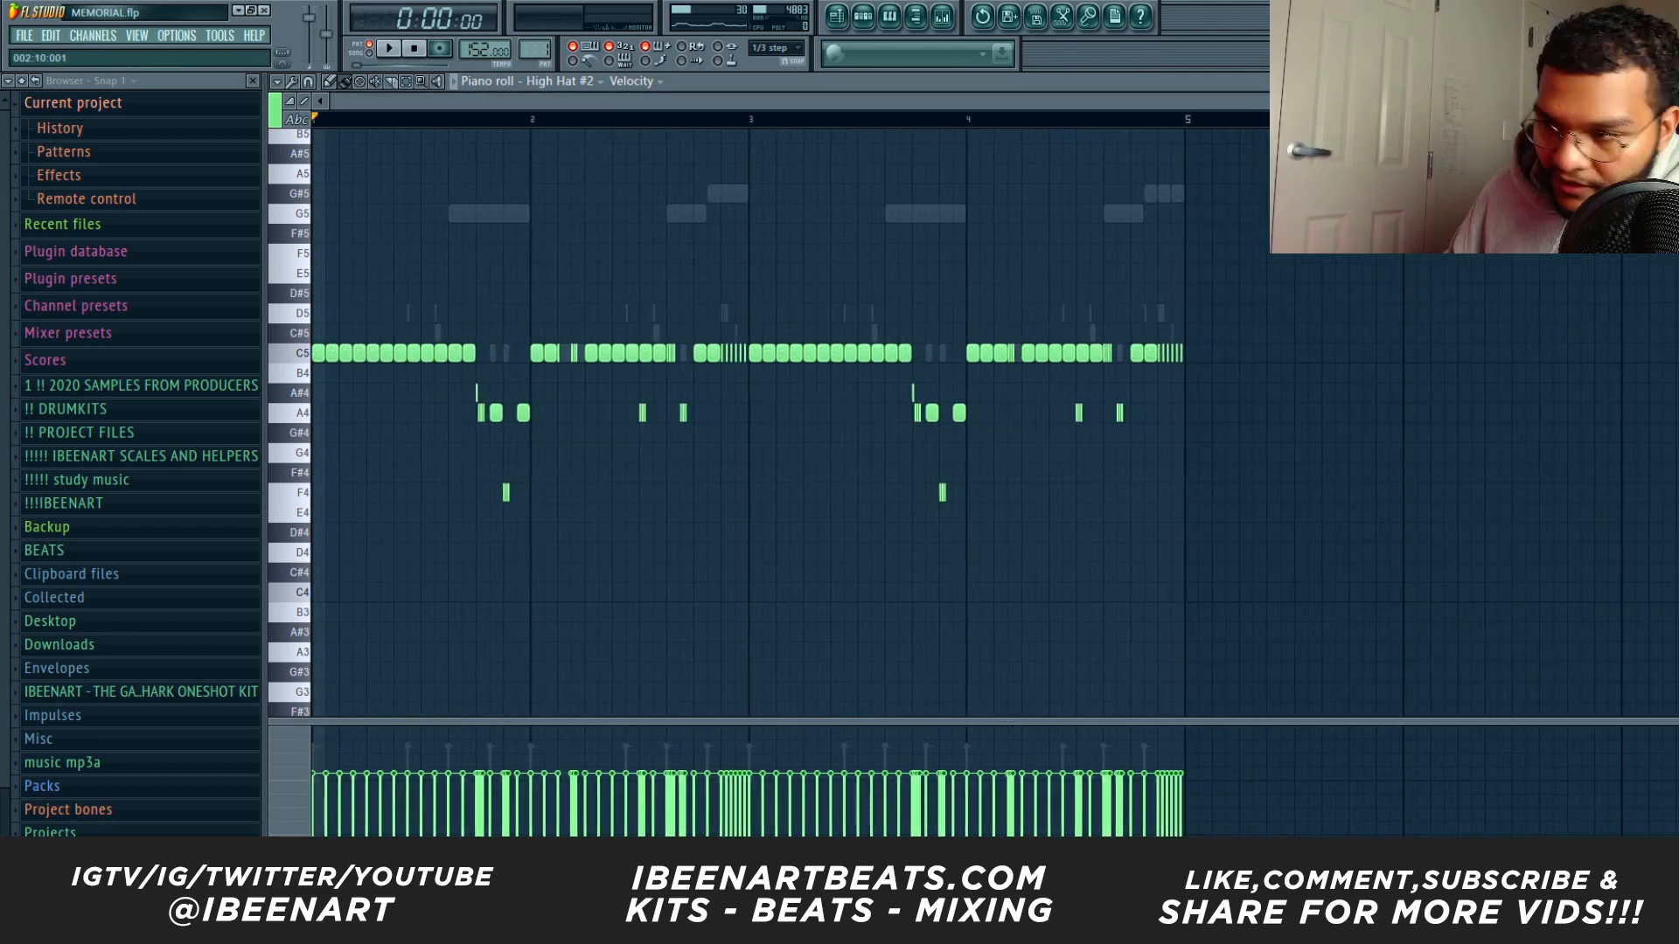
{"action": "scroll", "coordinate": [559, 262], "scroll_direction": "up", "scroll_amount": 5}
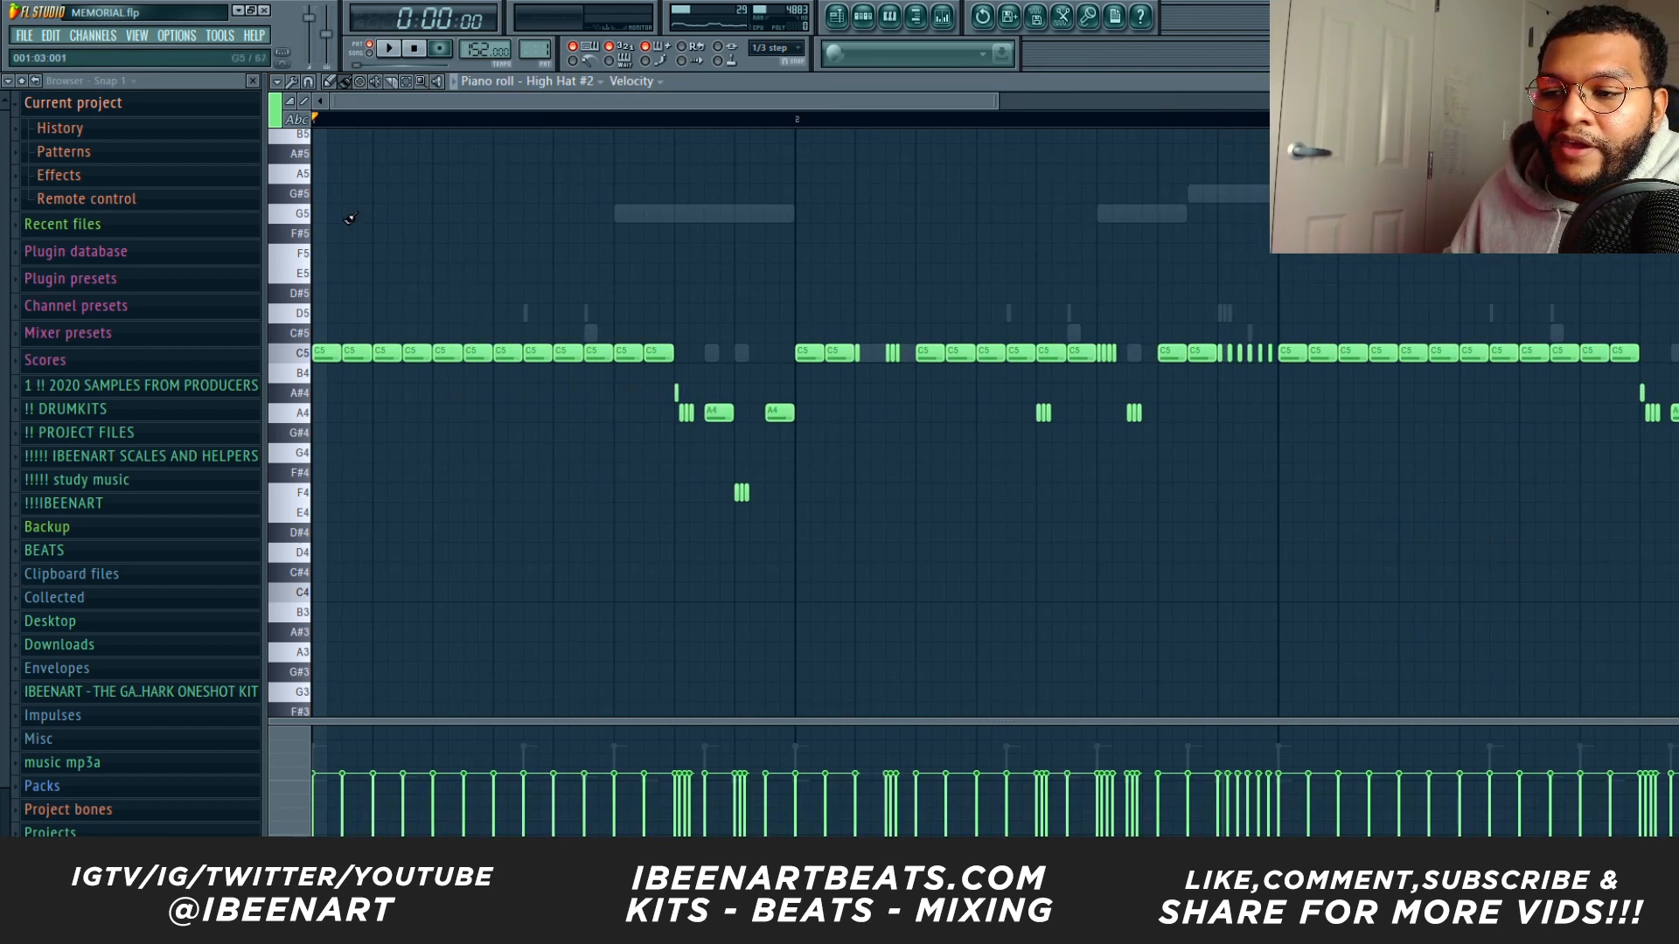
{"action": "mouse_move", "coordinate": [350, 219]}
{"action": "left_mouse_down"}
{"action": "mouse_move", "coordinate": [446, 233]}
{"action": "mouse_move", "coordinate": [564, 332]}
{"action": "mouse_move", "coordinate": [626, 314]}
{"action": "left_mouse_up"}
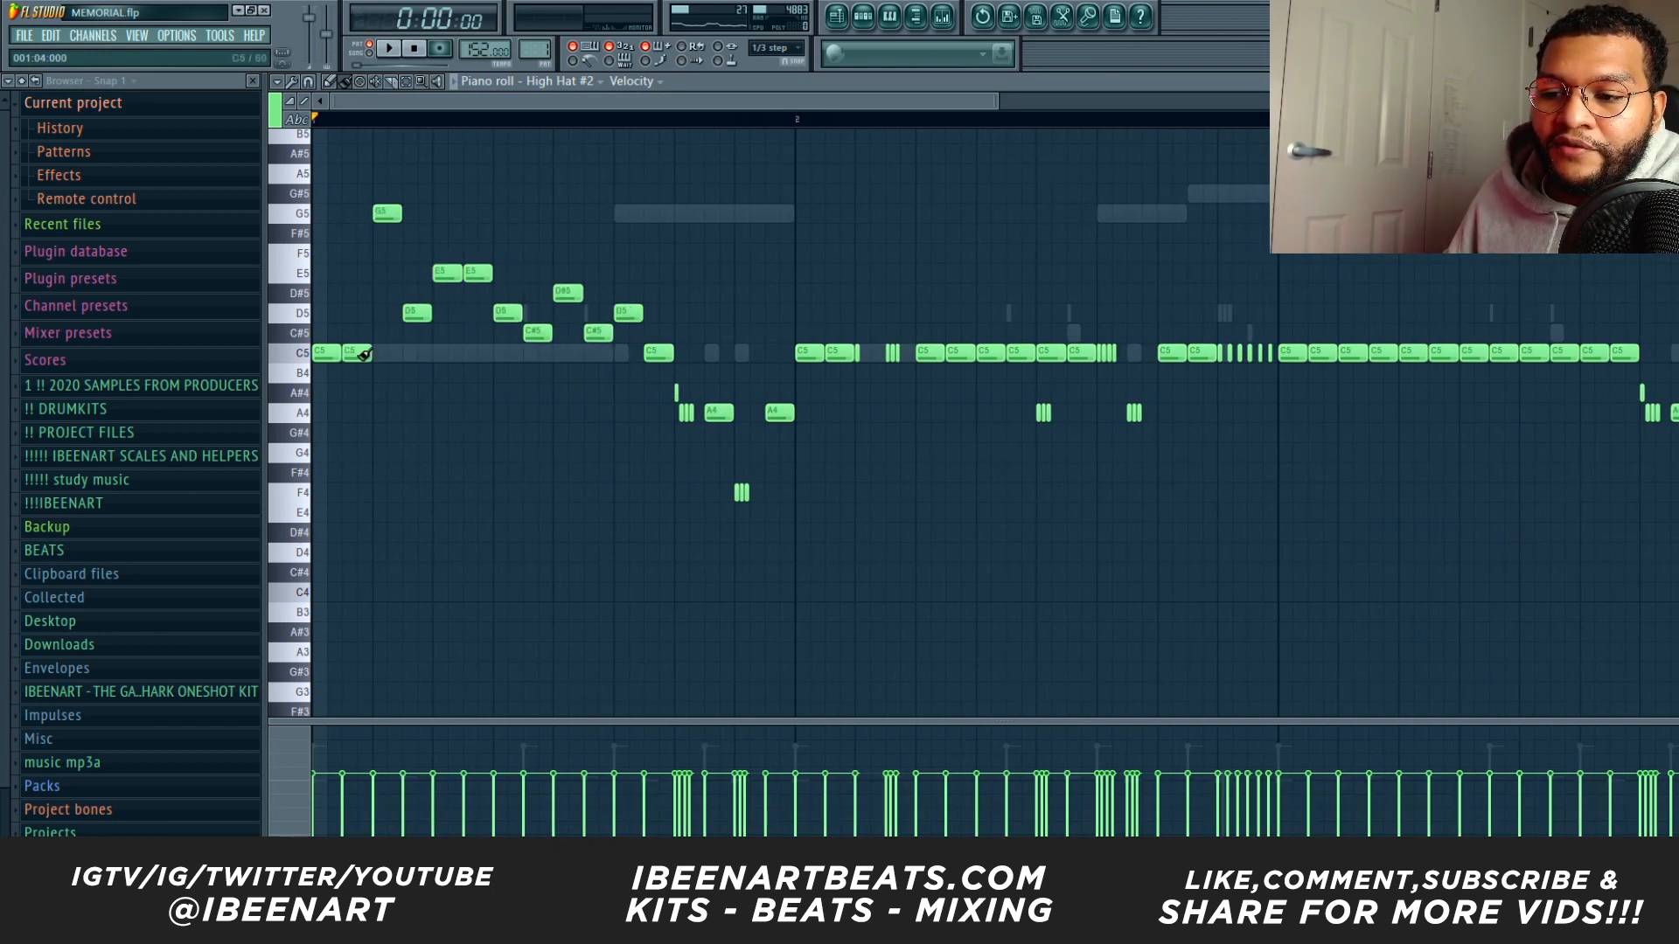
{"action": "key", "text": "ctrl+z"}
{"action": "scroll", "coordinate": [791, 169], "scroll_direction": "down", "scroll_amount": 1}
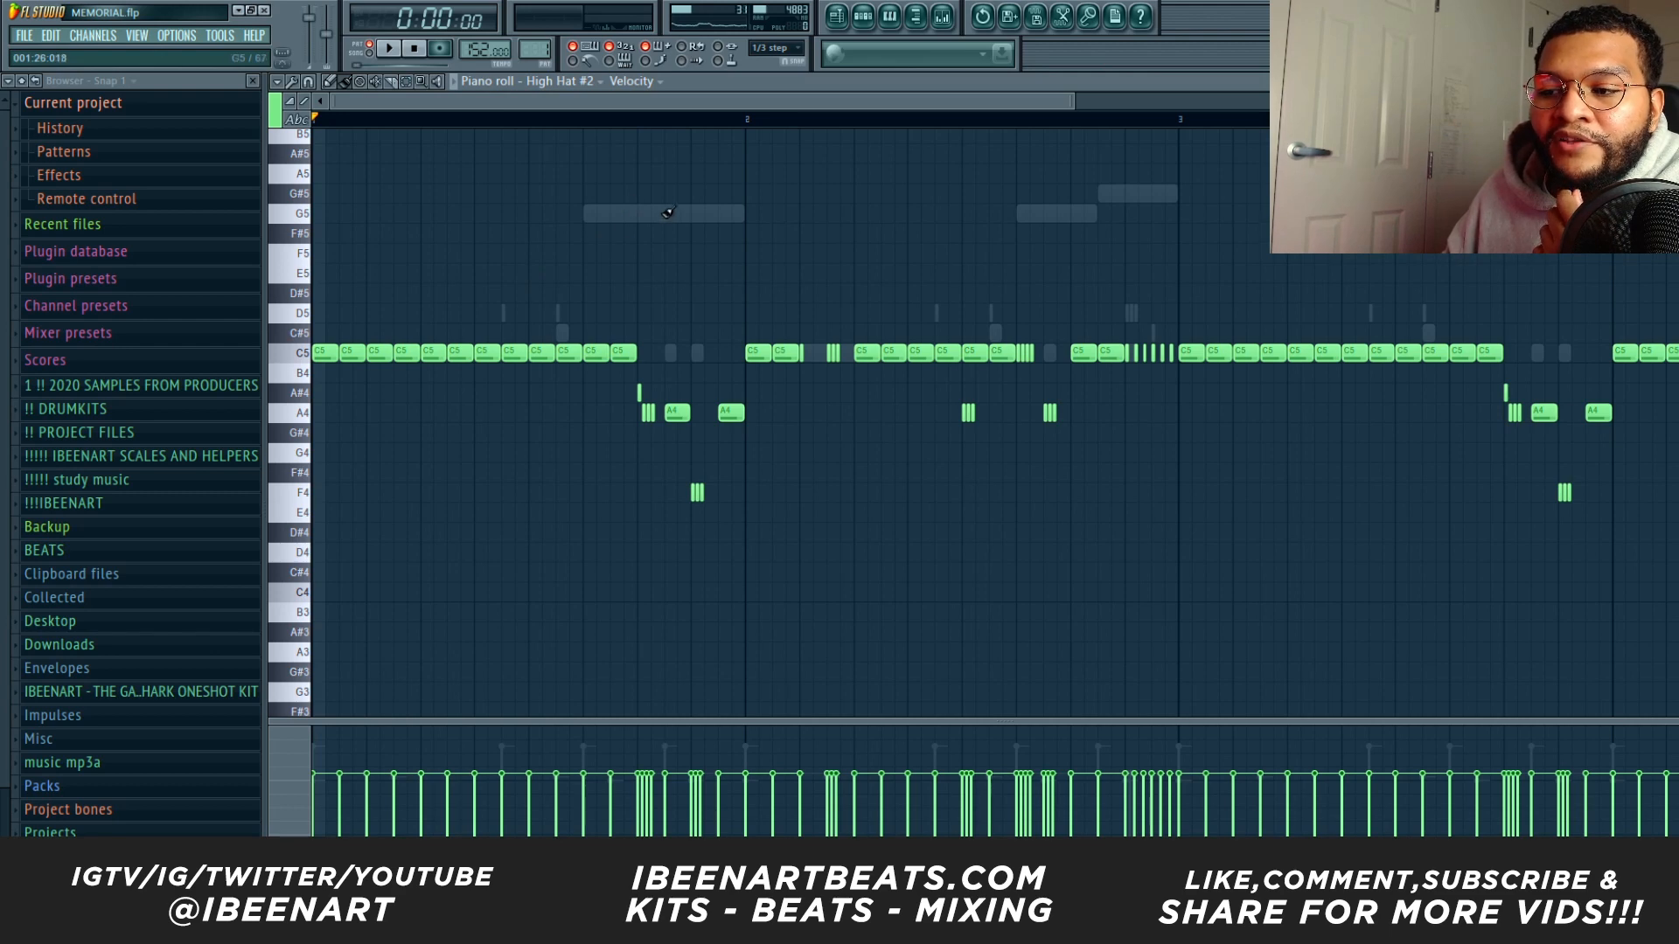
Play Pattern 1 while viewing the High Hat #2 notes, and stop playback.
{"action": "left_click", "coordinate": [869, 23]}
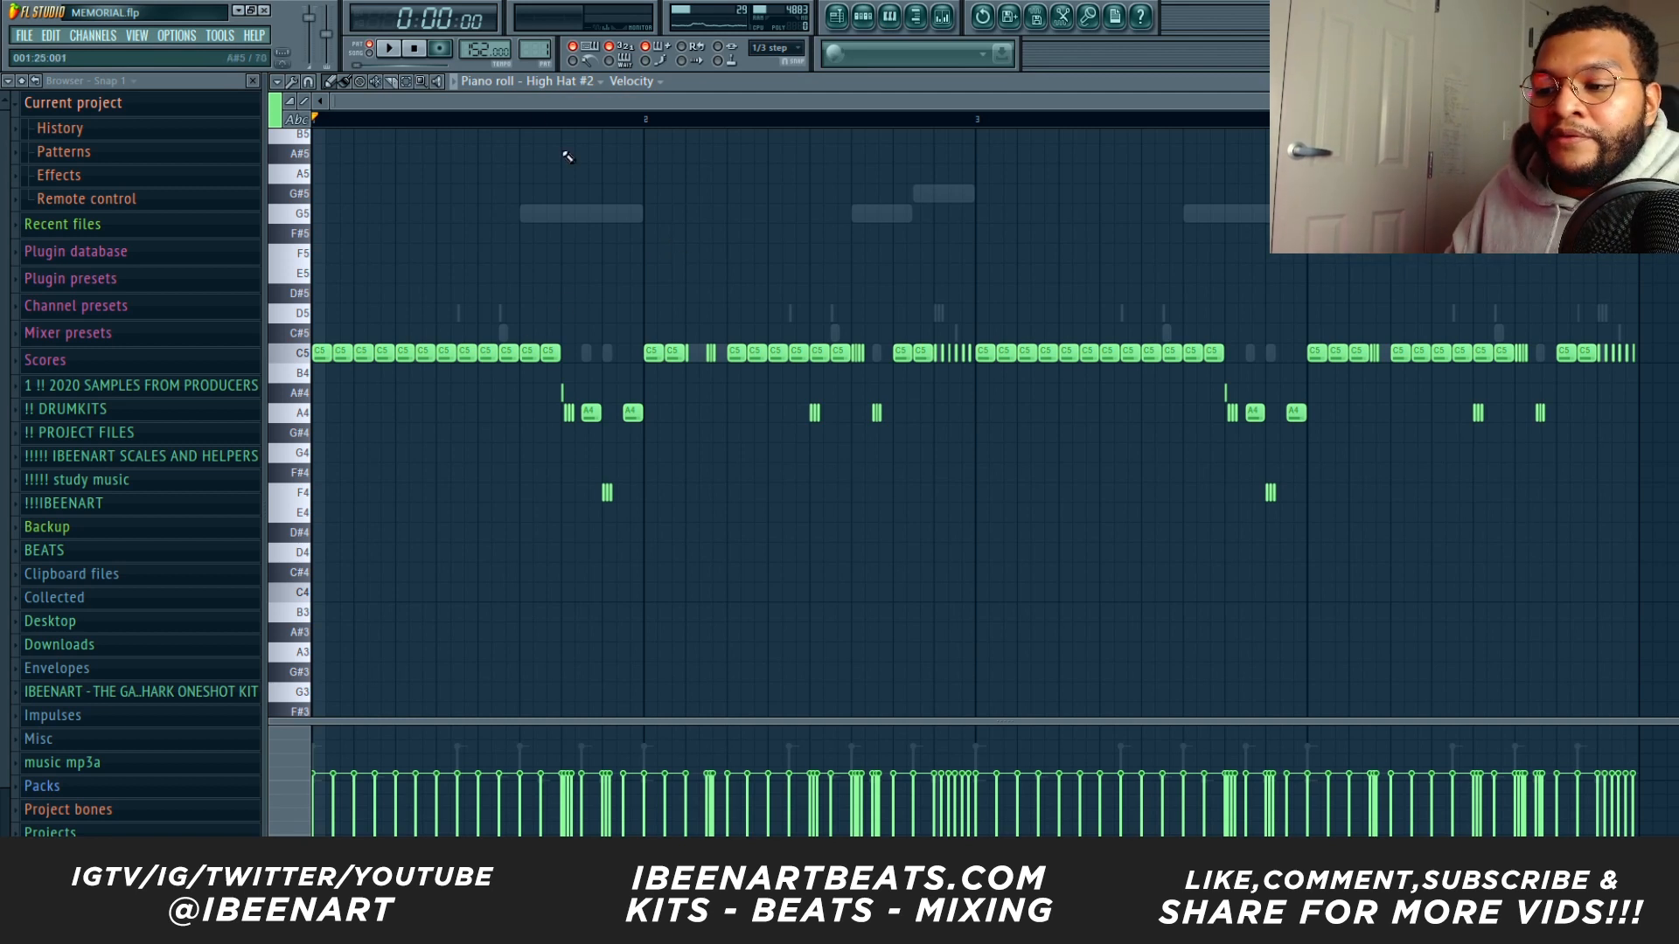
{"action": "key", "text": "space"}
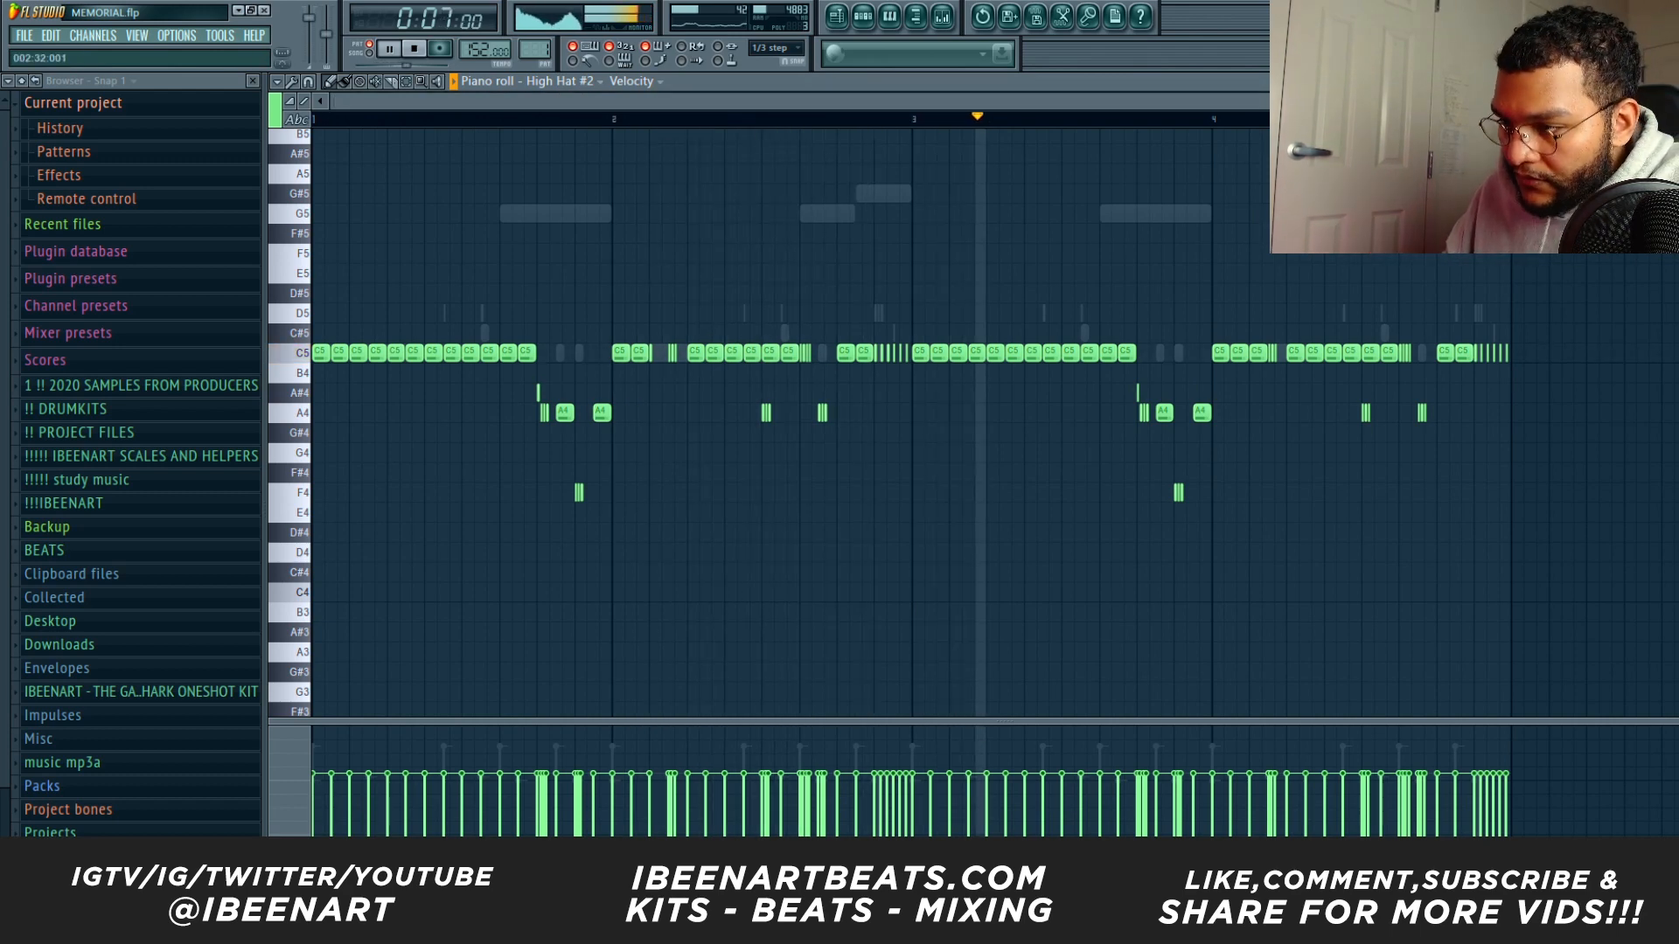
{"action": "scroll", "coordinate": [936, 114], "scroll_direction": "down", "scroll_amount": 2}
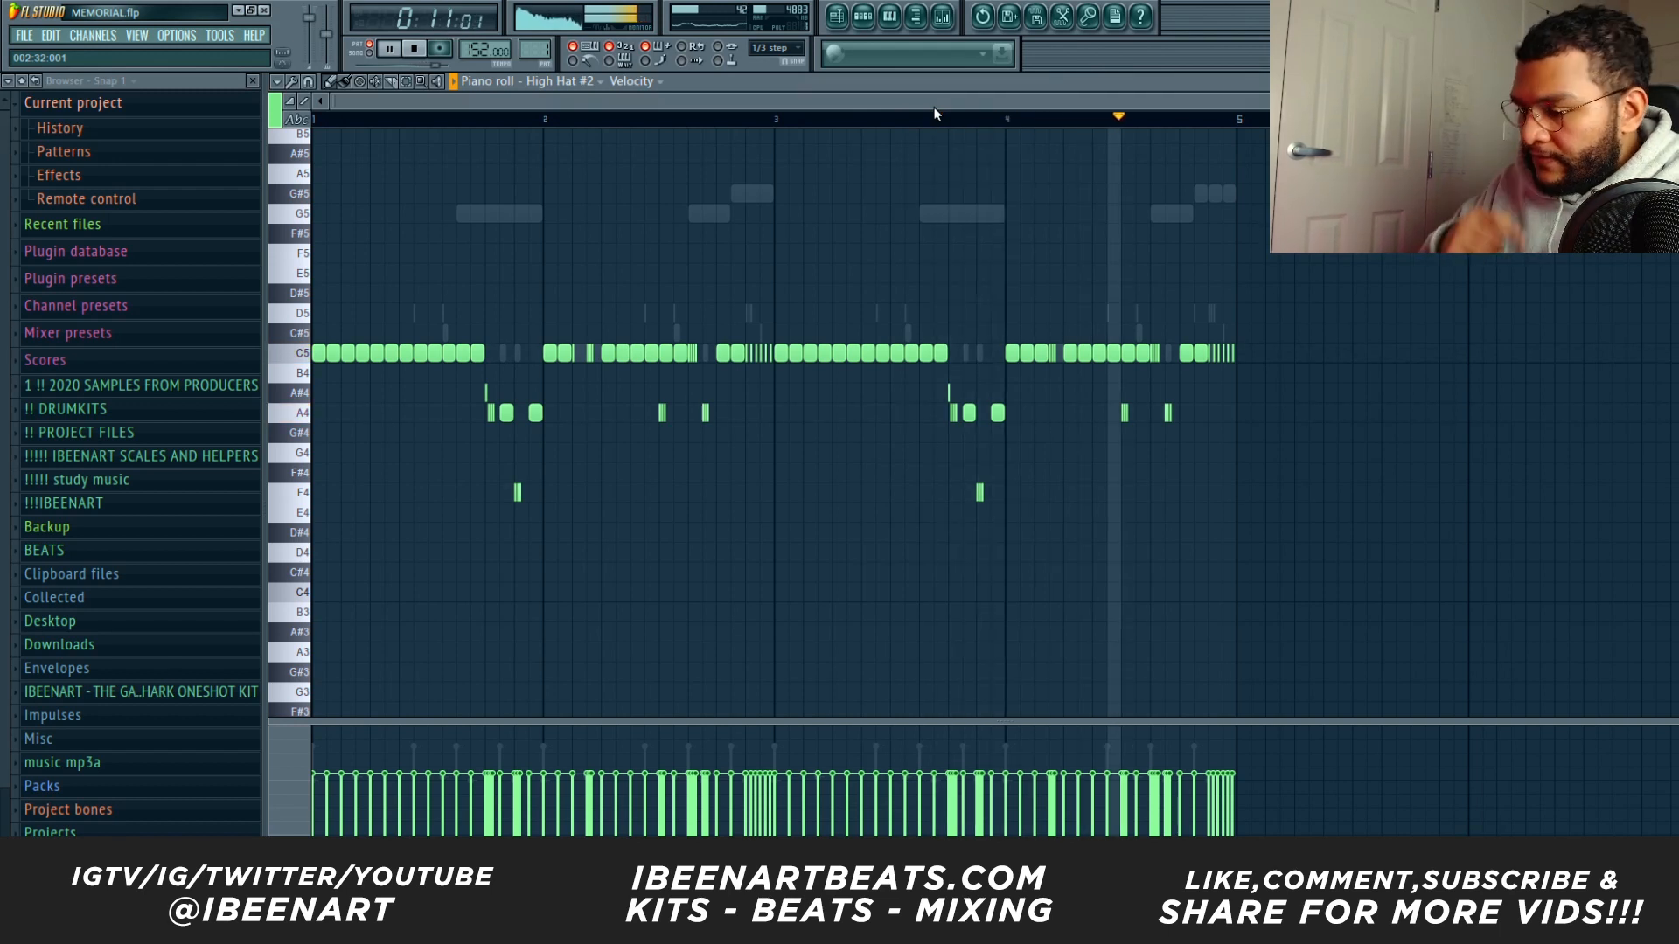
{"action": "key", "text": "space"}
{"action": "scroll", "coordinate": [668, 105], "scroll_direction": "up", "scroll_amount": 2}
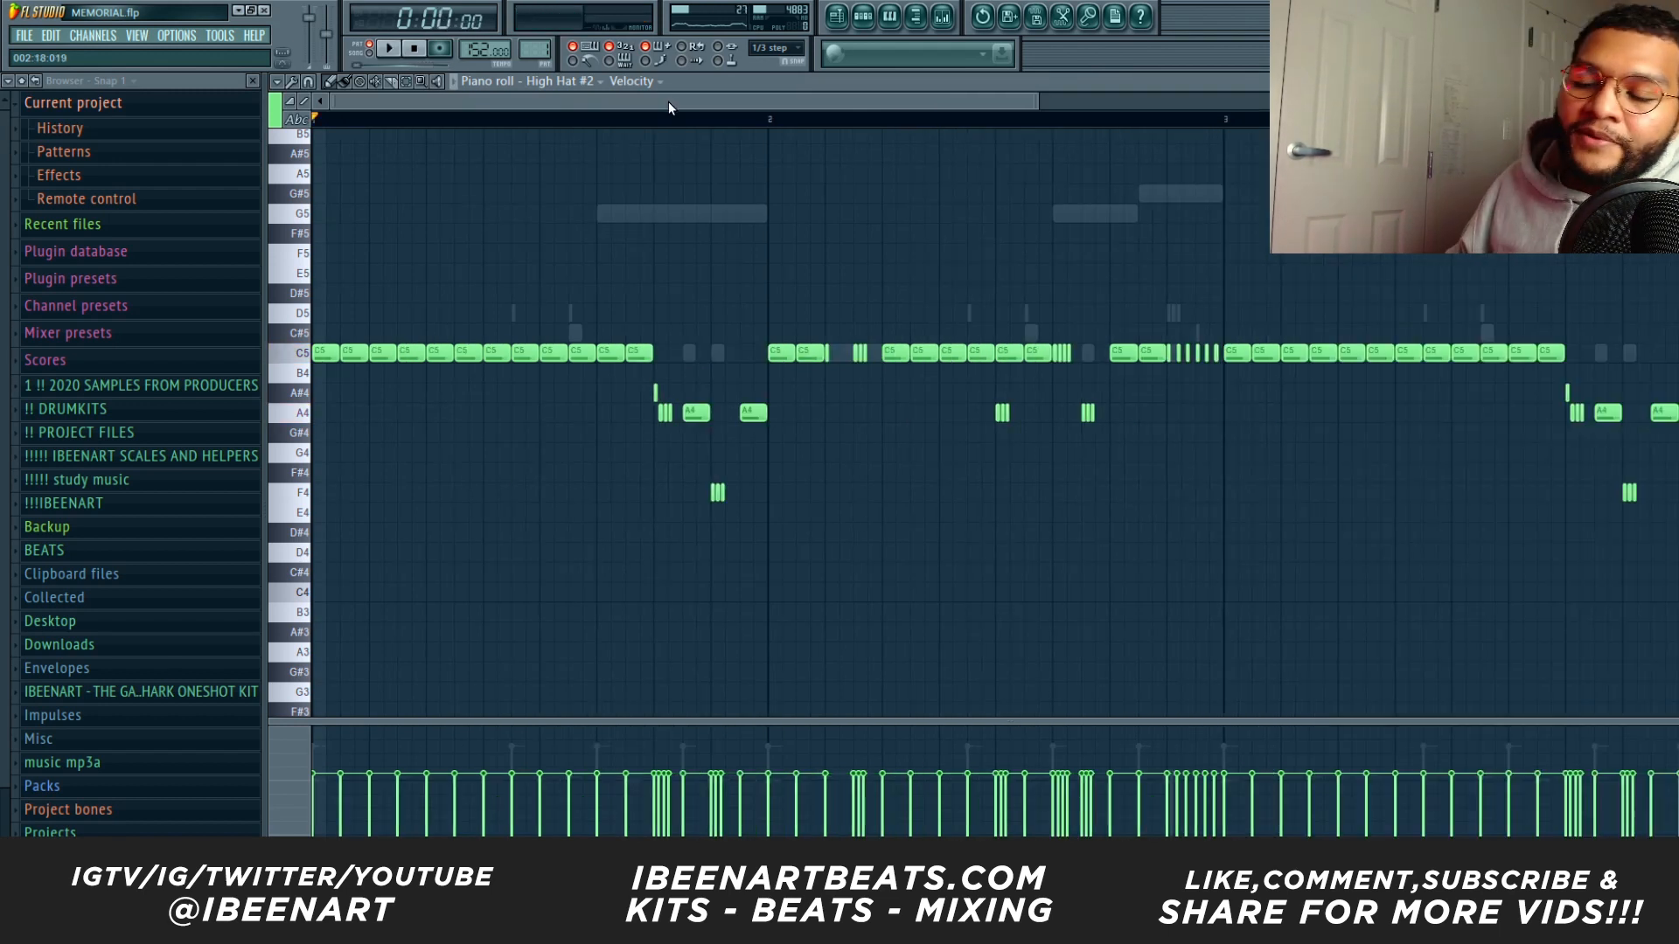
{"action": "scroll", "coordinate": [668, 102], "scroll_direction": "down", "scroll_amount": 1}
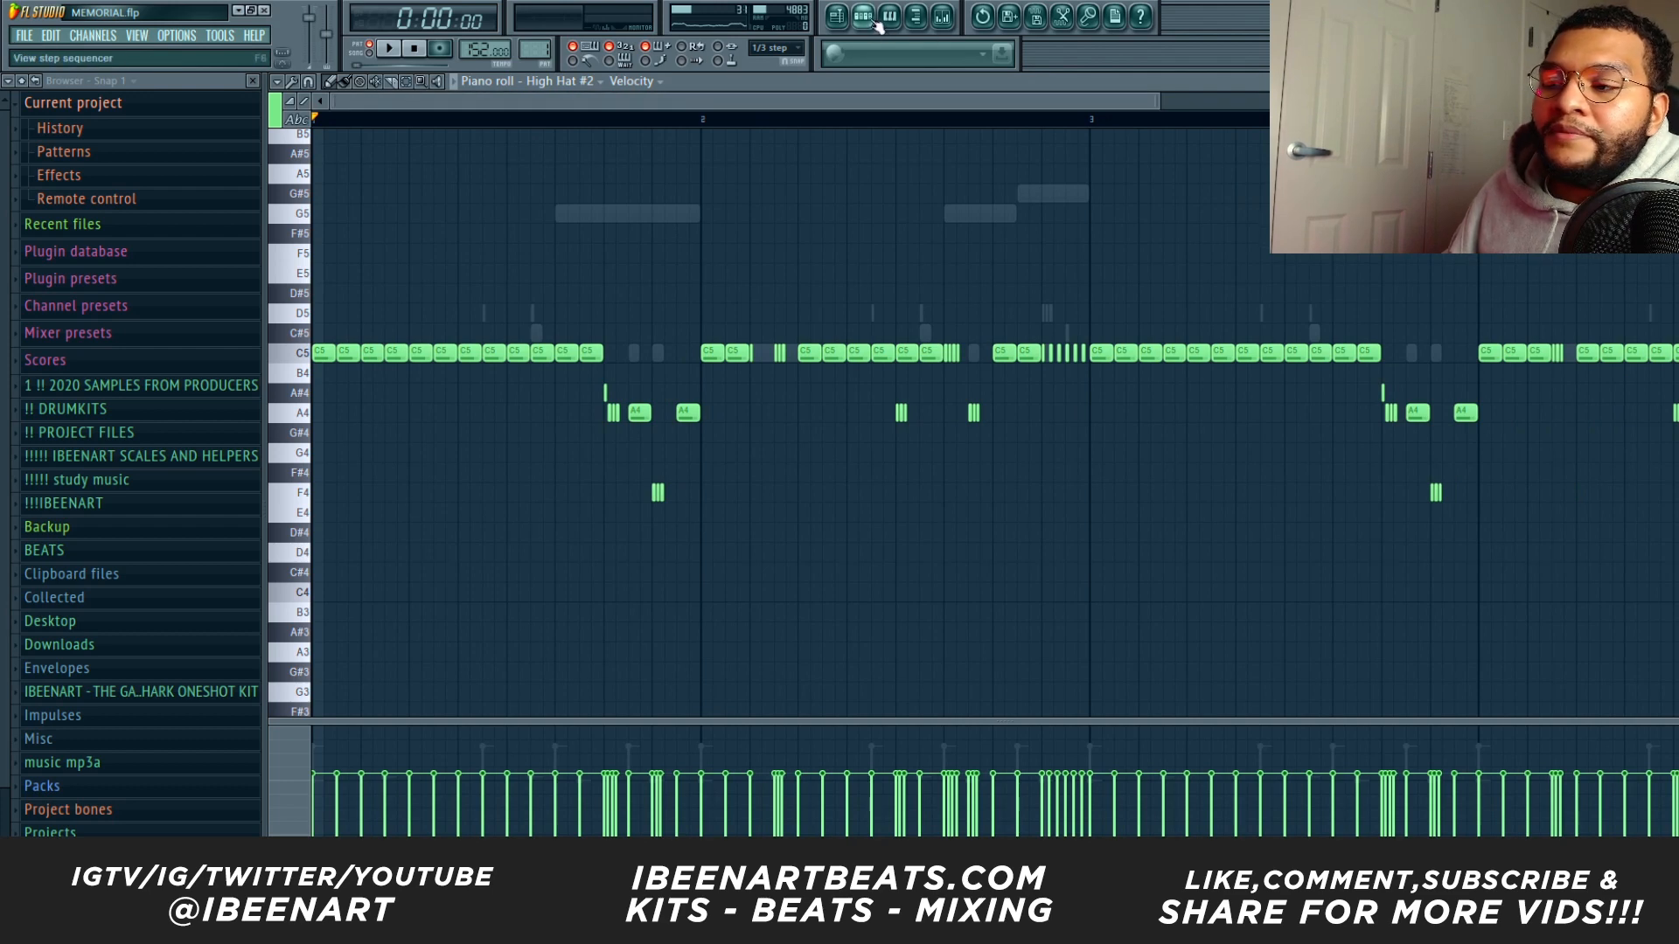
Open the SNARE channel's mixer track, show its Fruity Love Philter effect, and place the effect window clear of the mixer.
{"action": "left_click", "coordinate": [878, 26]}
{"action": "left_click", "coordinate": [505, 492]}
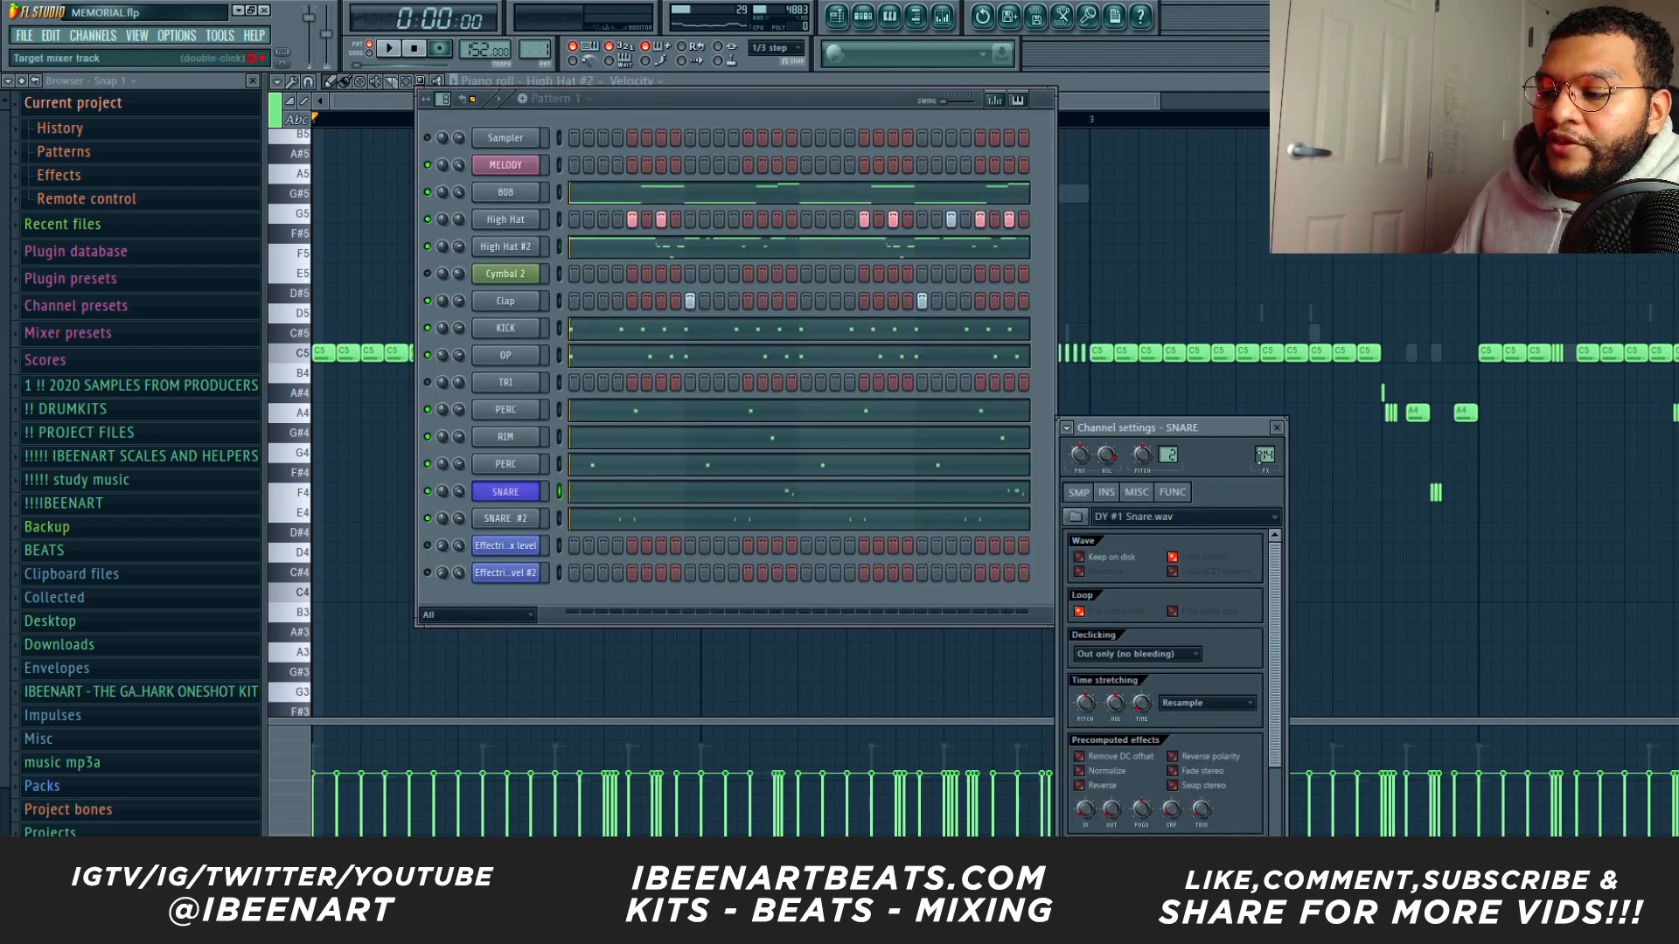
{"action": "double_click", "coordinate": [1265, 455]}
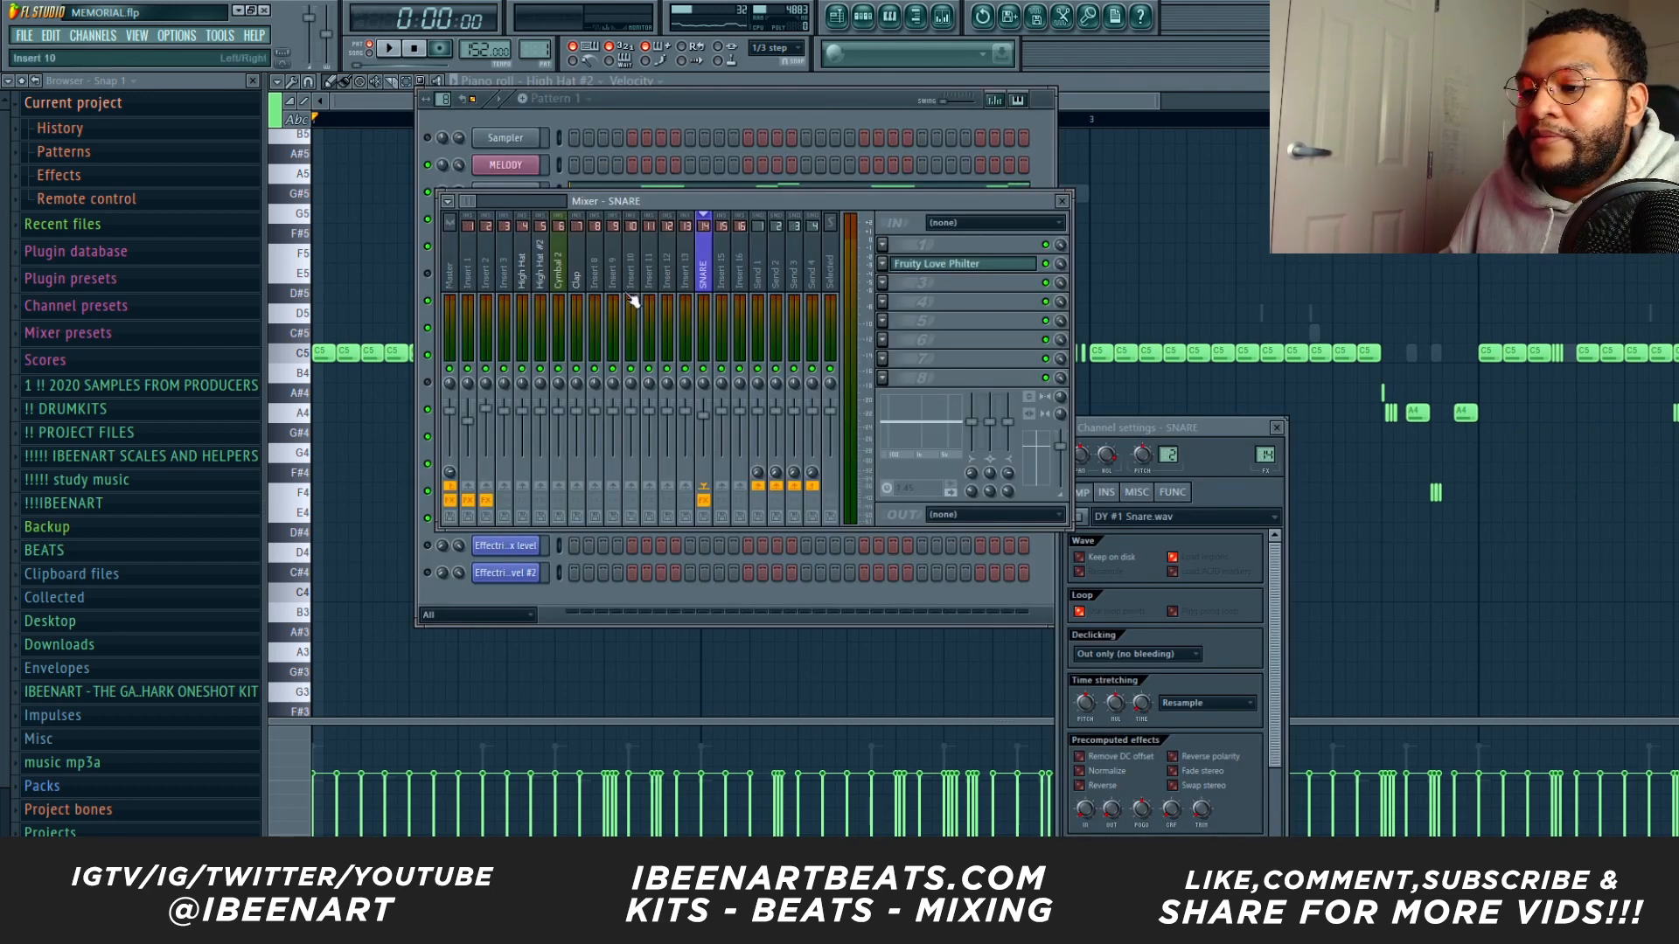
{"action": "left_click", "coordinate": [965, 265]}
{"action": "left_click_drag", "start_coordinate": [643, 244], "coordinate": [1061, 145]}
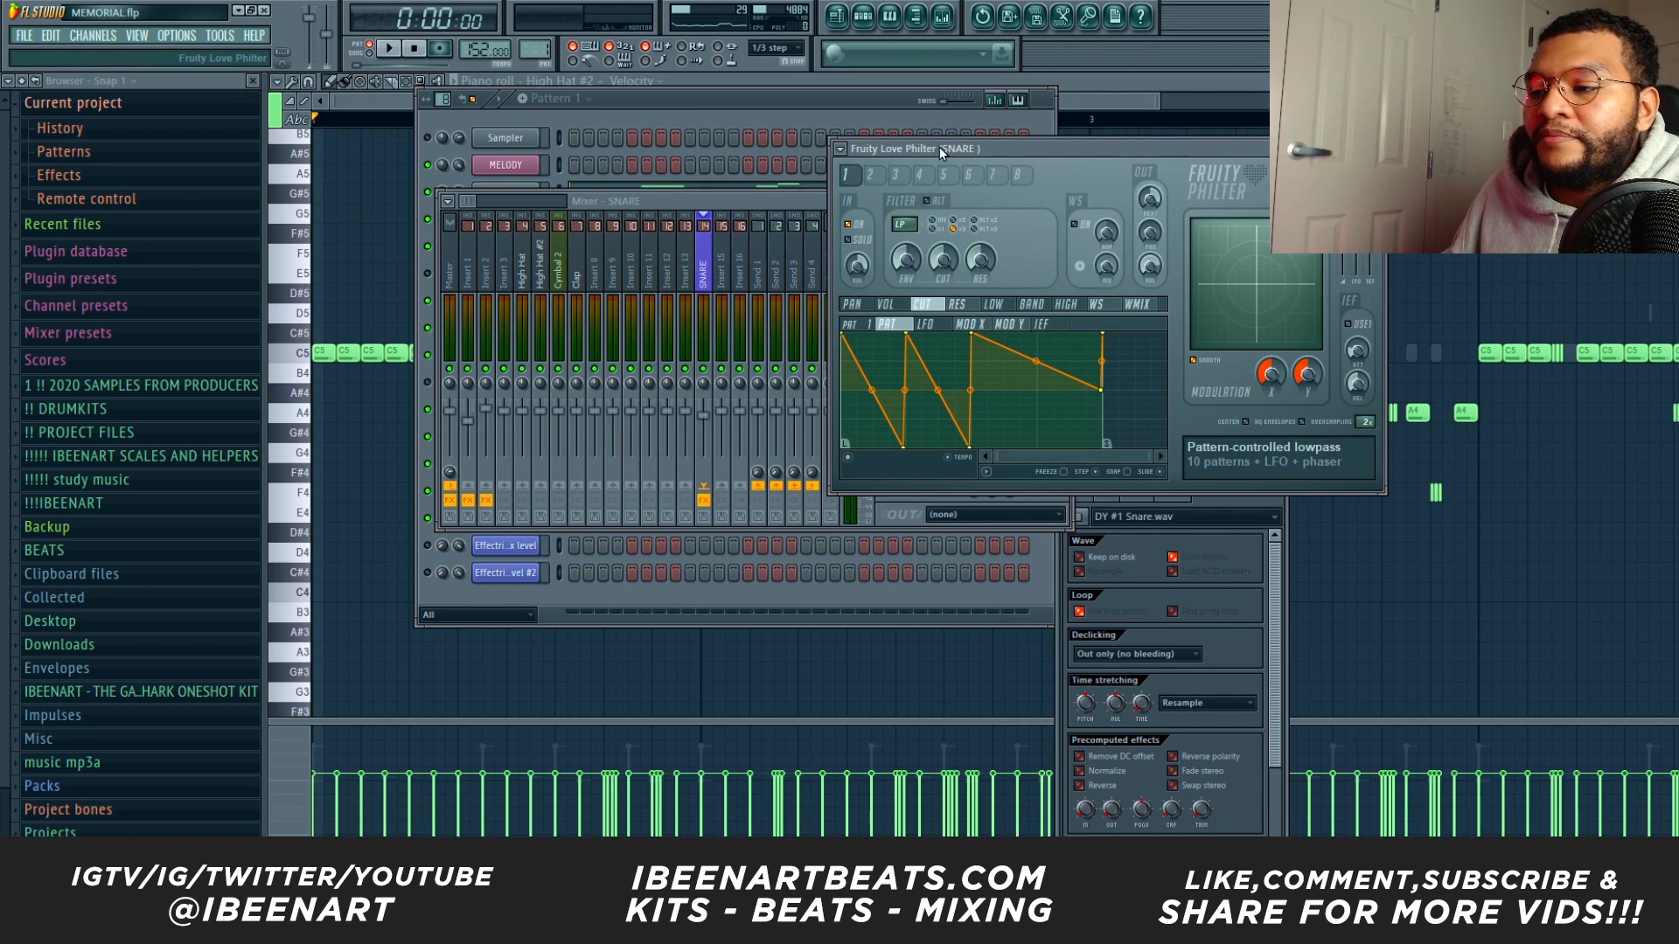
{"action": "left_click_drag", "start_coordinate": [940, 149], "coordinate": [1006, 131]}
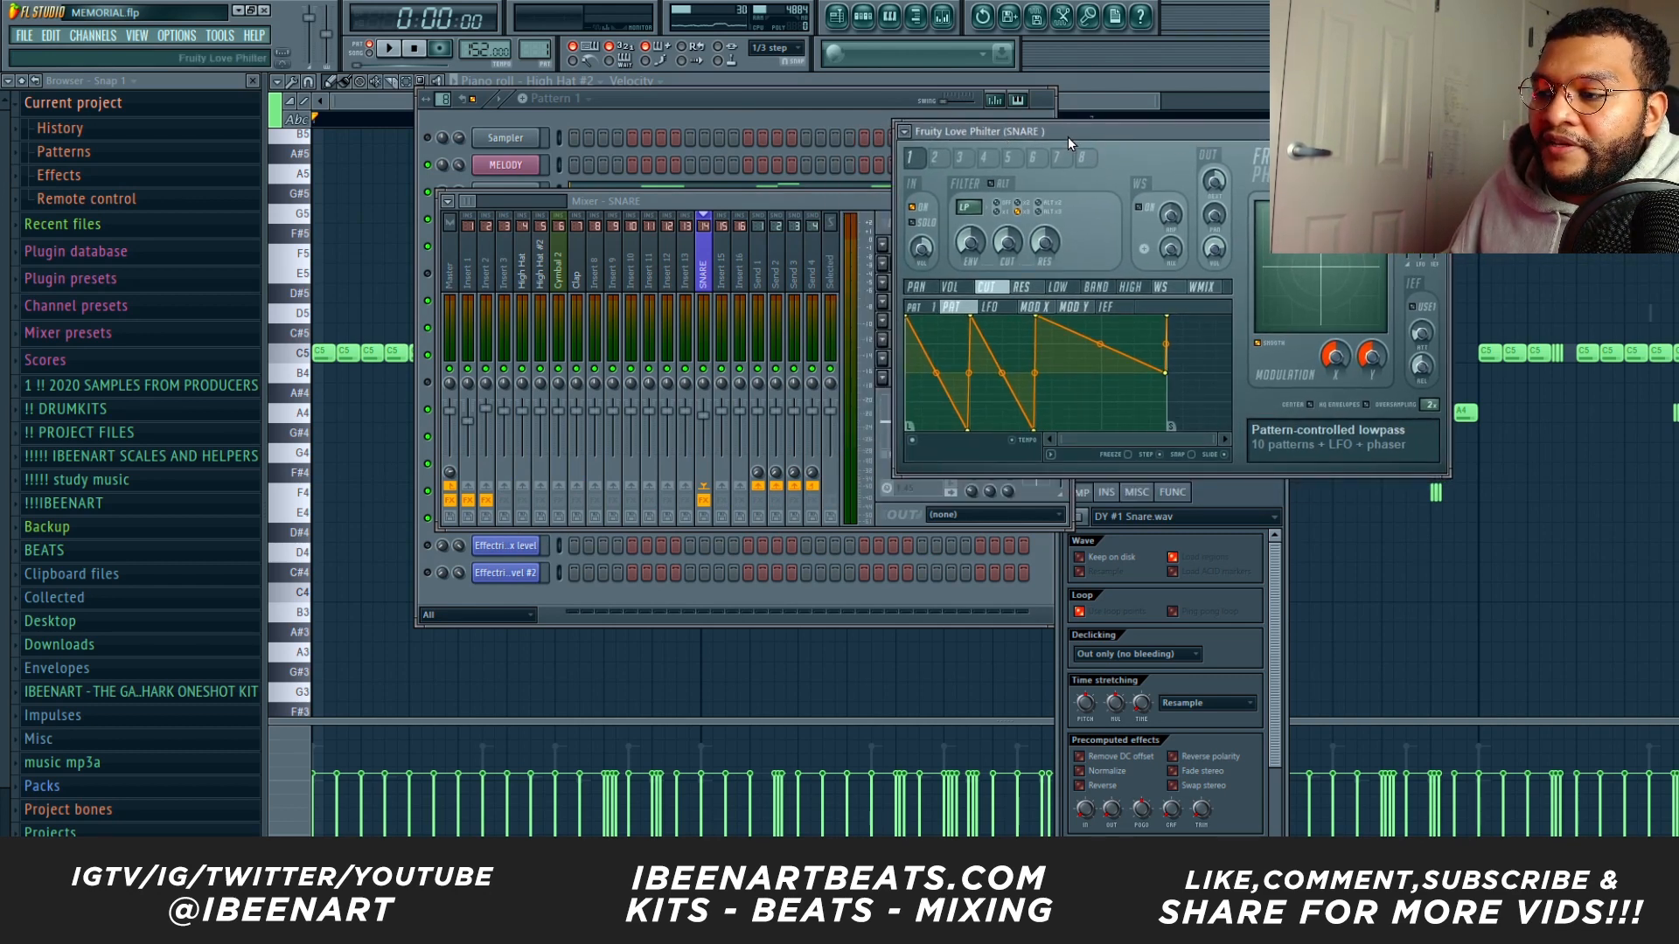
{"action": "left_click_drag", "start_coordinate": [1067, 136], "coordinate": [1311, 122]}
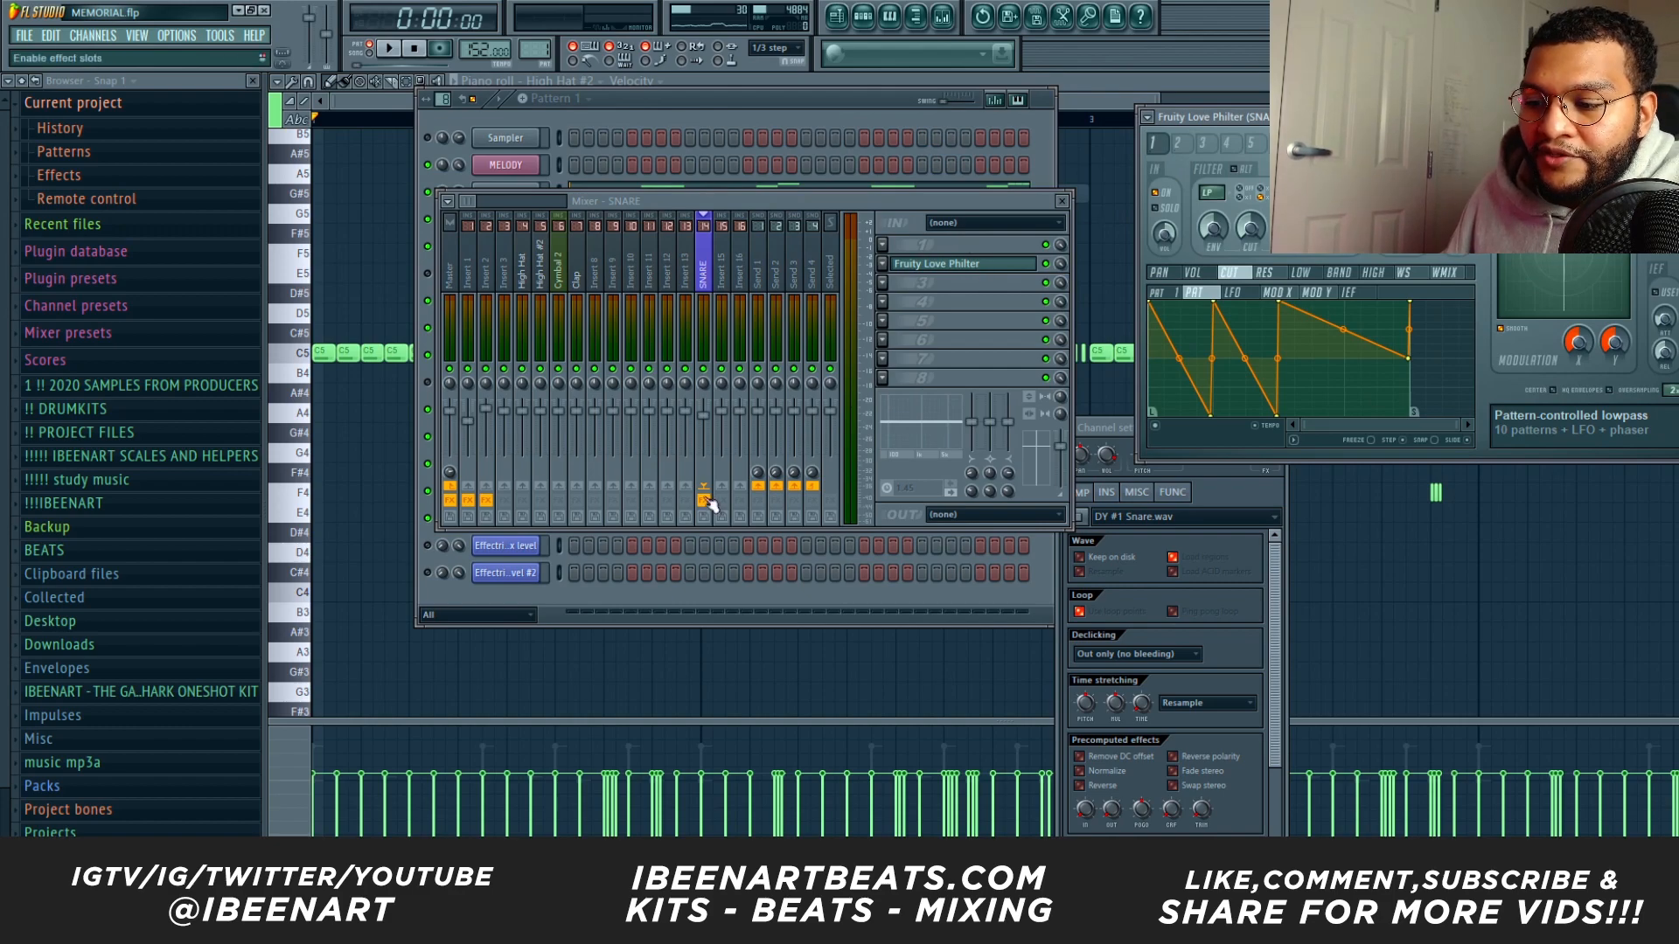
Play the SNARE and SNARE #2 channels of Pattern 1 on their own and select the SNARE mixer track.
{"action": "left_click", "coordinate": [637, 600]}
{"action": "key", "text": "space"}
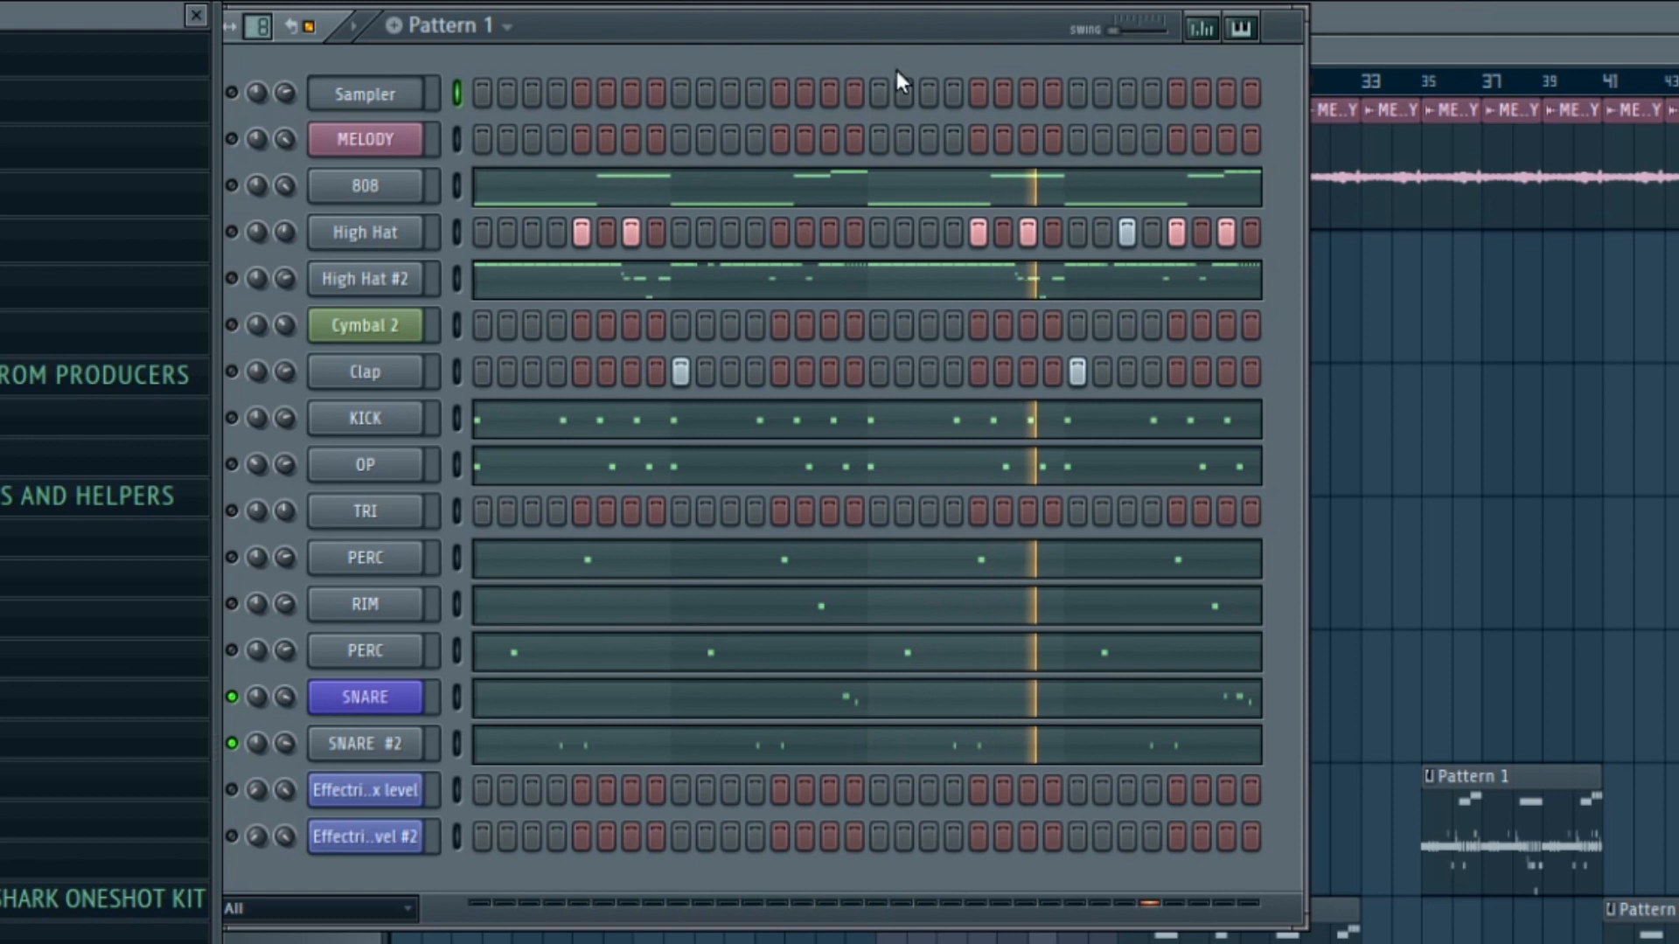
{"action": "key", "text": "F9"}
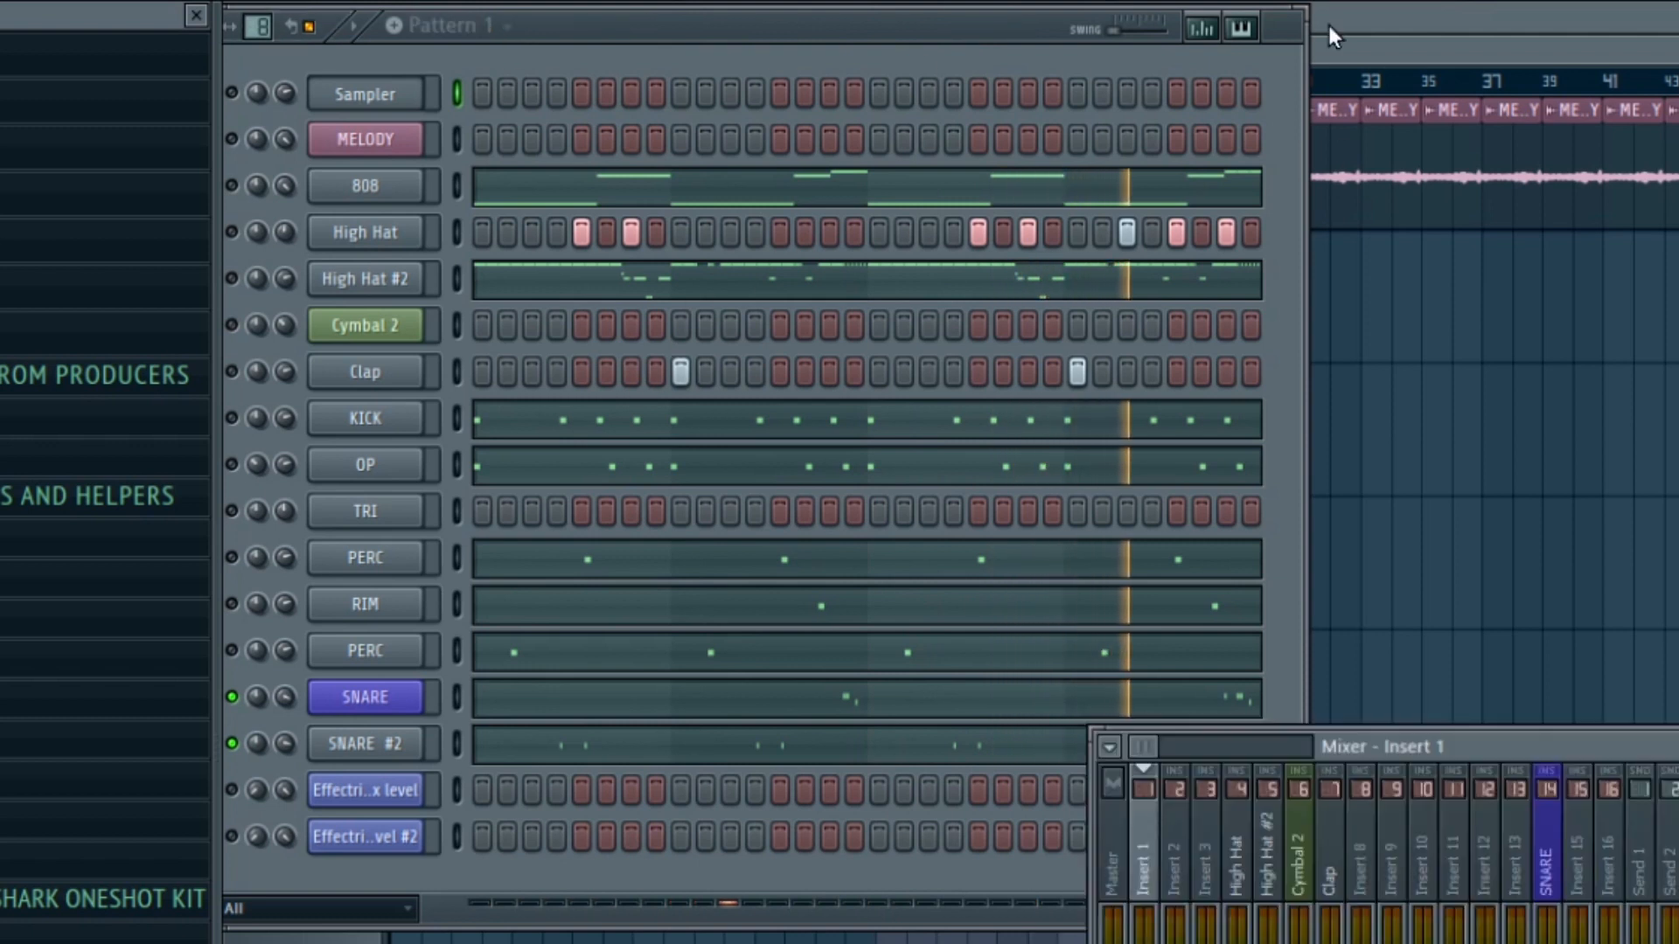
{"action": "left_click", "coordinate": [1547, 865]}
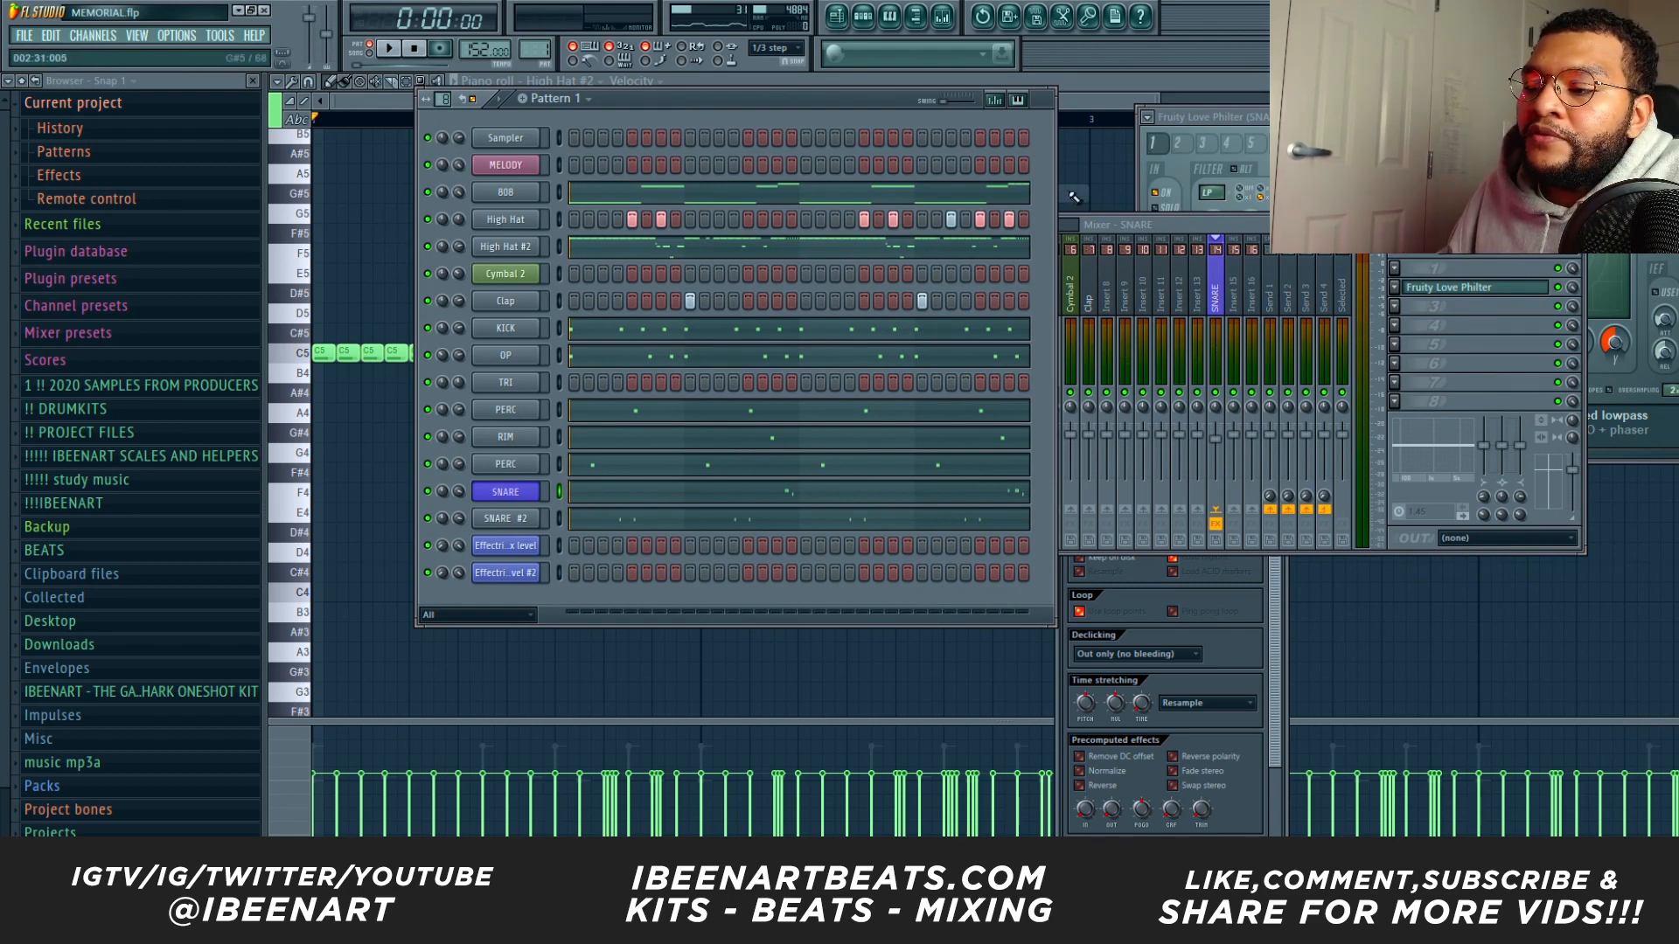
Select the Master mixer track and inspect its Effectrix slot.
{"action": "left_click", "coordinate": [1173, 266]}
{"action": "left_click", "coordinate": [962, 302]}
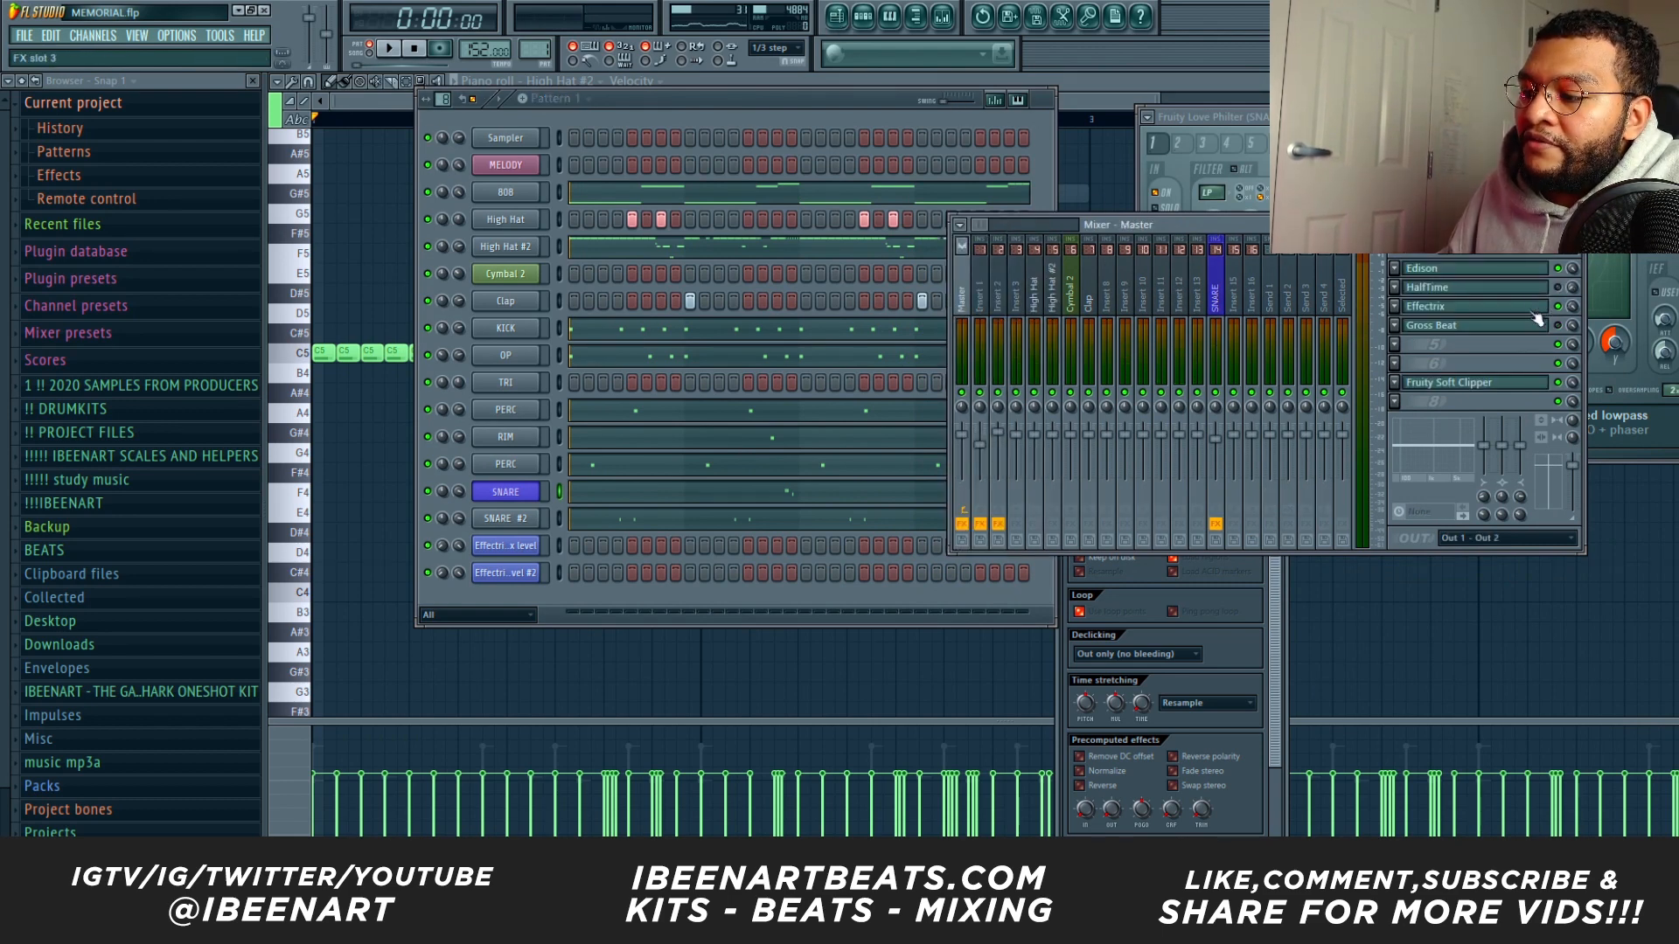
{"action": "left_click", "coordinate": [1534, 310]}
Examine the Effectrix envelope clips on Track 9 of the playlist where Pattern 3 ends and Pattern 2 begins.
{"action": "key", "text": "F5"}
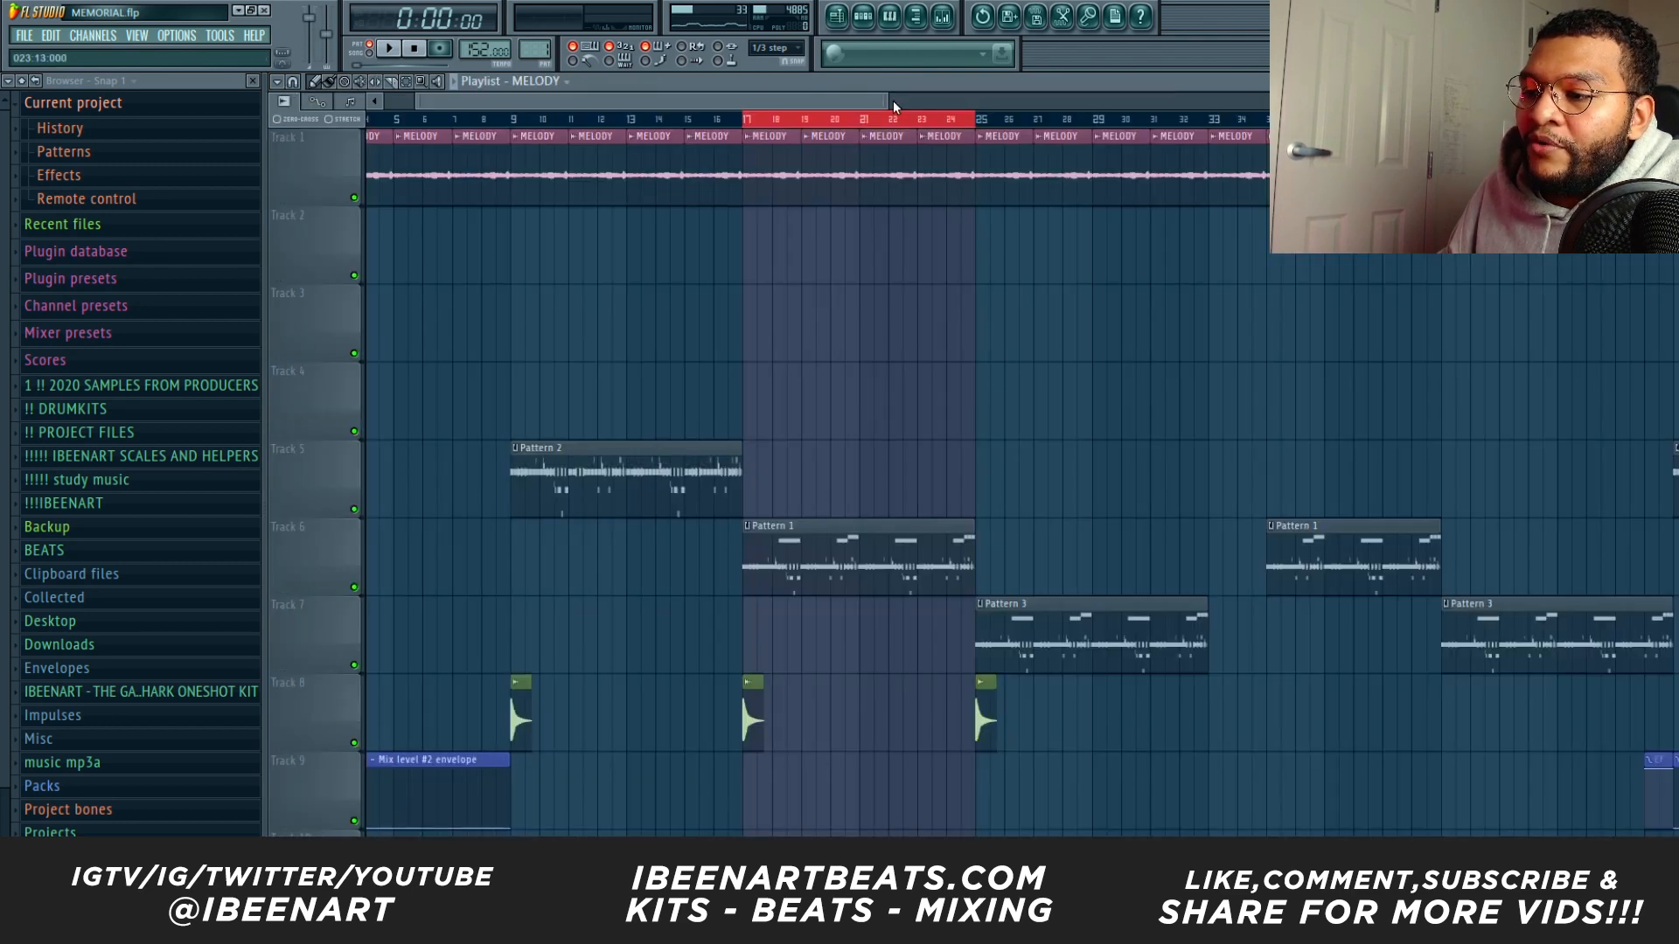
{"action": "left_click_drag", "start_coordinate": [893, 107], "coordinate": [1005, 273]}
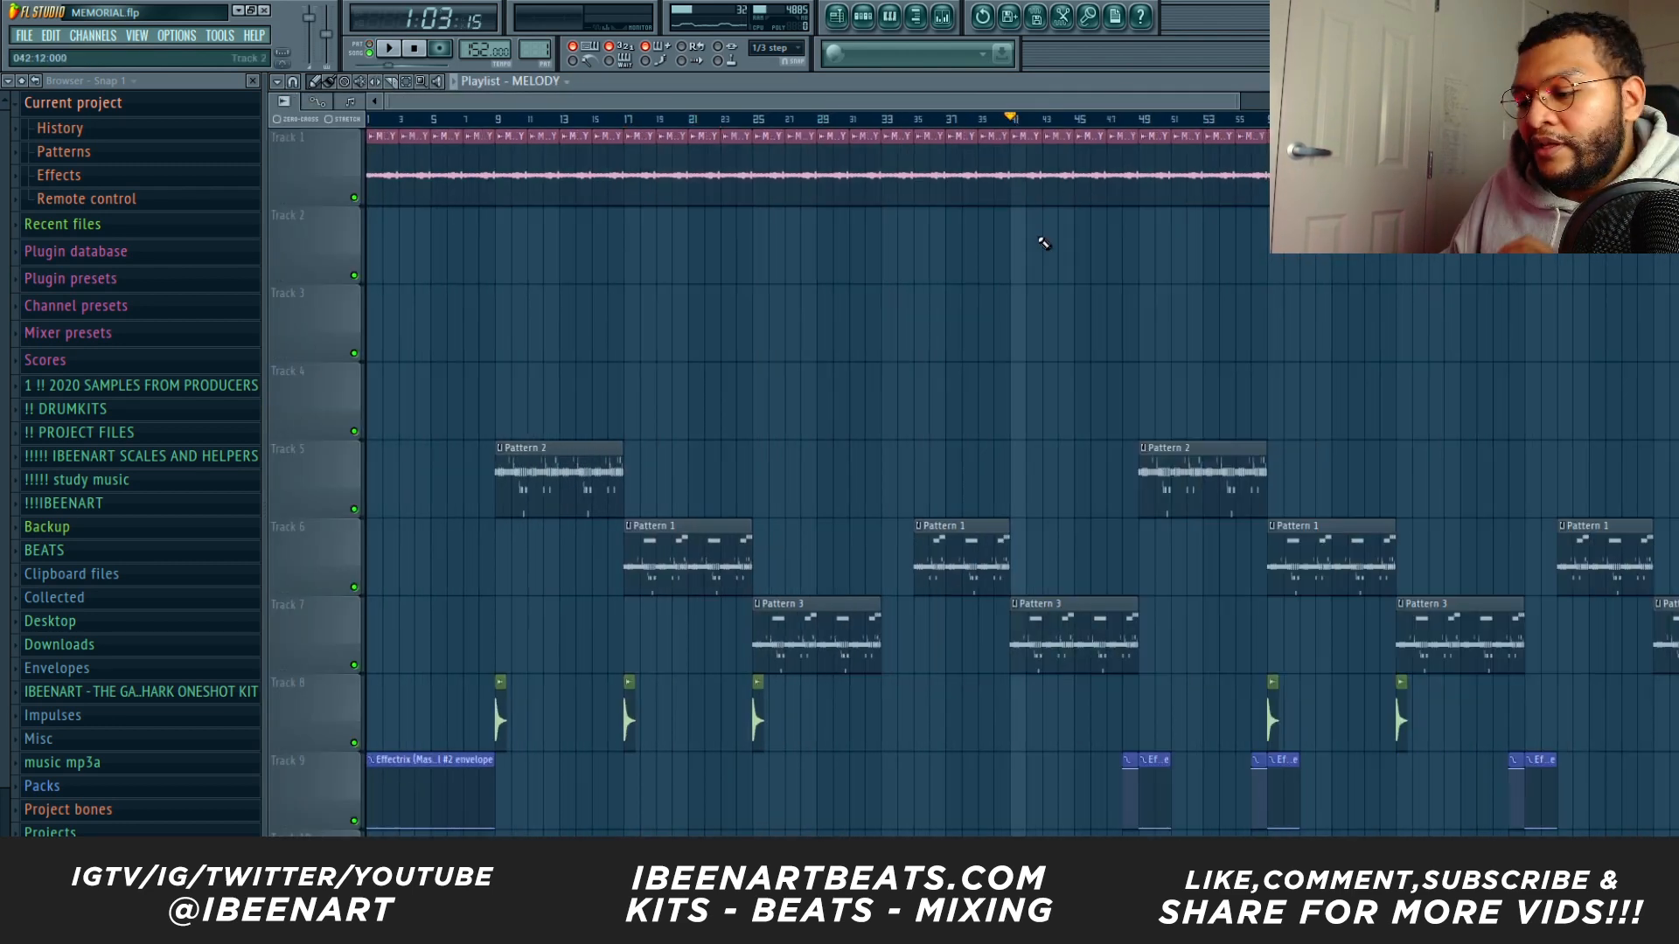
{"action": "scroll", "coordinate": [977, 98], "scroll_direction": "down", "scroll_amount": 1}
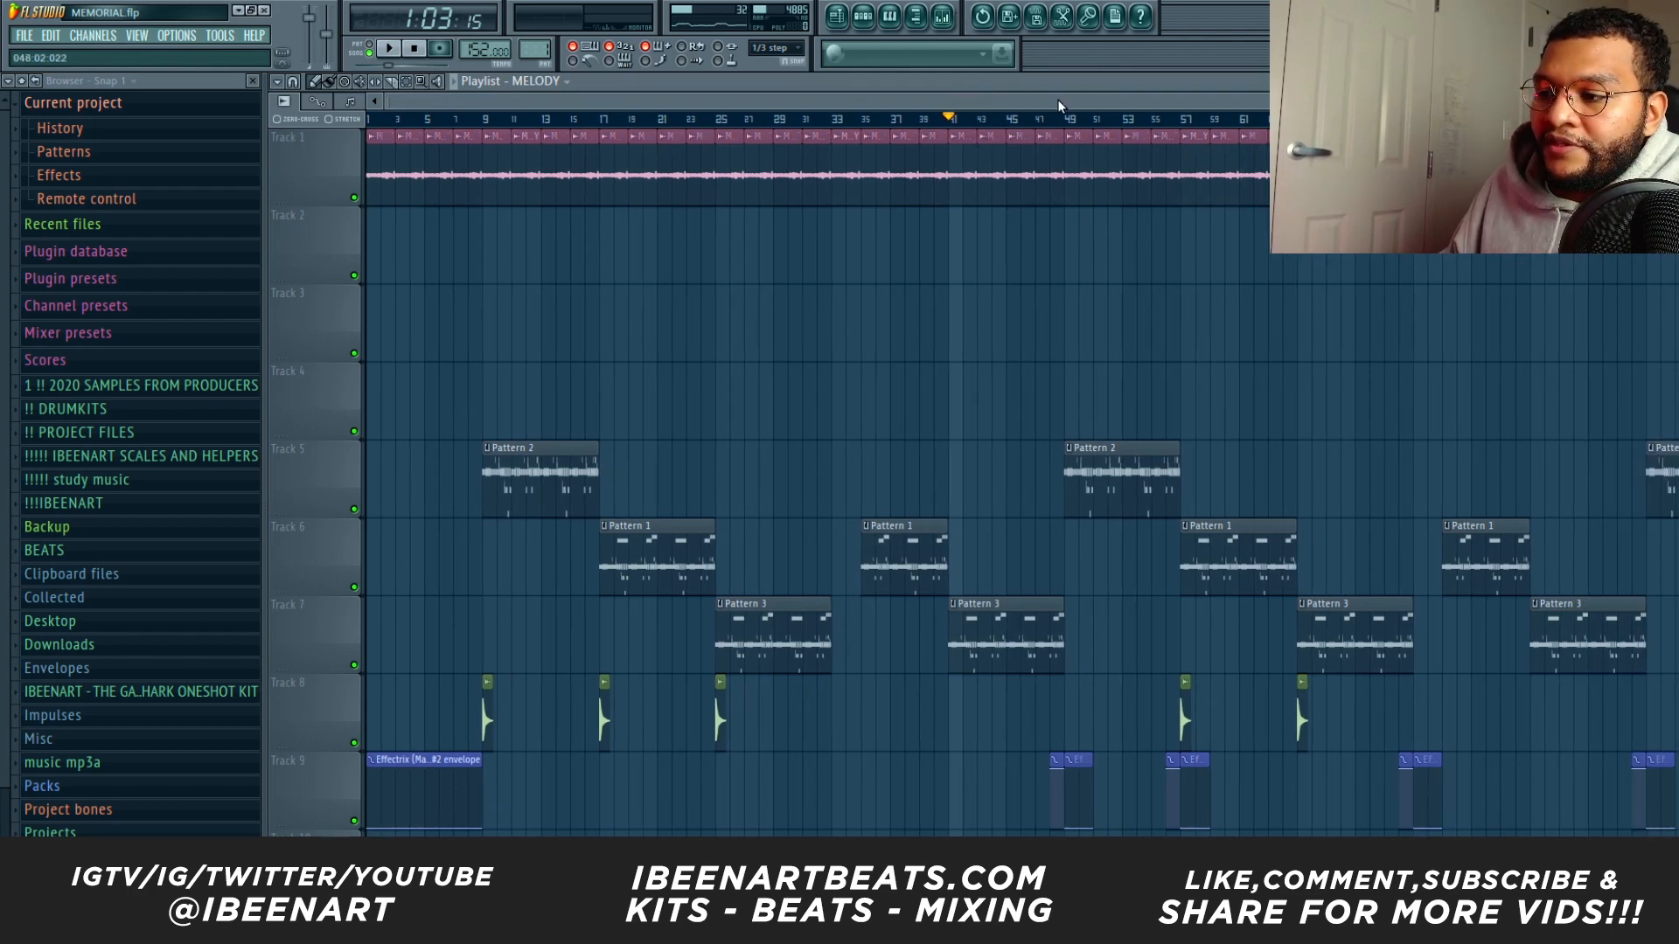
{"action": "scroll", "coordinate": [1058, 107], "scroll_direction": "up", "scroll_amount": 4}
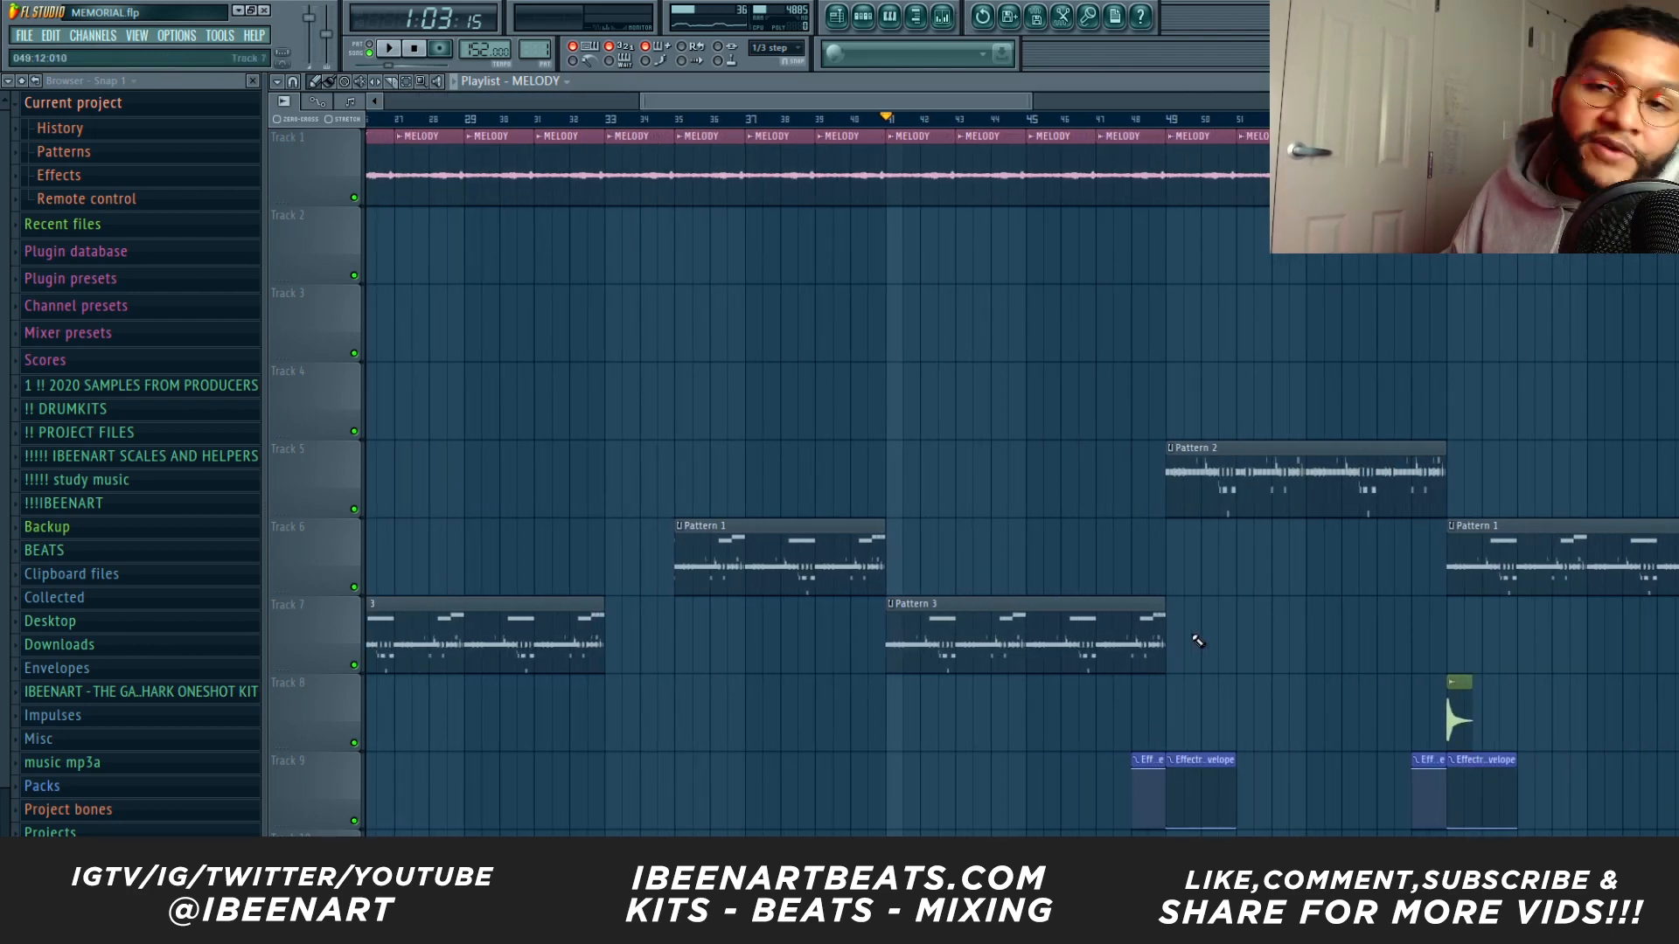
{"action": "scroll", "coordinate": [888, 3], "scroll_direction": "down", "scroll_amount": 1}
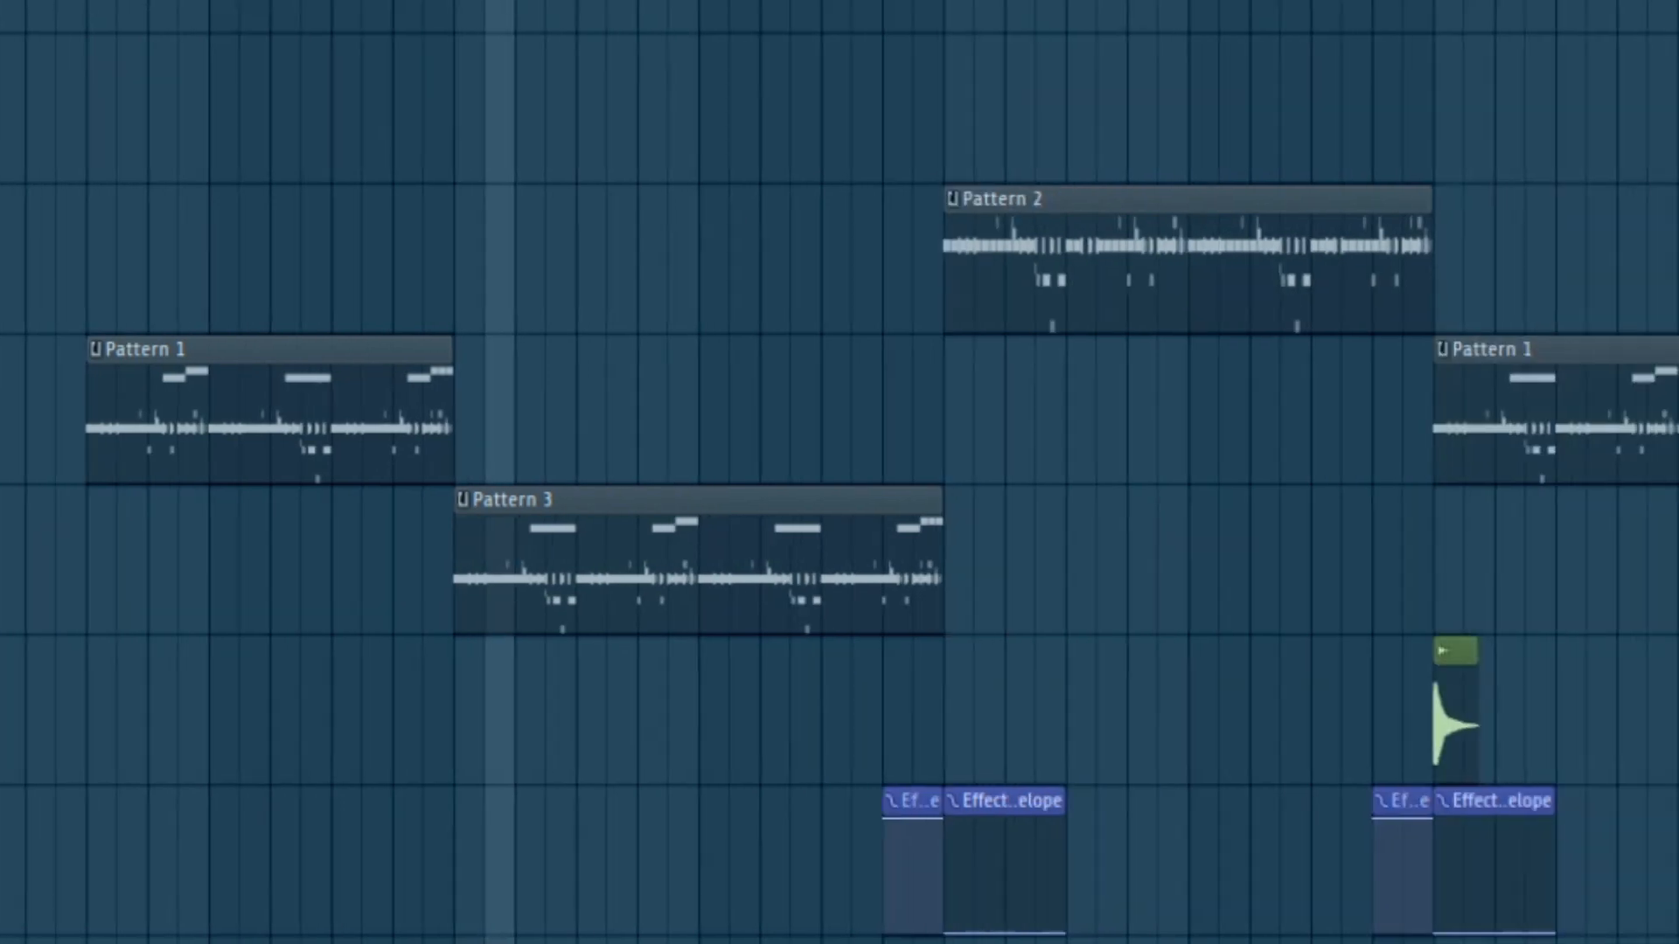
{"action": "key", "text": "F9"}
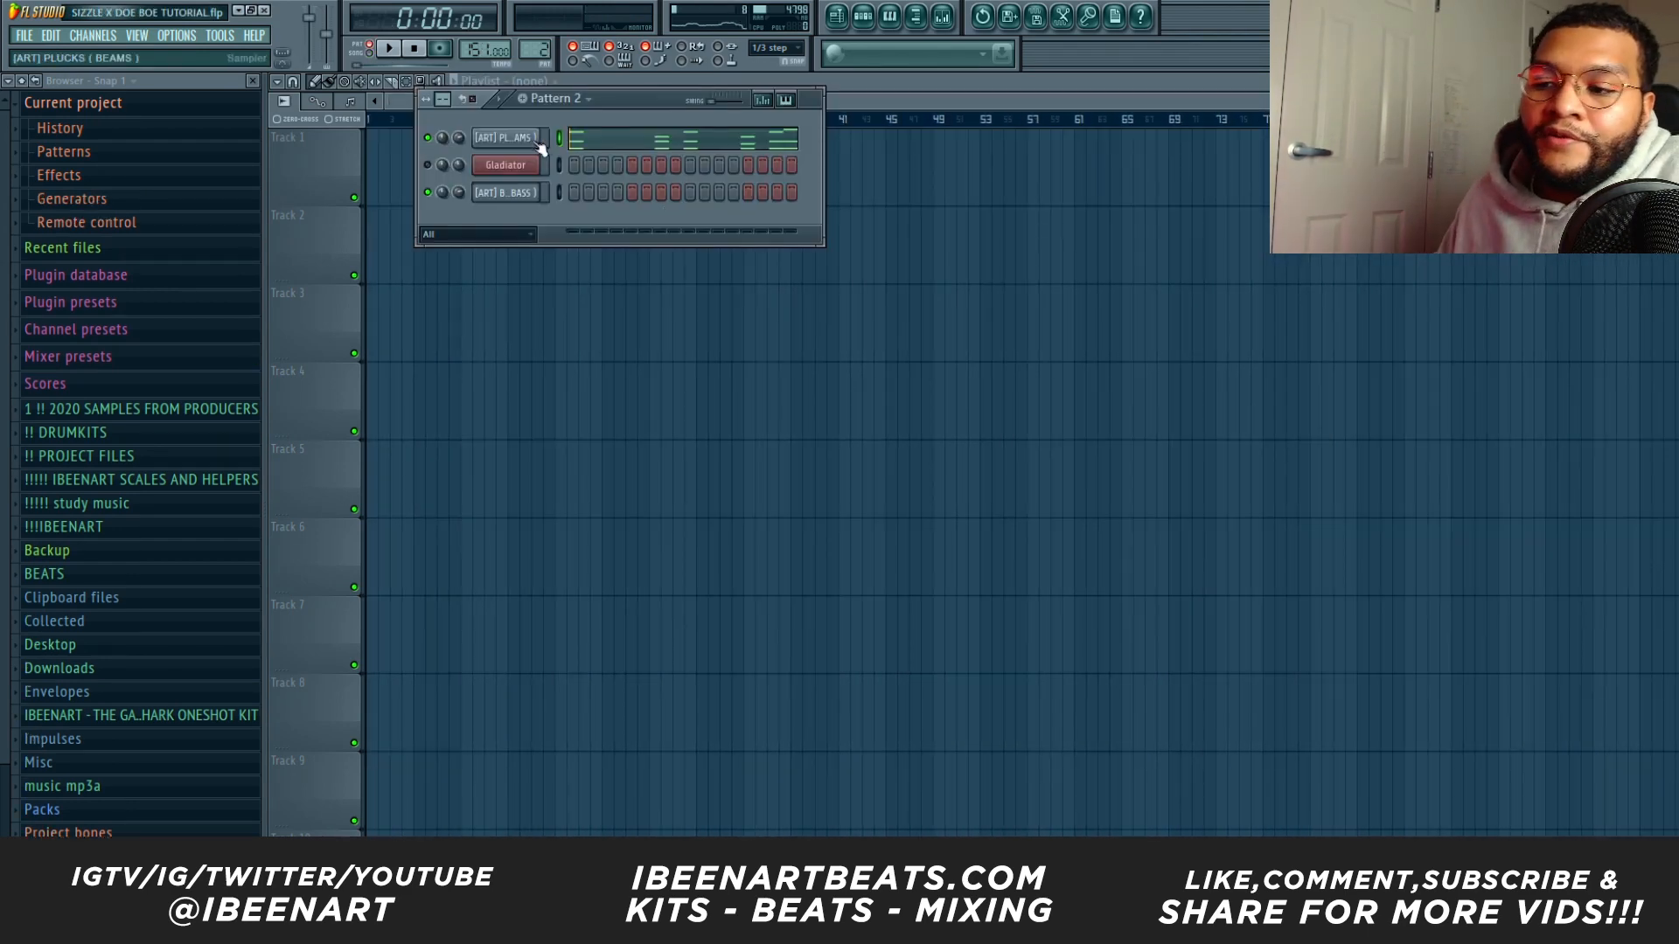
Switch SIZZLE X DOE BOE TUTORIAL.flp to Pattern 1, play its melody, and move the channel window lower while listening.
{"action": "left_click", "coordinate": [535, 140]}
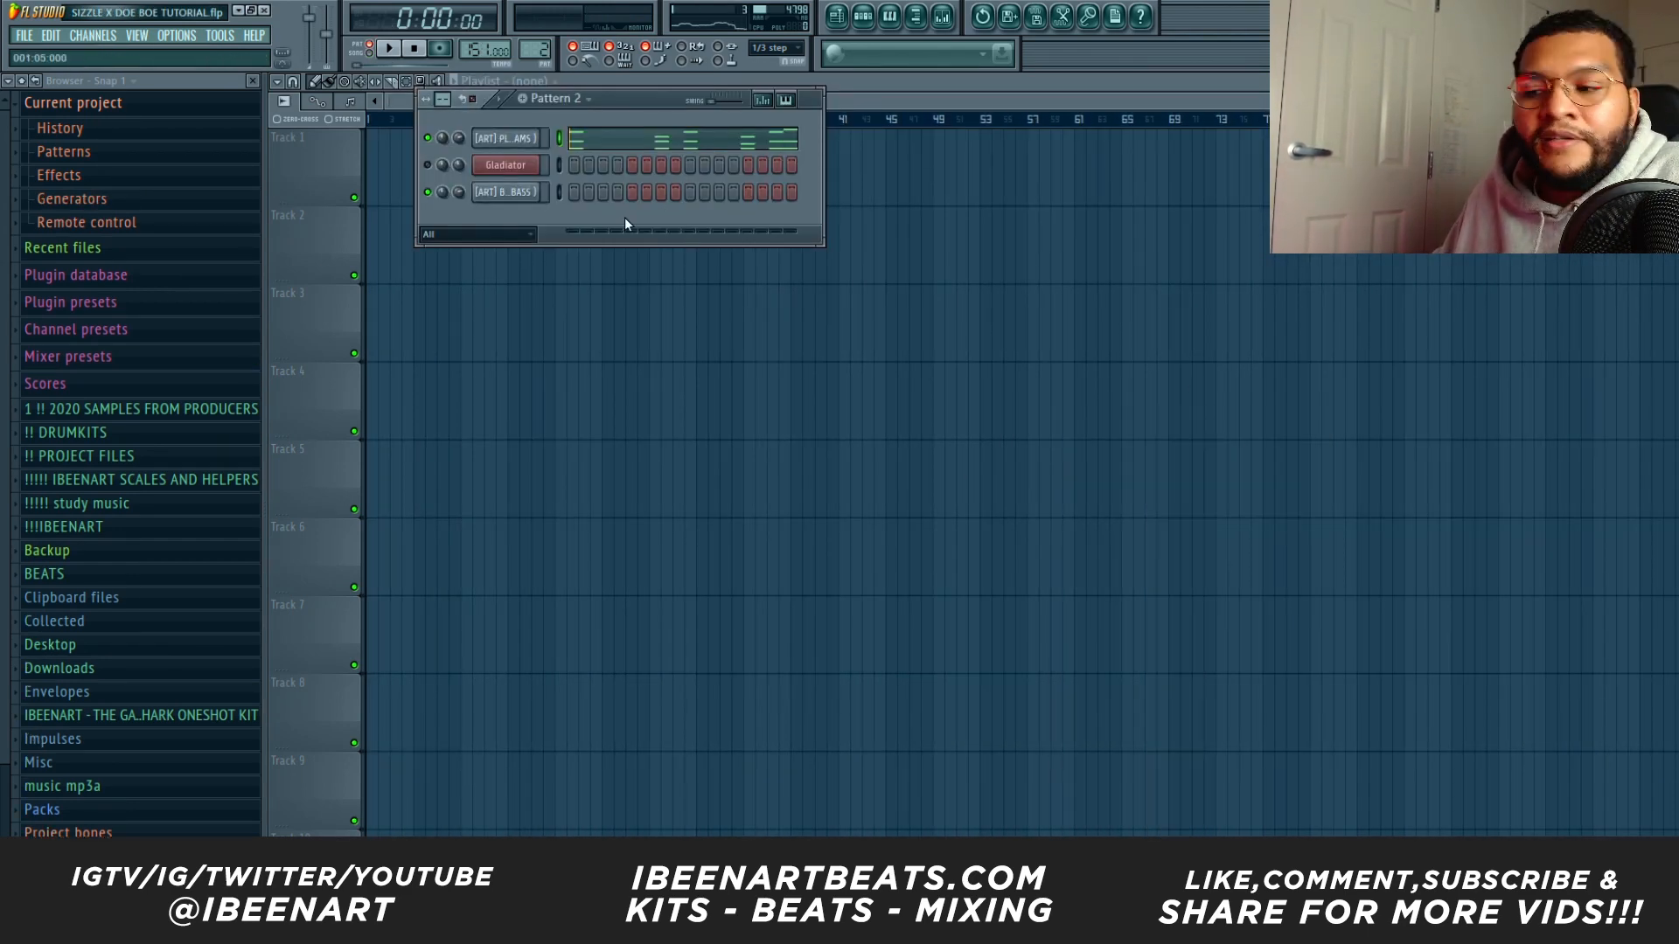
{"action": "scroll", "coordinate": [581, 99], "scroll_direction": "up", "scroll_amount": 1}
{"action": "key", "text": "space"}
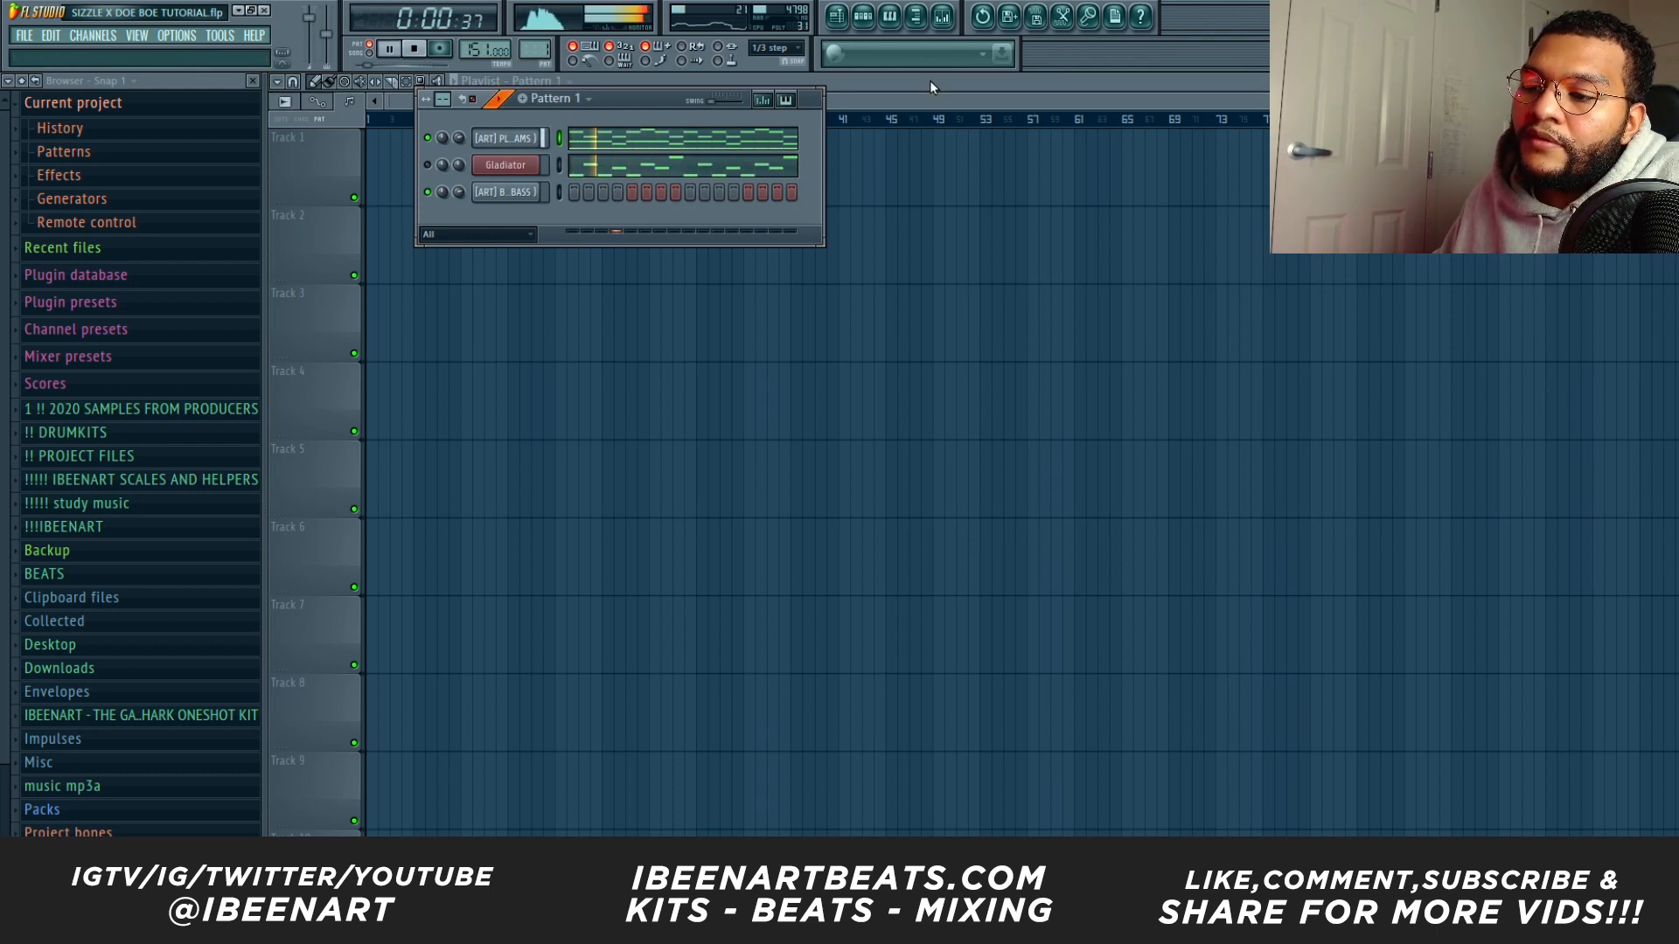
{"action": "left_click_drag", "start_coordinate": [640, 103], "coordinate": [647, 238]}
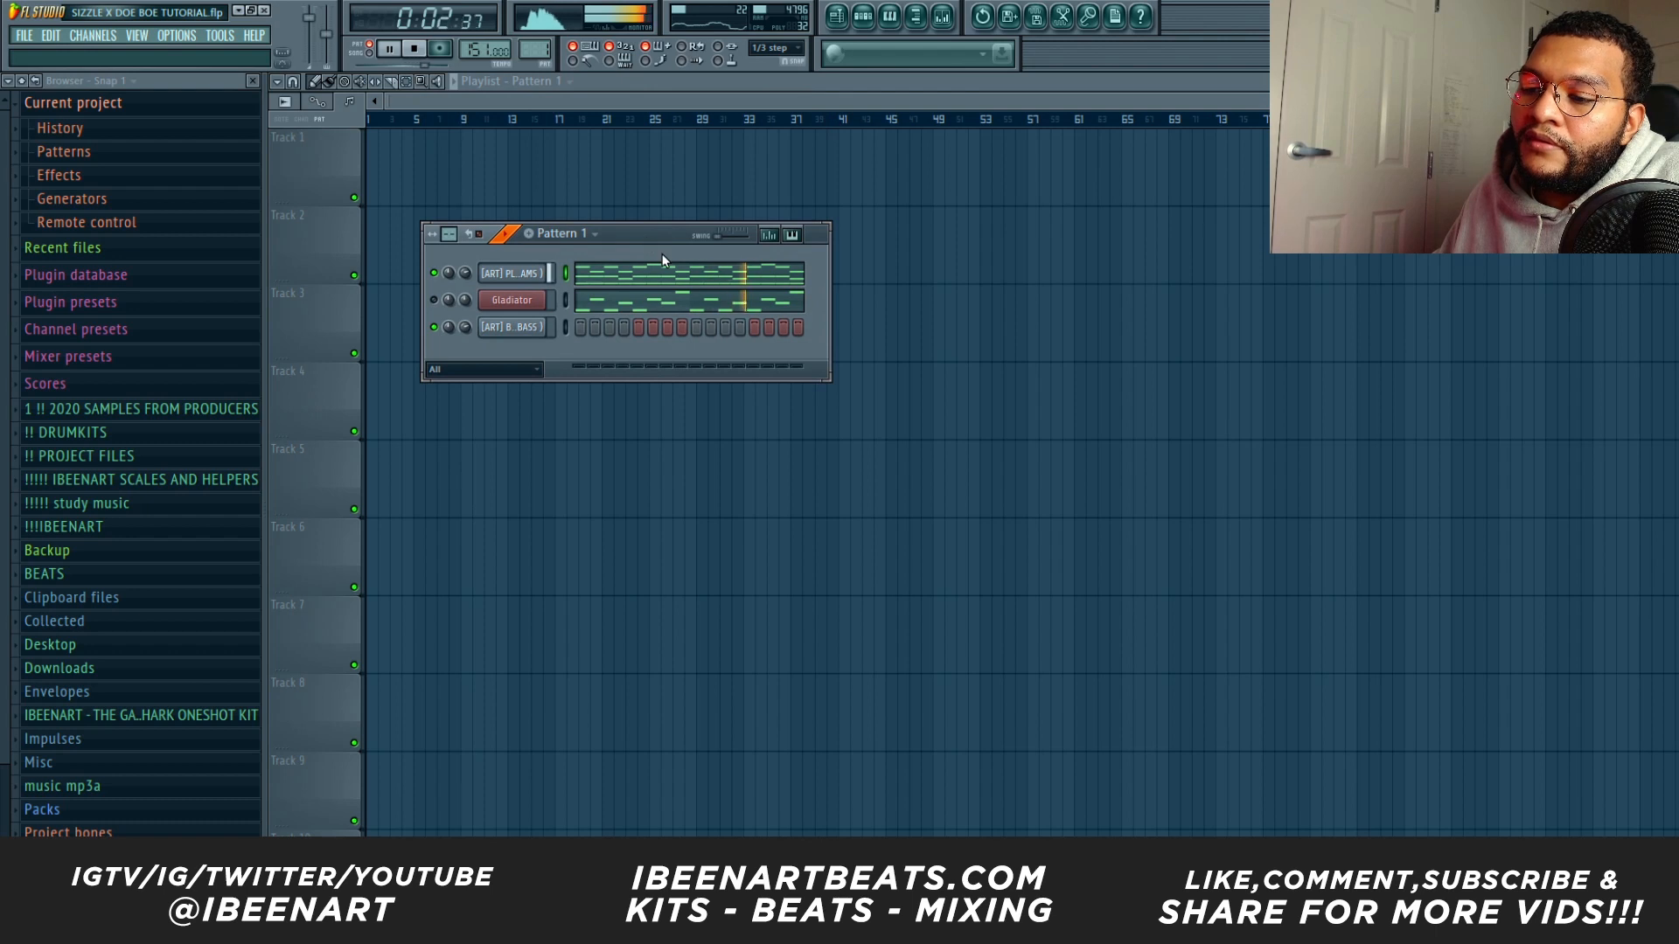
{"action": "key", "text": "space"}
Place a 12-step C5 note at the start of bar 1 for the [ART] BASS ( DUARTE LOW SUB BASS ) channel.
{"action": "left_click", "coordinate": [527, 332]}
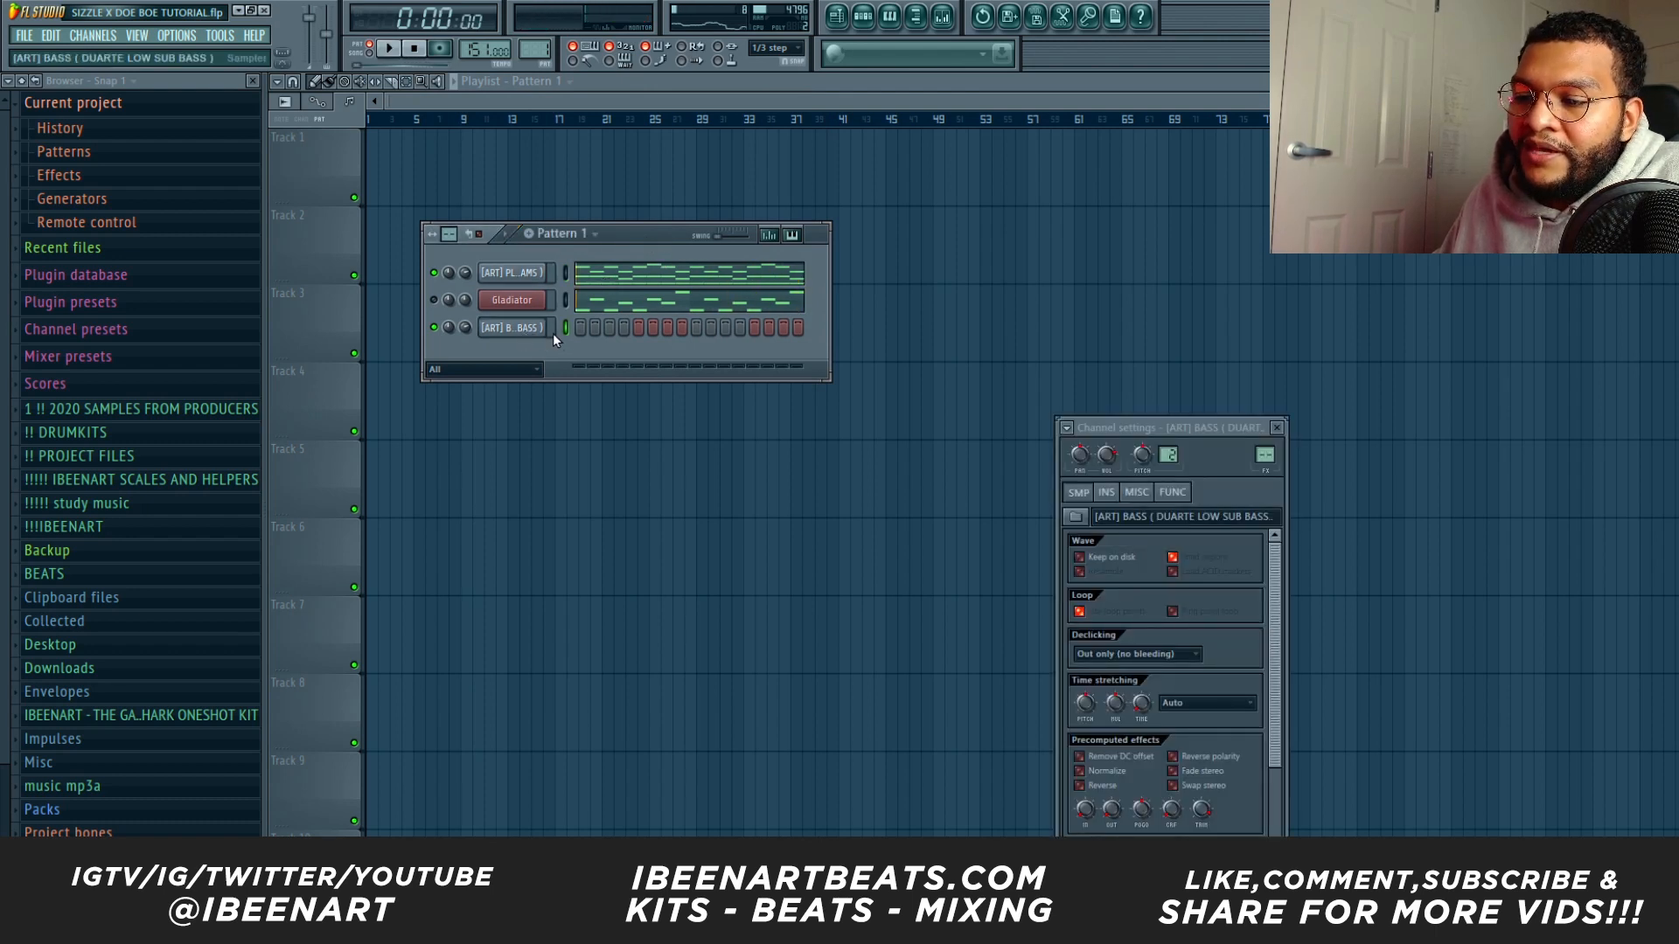
{"action": "key", "text": "F7"}
{"action": "left_click", "coordinate": [317, 426]}
{"action": "scroll", "coordinate": [715, 425], "scroll_direction": "down", "scroll_amount": 2}
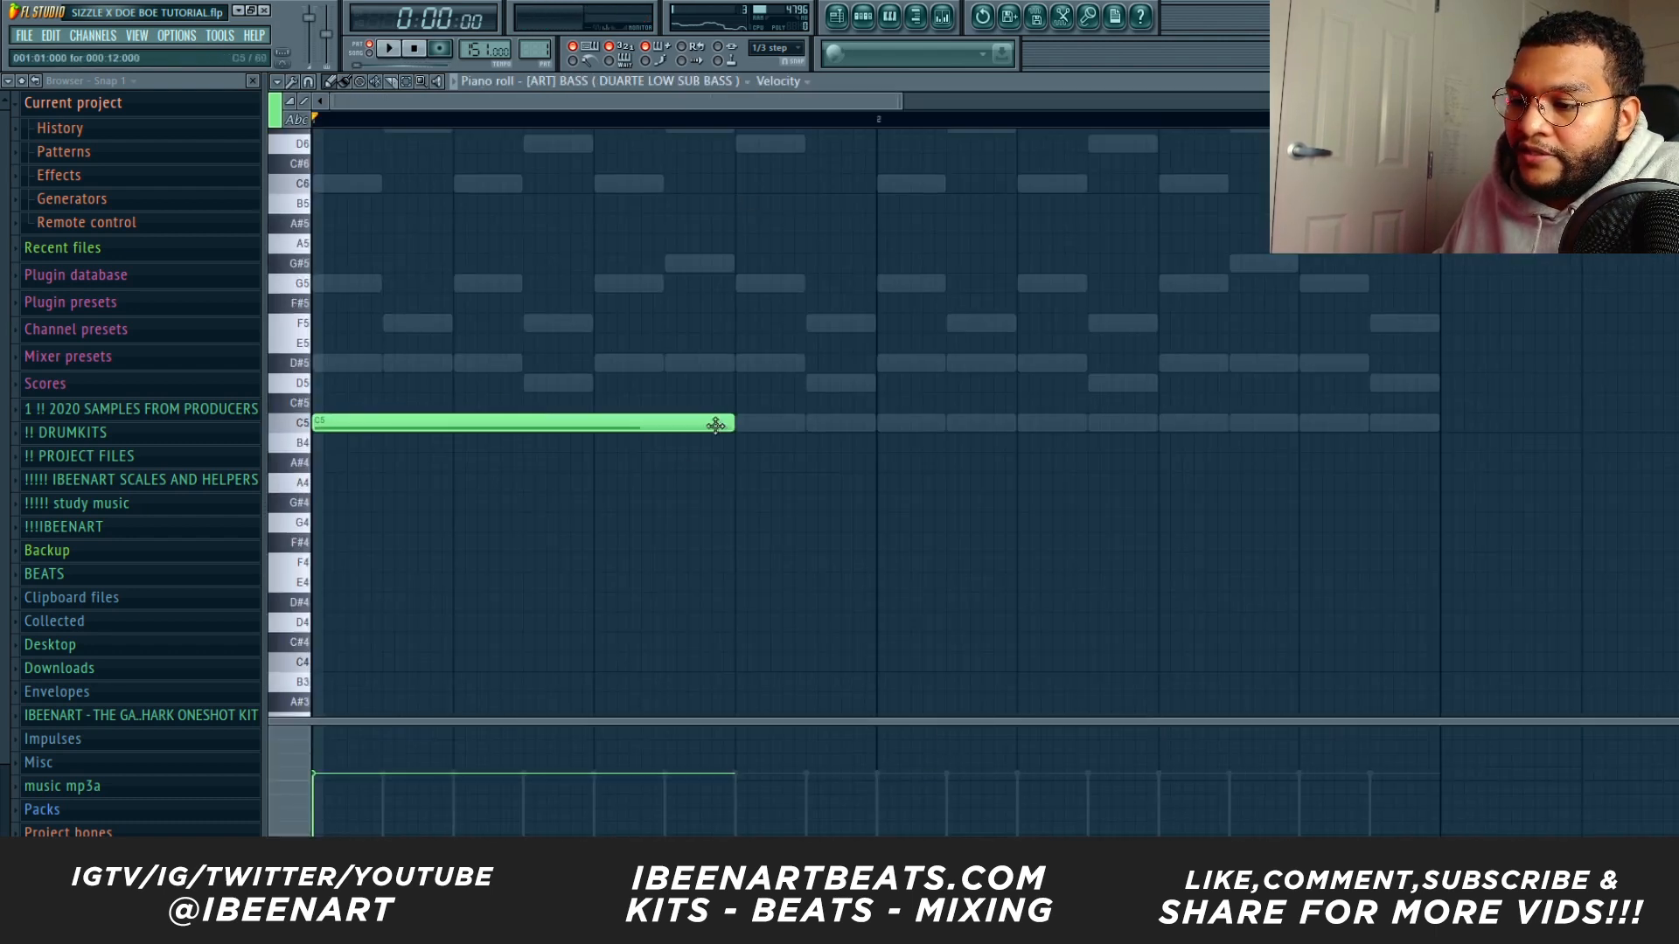
Play Pattern 1 through the Insert 1 mixer track and move the mixer below the channel window.
{"action": "scroll", "coordinate": [822, 102], "scroll_direction": "down", "scroll_amount": 3}
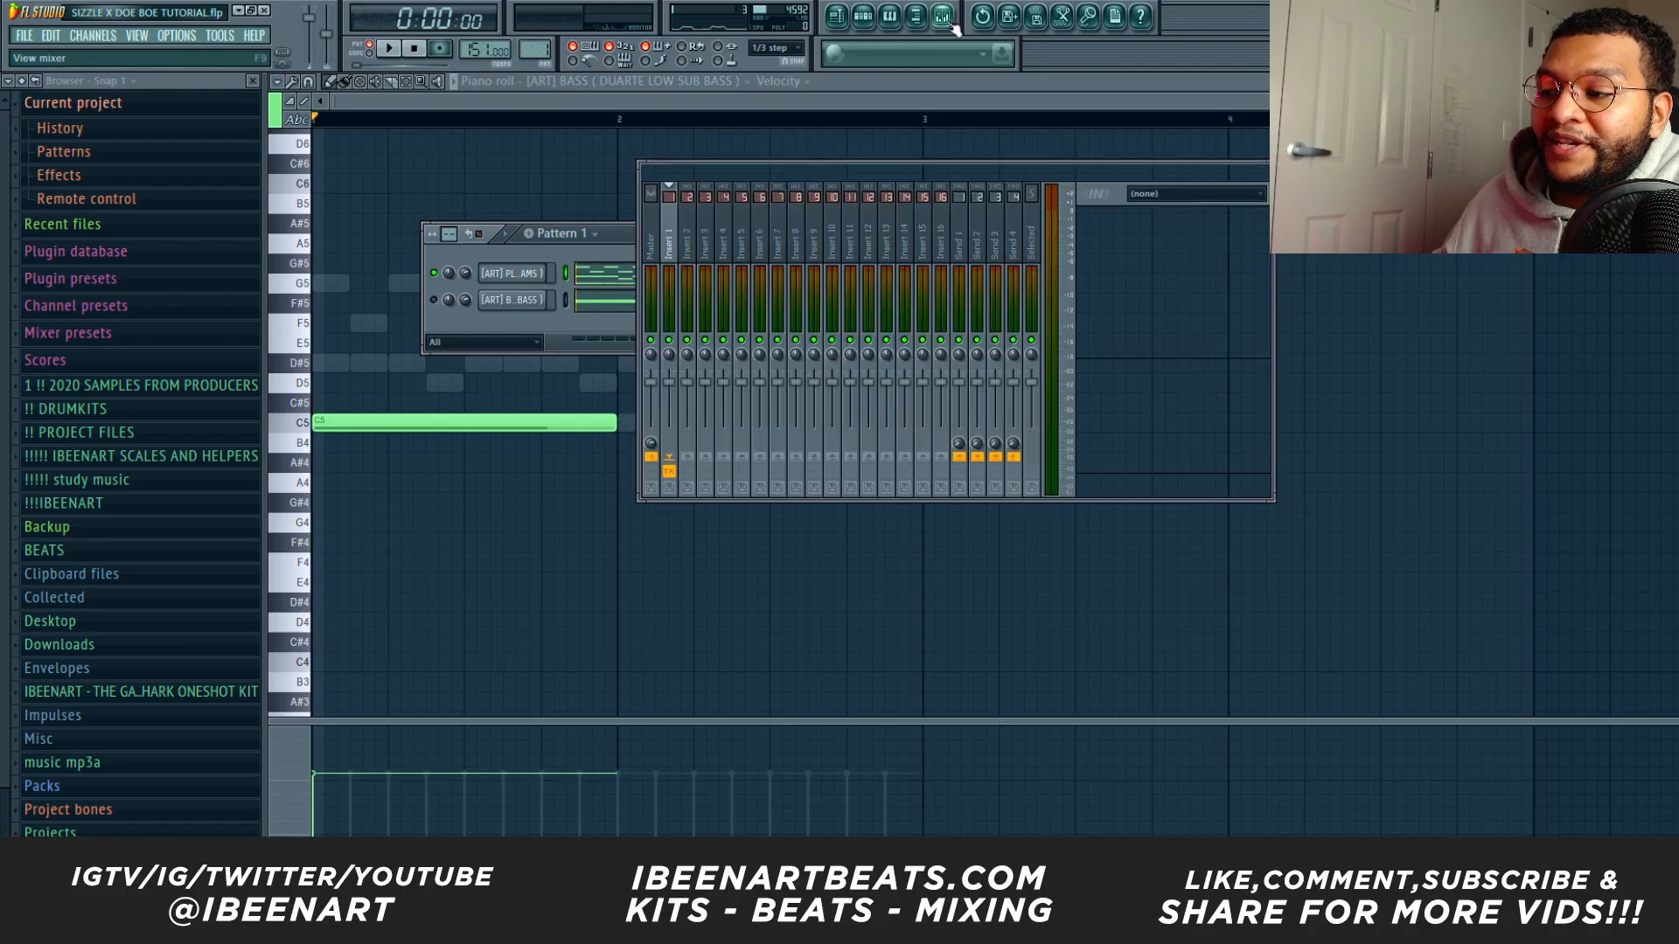
{"action": "key", "text": "space"}
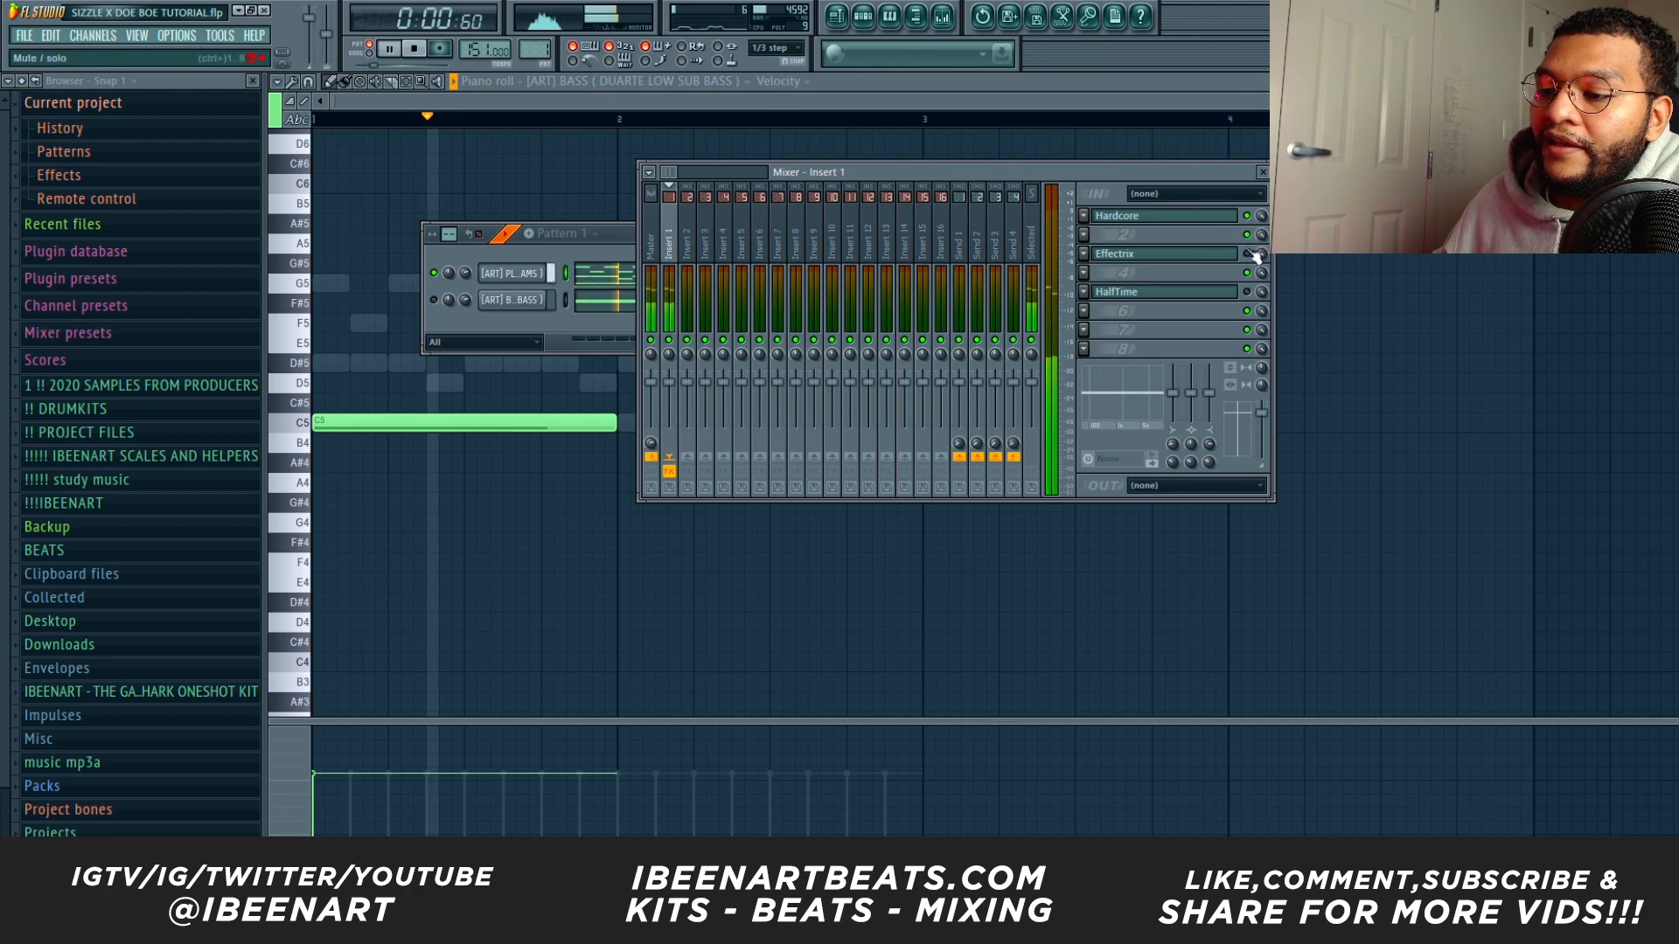
{"action": "left_click_drag", "start_coordinate": [1155, 178], "coordinate": [1092, 411]}
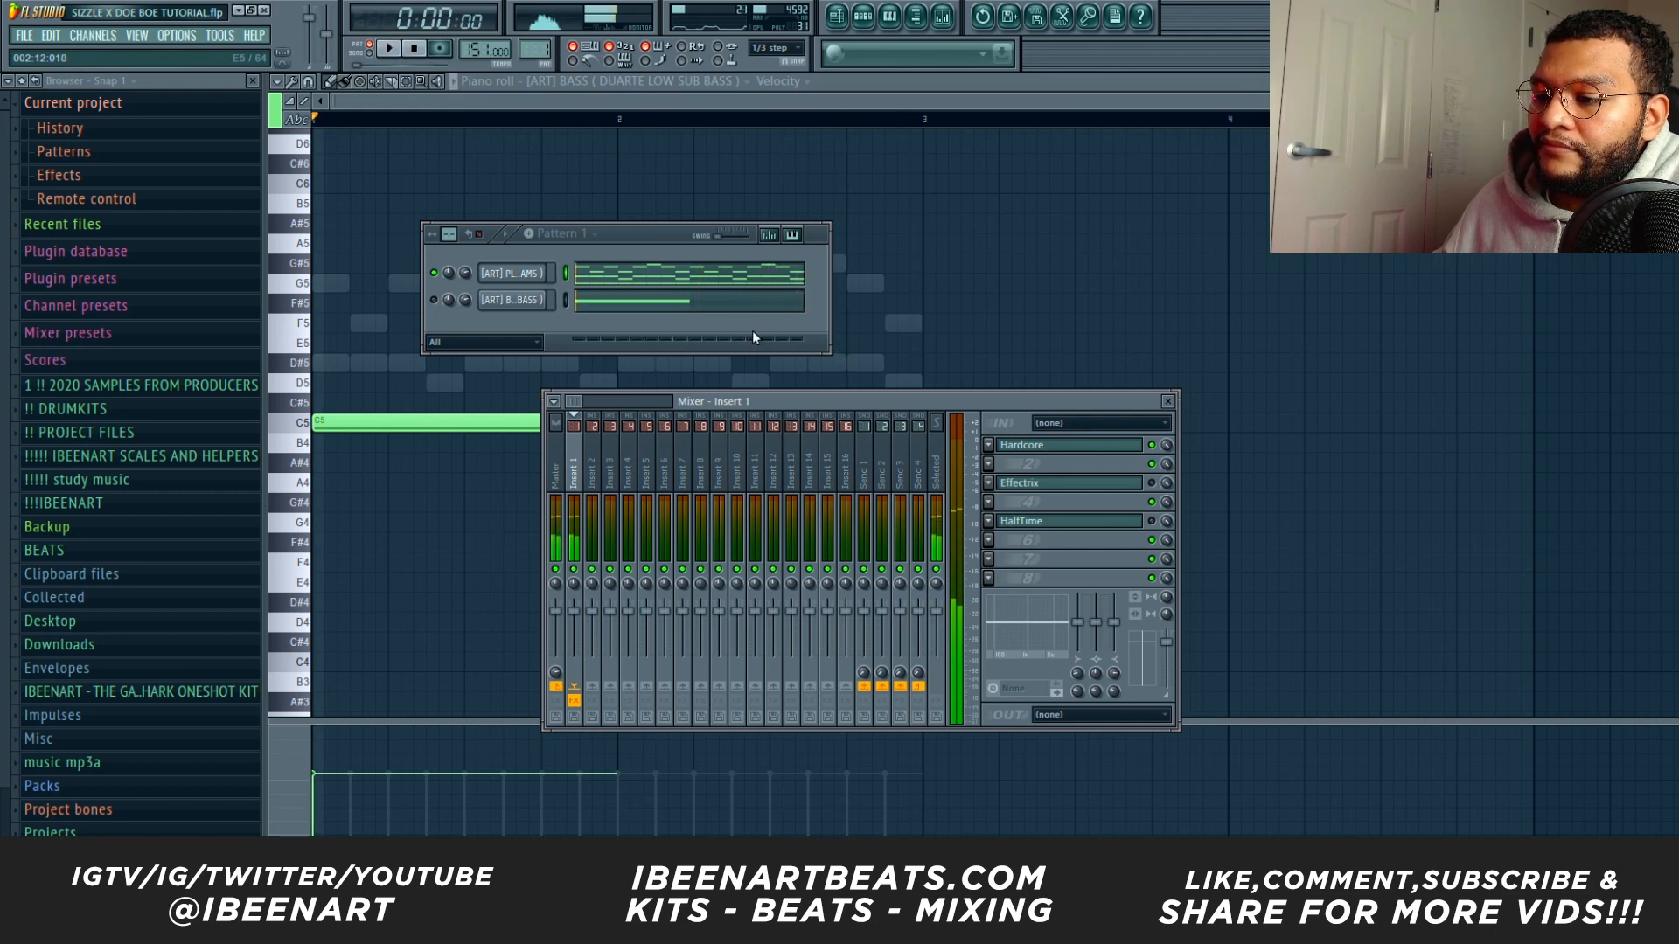
{"action": "key", "text": "space"}
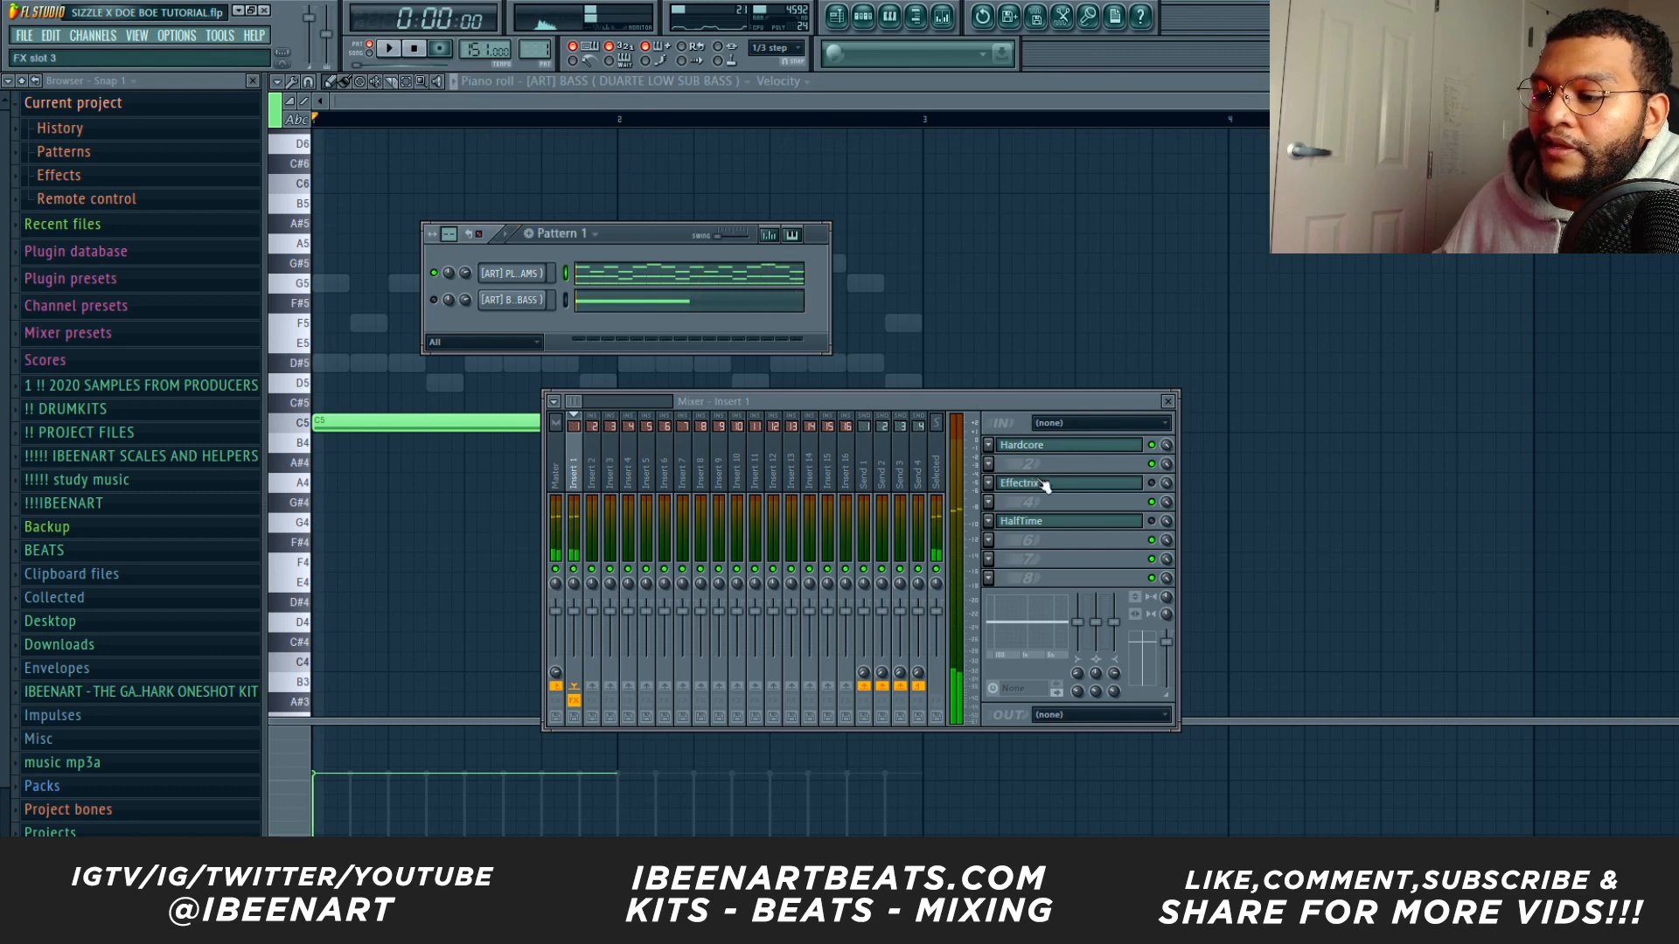
Open the Effectrix effect on Insert 1 and move its window clear of the channel and mixer windows.
{"action": "left_click", "coordinate": [1128, 488]}
{"action": "left_click_drag", "start_coordinate": [684, 287], "coordinate": [910, 214]}
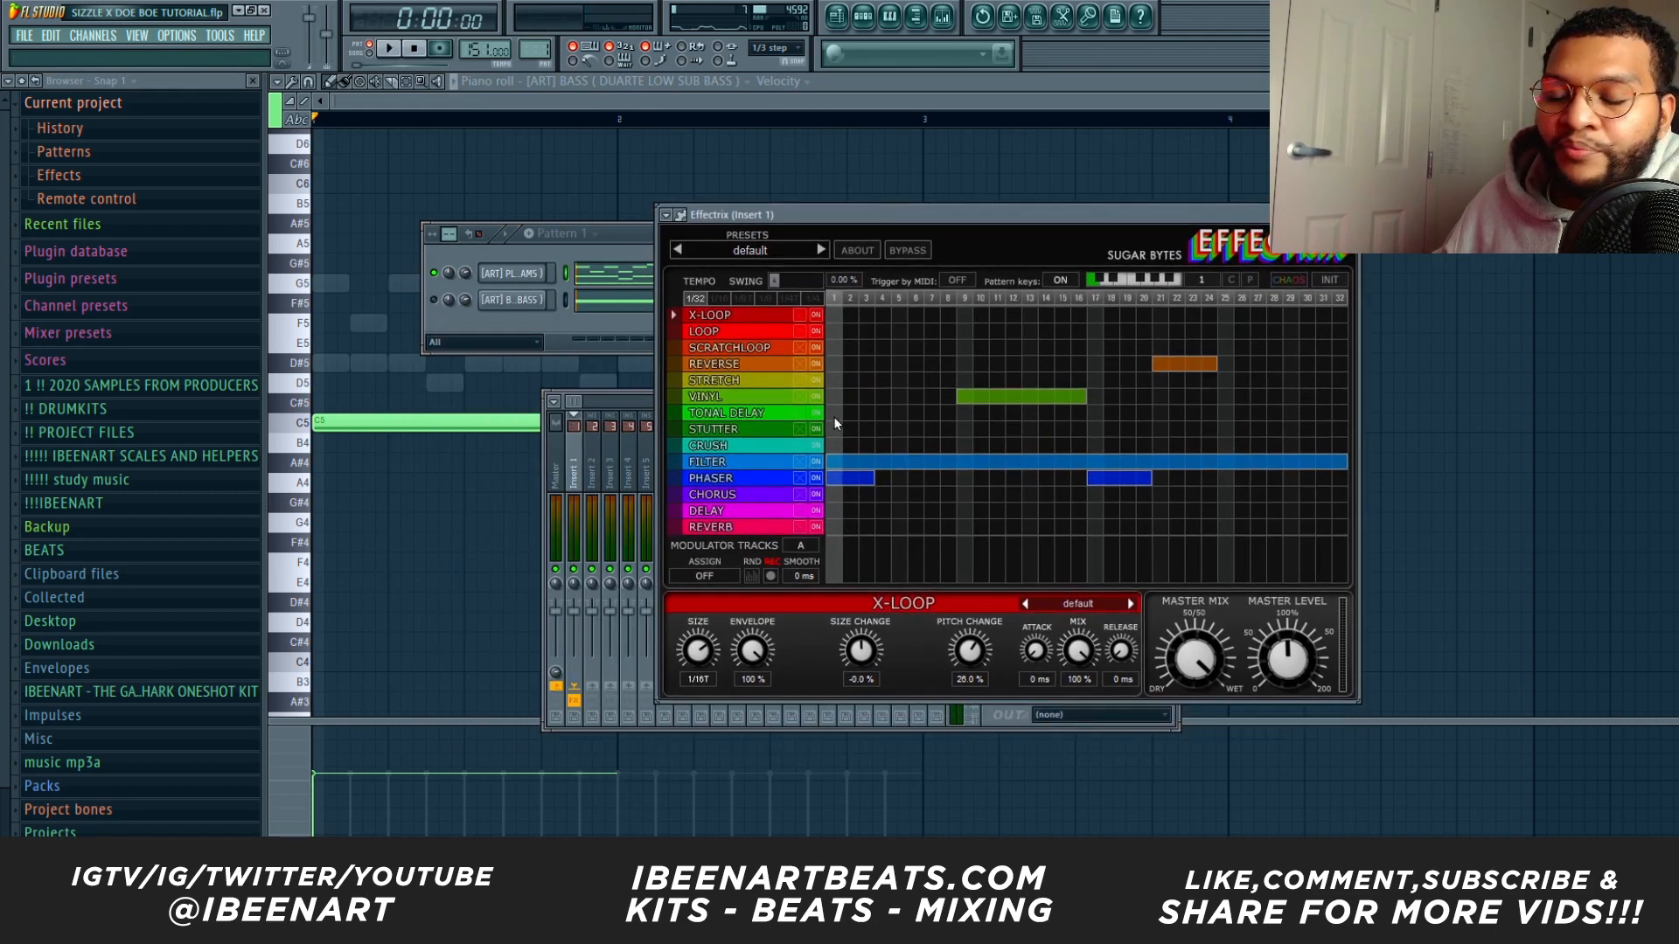
{"action": "left_click_drag", "start_coordinate": [807, 212], "coordinate": [862, 178]}
Adjust Insert 1's volume to about 109% and unmute the [ART] BASS channel while Pattern 1 plays.
{"action": "key", "text": "space"}
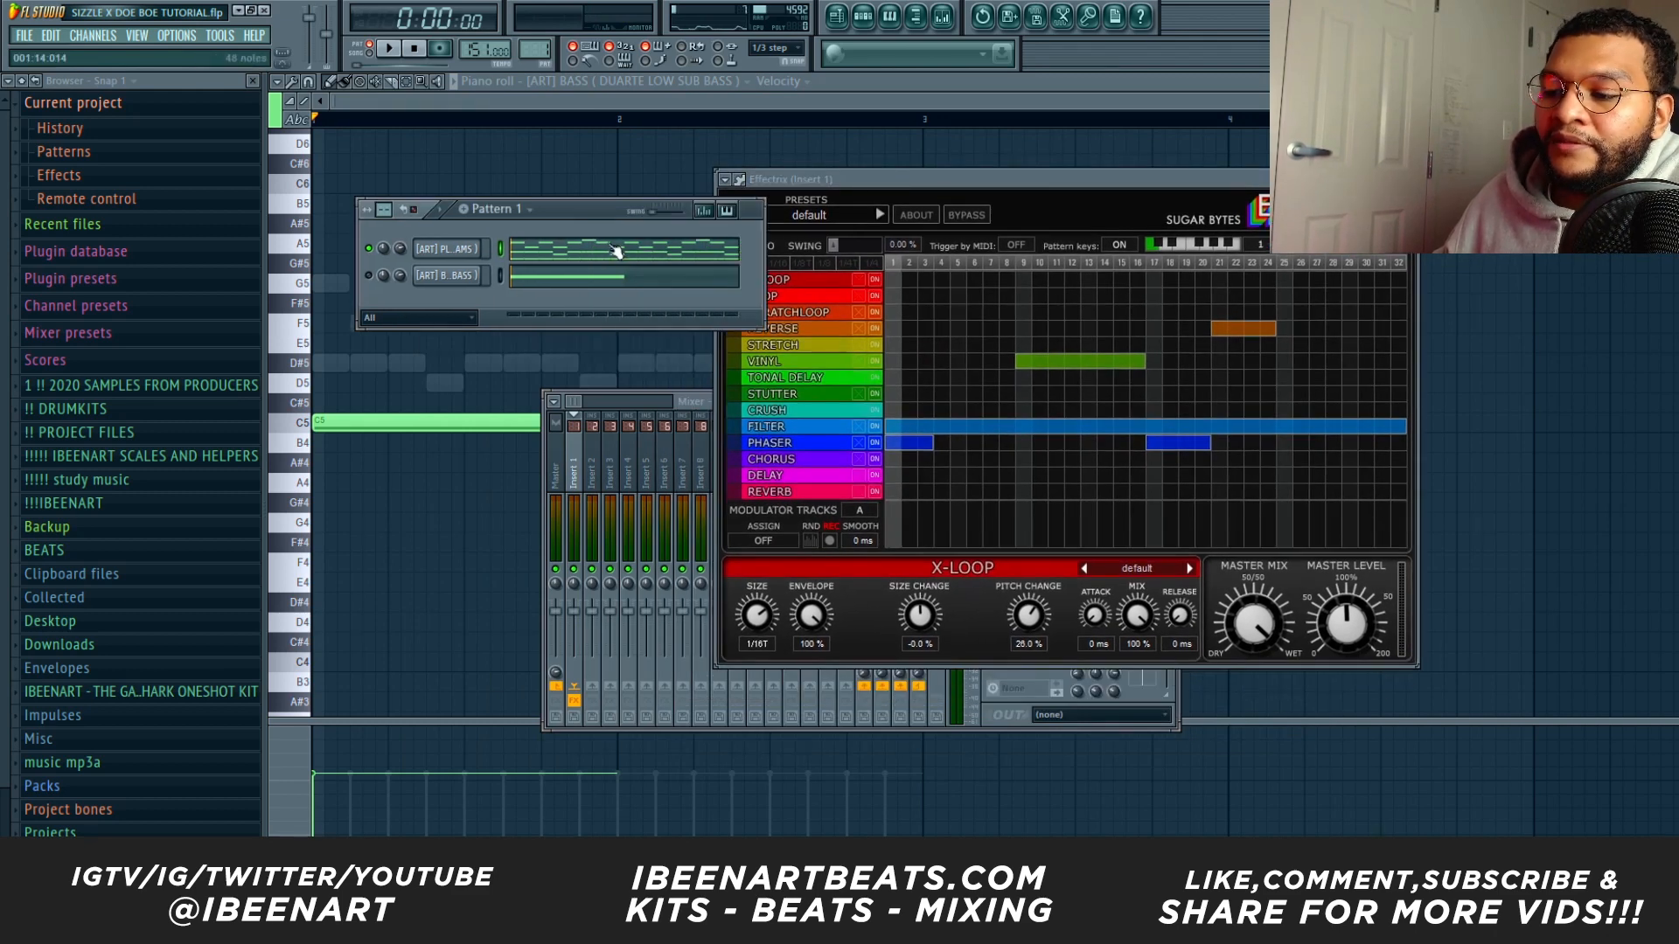
{"action": "left_click", "coordinate": [570, 608]}
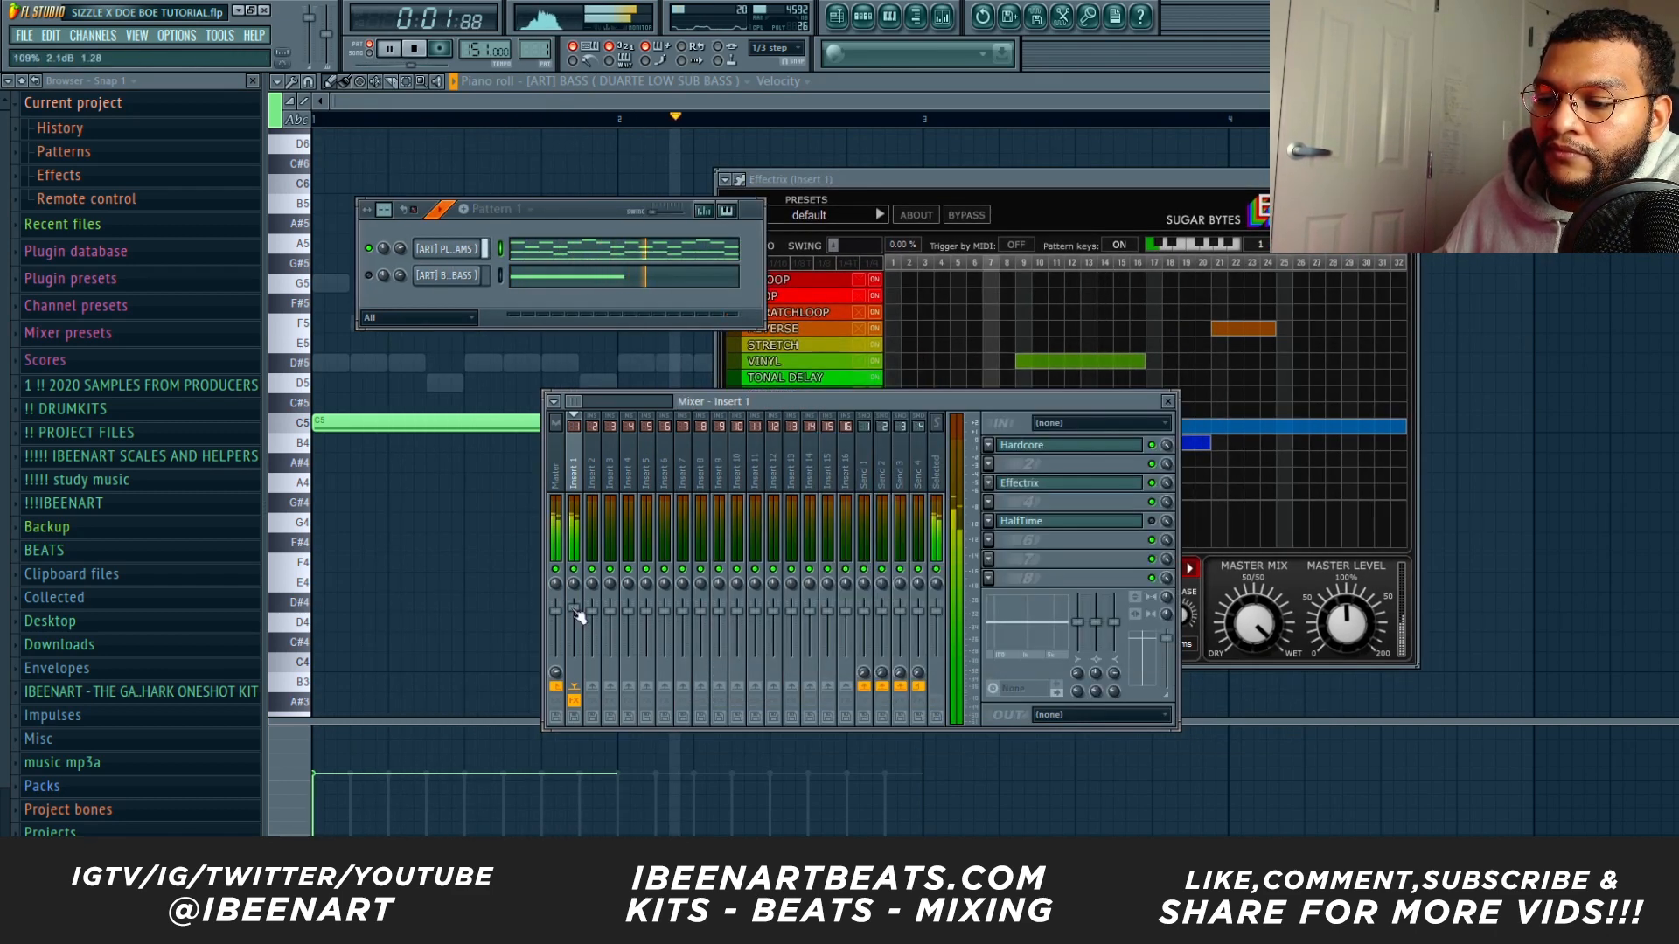
{"action": "left_click", "coordinate": [370, 277]}
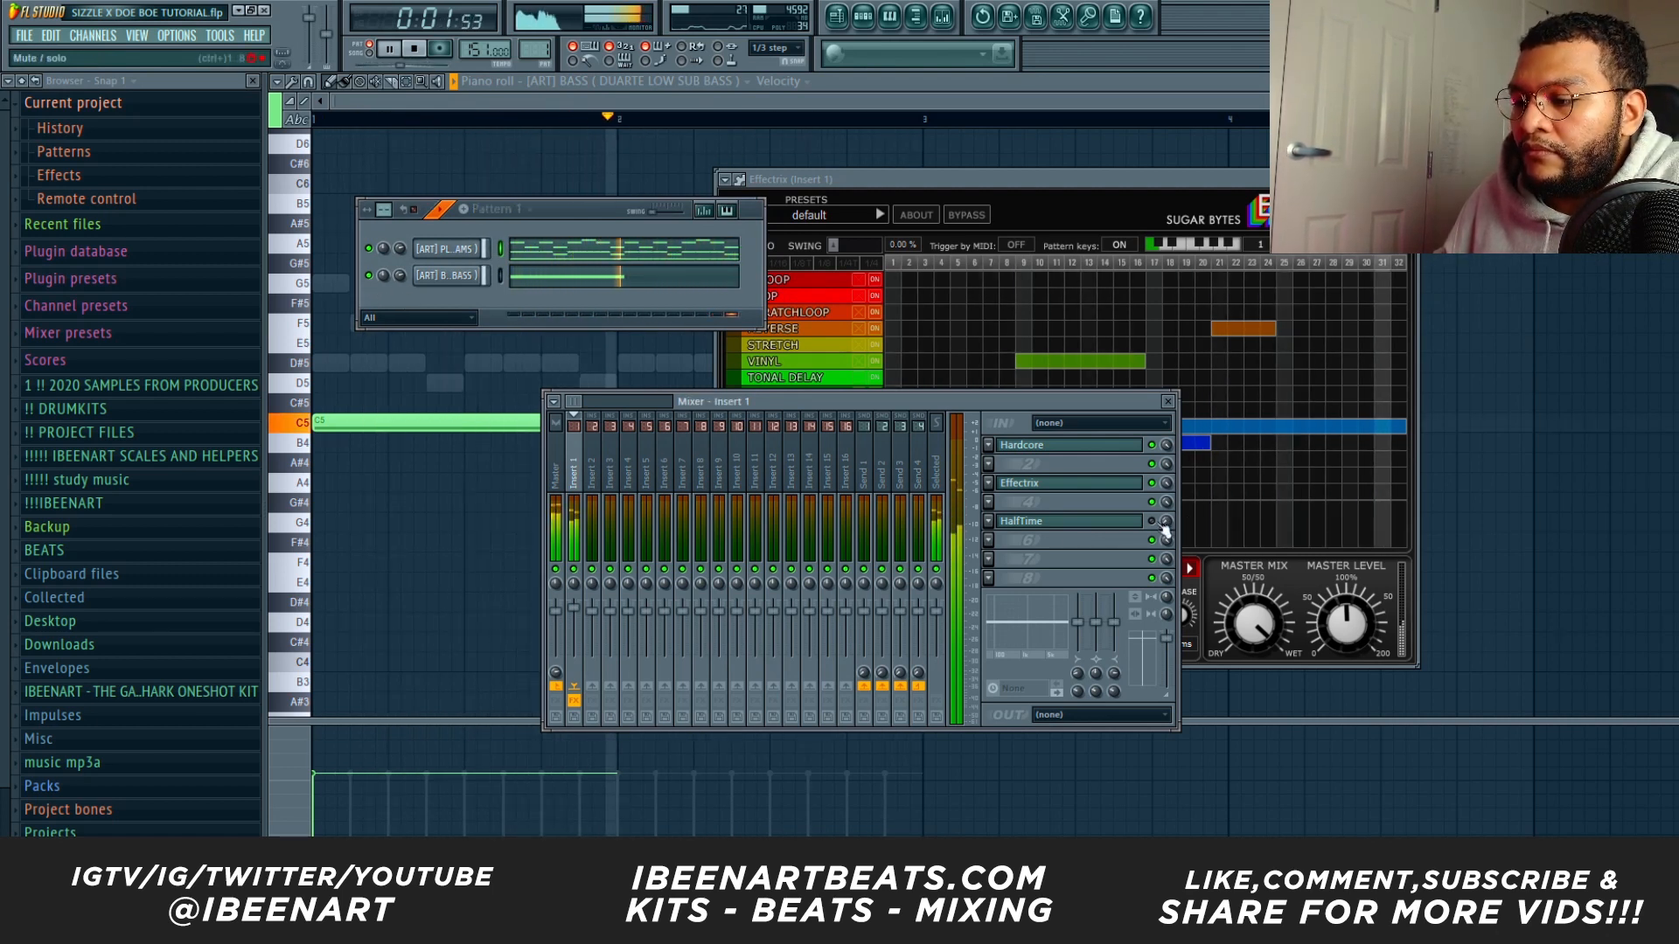
Turn on HalfTime in Insert 1, adjust its mix level and listen to the melody through it.
{"action": "left_click", "coordinate": [1049, 520]}
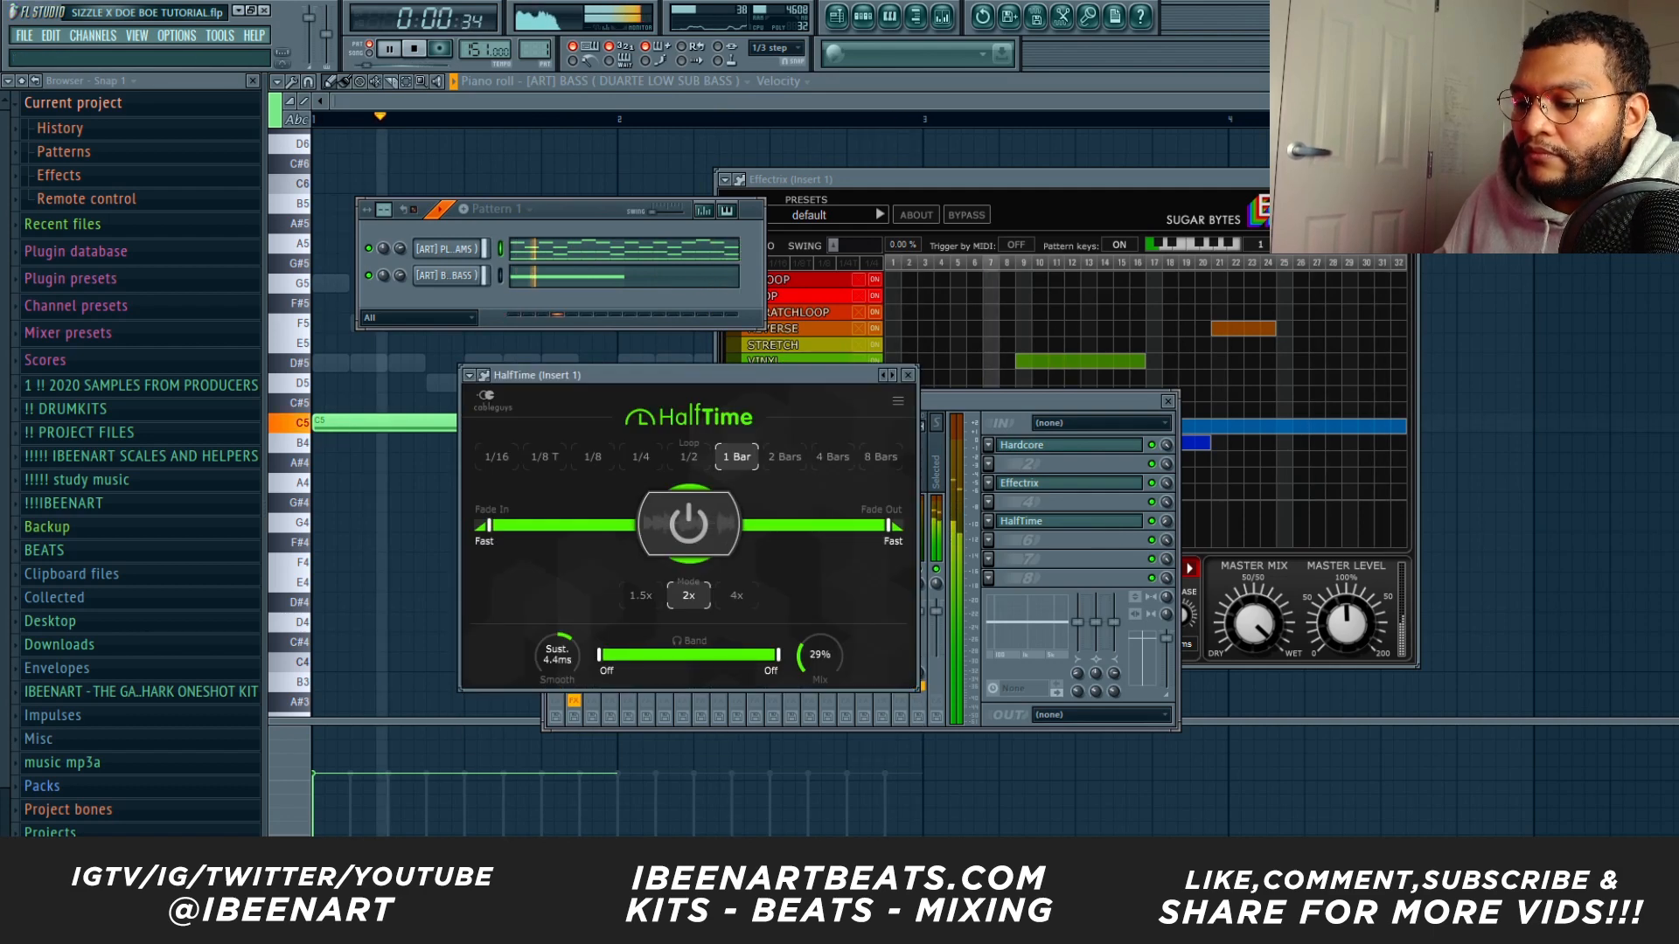
{"action": "left_click", "coordinate": [1168, 514]}
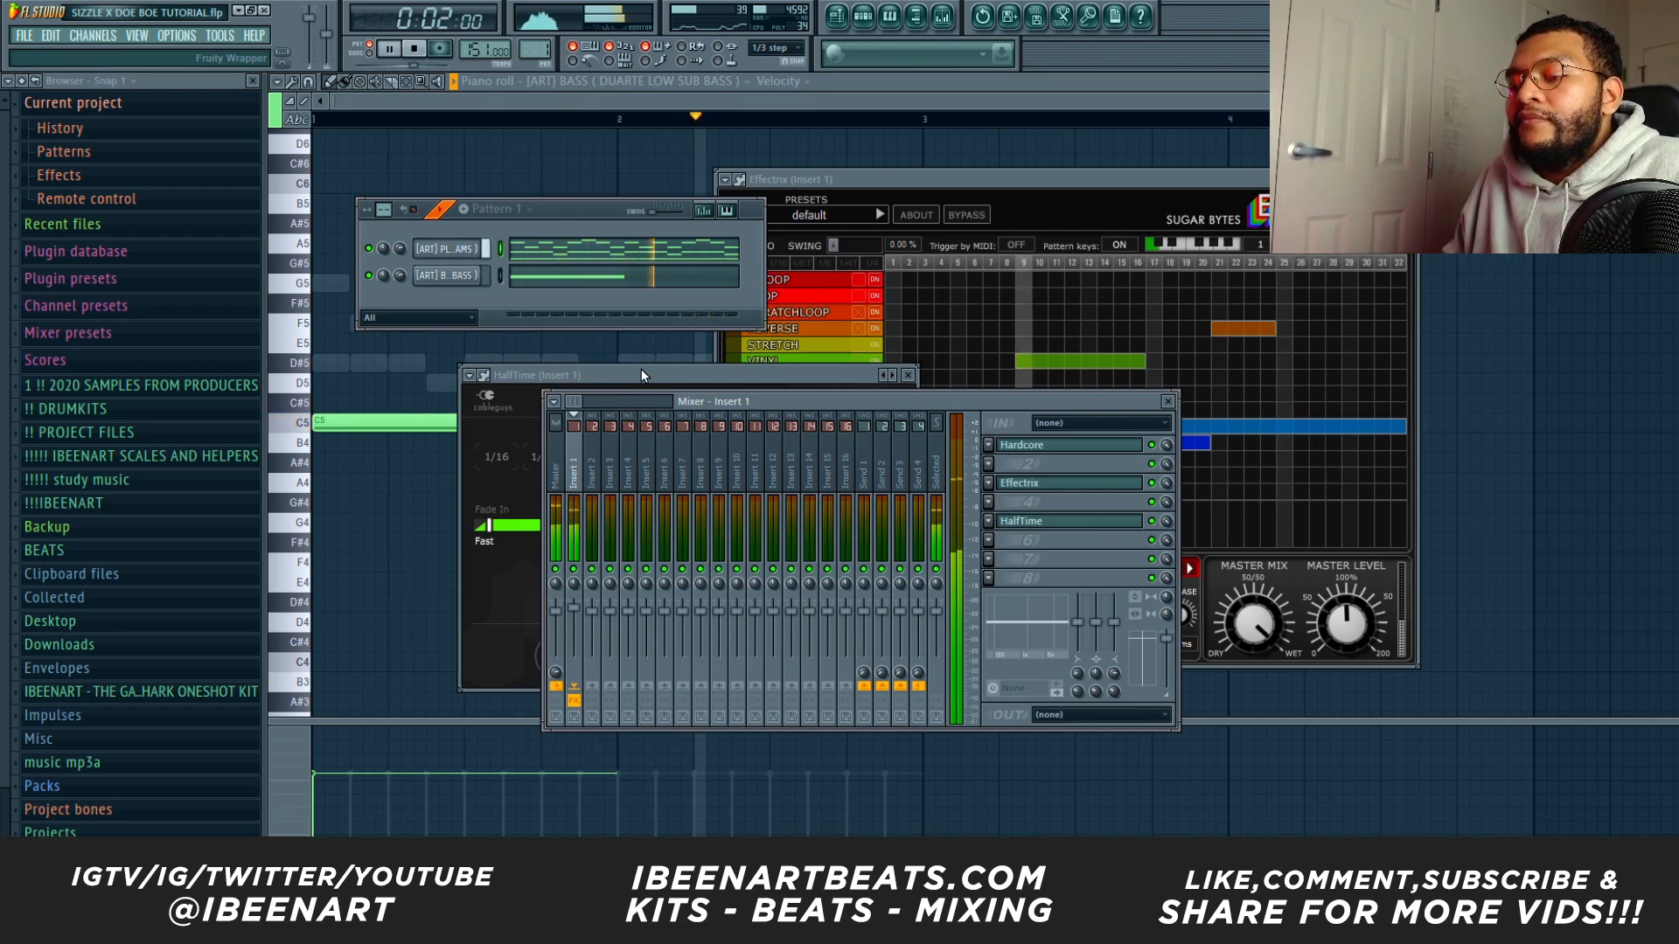
{"action": "left_click", "coordinate": [419, 53]}
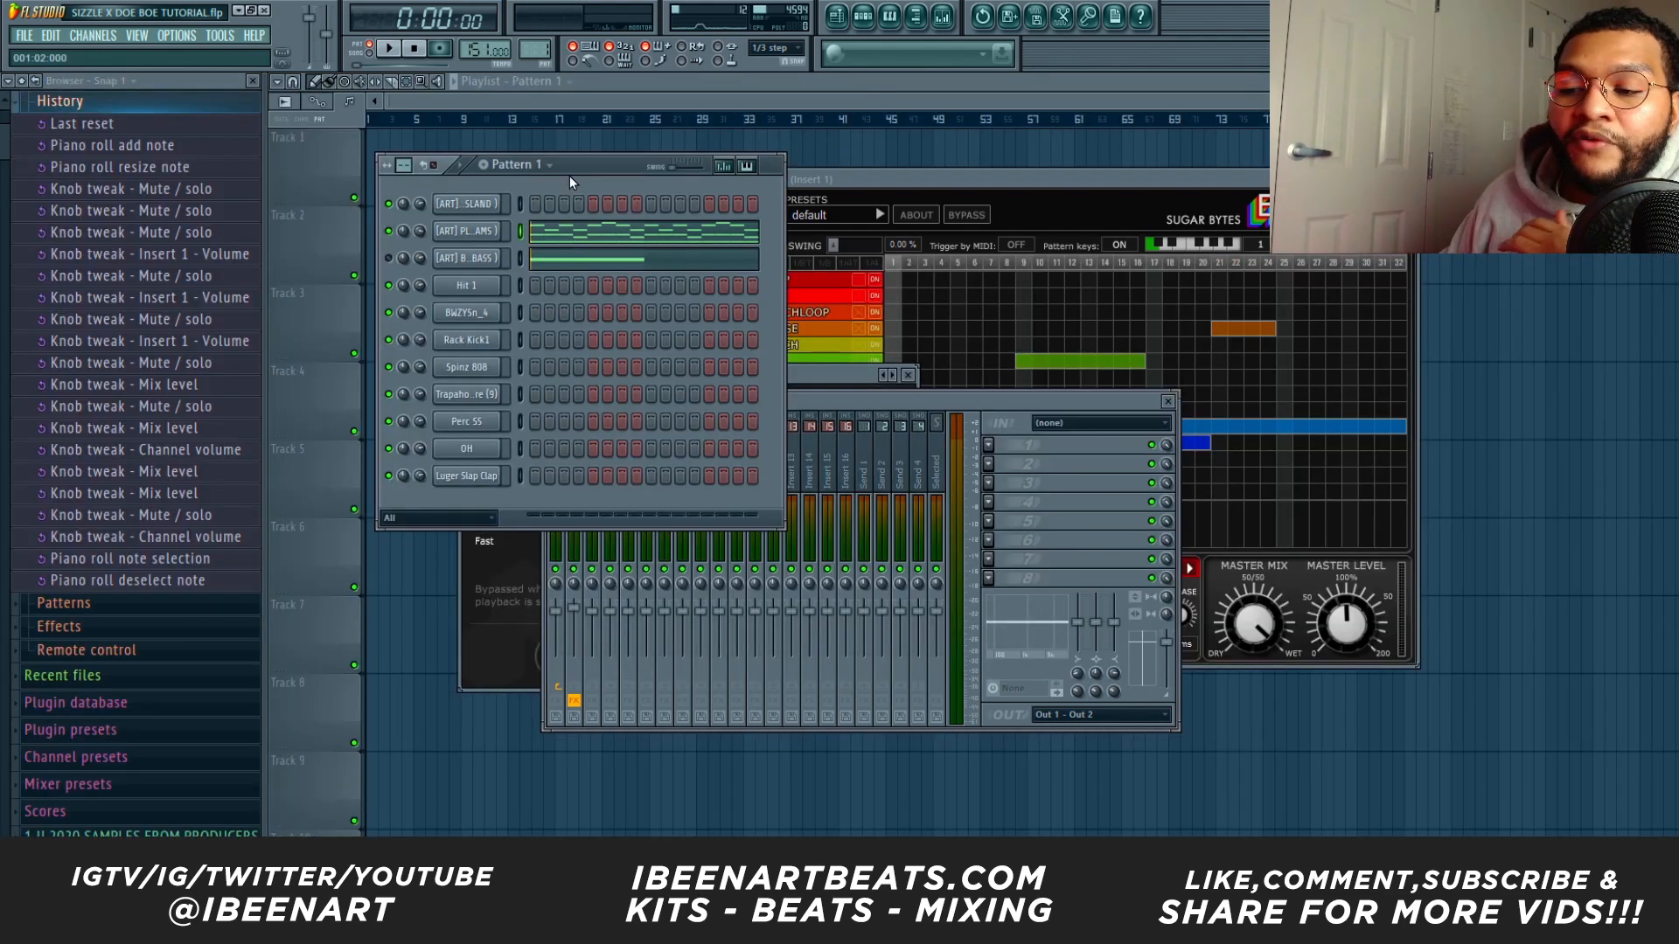
Try shifting all [ART] PLUCKS ( BEAMS ) notes except the first chord 2 steps later and stretching that chord to 4 steps.
{"action": "left_click", "coordinate": [564, 236]}
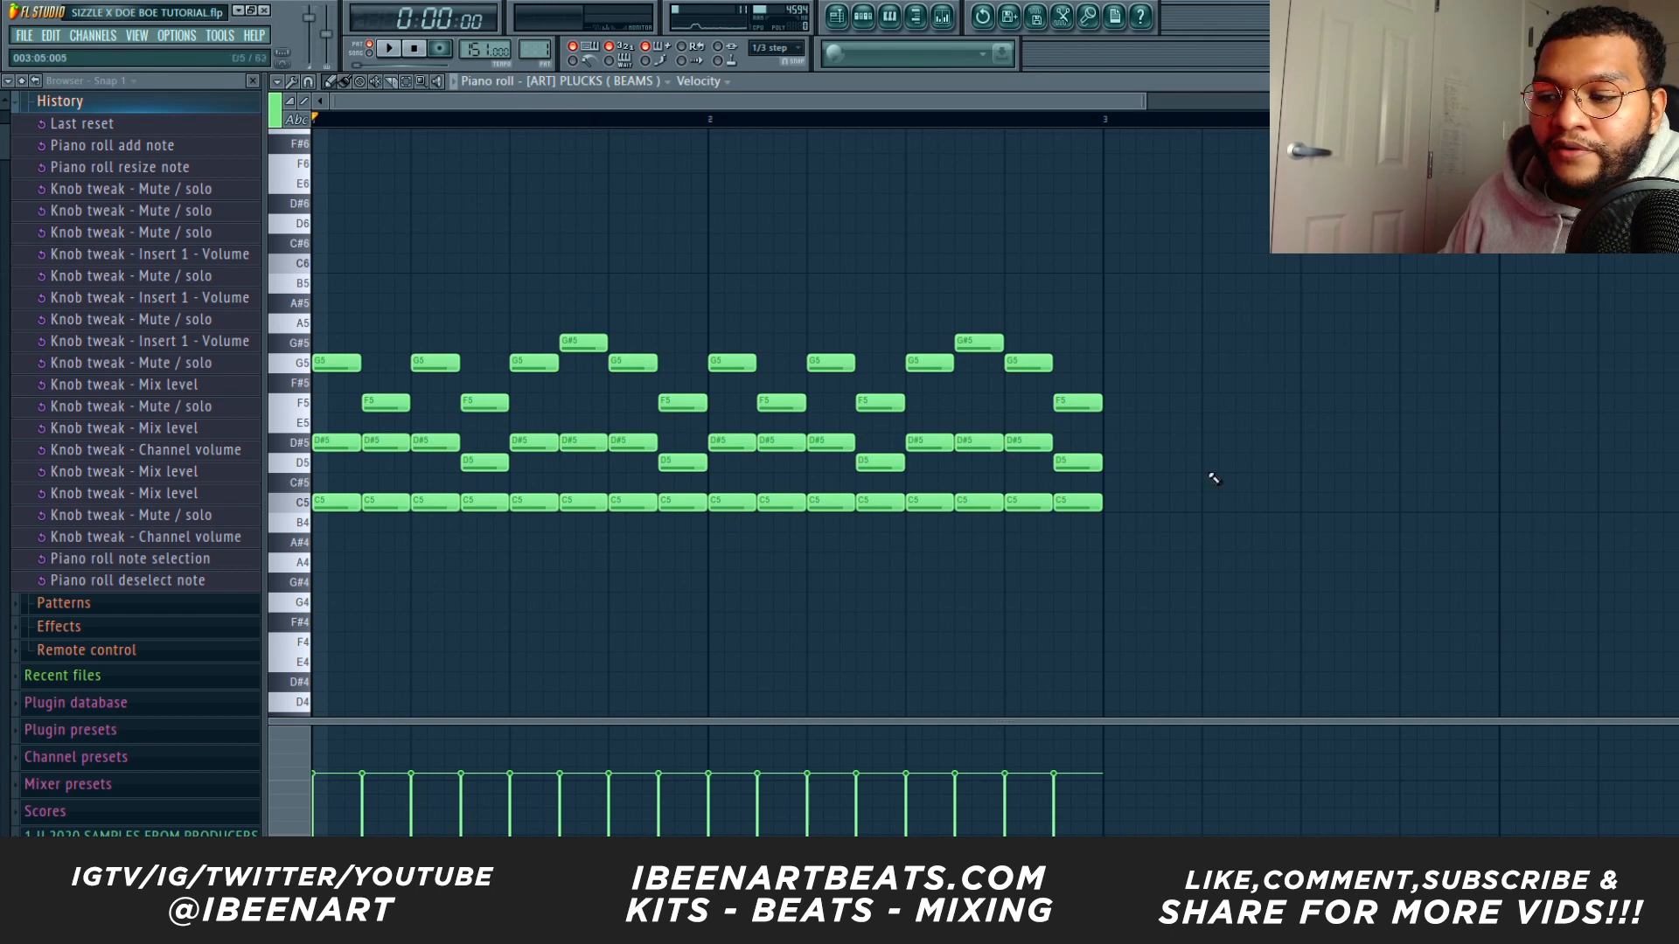
{"action": "left_click_drag", "start_coordinate": [1204, 554], "coordinate": [382, 234]}
{"action": "left_click", "coordinate": [378, 404]}
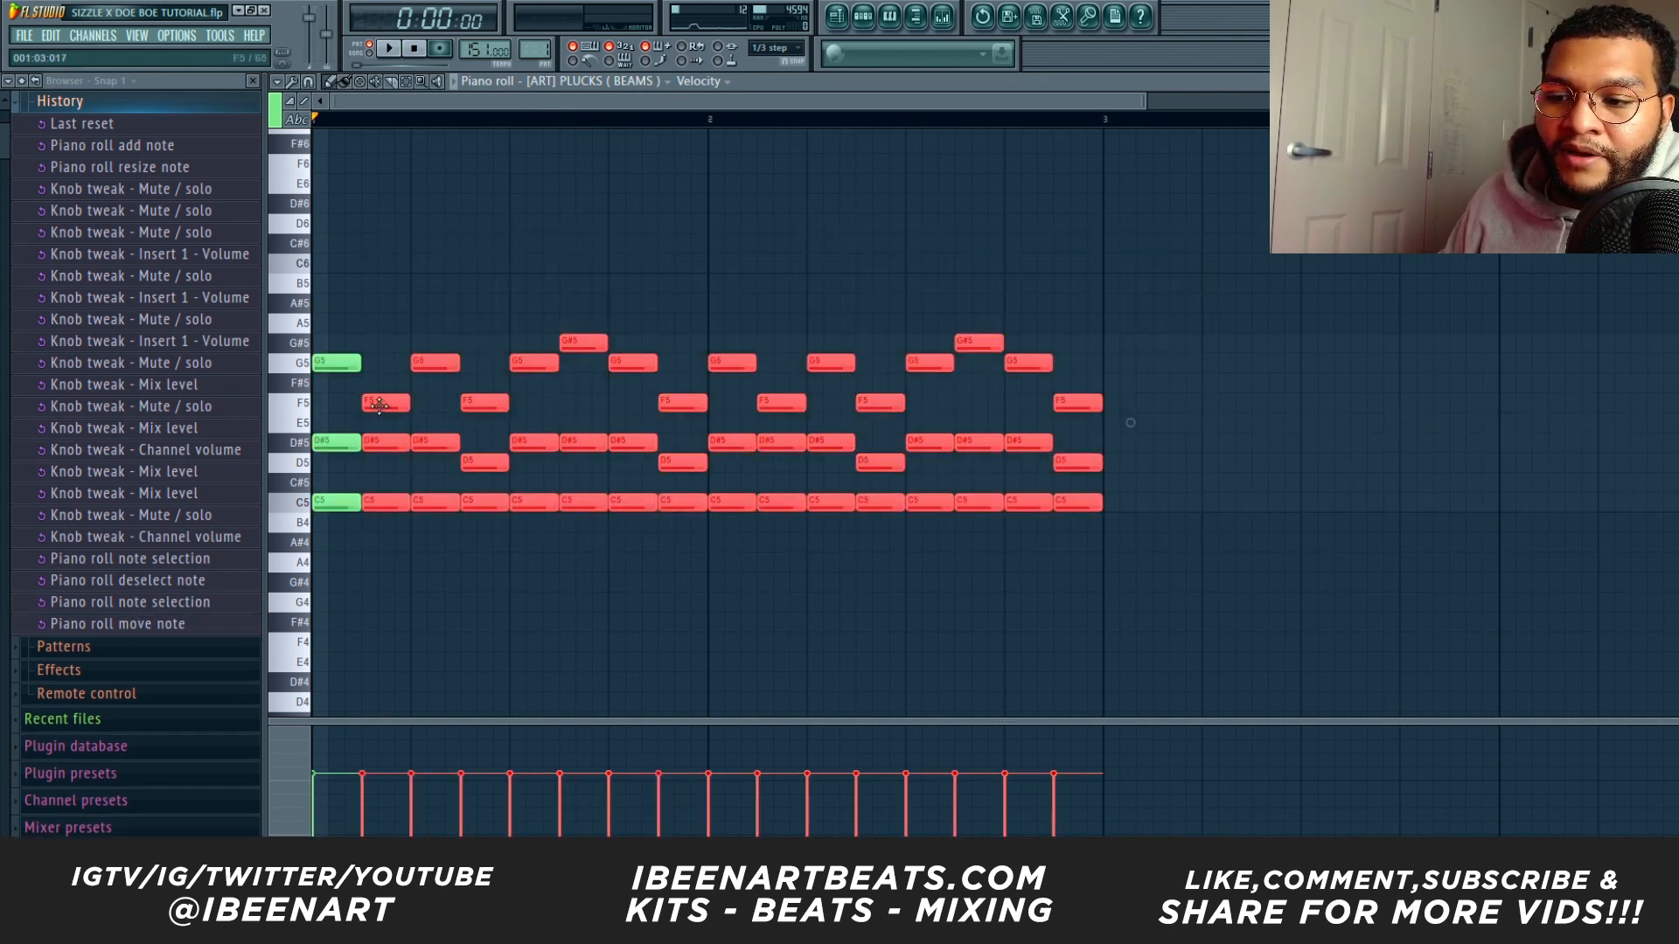
{"action": "left_click_drag", "start_coordinate": [378, 404], "coordinate": [427, 402]}
{"action": "left_click_drag", "start_coordinate": [321, 262], "coordinate": [408, 497]}
{"action": "left_click", "coordinate": [371, 476], "text": "ctrl"}
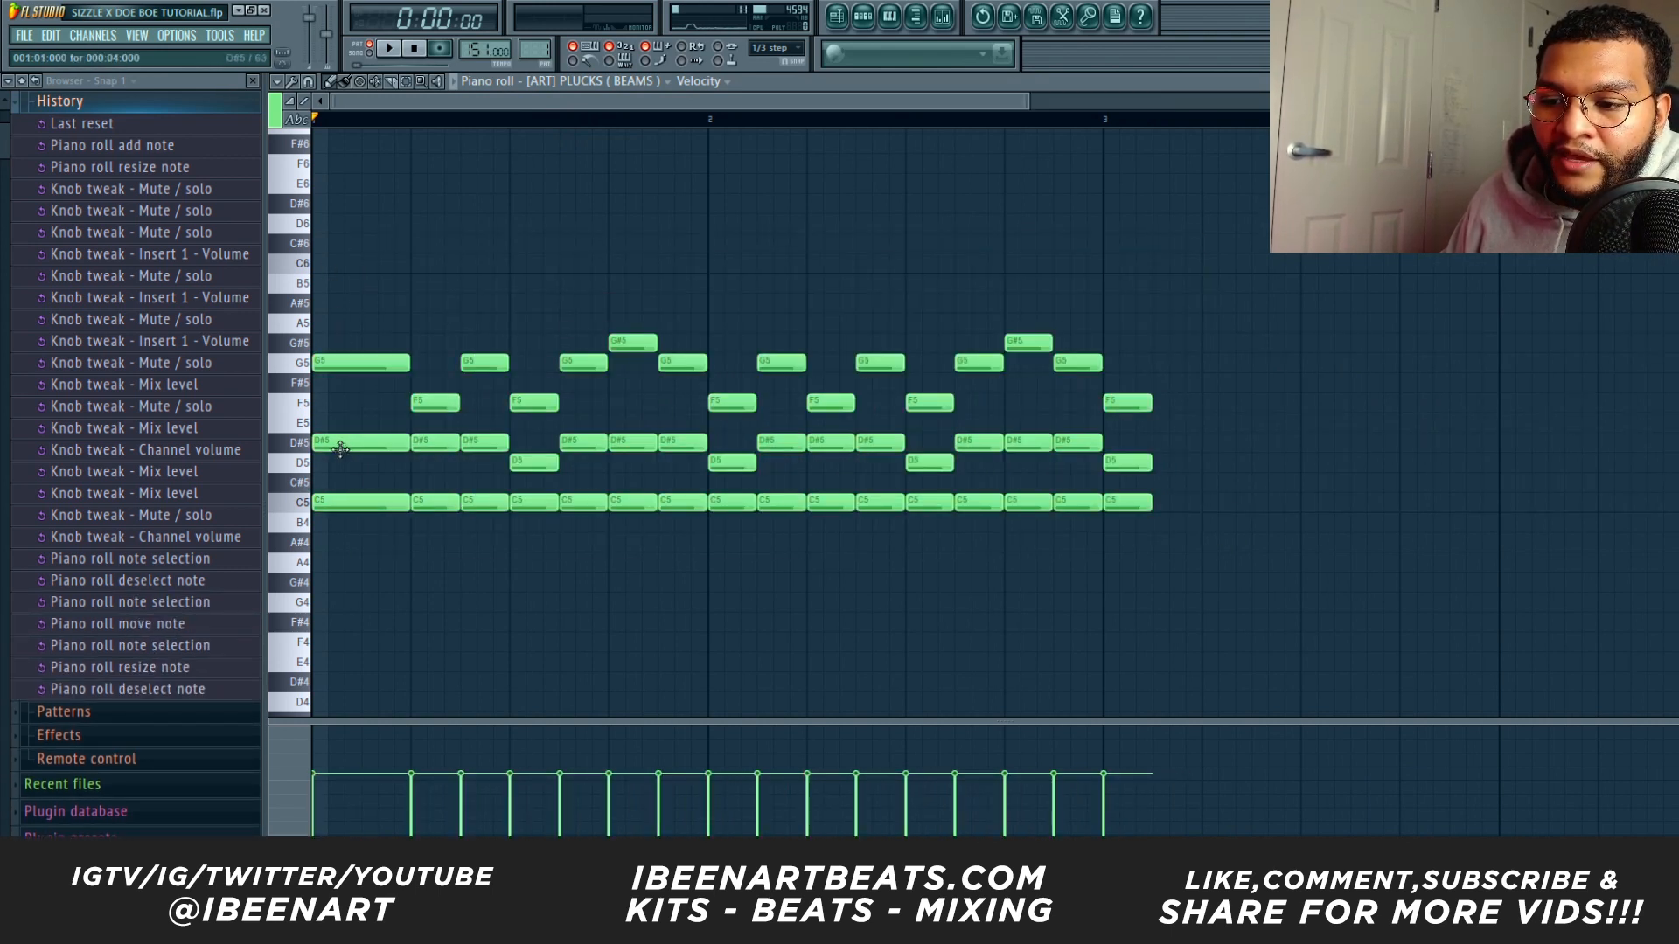
Try lowering the opening chord's G5 note to F5 and undo the move.
{"action": "mouse_move", "coordinate": [342, 446]}
{"action": "left_mouse_down"}
{"action": "mouse_move", "coordinate": [343, 466]}
{"action": "mouse_move", "coordinate": [351, 441]}
{"action": "left_mouse_up"}
{"action": "left_click_drag", "start_coordinate": [354, 363], "coordinate": [345, 401]}
{"action": "left_click", "coordinate": [351, 351], "text": "ctrl"}
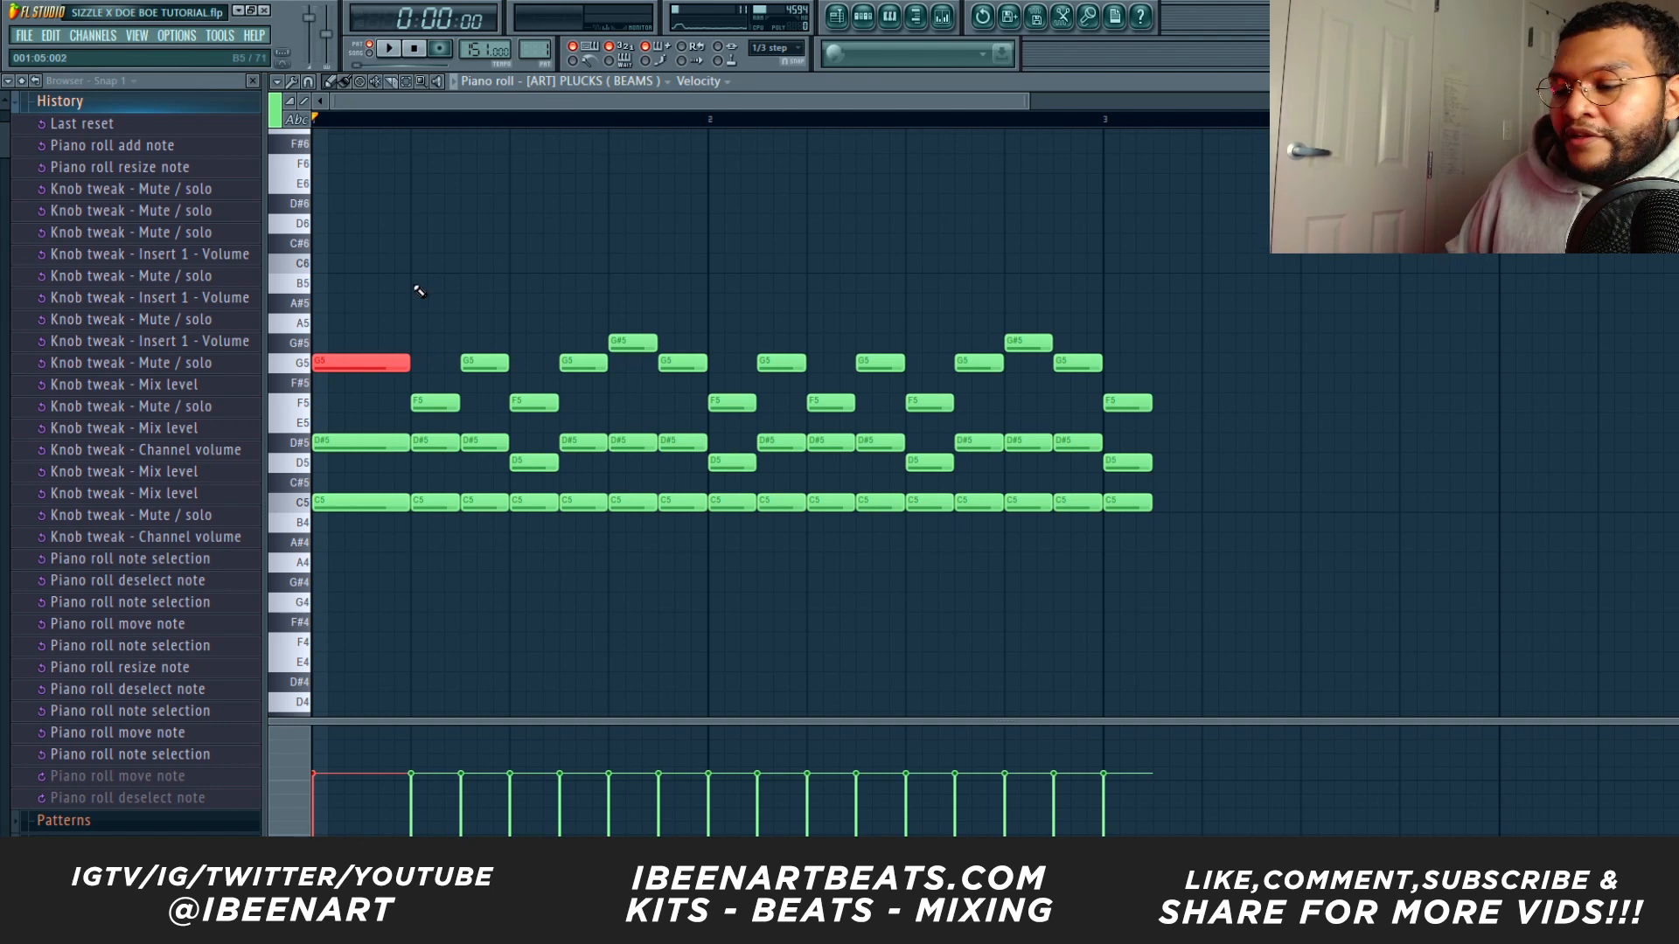
{"action": "left_click", "coordinate": [216, 106]}
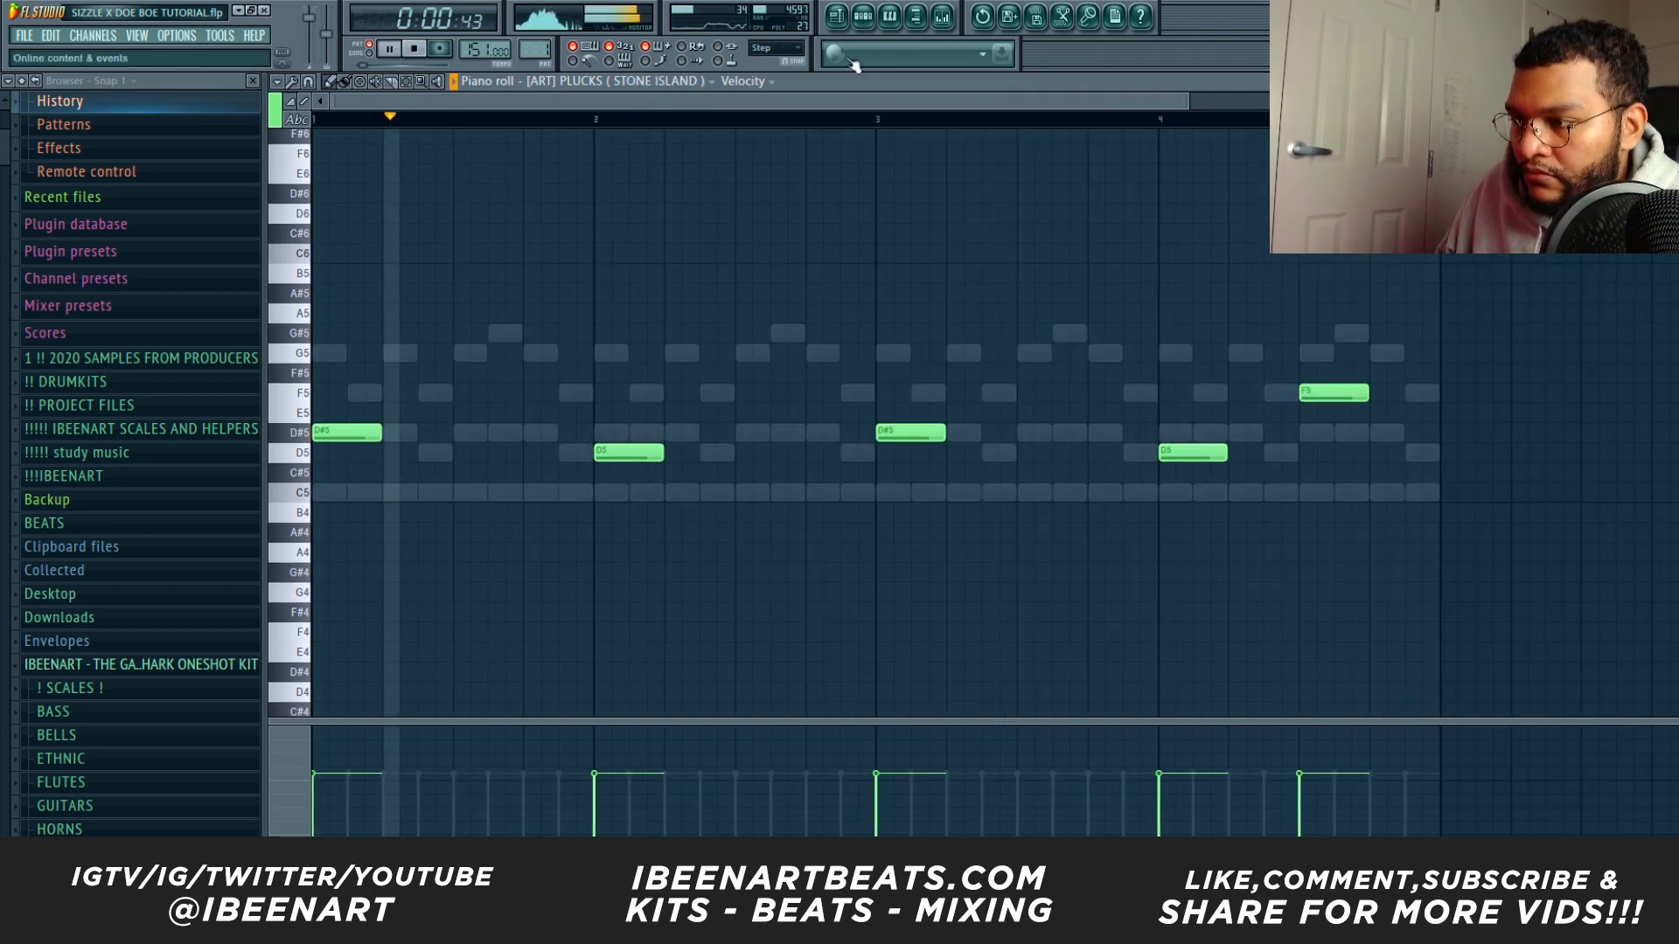
Audition samples in the PLUCKS folder and replace the STONE ISLAND channel's sample with [ART] PLUCKS ( ICY ).wav.
{"action": "key", "text": "F6"}
{"action": "left_click", "coordinate": [470, 207]}
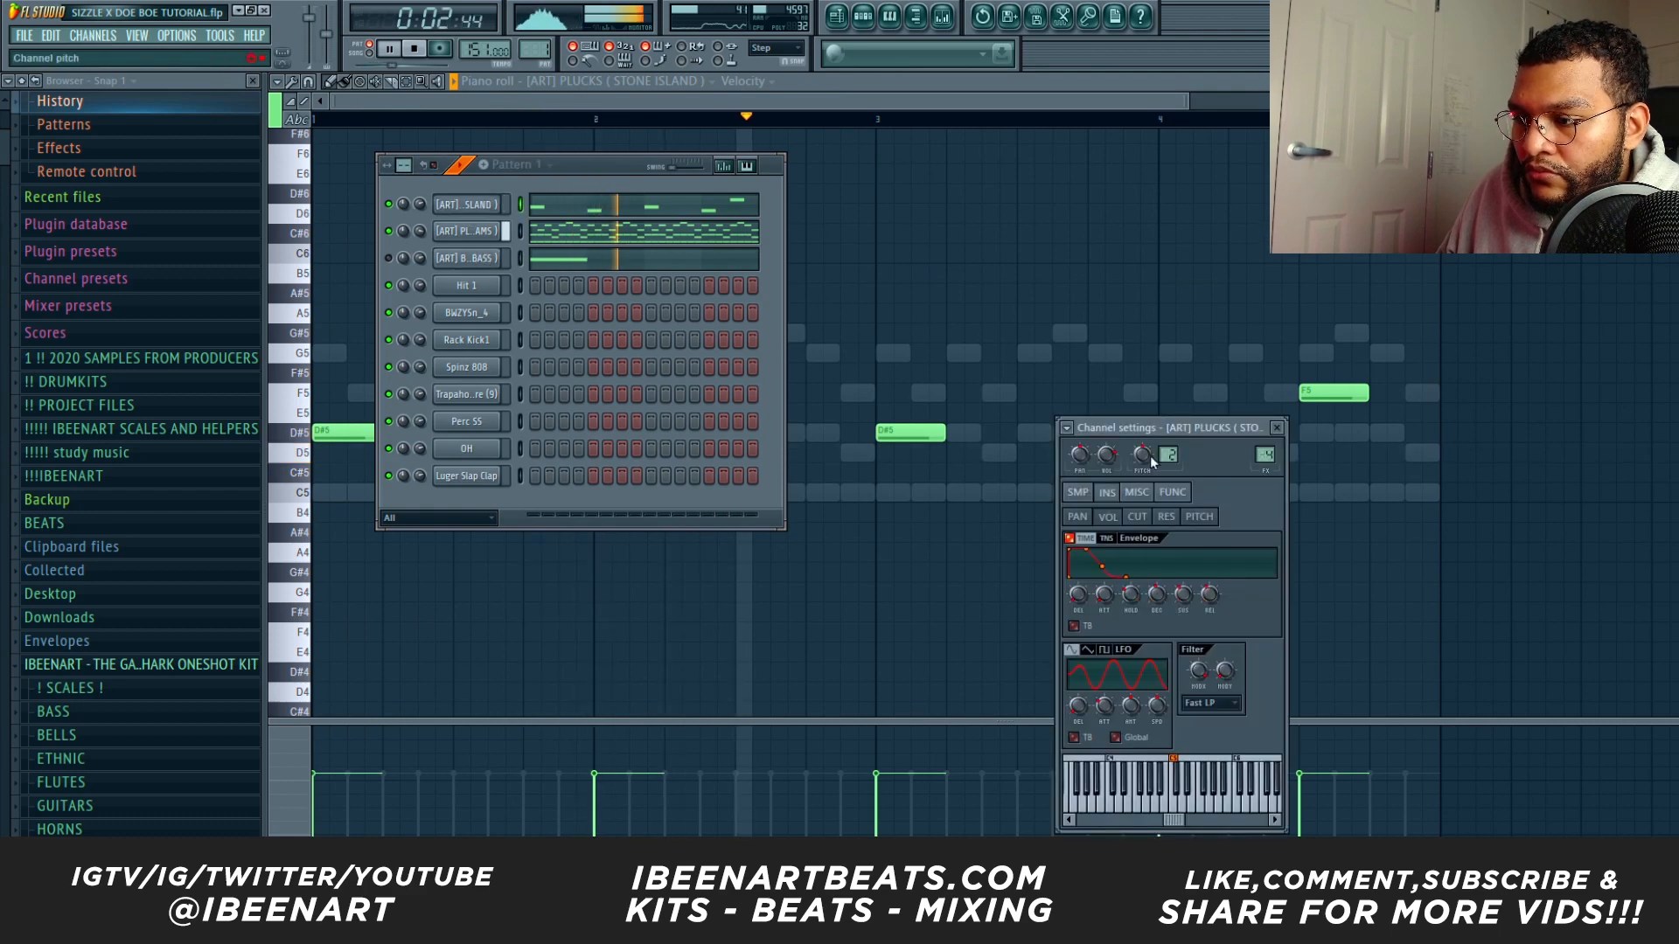
{"action": "key", "text": "space"}
{"action": "left_click", "coordinate": [1088, 494]}
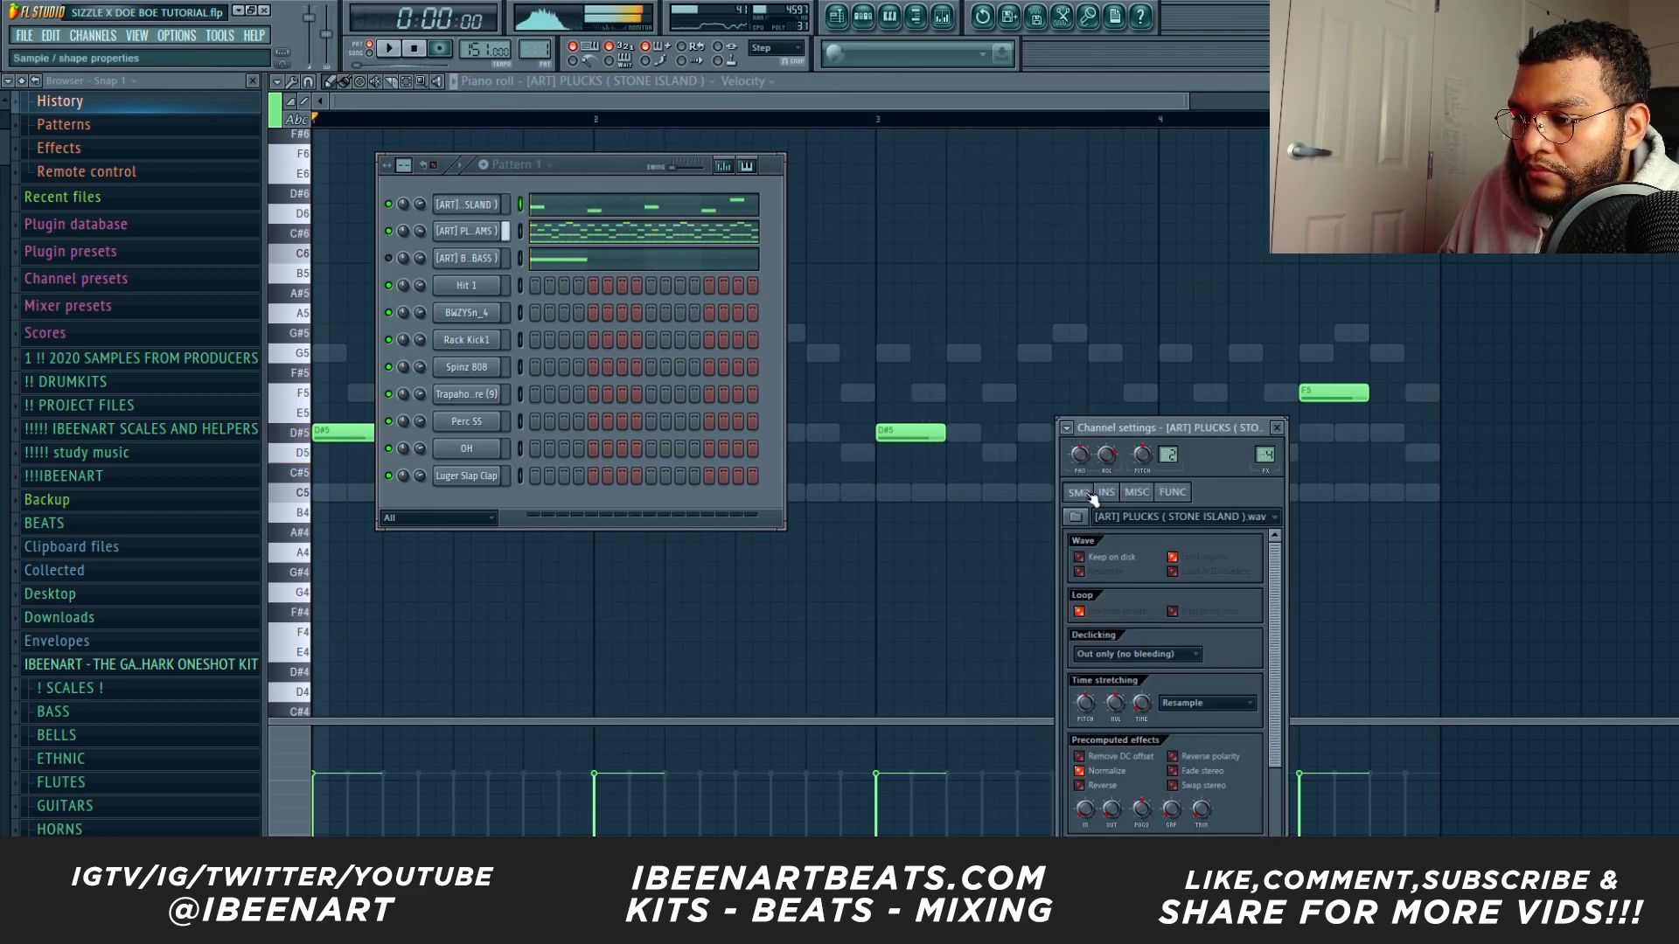
{"action": "scroll", "coordinate": [205, 672], "scroll_direction": "down", "scroll_amount": 9}
{"action": "left_click", "coordinate": [123, 567]}
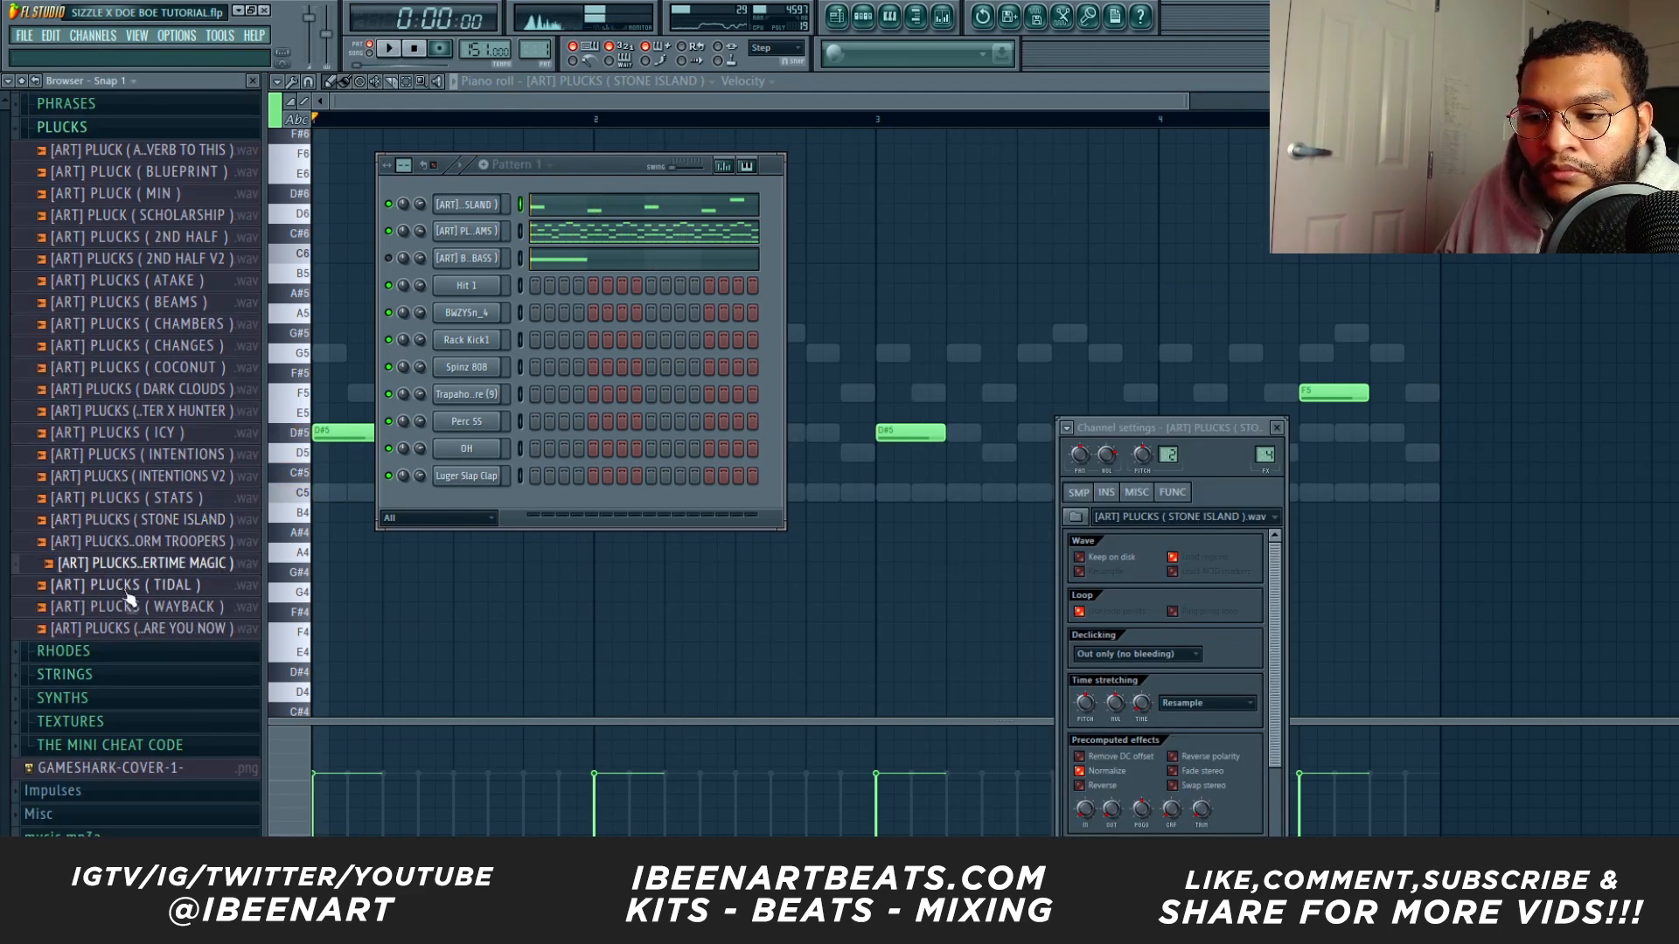
{"action": "left_click", "coordinate": [127, 587]}
{"action": "left_click", "coordinate": [147, 606]}
{"action": "left_click", "coordinate": [169, 629]}
{"action": "left_click", "coordinate": [132, 432]}
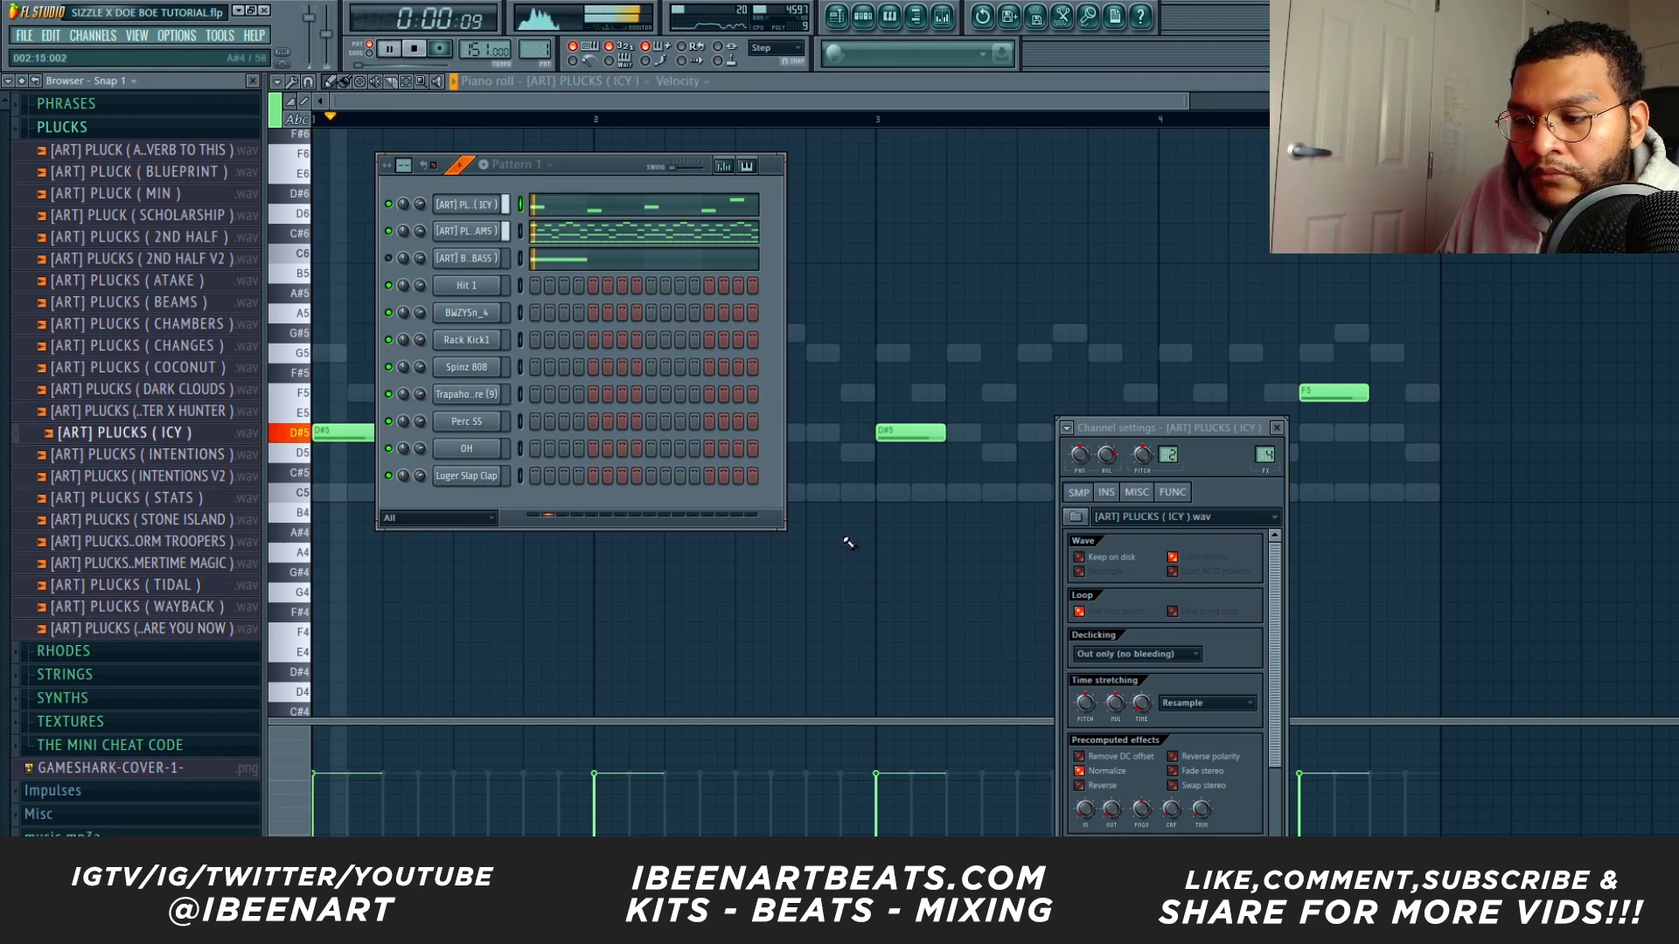
{"action": "left_click", "coordinate": [1136, 492]}
Add C5 notes midway through bars 1, 2 and 3 of the PLUCKS ( ICY ) part and raise all its notes one octave.
{"action": "key", "text": "F7"}
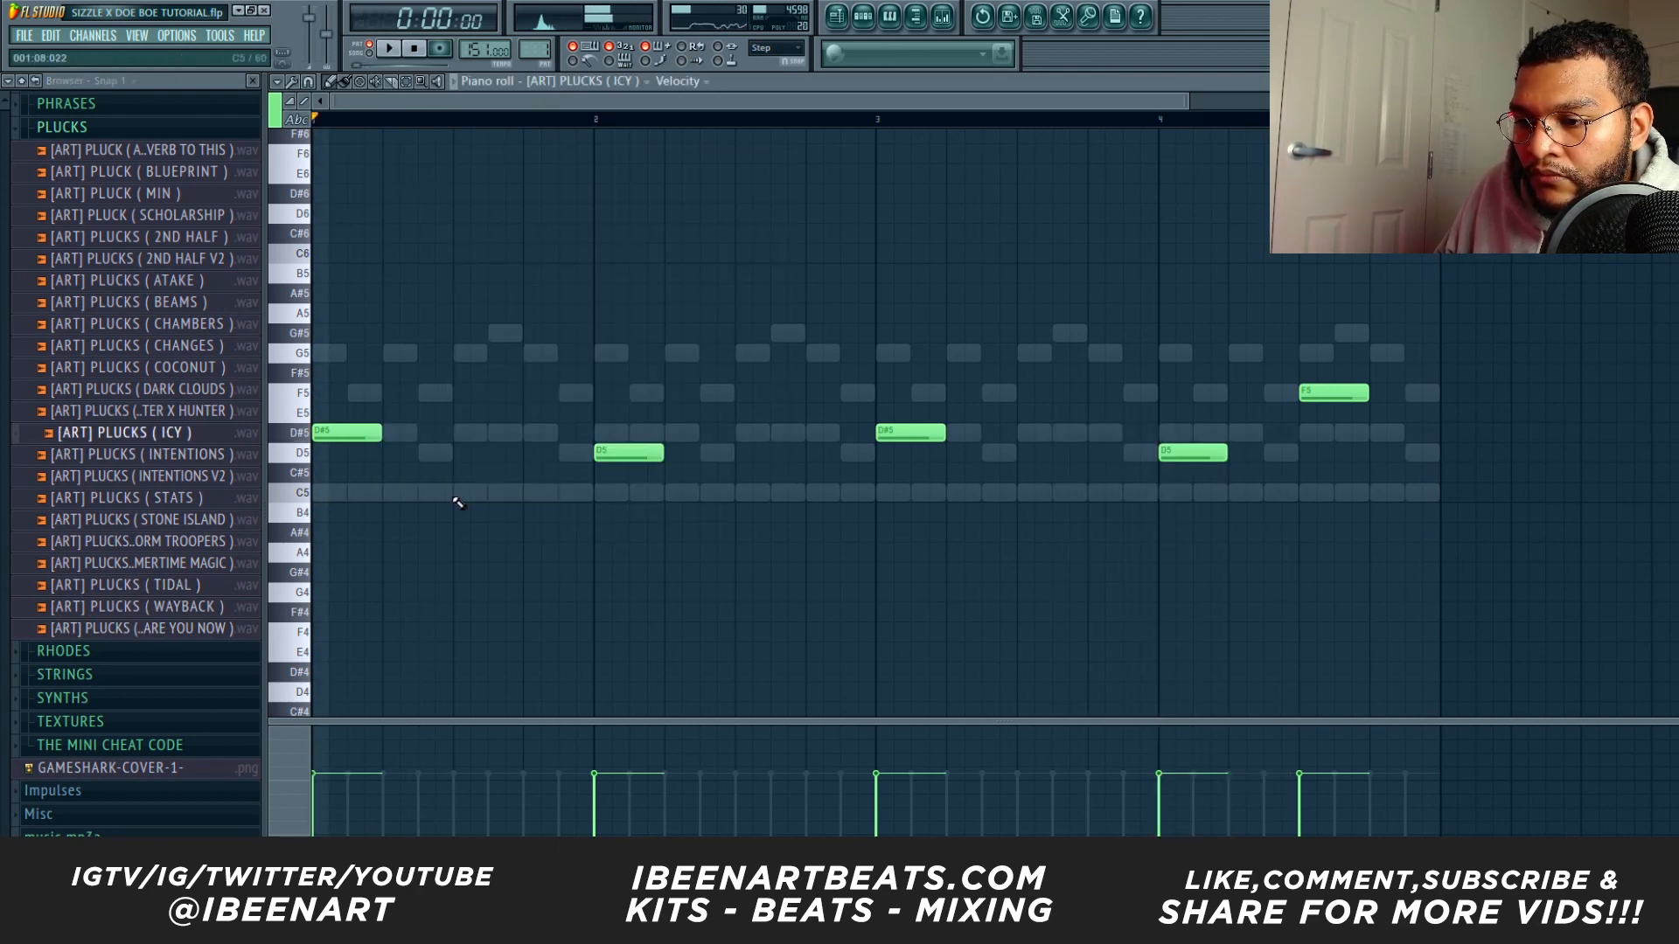
{"action": "key", "text": "space"}
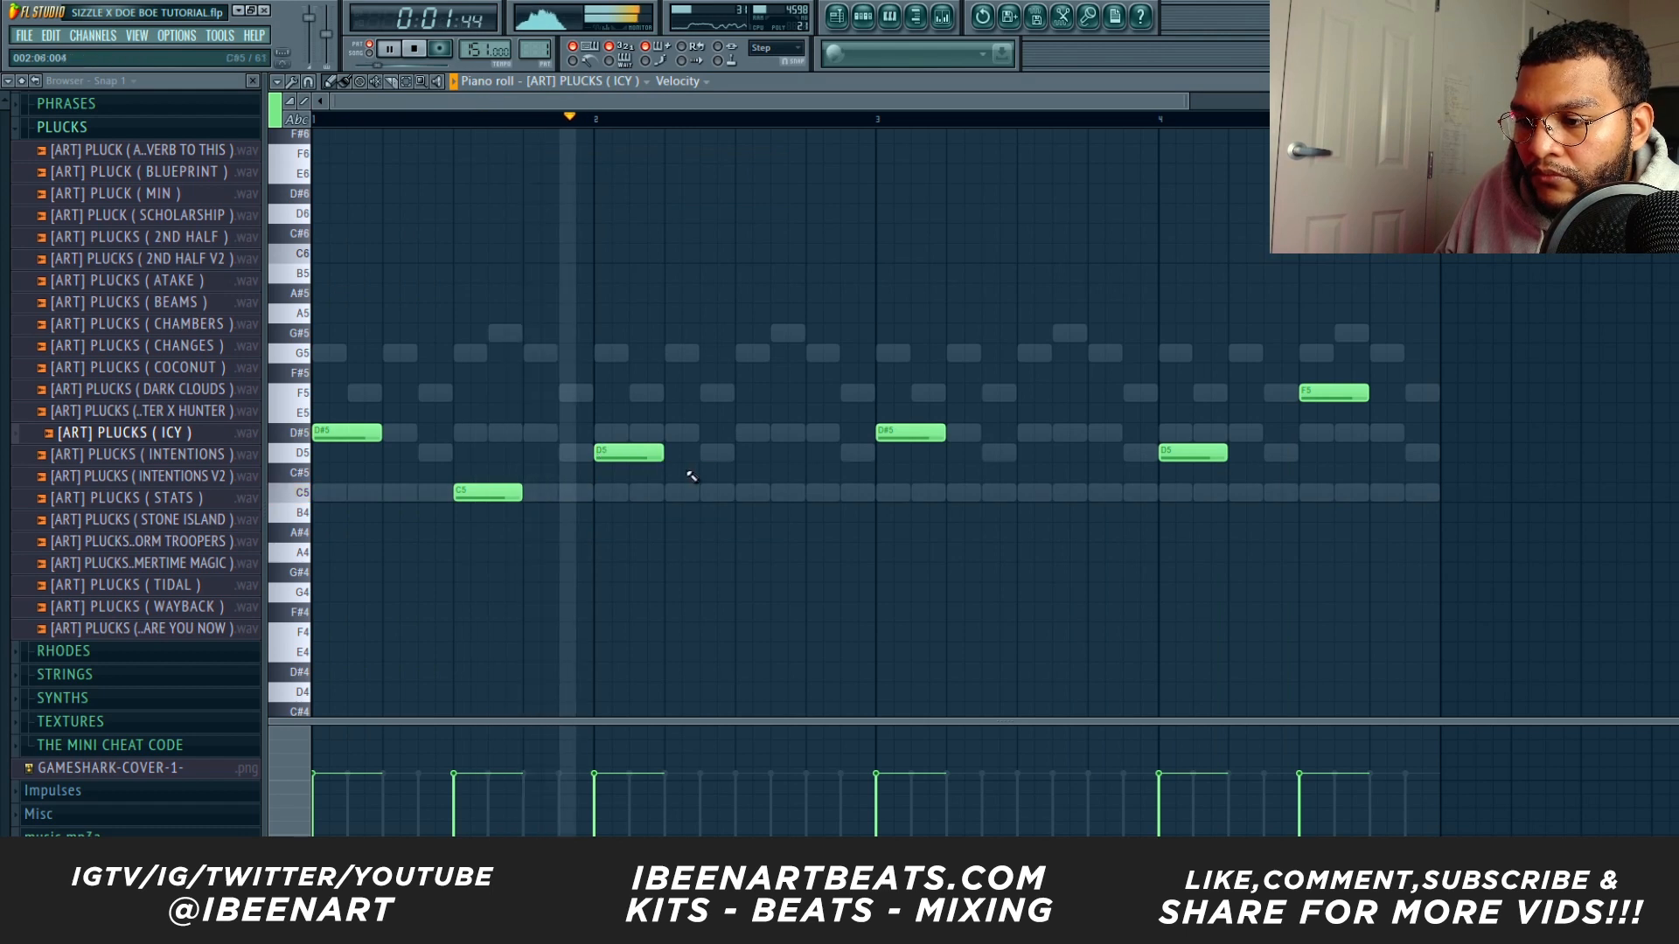
{"action": "left_click", "coordinate": [739, 493]}
{"action": "left_click", "coordinate": [1028, 492]}
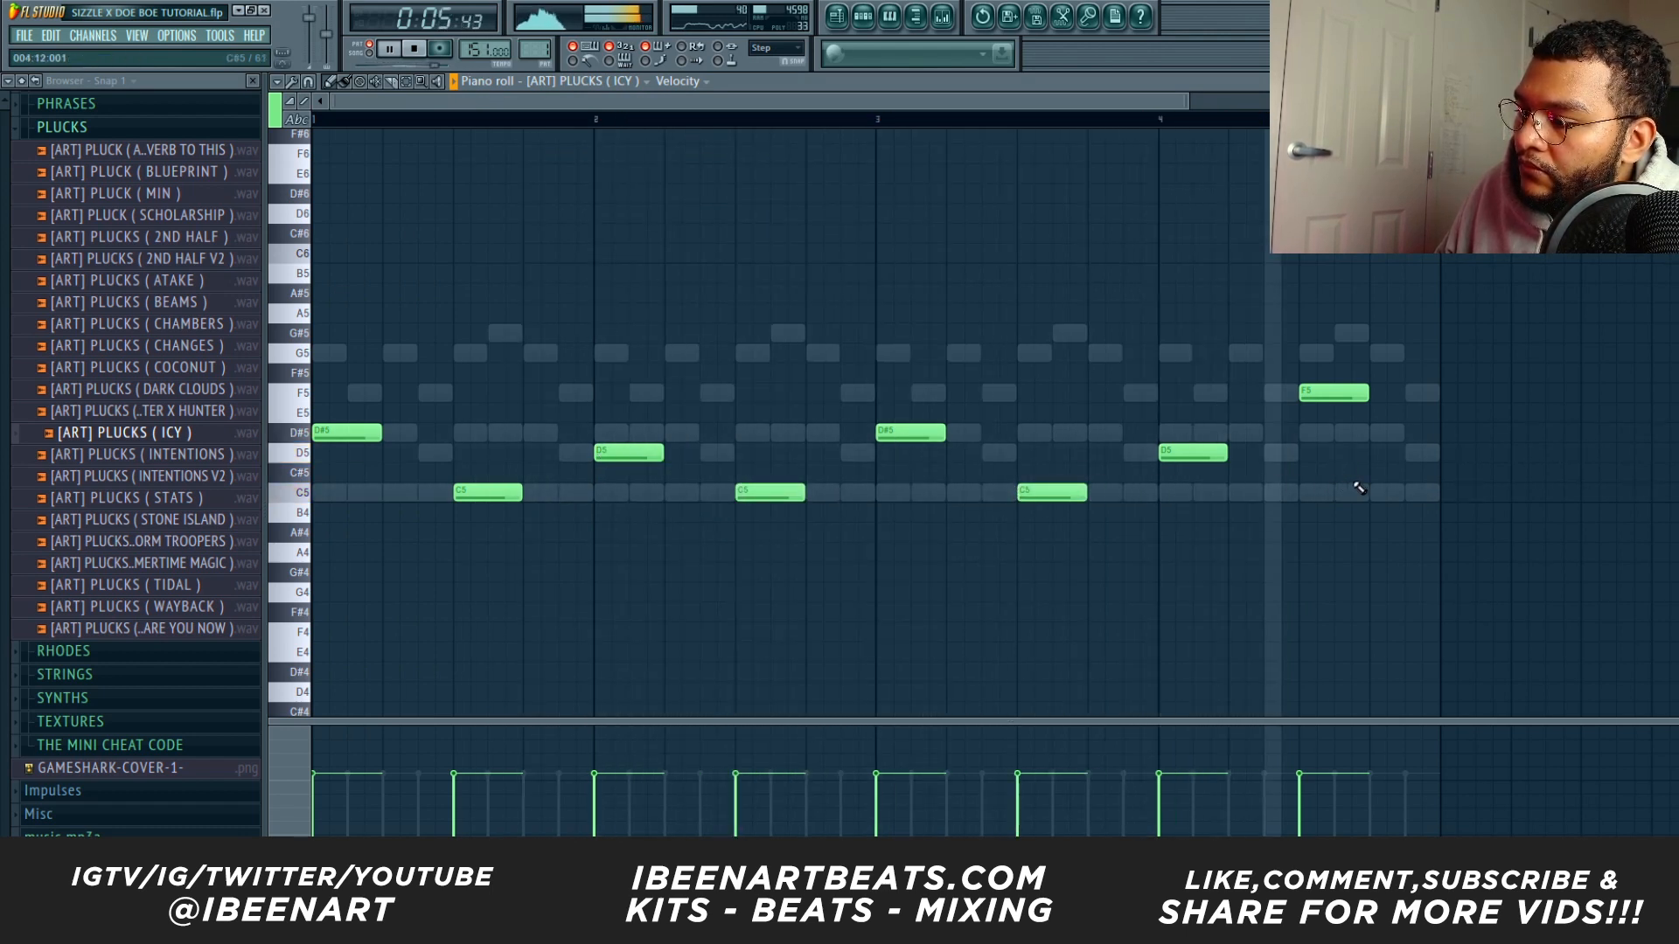
{"action": "key", "text": "ctrl+Up"}
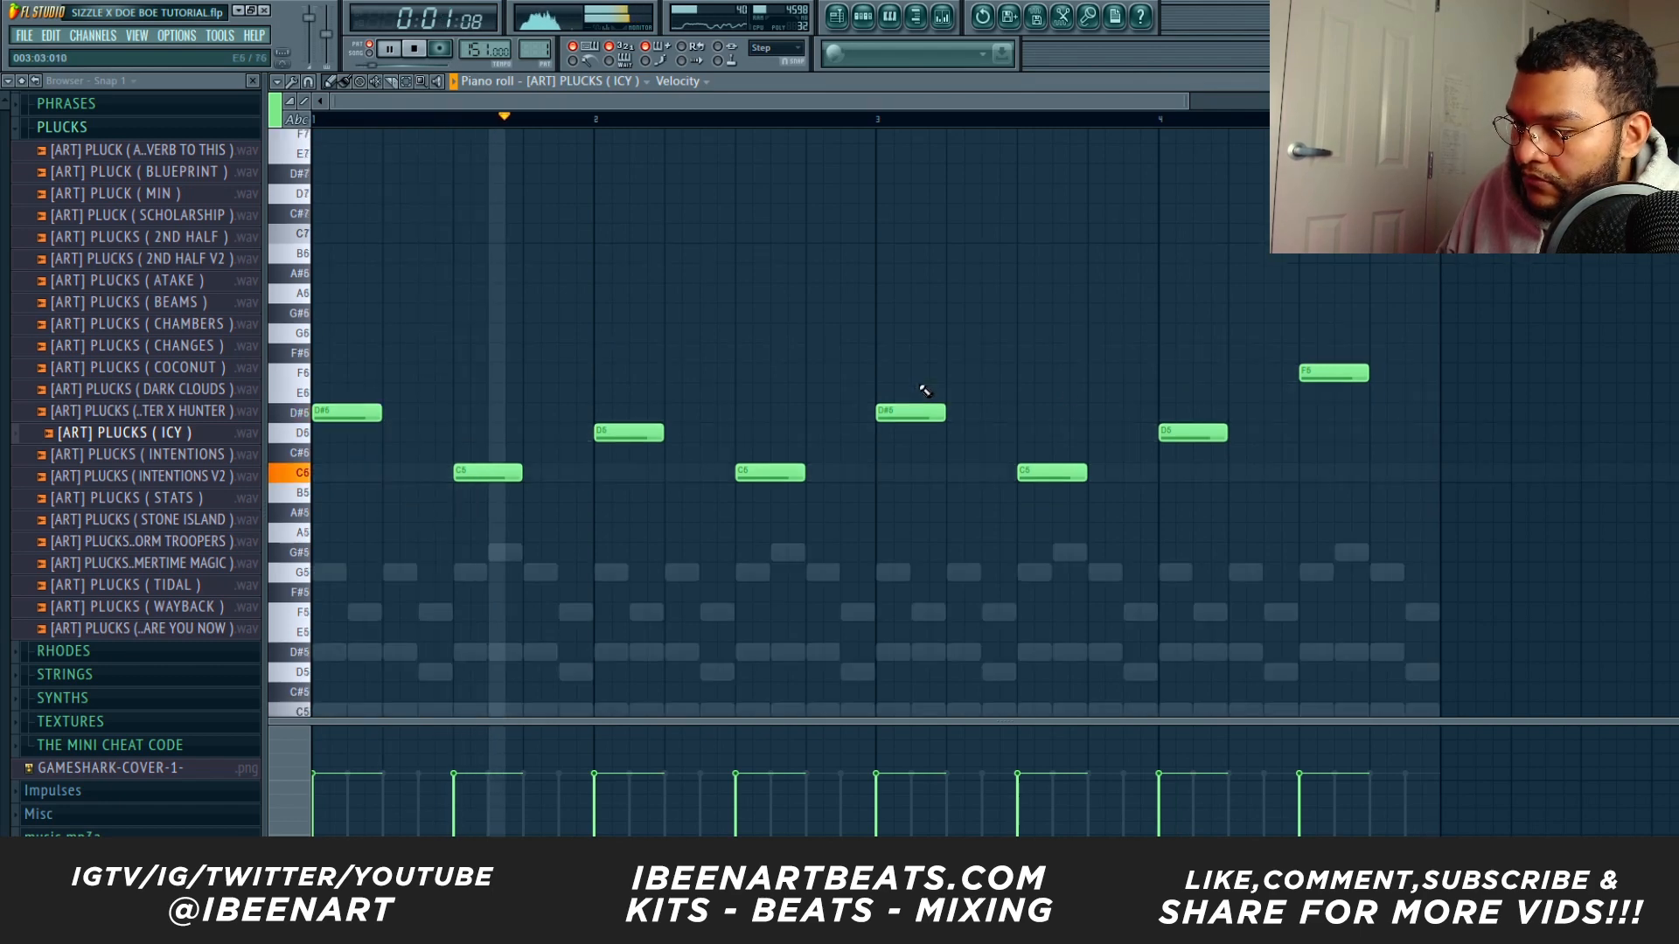
Lower the volume of mixer track Insert 4 slightly while the pattern plays.
{"action": "left_click", "coordinate": [863, 18]}
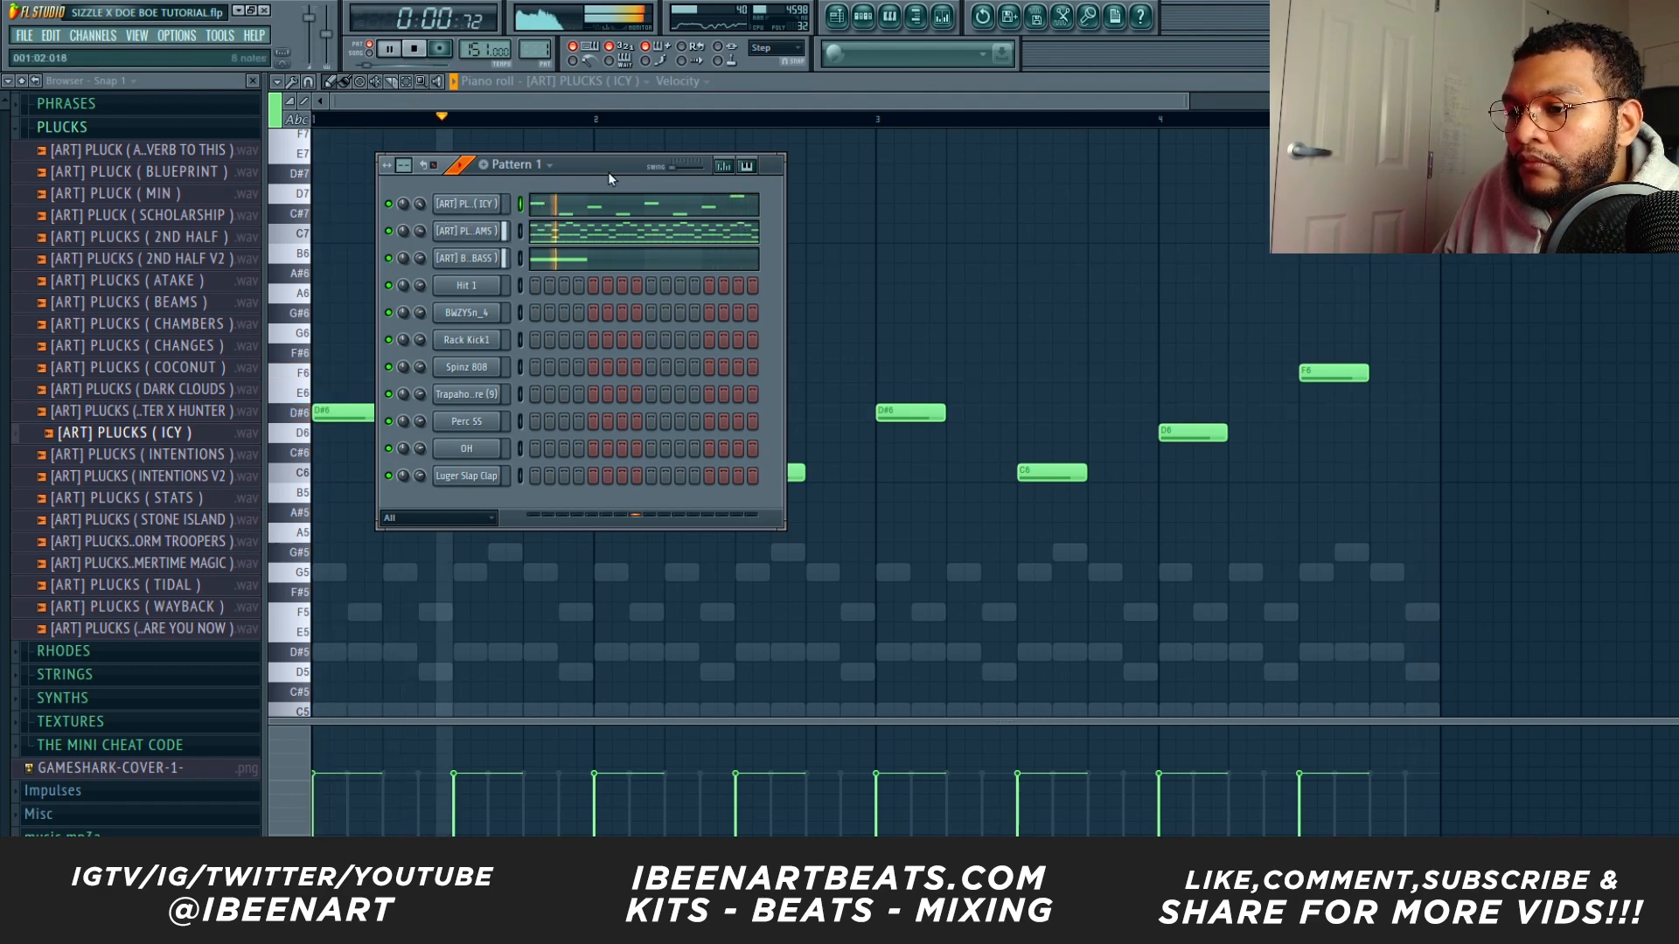
{"action": "left_click", "coordinate": [942, 16]}
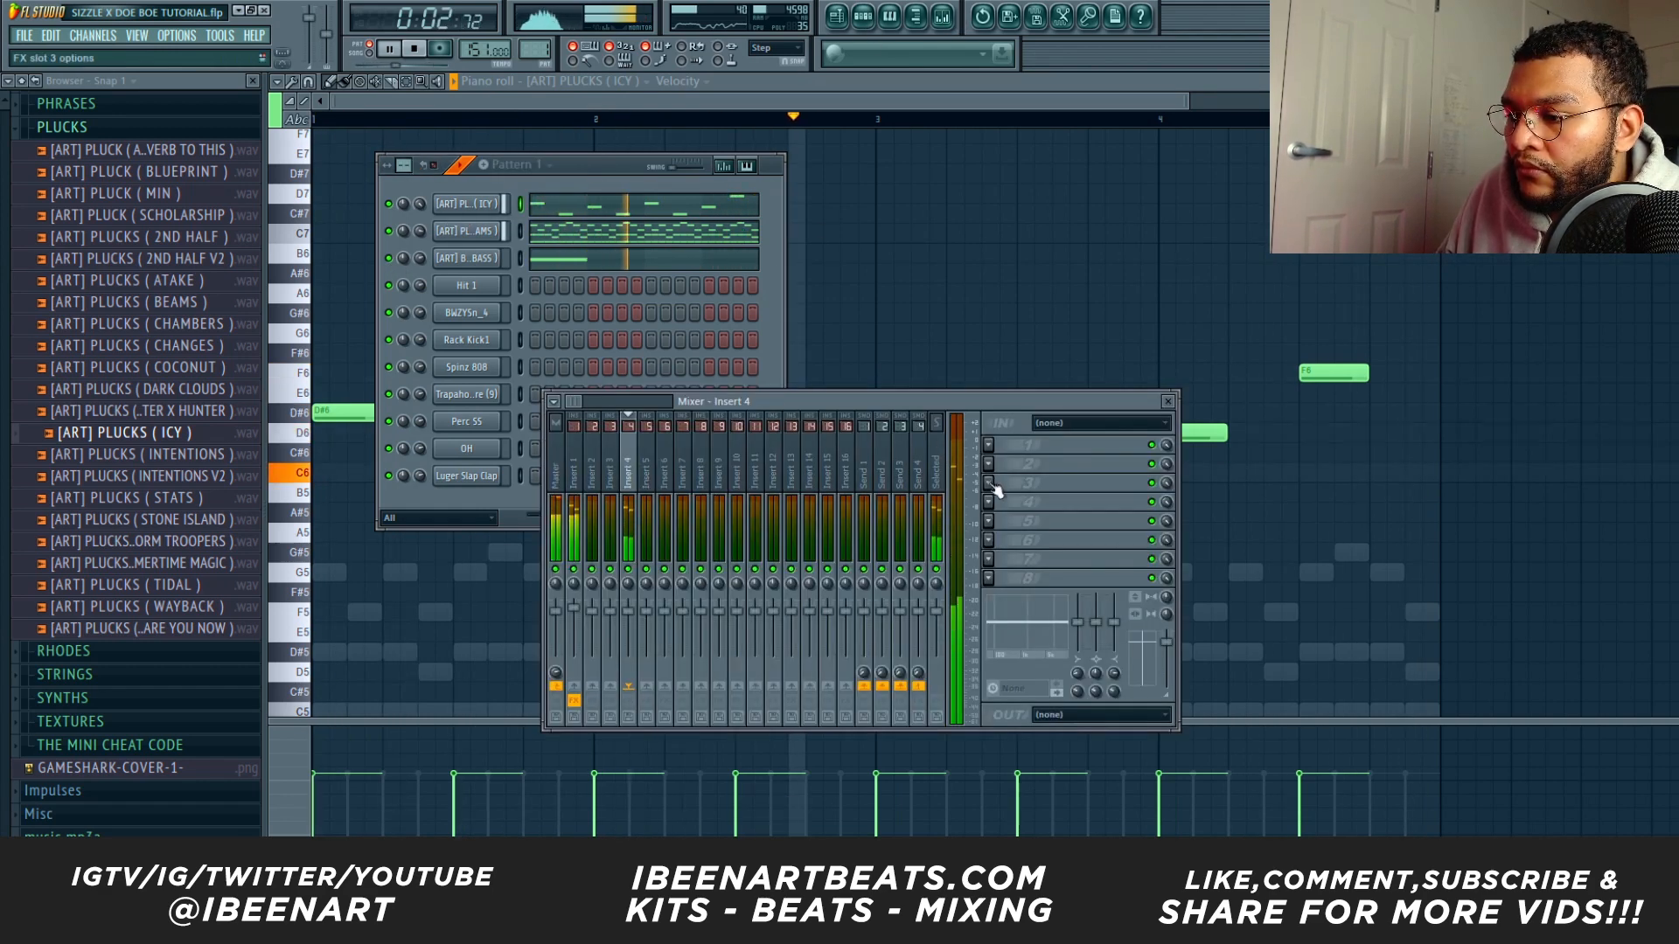
{"action": "left_click_drag", "start_coordinate": [630, 613], "coordinate": [636, 623]}
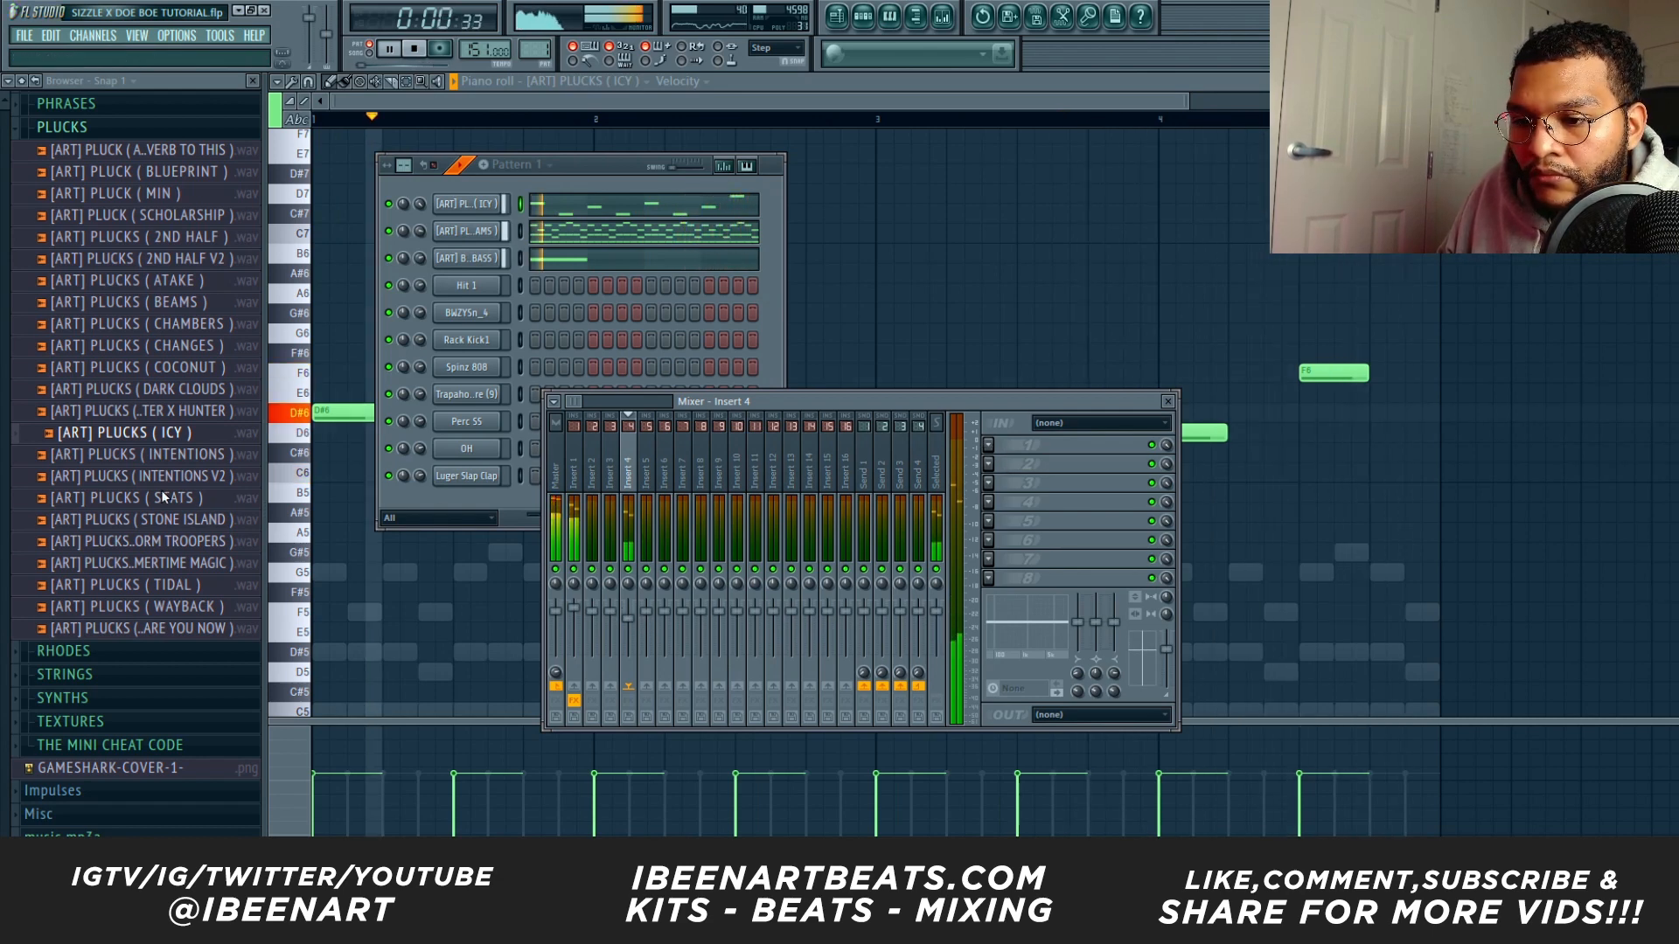
Load Gross Beat on Insert 4, audition its 1 Beat Gate volume preset and choose 1/2 Bt Gate.
{"action": "left_click", "coordinate": [105, 522]}
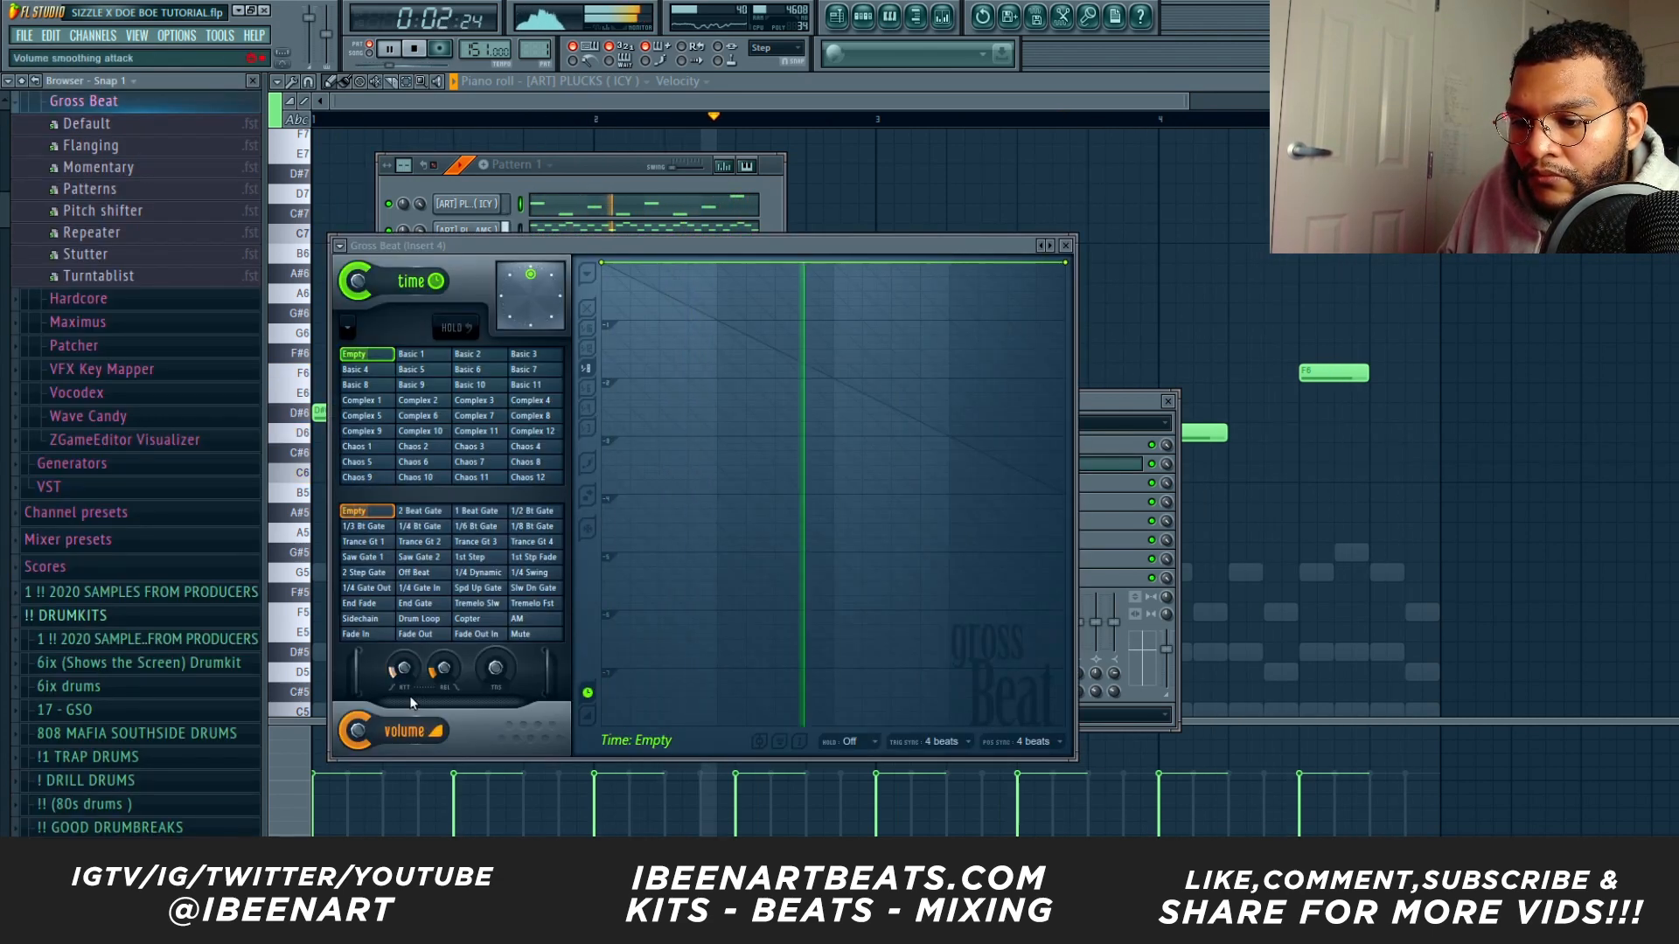
{"action": "left_click", "coordinate": [479, 511]}
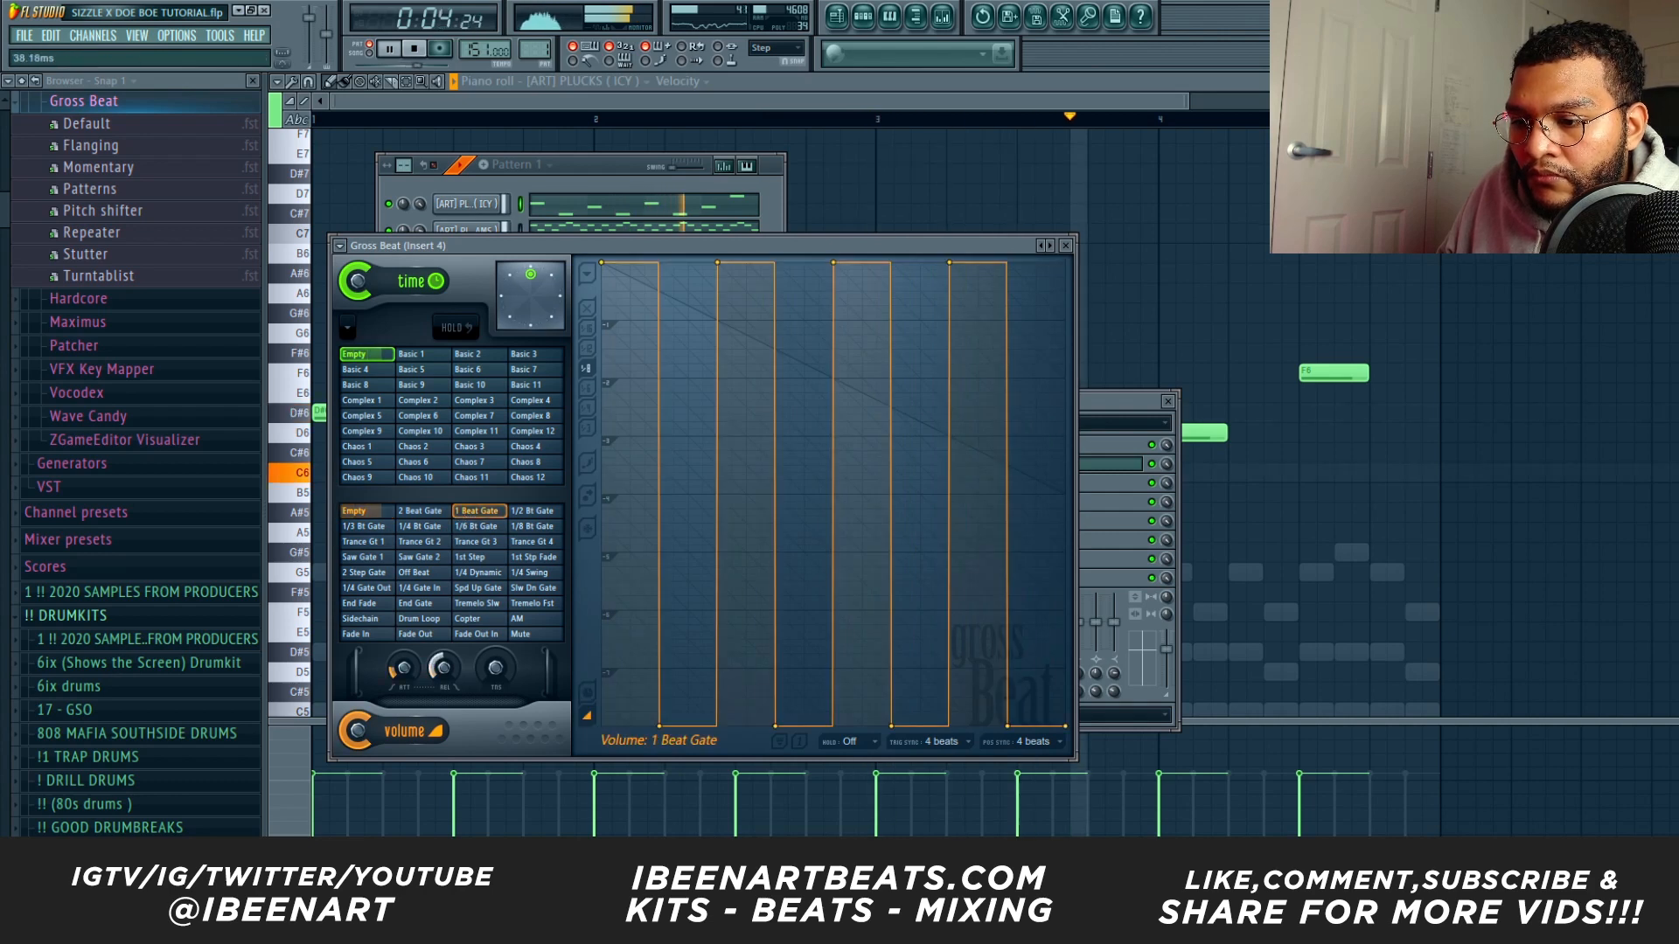
{"action": "left_click", "coordinate": [532, 511]}
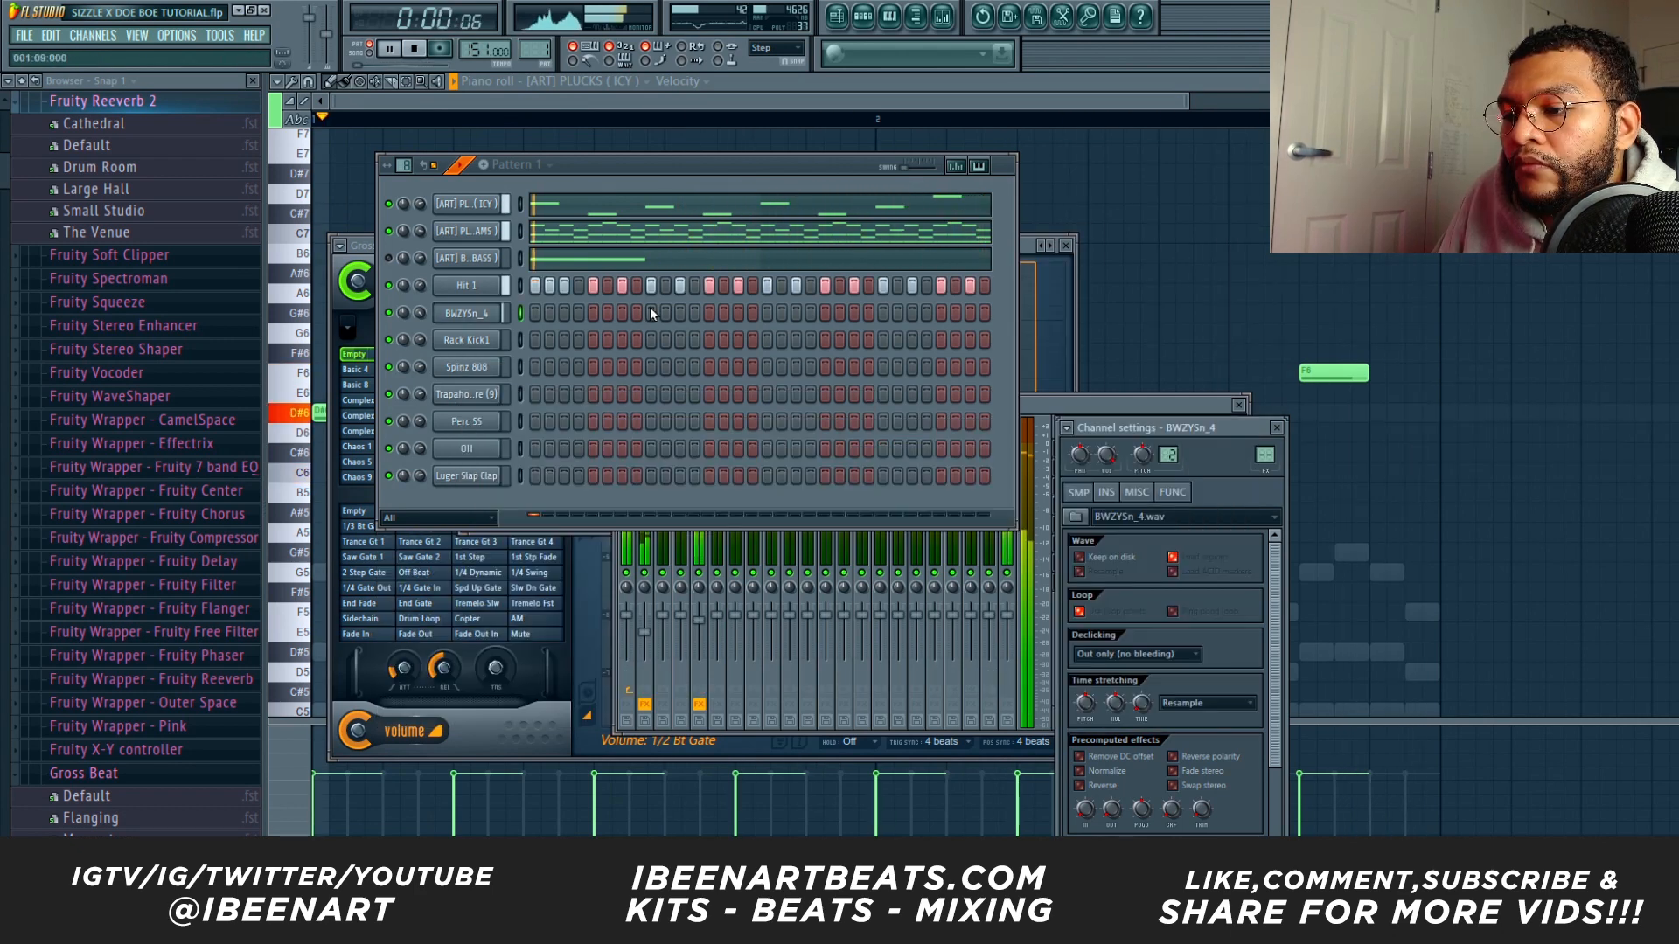
Place BWZYSn_4 snare and Luger Slap Clap hits on steps 9 and 25 of Pattern 1.
{"action": "left_click", "coordinate": [652, 313]}
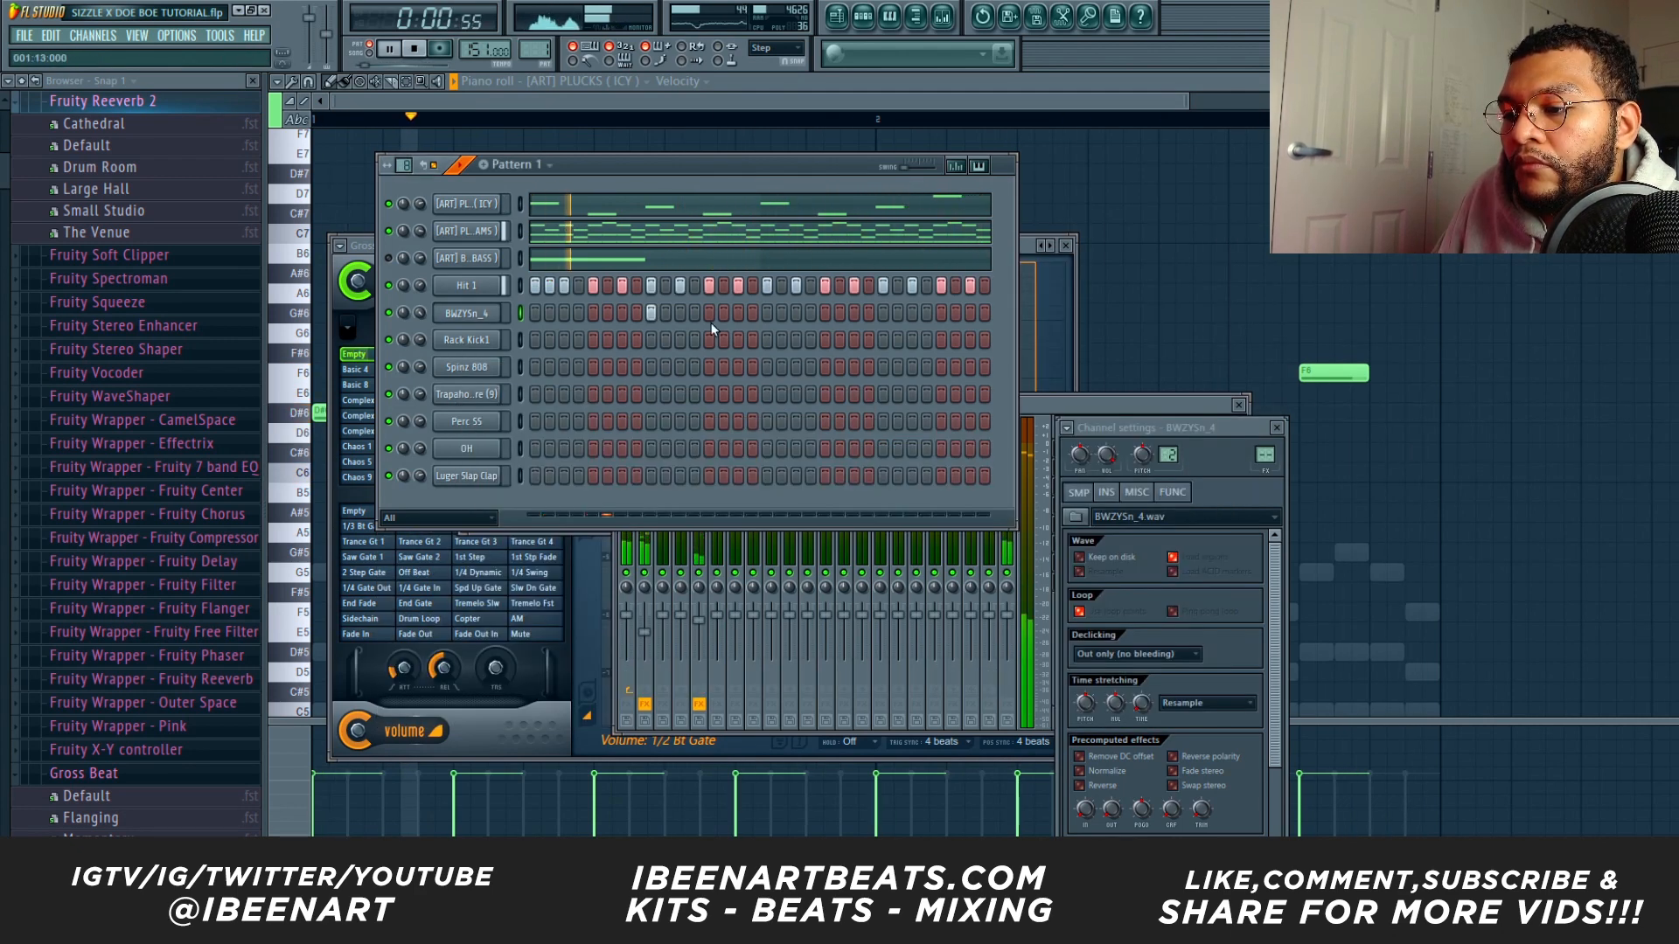
{"action": "left_click", "coordinate": [883, 313]}
{"action": "left_click", "coordinate": [651, 476]}
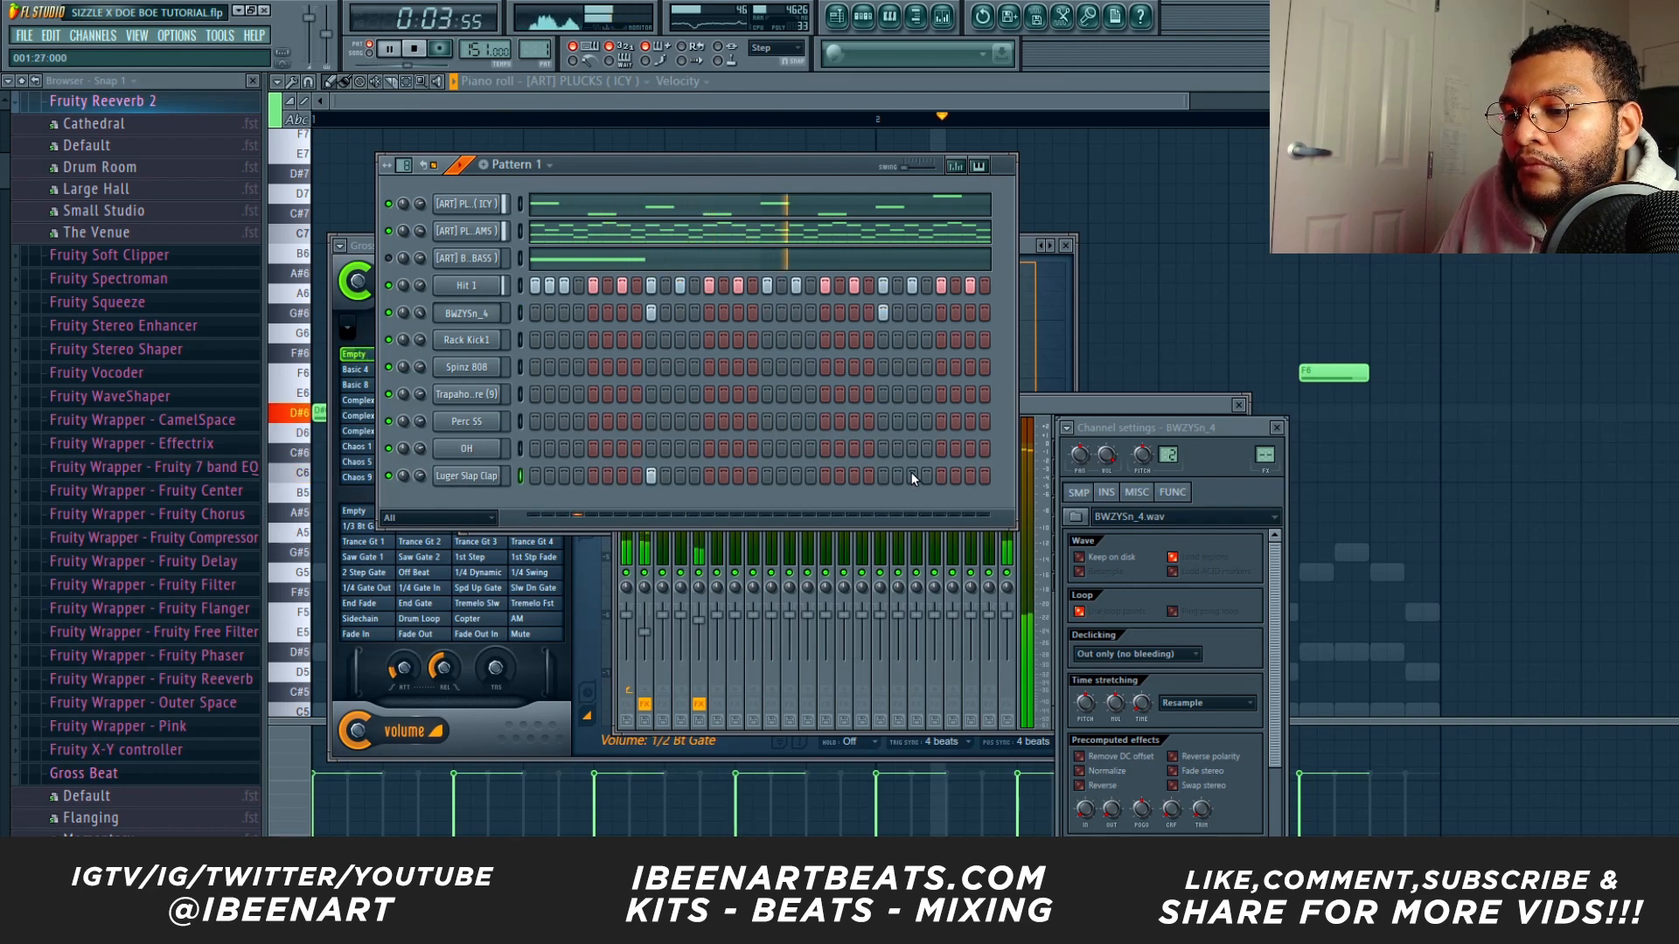
{"action": "left_click", "coordinate": [883, 475]}
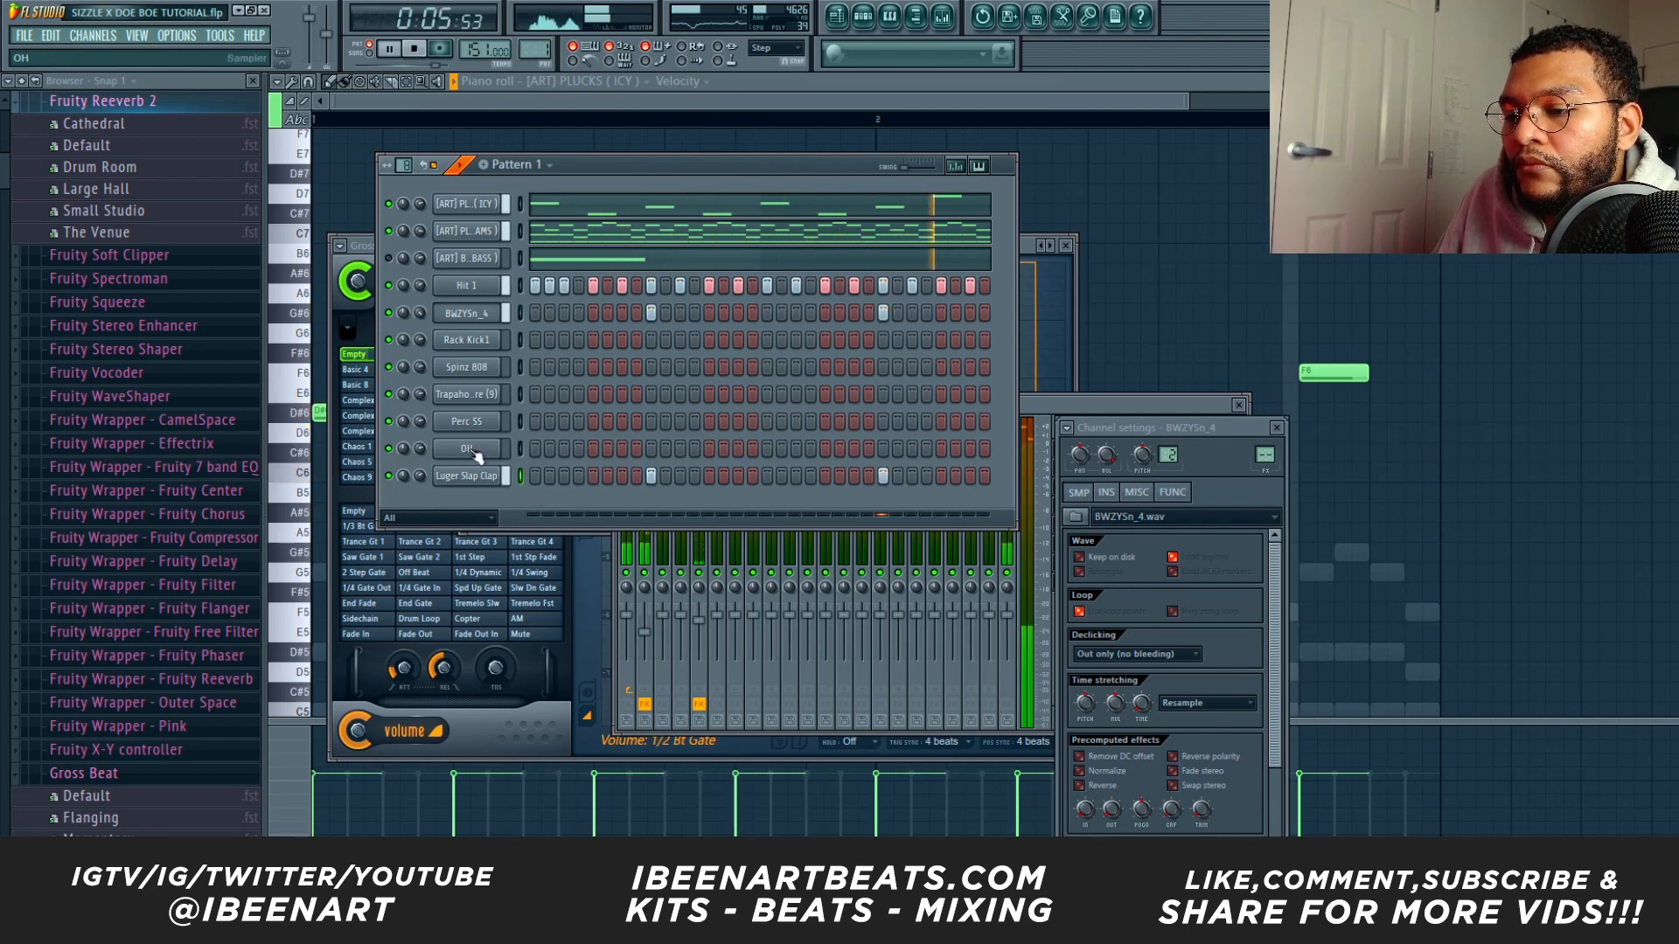
Place an OH hit on step 5 of Pattern 1 and try out a Perc SS hit on step 3.
{"action": "left_click", "coordinate": [467, 449]}
{"action": "left_click", "coordinate": [593, 449]}
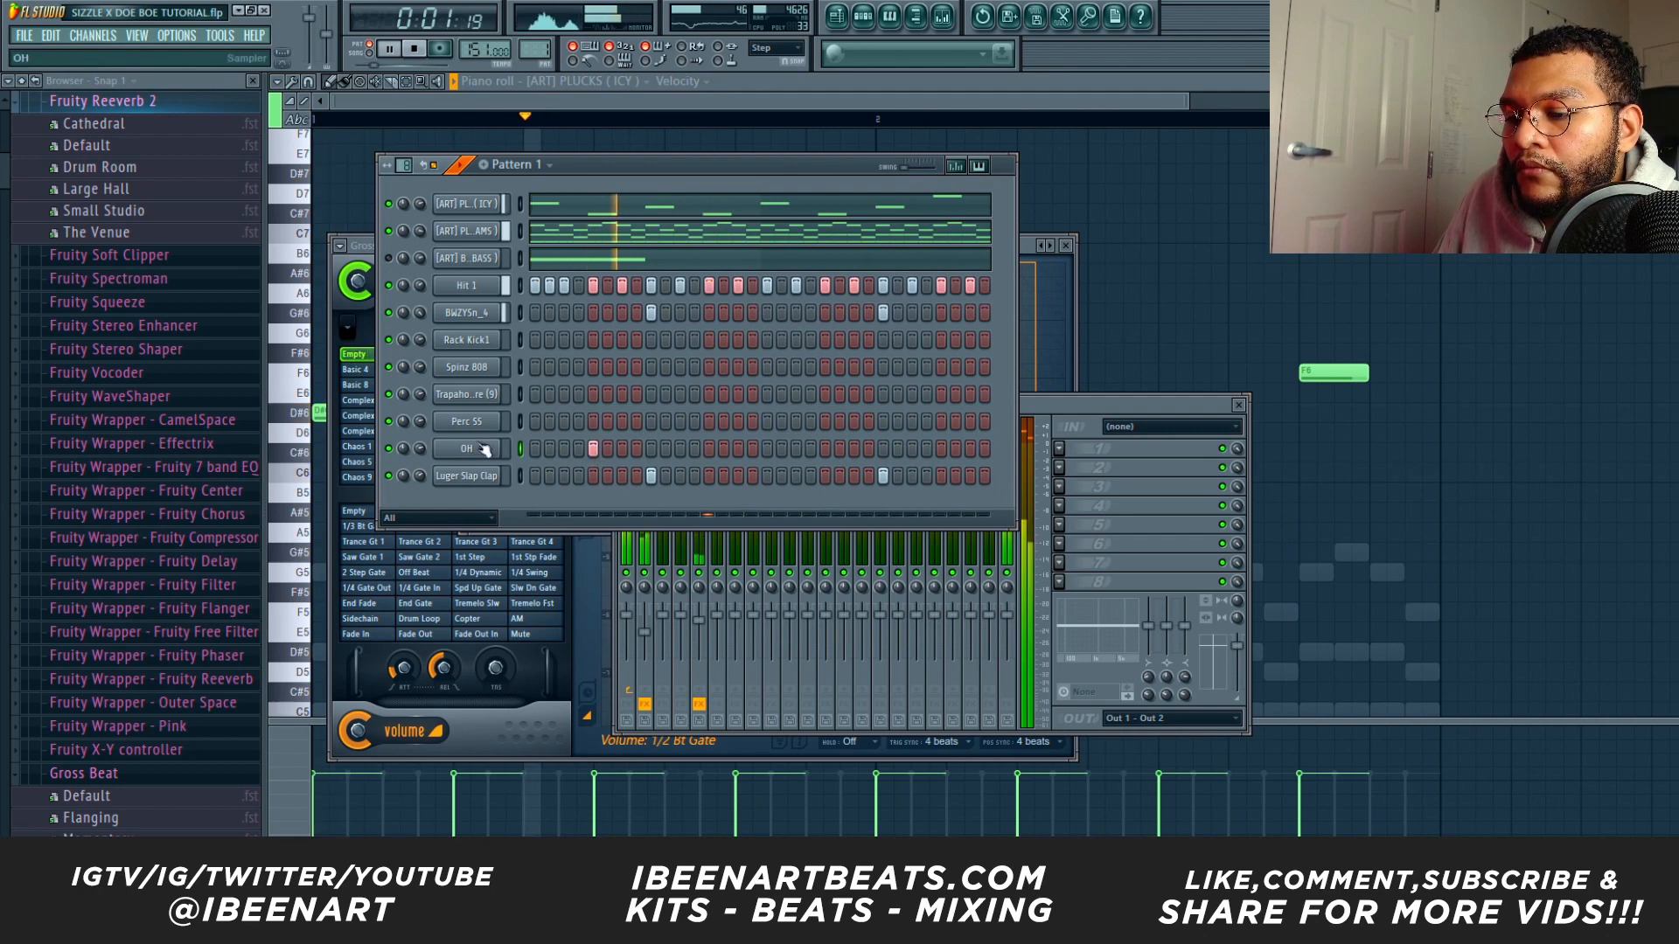
{"action": "left_click", "coordinate": [466, 421]}
{"action": "left_click", "coordinate": [564, 421]}
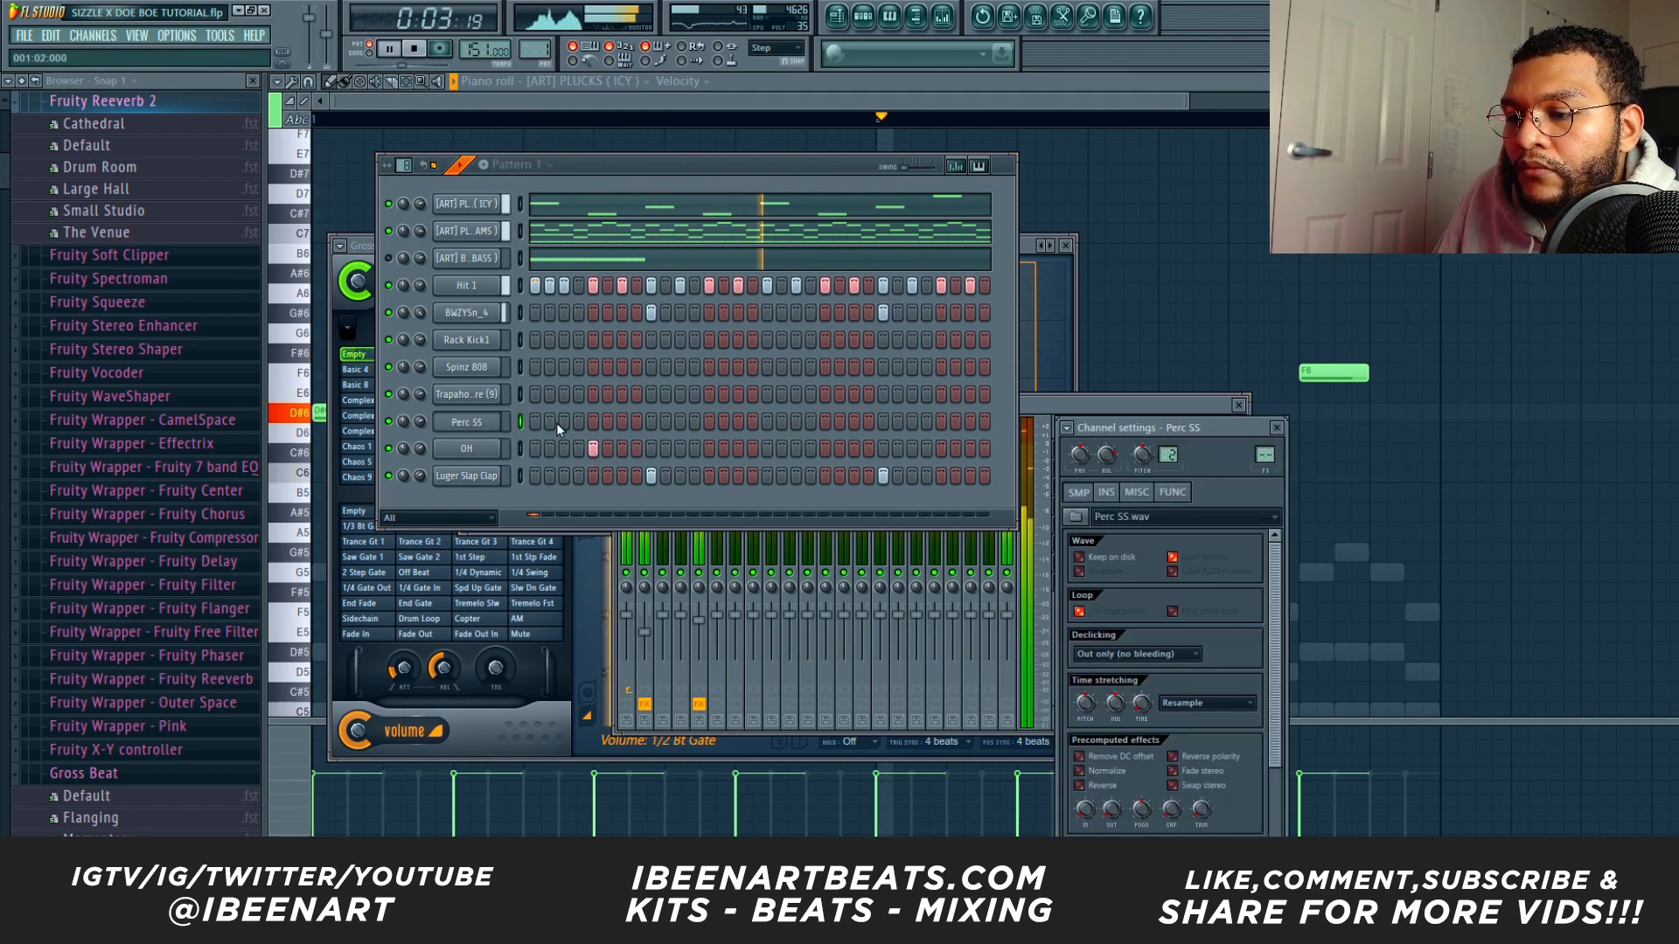
{"action": "right_click", "coordinate": [563, 422]}
Audition the Trapaholic Snare (9) sample and place its hits on steps 15 and 19 of Pattern 1.
{"action": "left_click", "coordinate": [479, 396]}
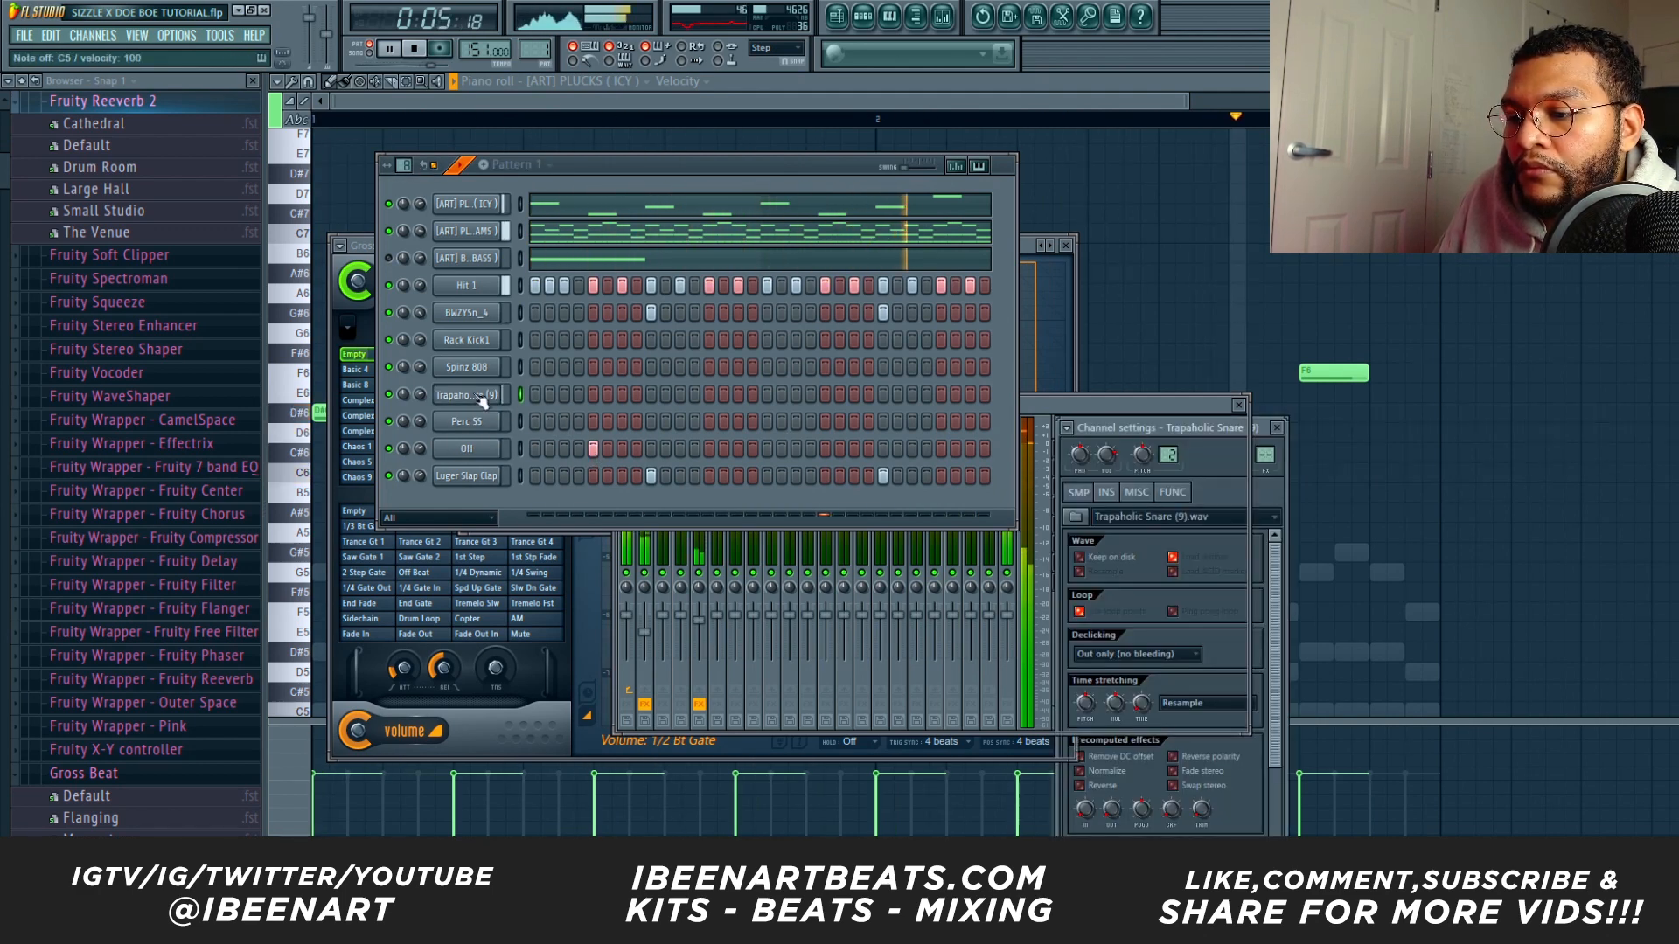
{"action": "left_click", "coordinate": [480, 398]}
{"action": "left_click", "coordinate": [738, 395]}
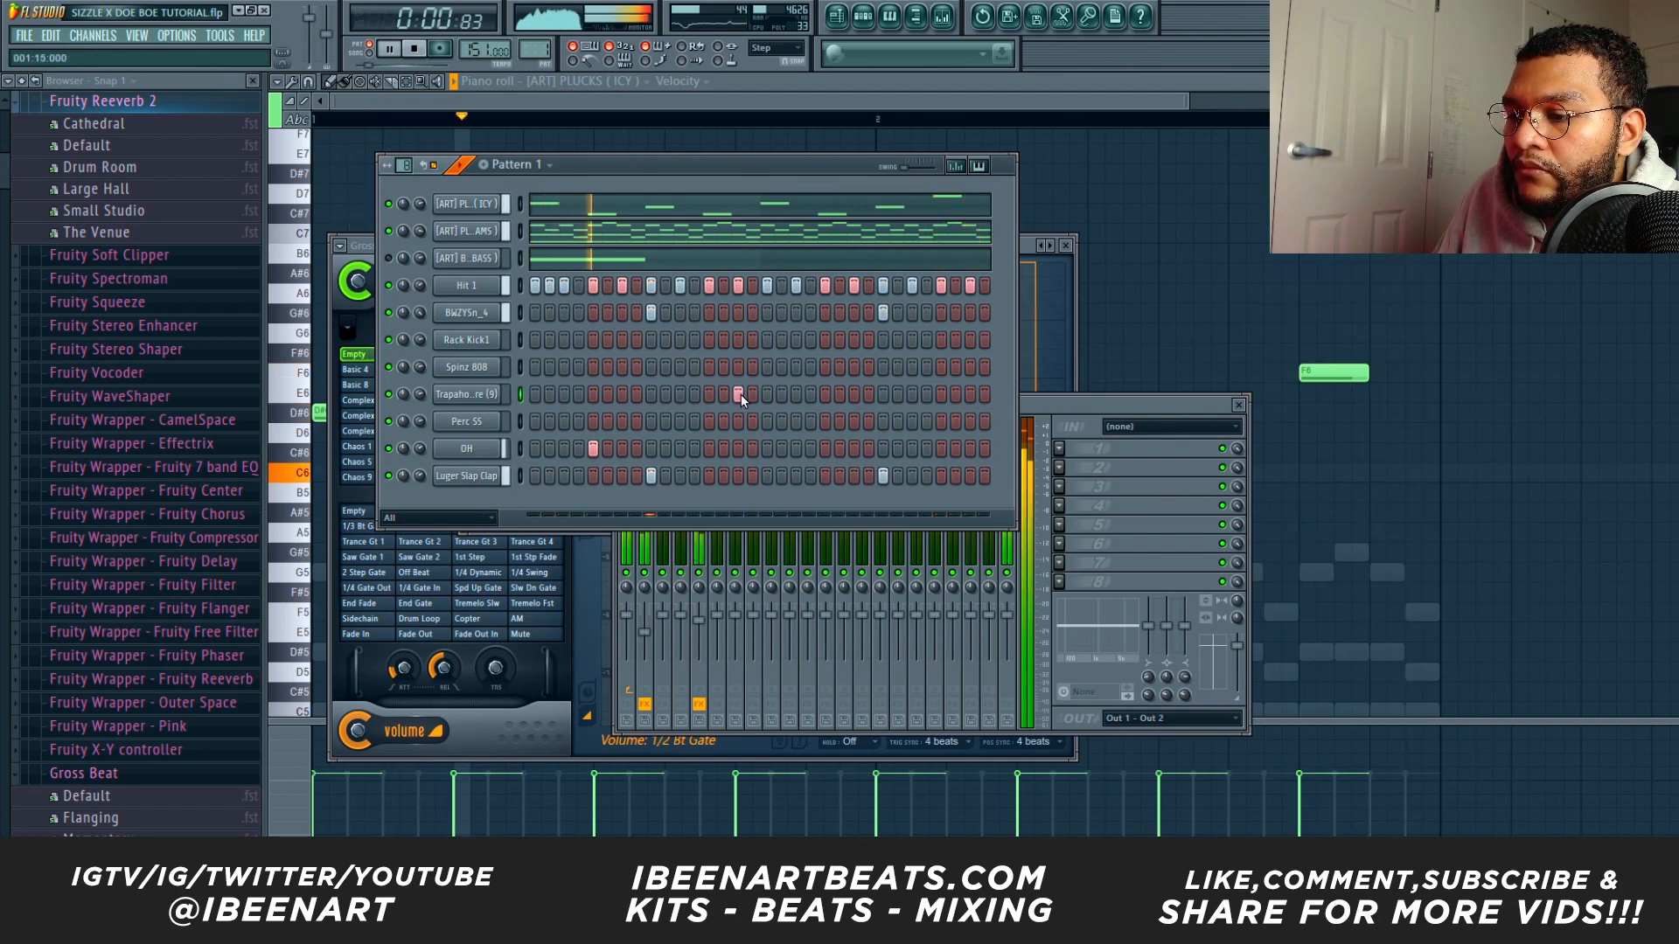
{"action": "left_click", "coordinate": [797, 395]}
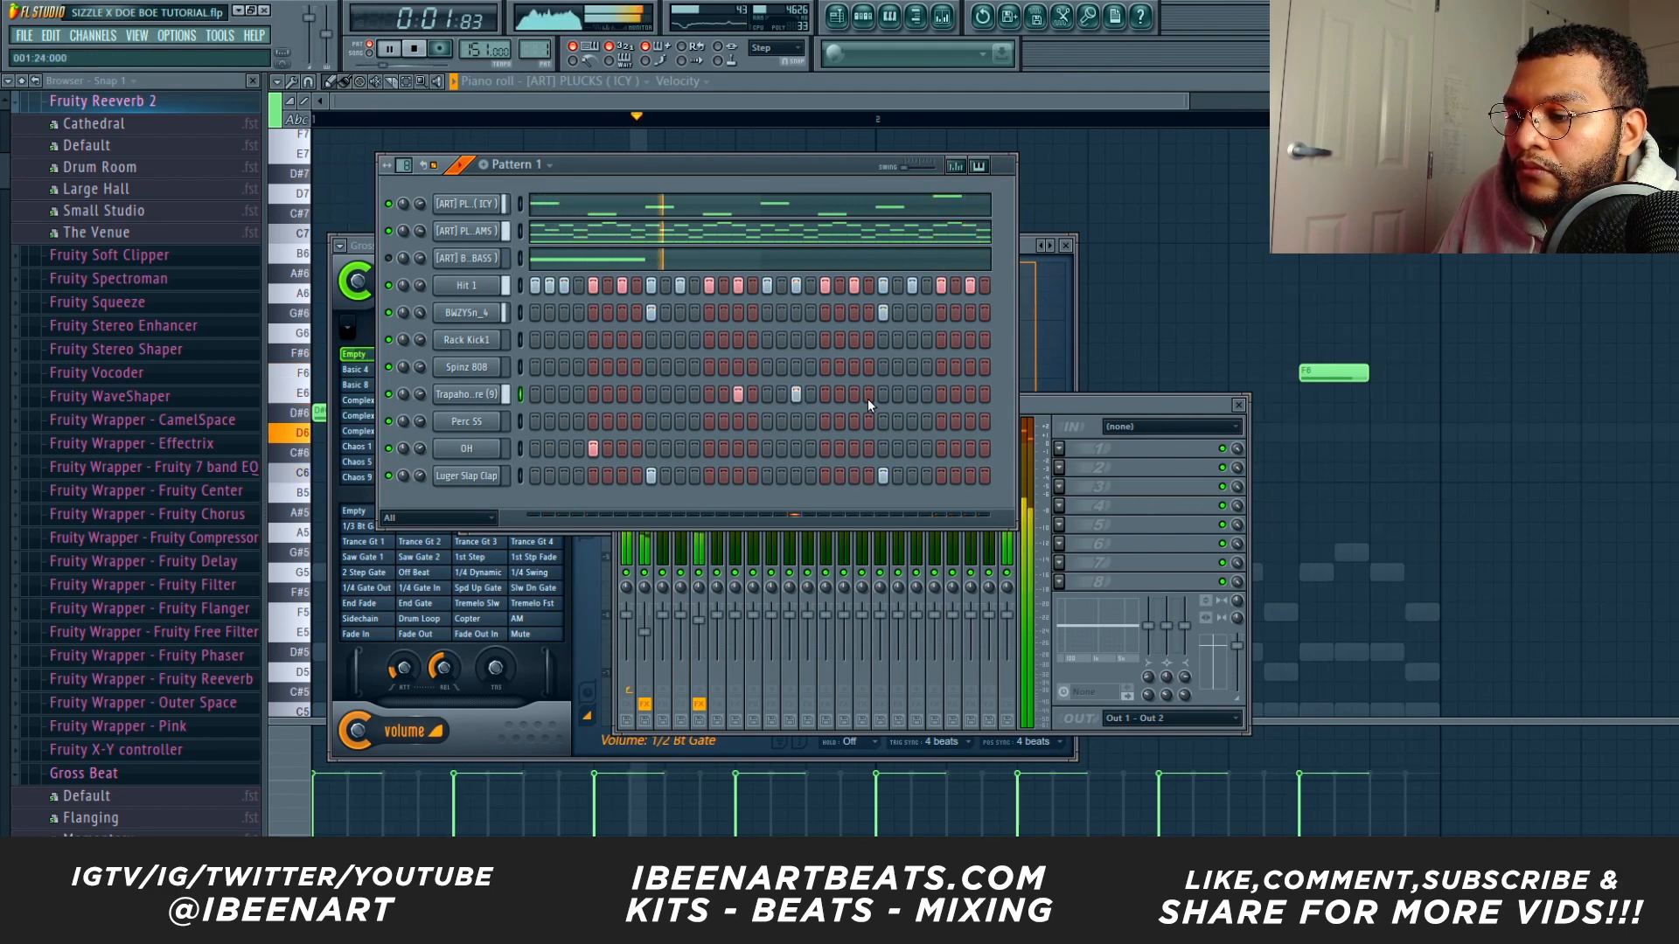
Place Spinz 808 hits on steps 1, 7, 13, 15 and 21 of Pattern 1.
{"action": "left_click", "coordinate": [519, 367]}
{"action": "left_click", "coordinate": [534, 368]}
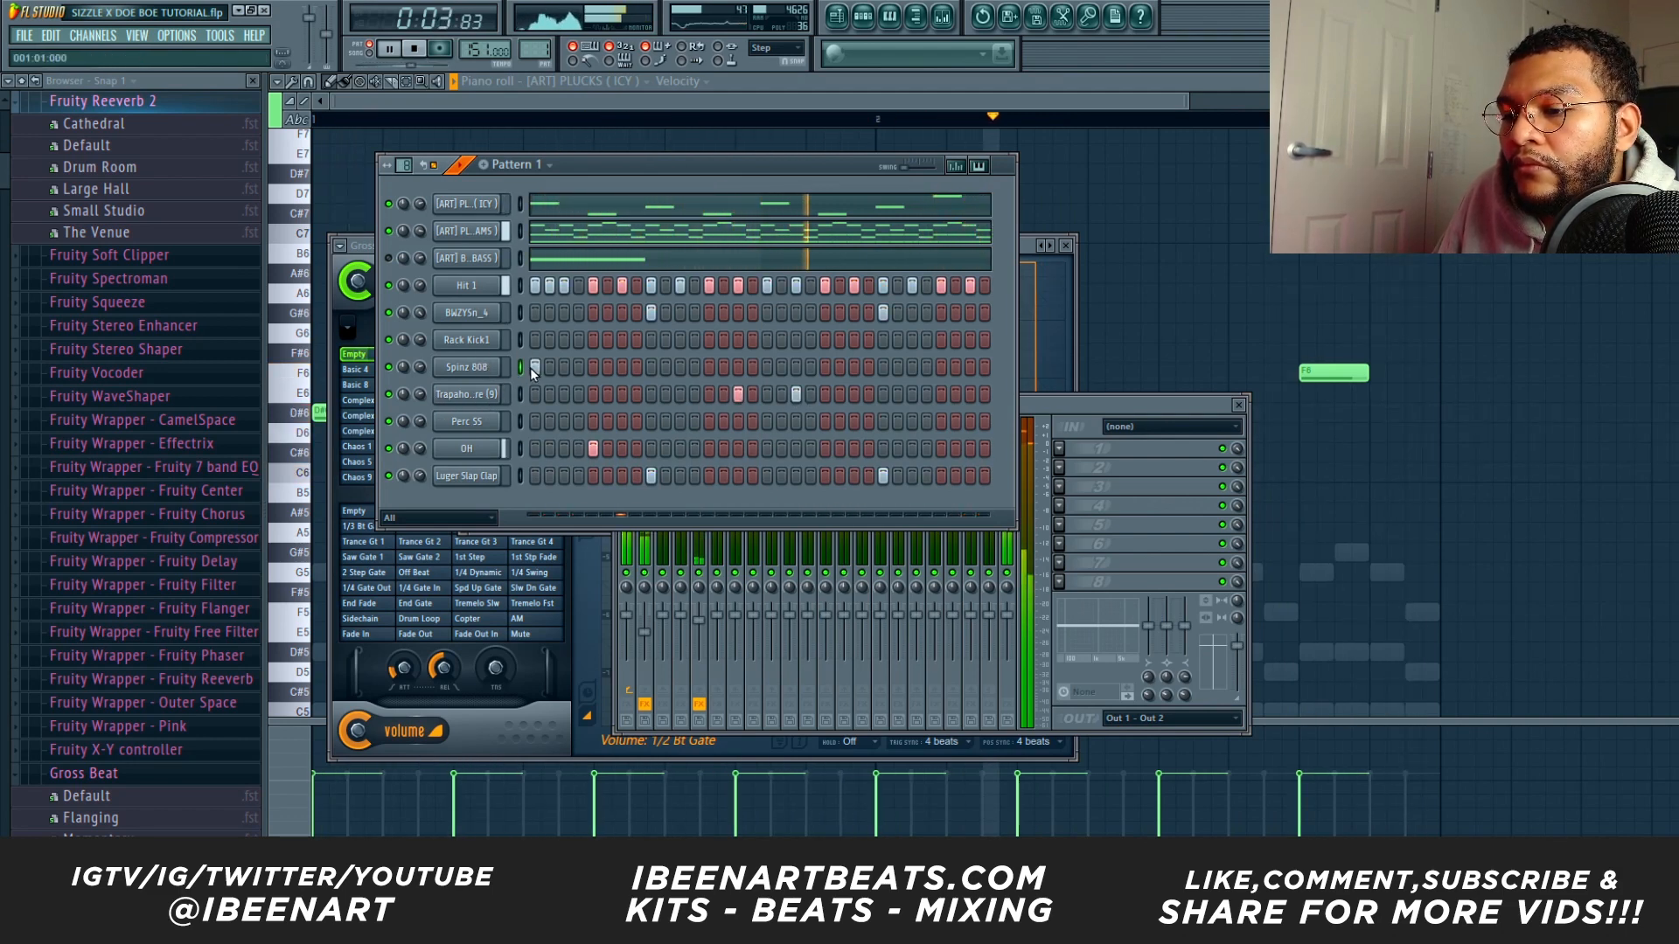
{"action": "left_click", "coordinate": [622, 366]}
{"action": "left_click", "coordinate": [708, 367]}
{"action": "left_click", "coordinate": [737, 366]}
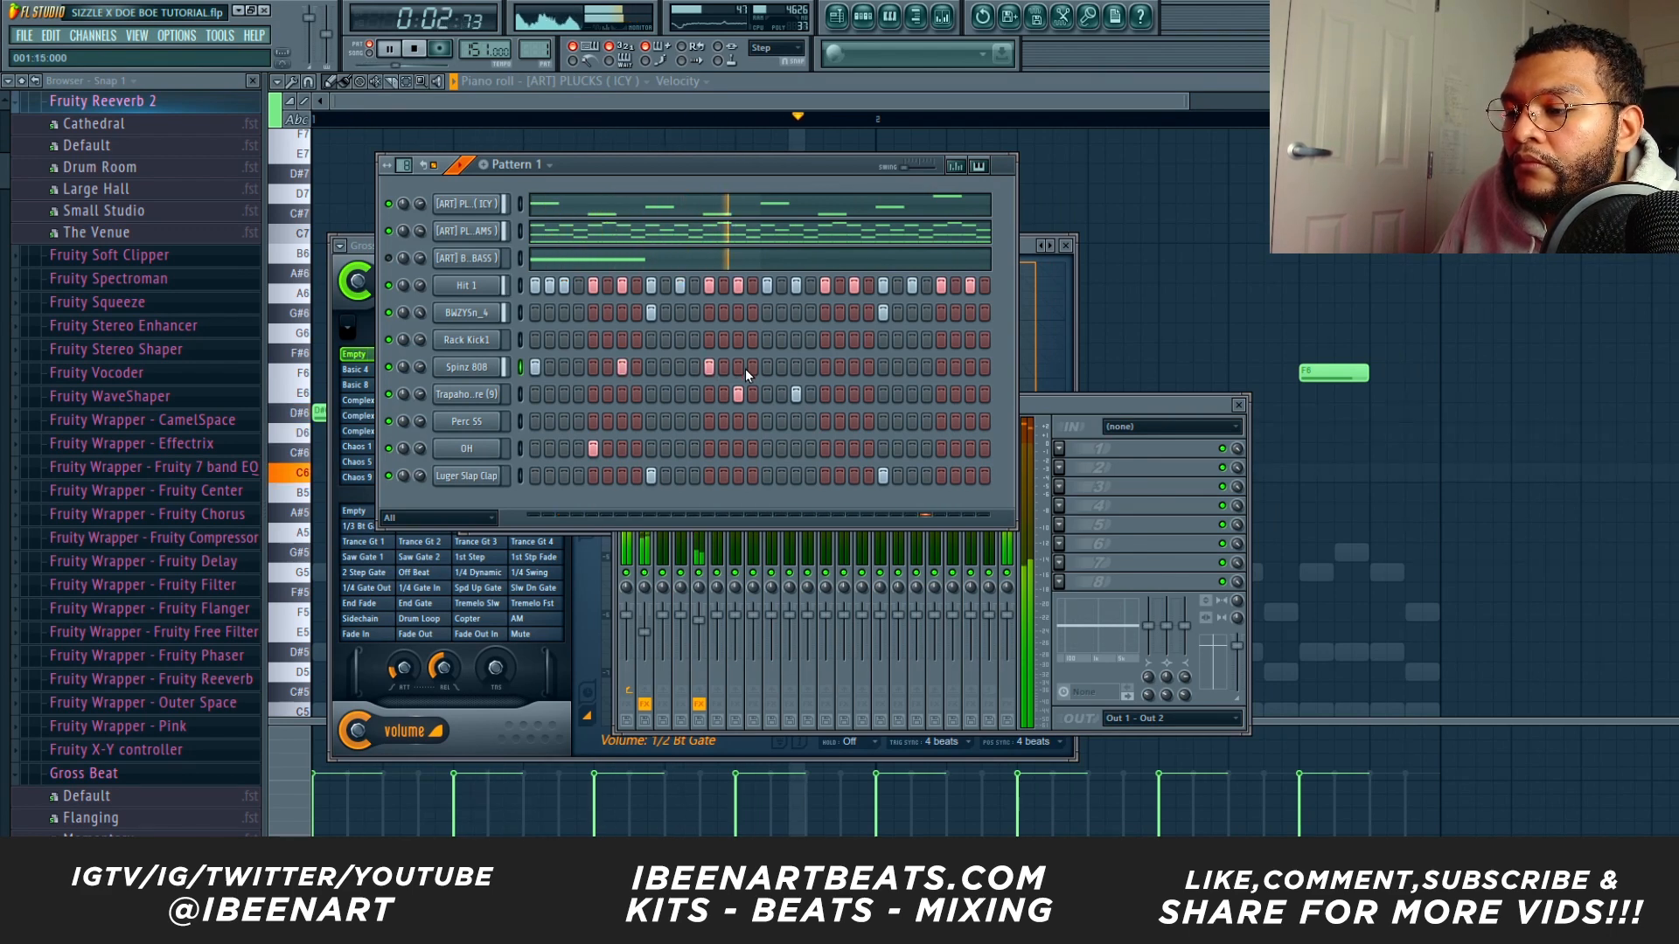
{"action": "left_click", "coordinate": [824, 366]}
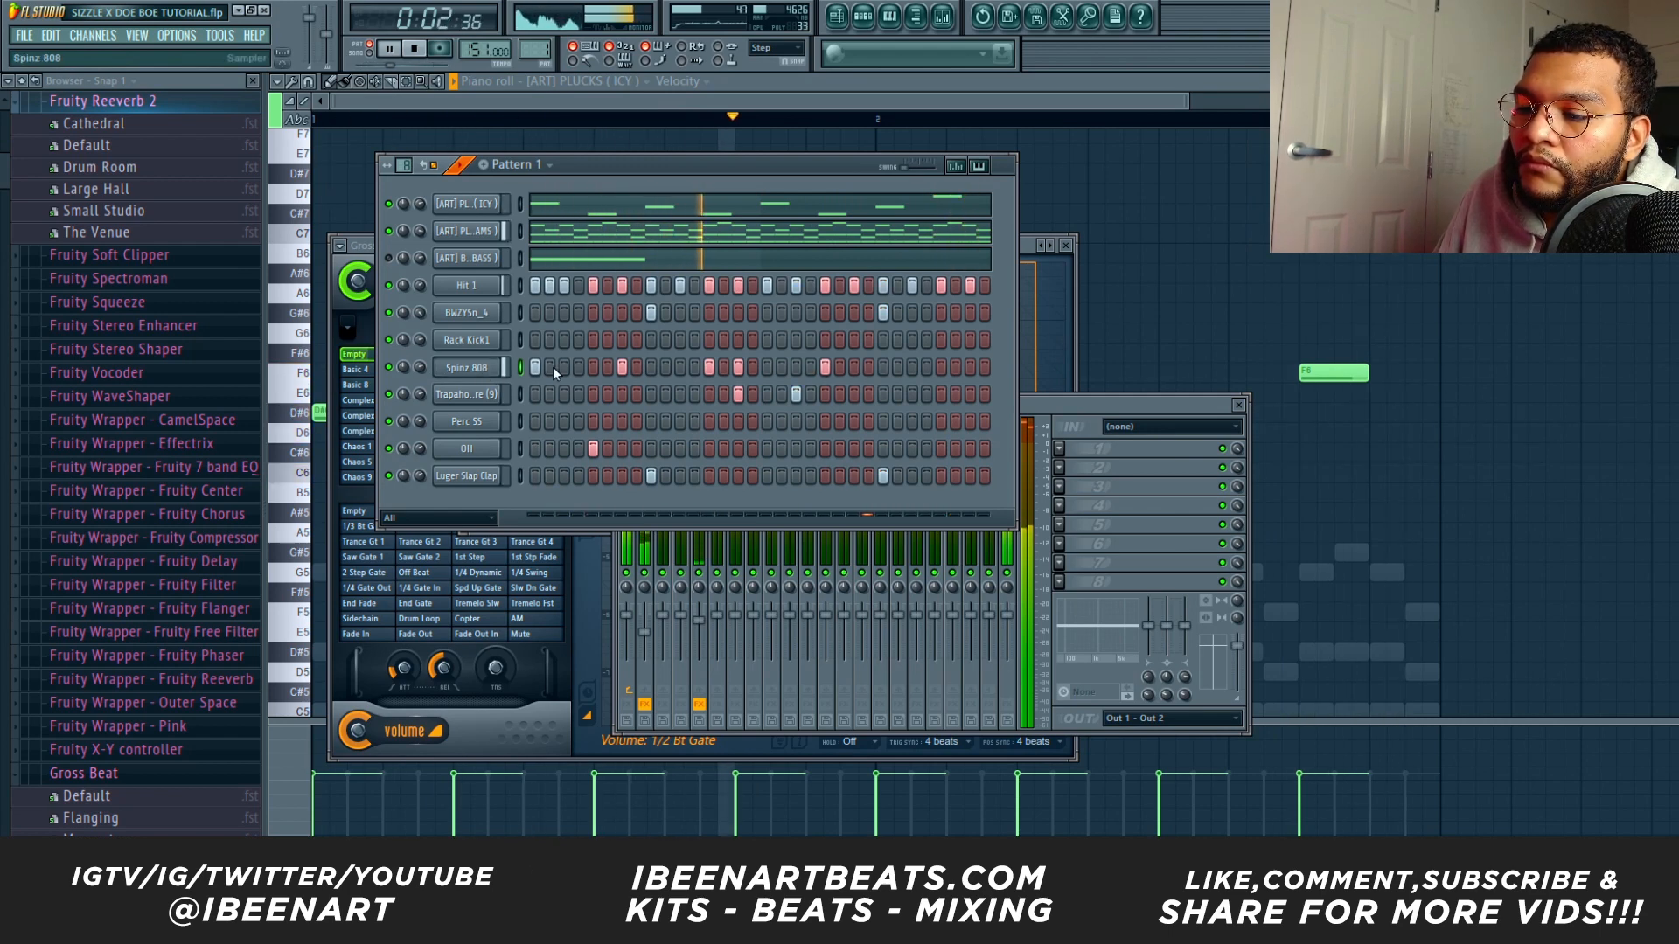
Open the Spinz 808 part in the piano roll and delete the last two C5 notes of bar 1.
{"action": "key", "text": "F7"}
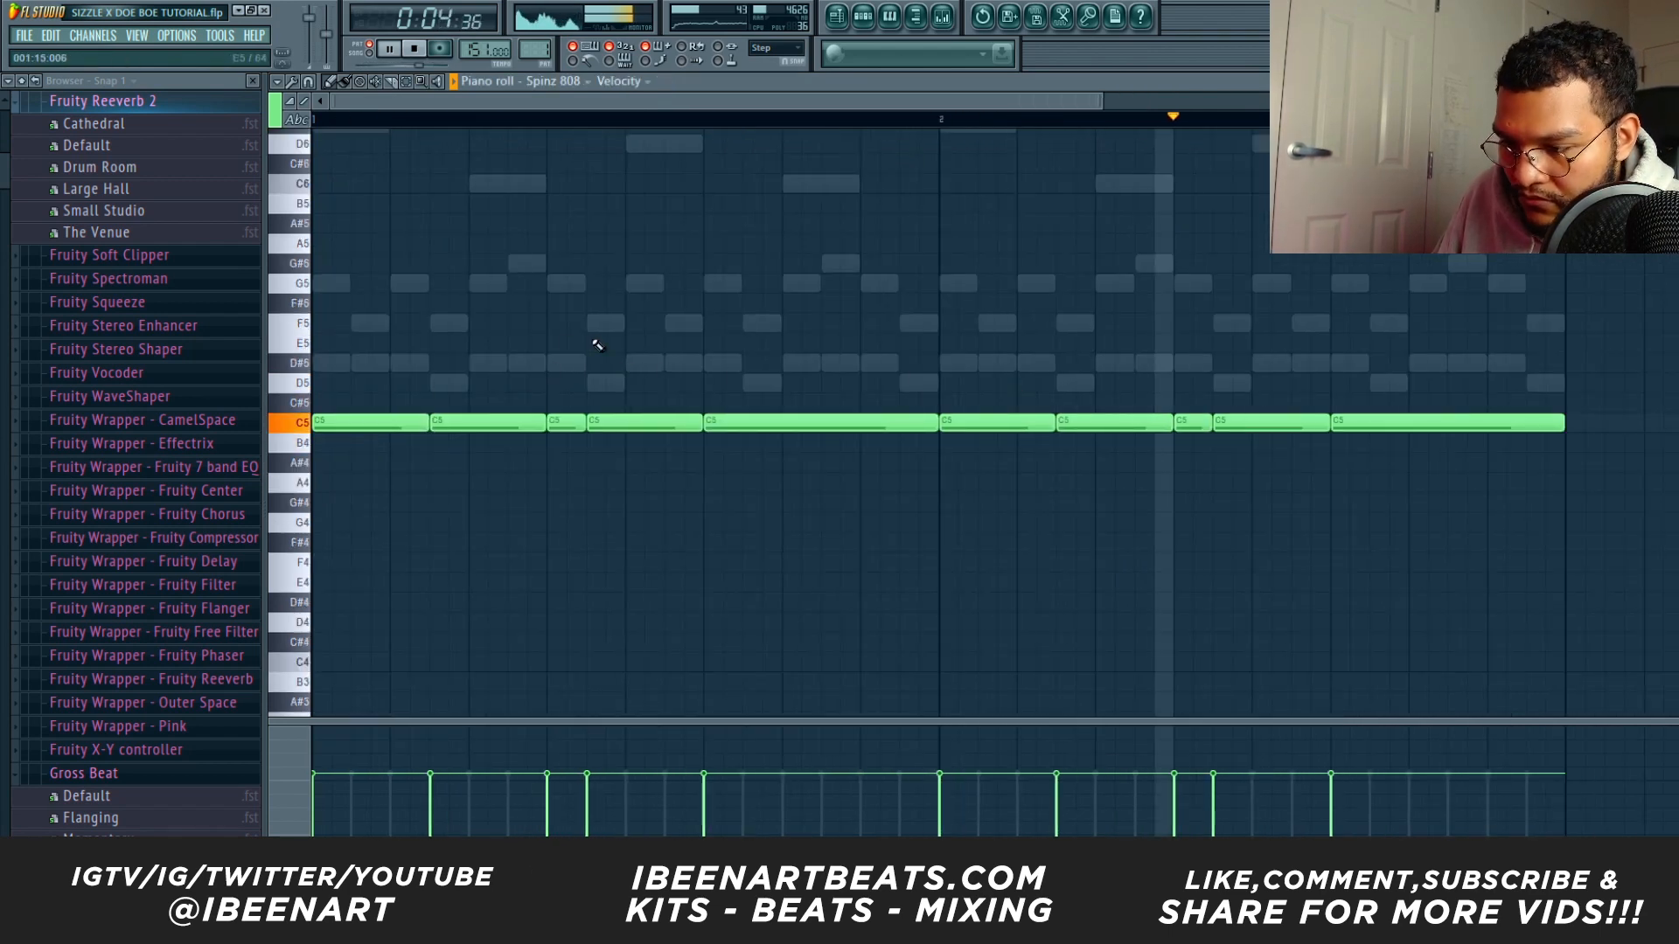
{"action": "key", "text": "ctrl+a"}
{"action": "mouse_move", "coordinate": [323, 422]}
{"action": "left_mouse_down"}
{"action": "mouse_move", "coordinate": [324, 275]}
{"action": "mouse_move", "coordinate": [300, 440]}
{"action": "mouse_move", "coordinate": [316, 421]}
{"action": "left_mouse_up"}
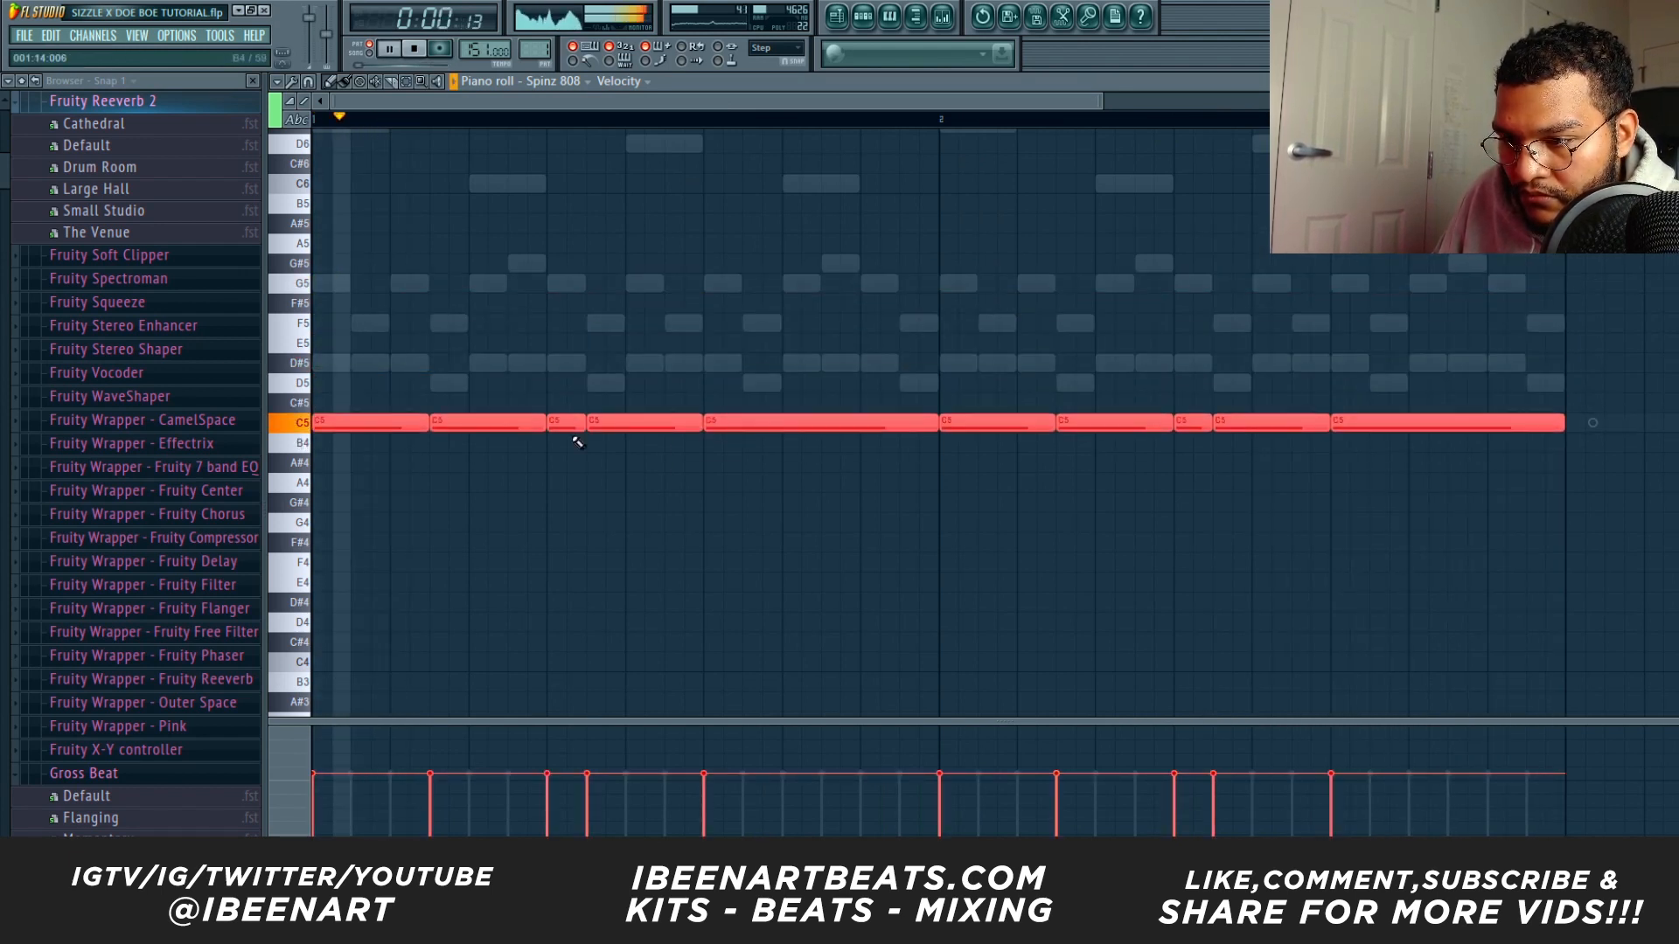
{"action": "key", "text": "ctrl+d"}
{"action": "right_click", "coordinate": [690, 423]}
{"action": "right_click", "coordinate": [754, 423]}
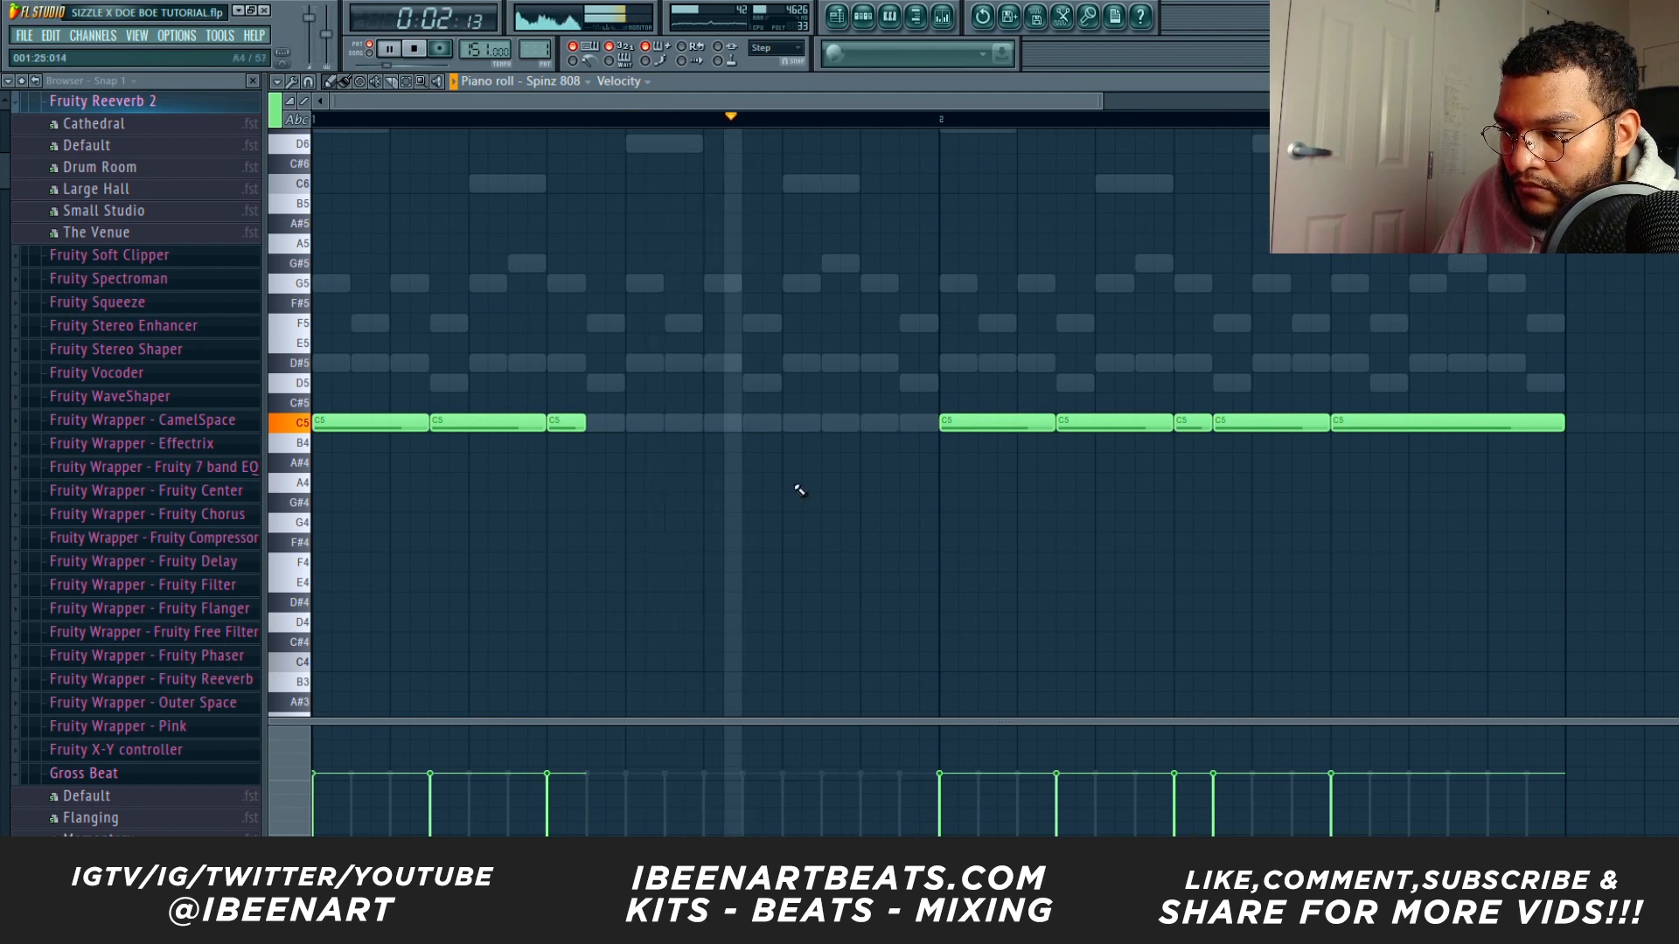
Add a C5 note at step 29 of bar 1 and a G5 note at step 29 of bar 2 in the Spinz 808 part.
{"action": "left_click", "coordinate": [873, 423]}
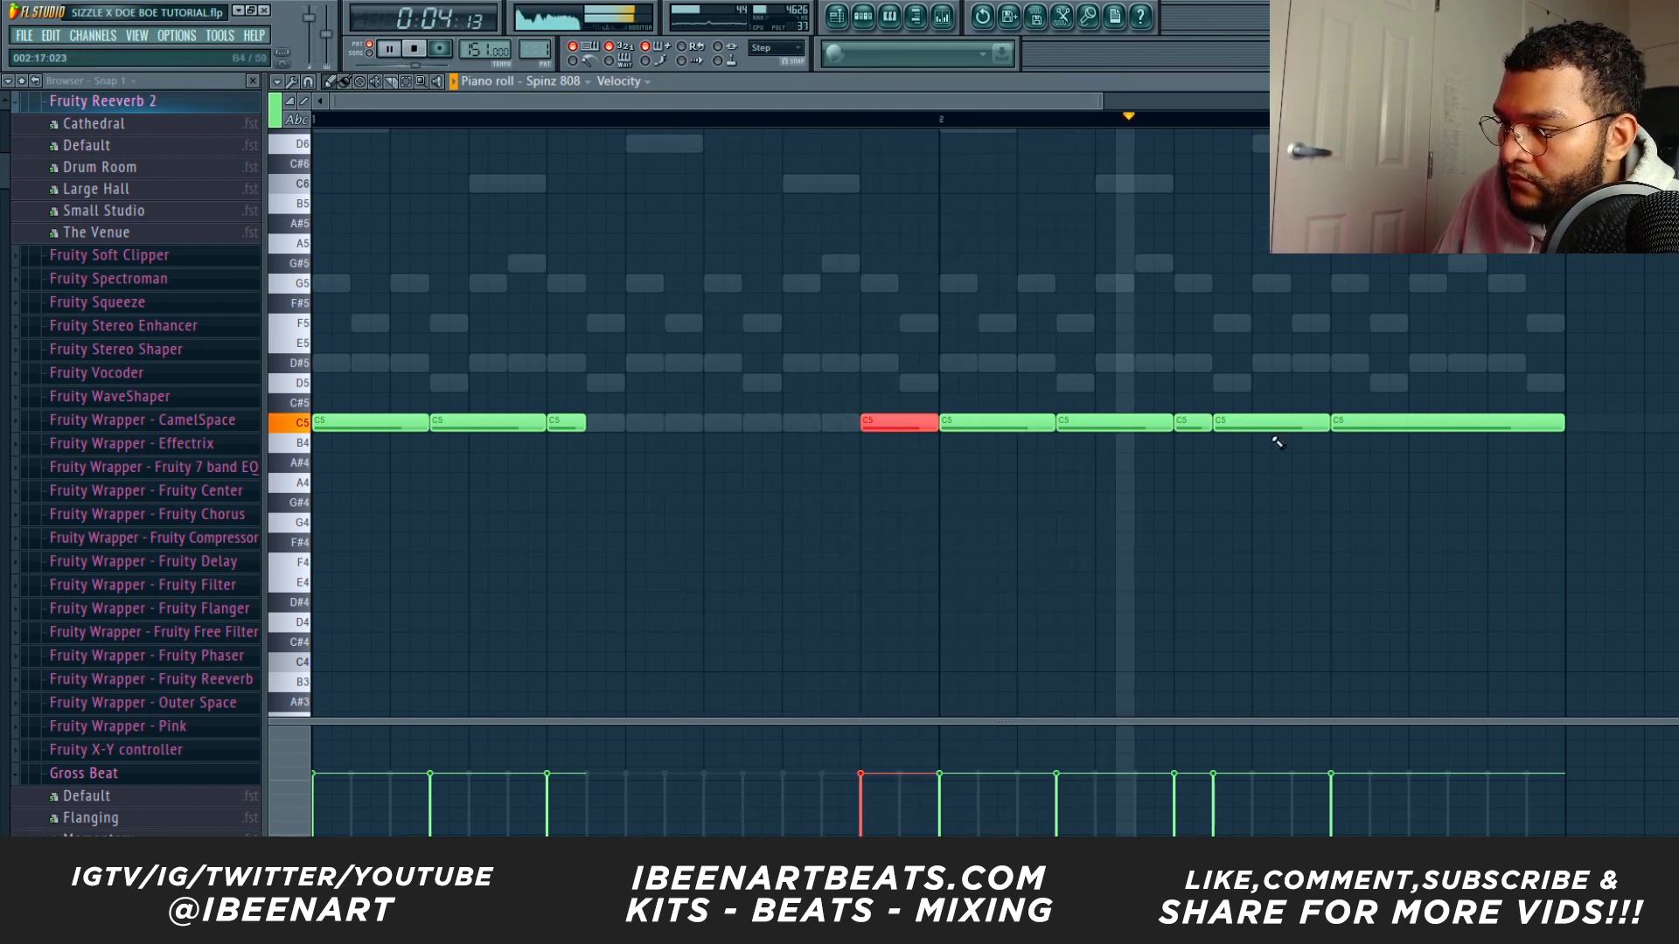
{"action": "left_click", "coordinate": [1548, 285]}
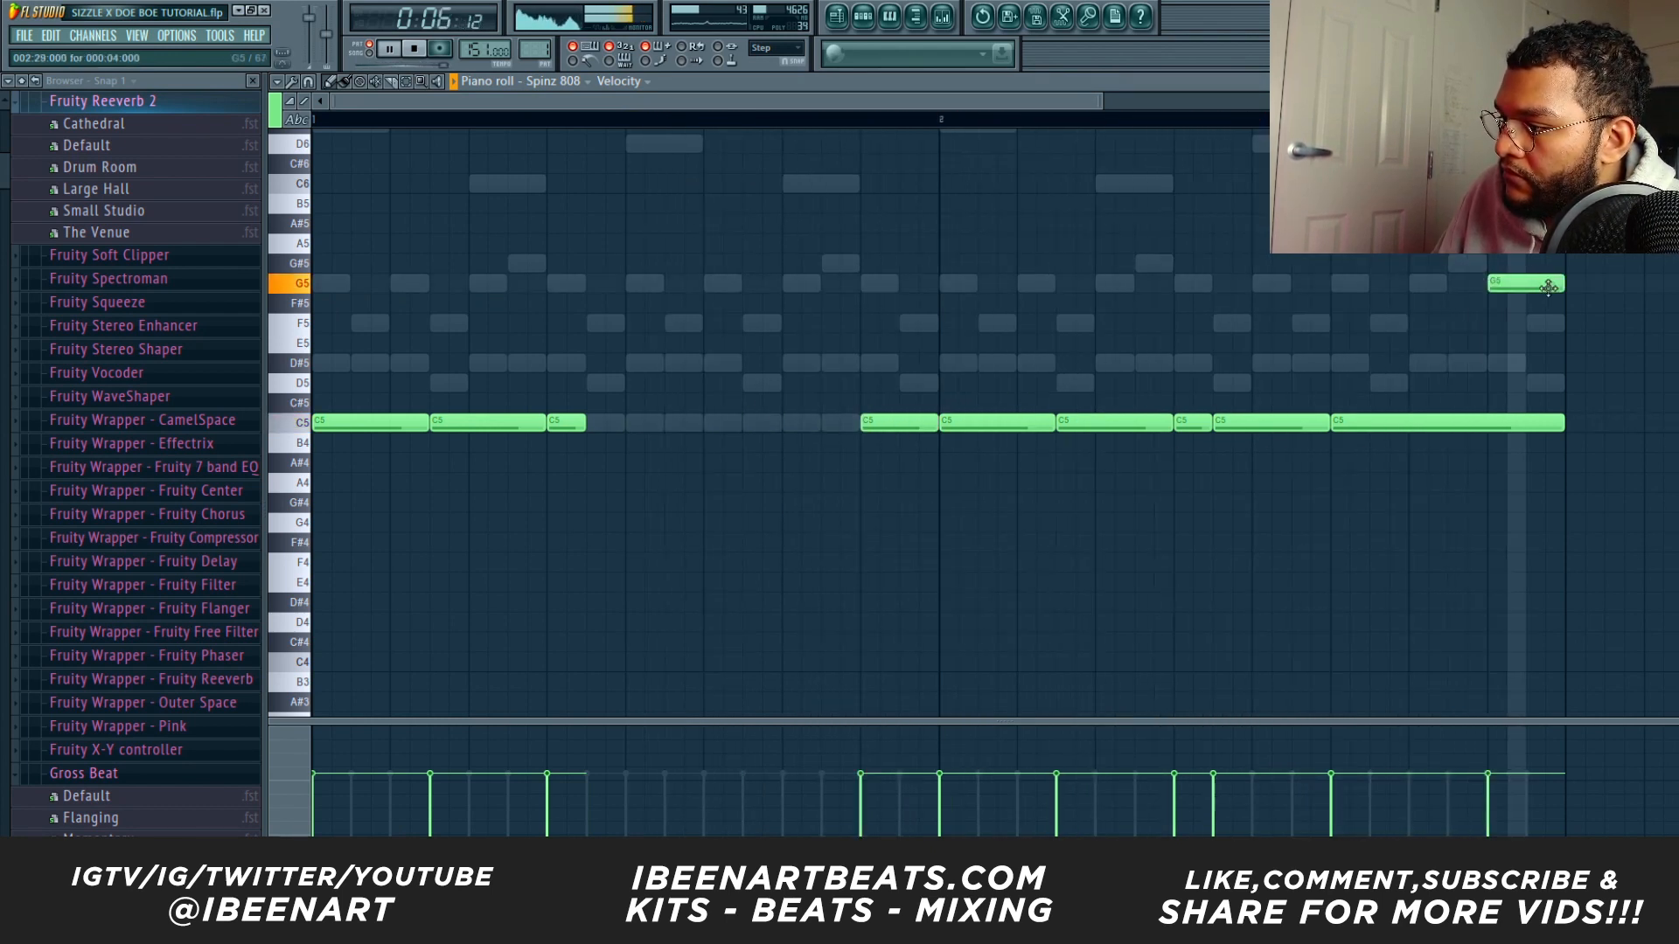
{"action": "left_click", "coordinate": [914, 424]}
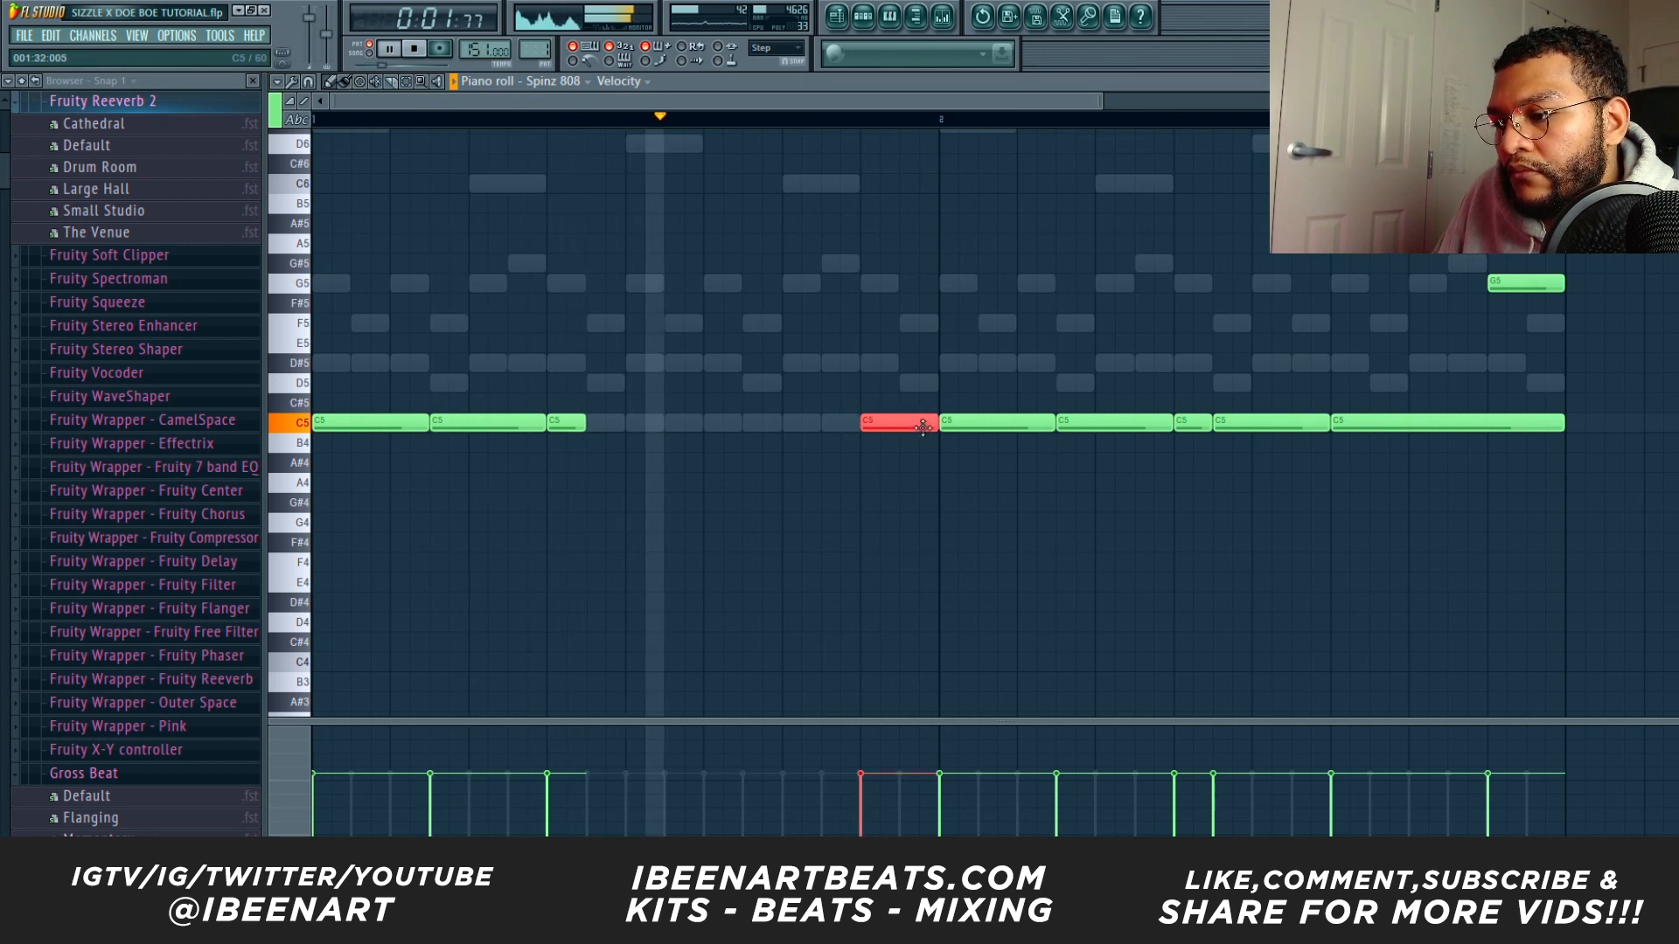
Shorten the last long C5 note of the Spinz 808 part and break it into short C5 hits before the closing G5.
{"action": "scroll", "coordinate": [1162, 434], "scroll_direction": "up", "scroll_amount": 1}
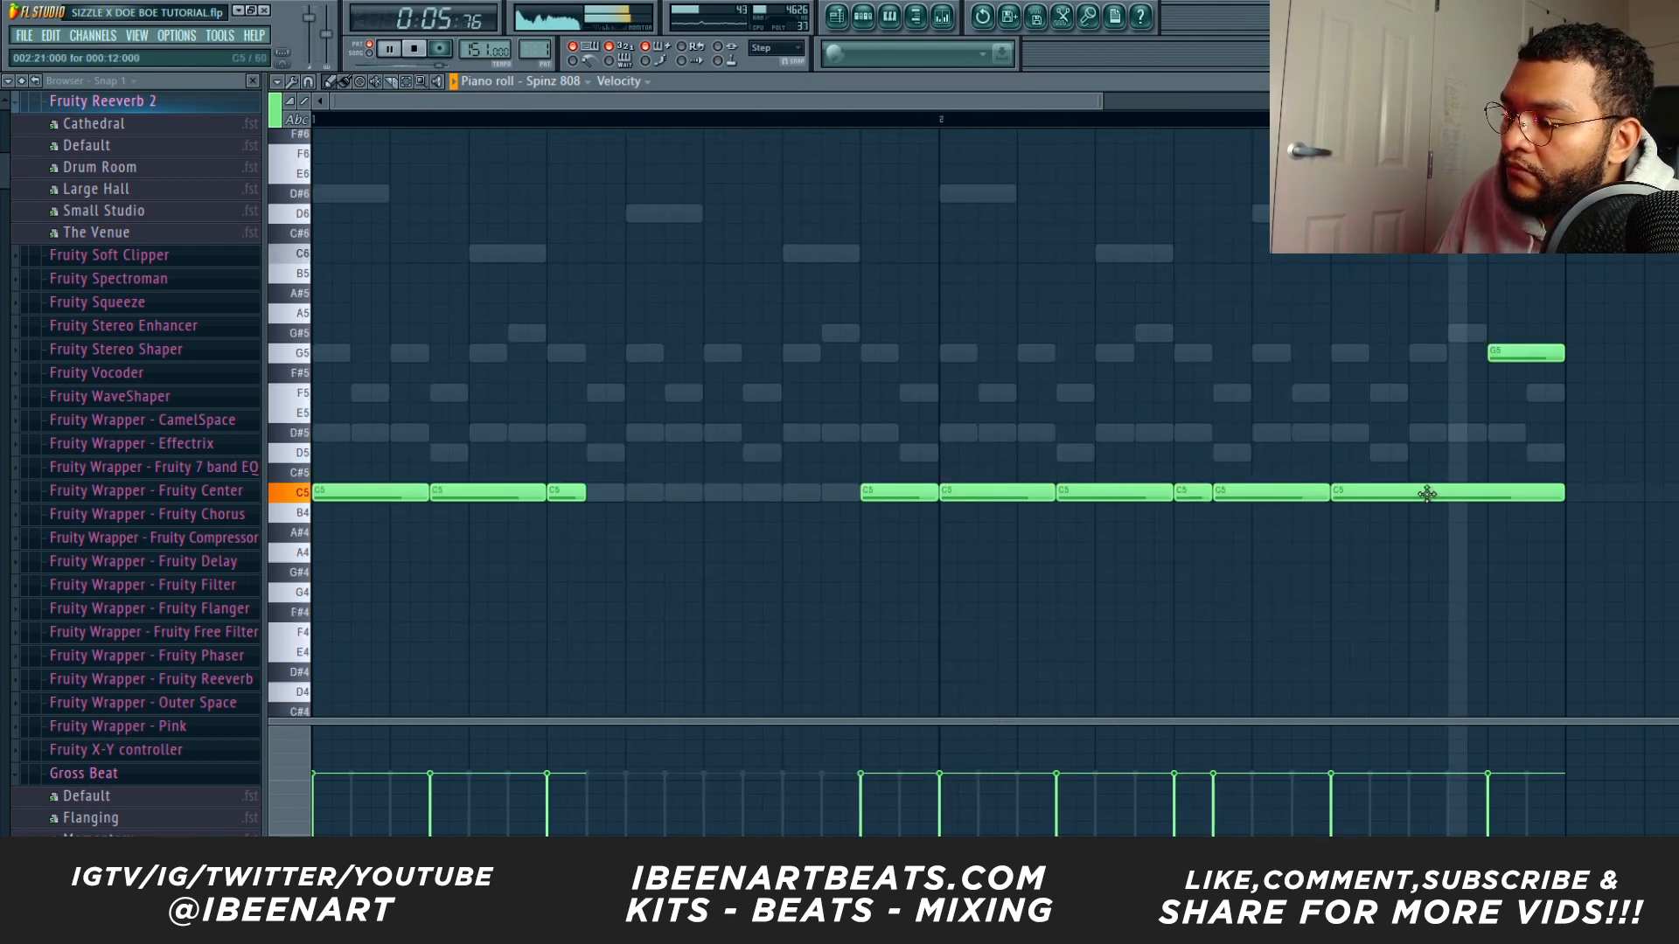
{"action": "left_click_drag", "start_coordinate": [1559, 494], "coordinate": [1486, 498]}
{"action": "left_click", "coordinate": [1372, 492]}
{"action": "left_click", "coordinate": [1430, 494]}
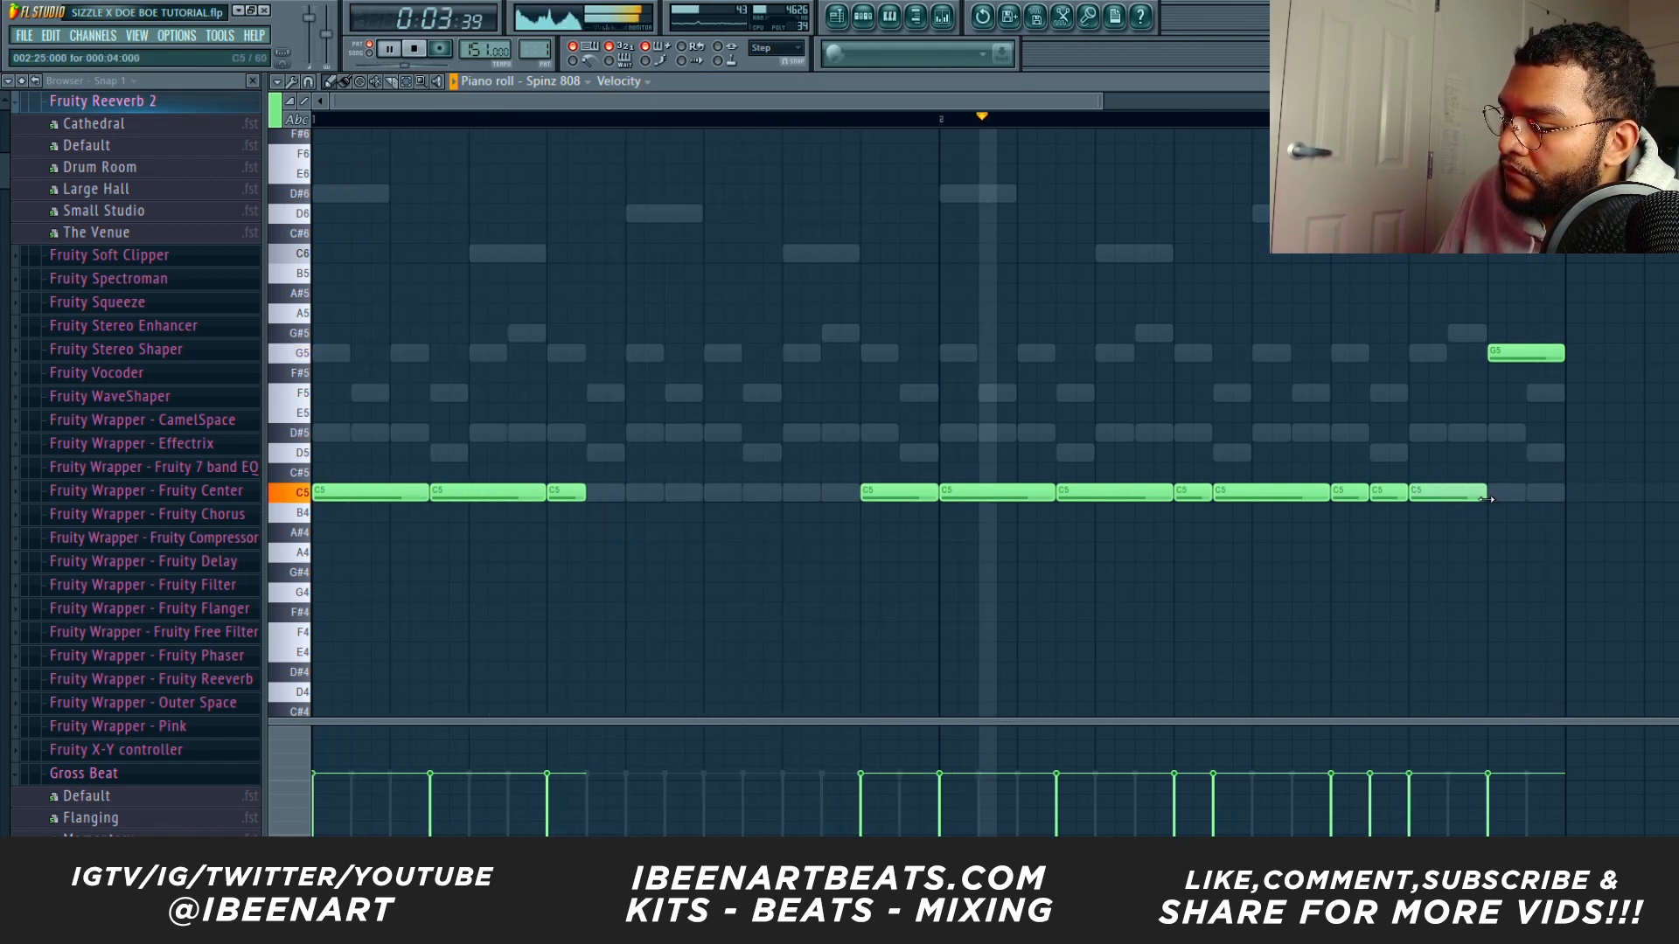
{"action": "right_click", "coordinate": [1447, 494]}
{"action": "right_click", "coordinate": [1394, 495]}
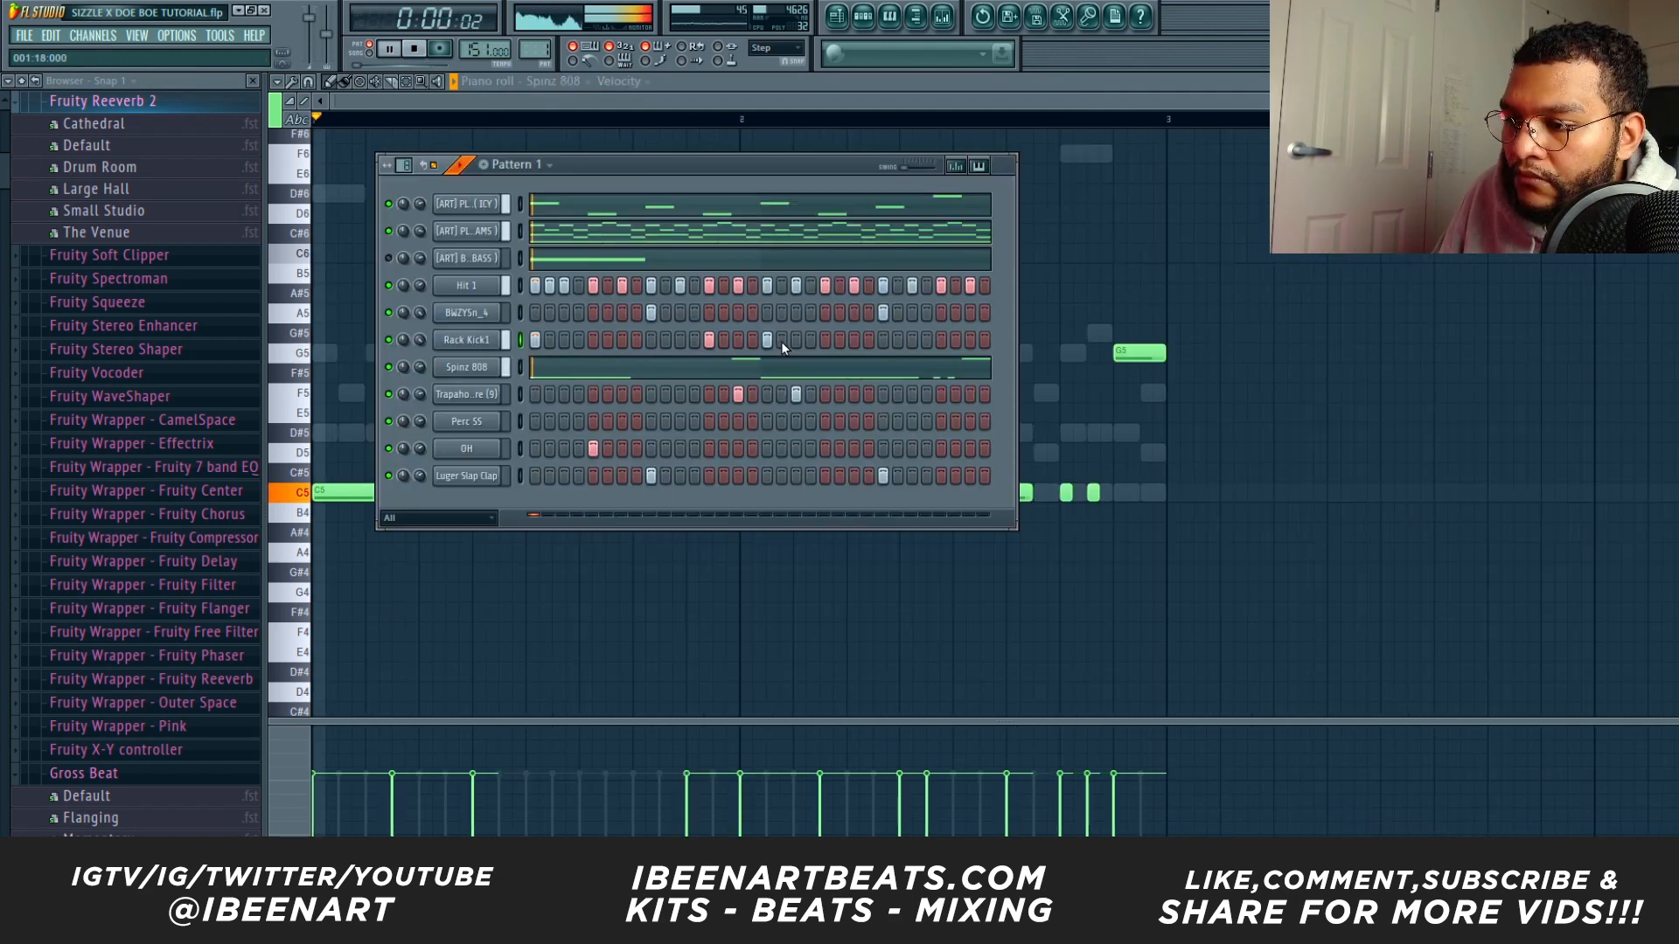
Place Rack Kick1 hits on steps 1, 13, 15 and 21 of Pattern 1, removing the one on step 17.
{"action": "right_click", "coordinate": [769, 341]}
{"action": "left_click", "coordinate": [741, 341]}
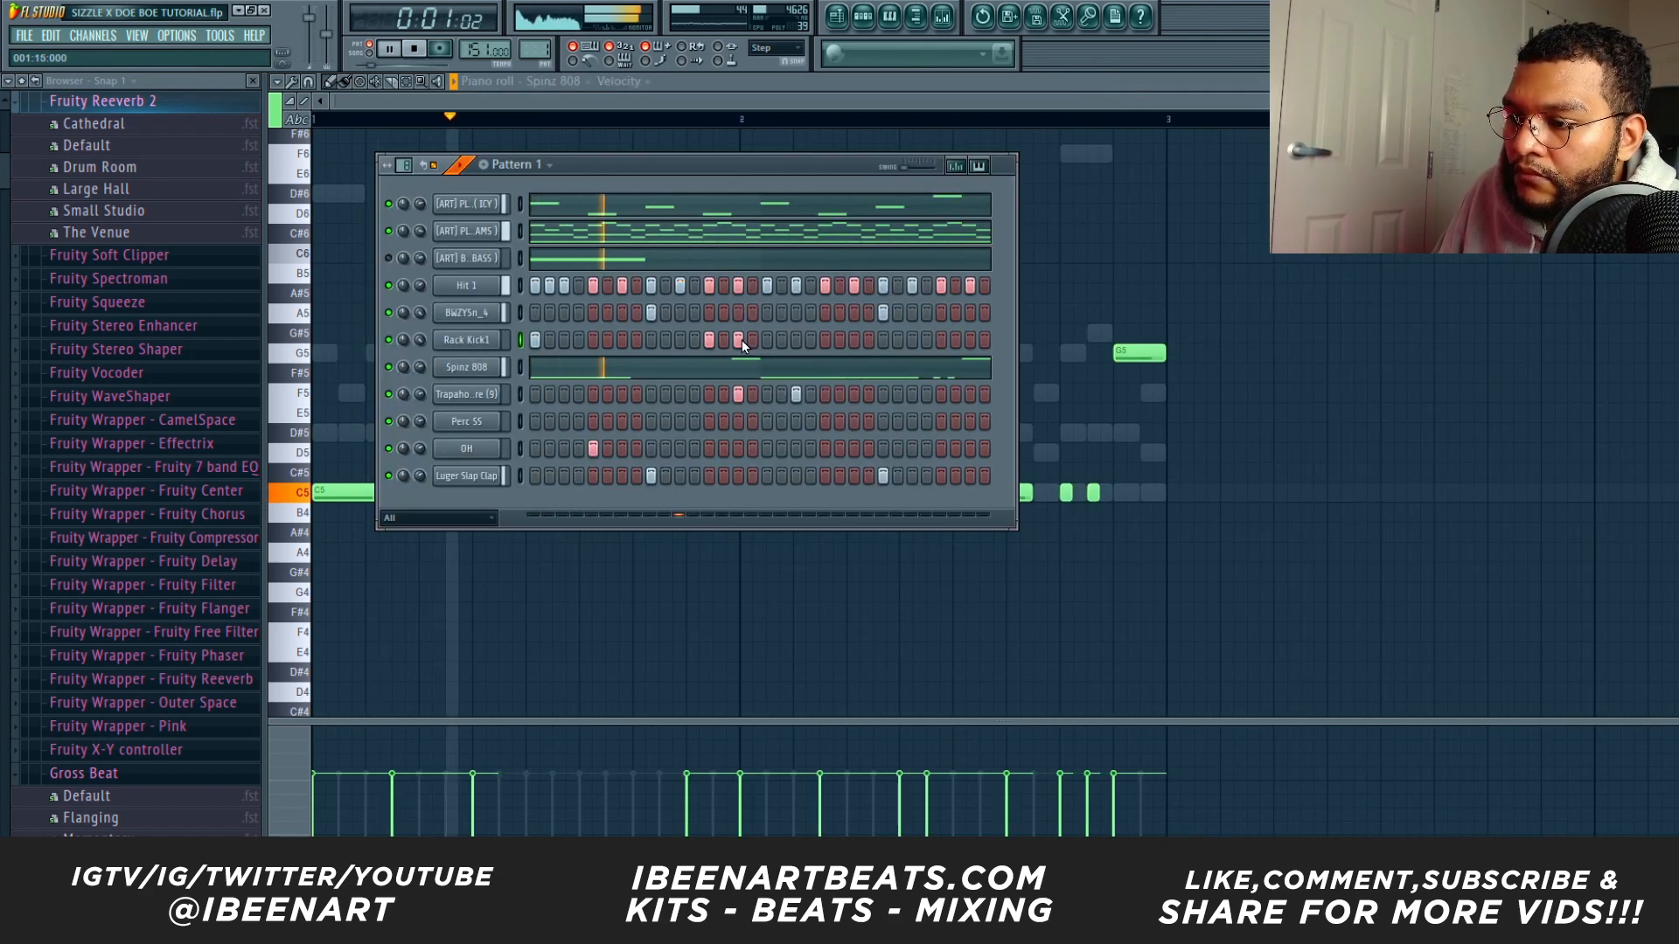
{"action": "left_click", "coordinate": [825, 339]}
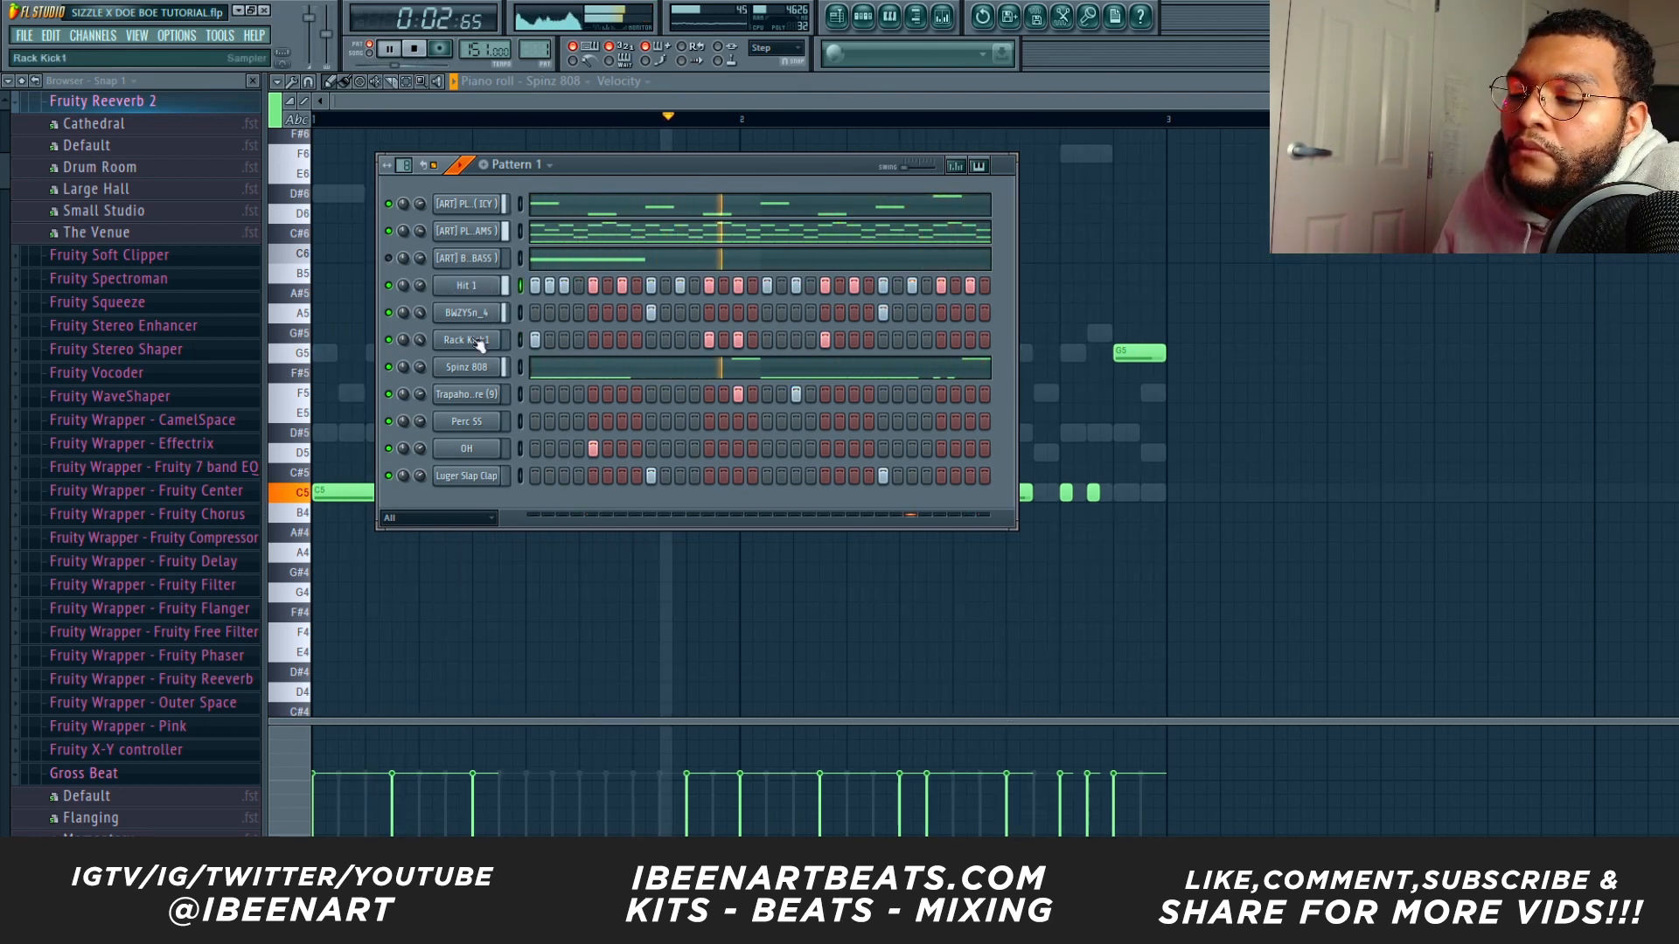
Rework bar 1 of the Hit 1 part with a descending 1/3-step roll from C5 to G#4 and single hits lowered to G4.
{"action": "right_click", "coordinate": [466, 290]}
{"action": "left_click", "coordinate": [526, 288]}
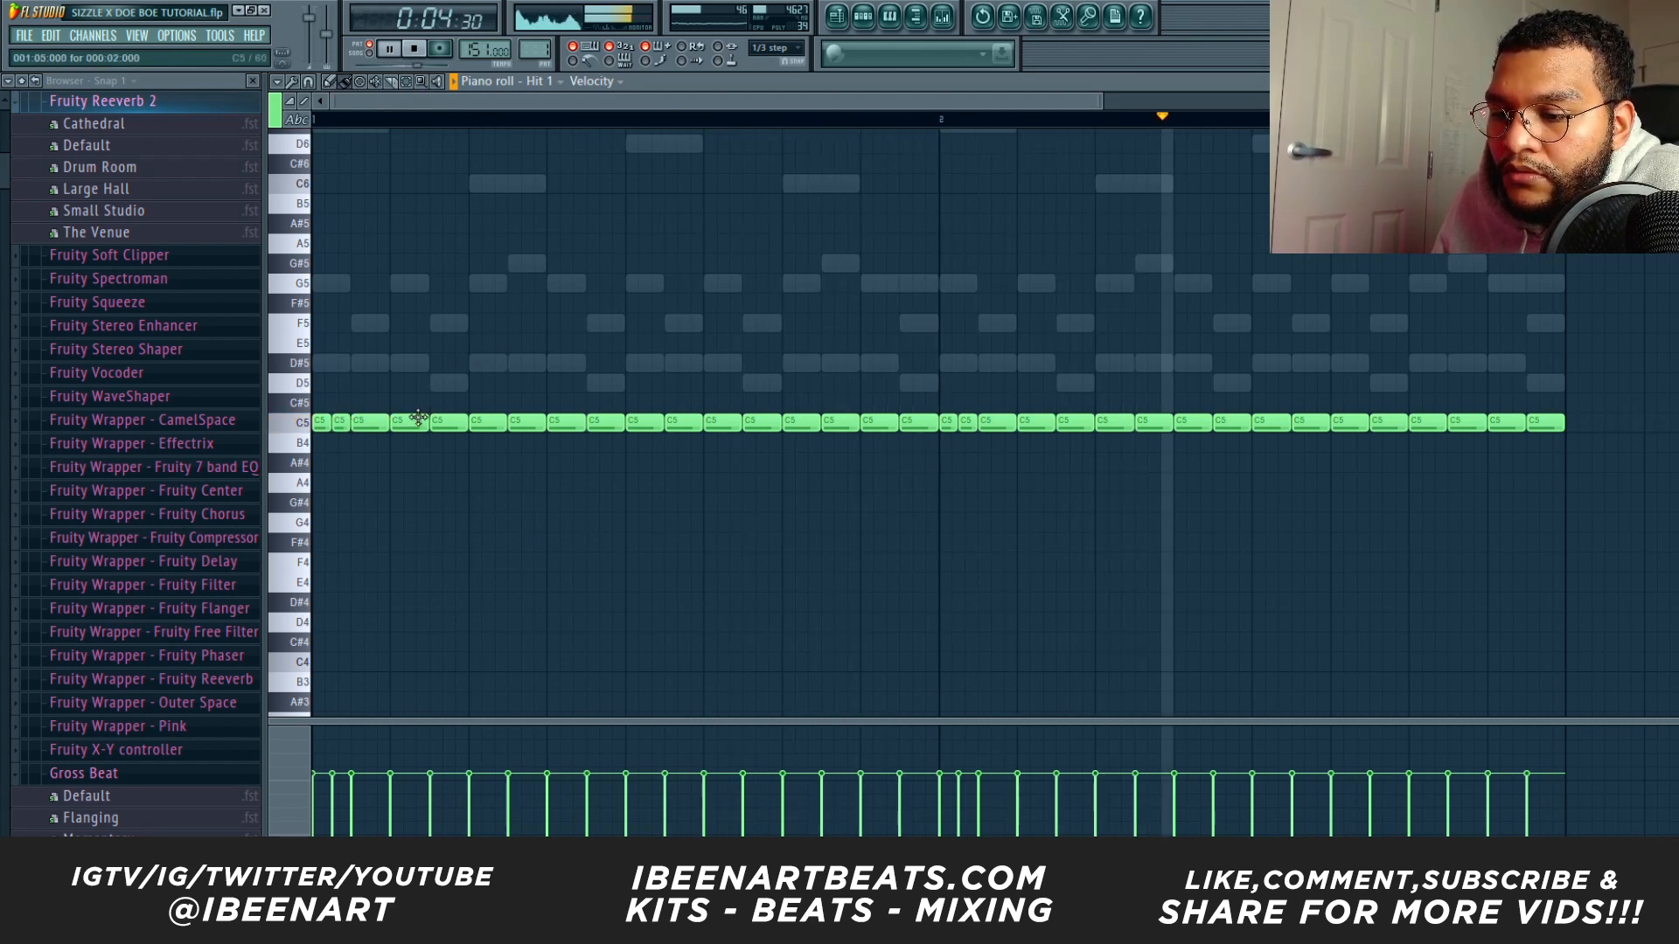
{"action": "left_click_drag", "start_coordinate": [426, 423], "coordinate": [389, 423]}
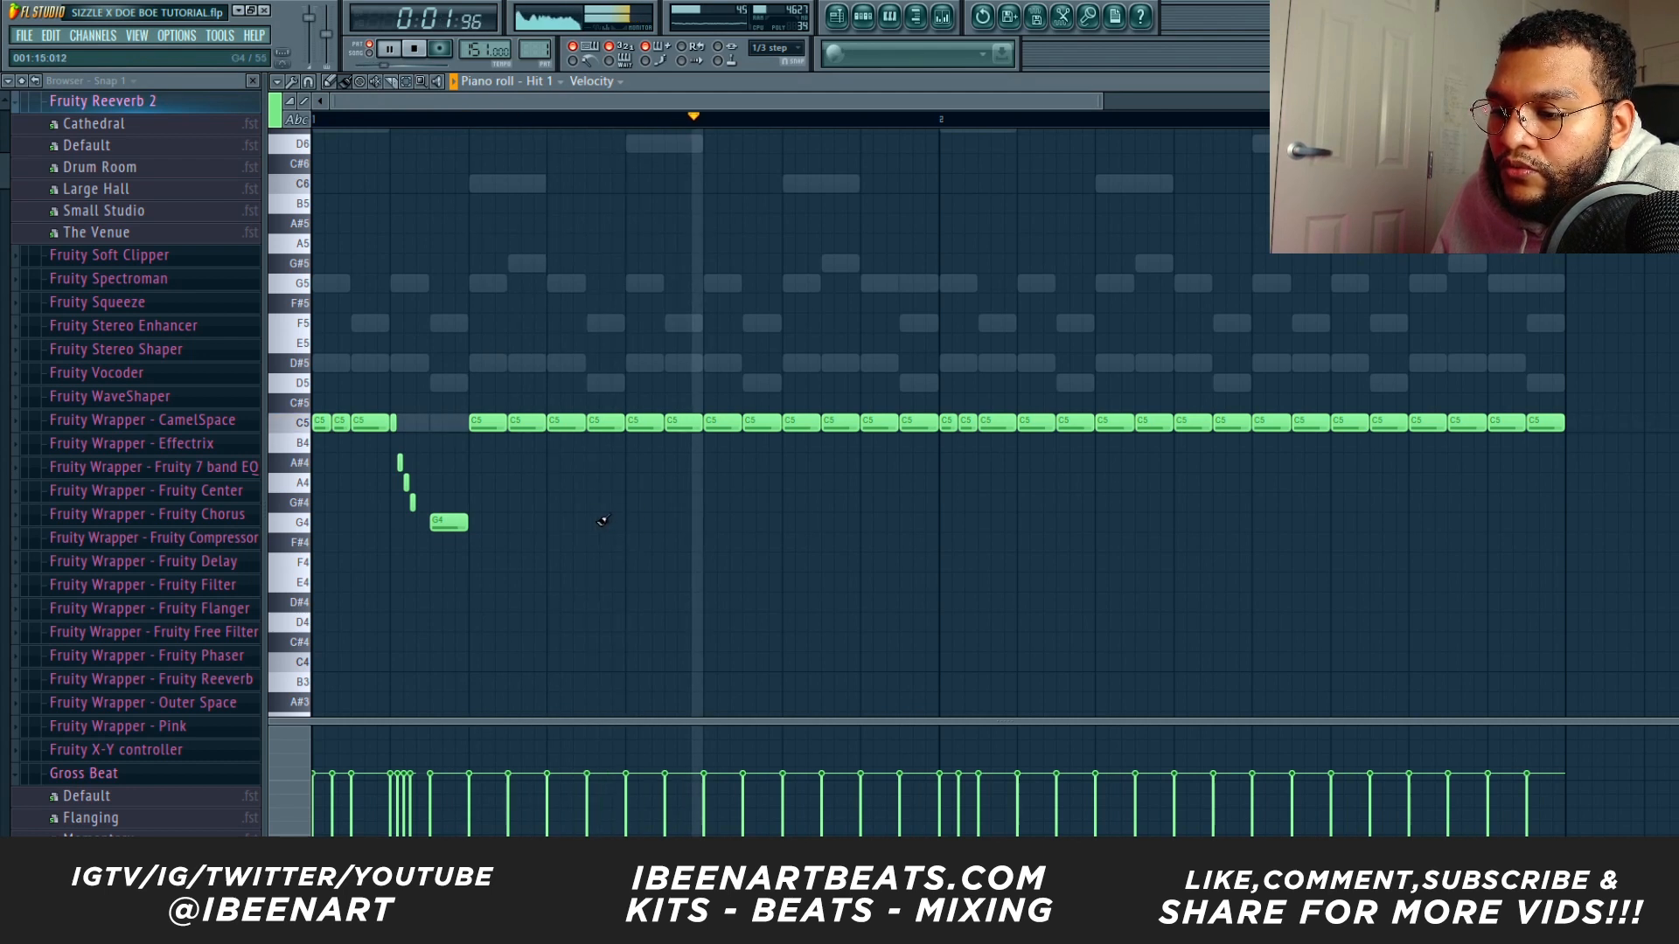
{"action": "left_click_drag", "start_coordinate": [603, 423], "coordinate": [604, 522]}
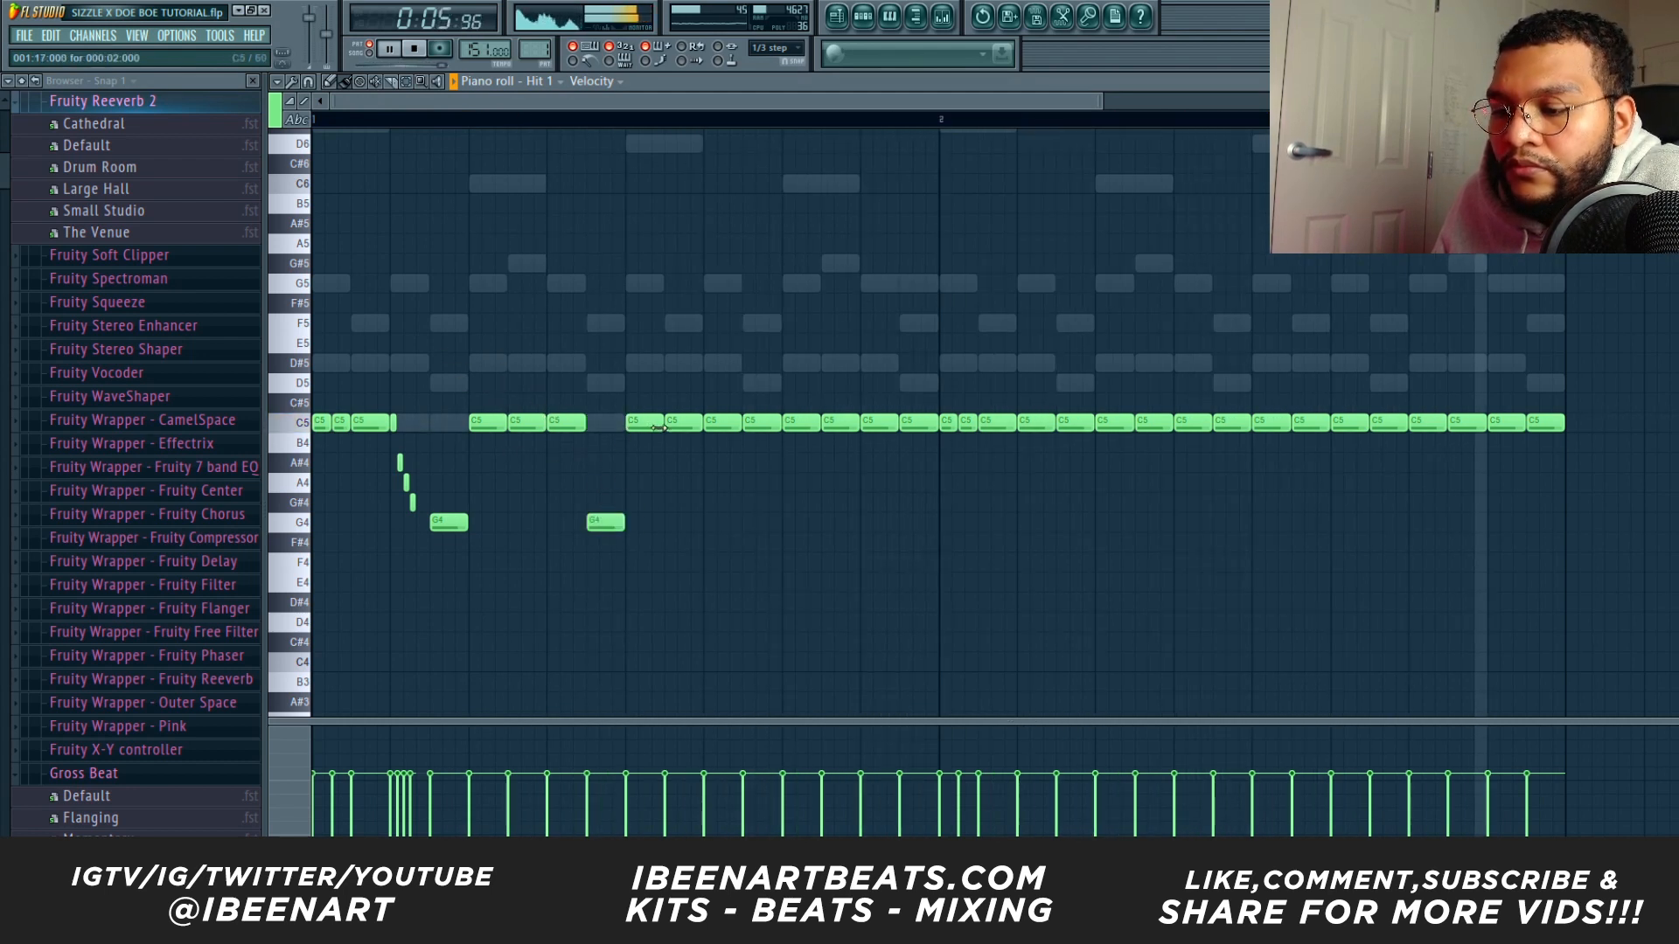
{"action": "key", "text": "ctrl+z"}
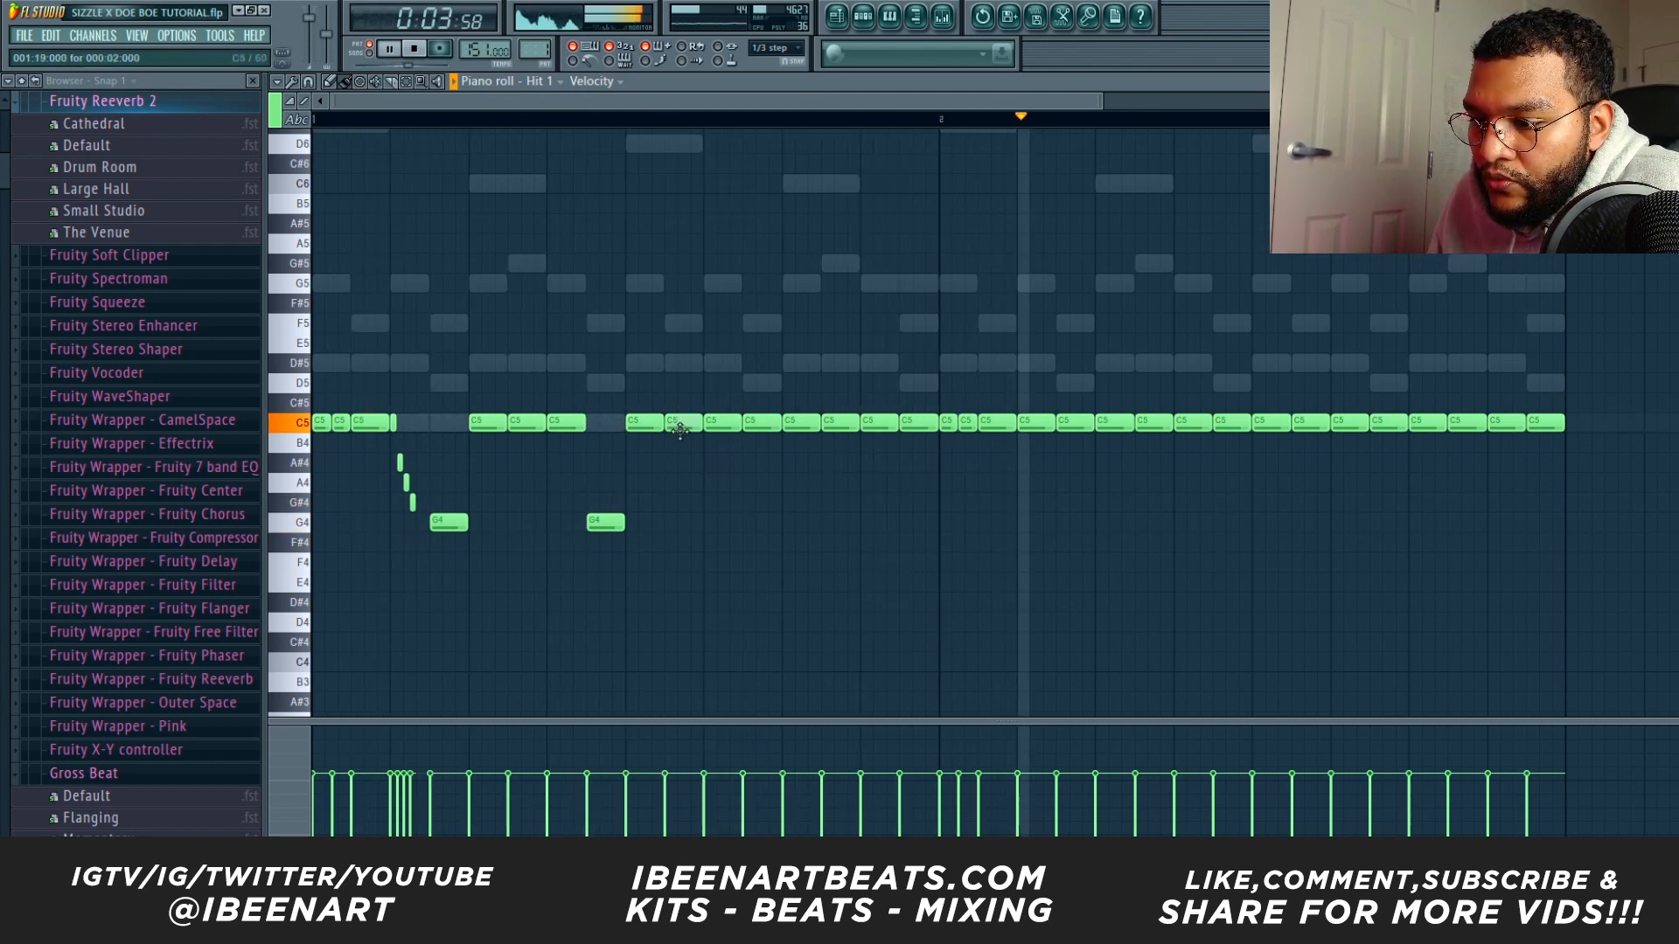
{"action": "left_click_drag", "start_coordinate": [677, 424], "coordinate": [678, 529]}
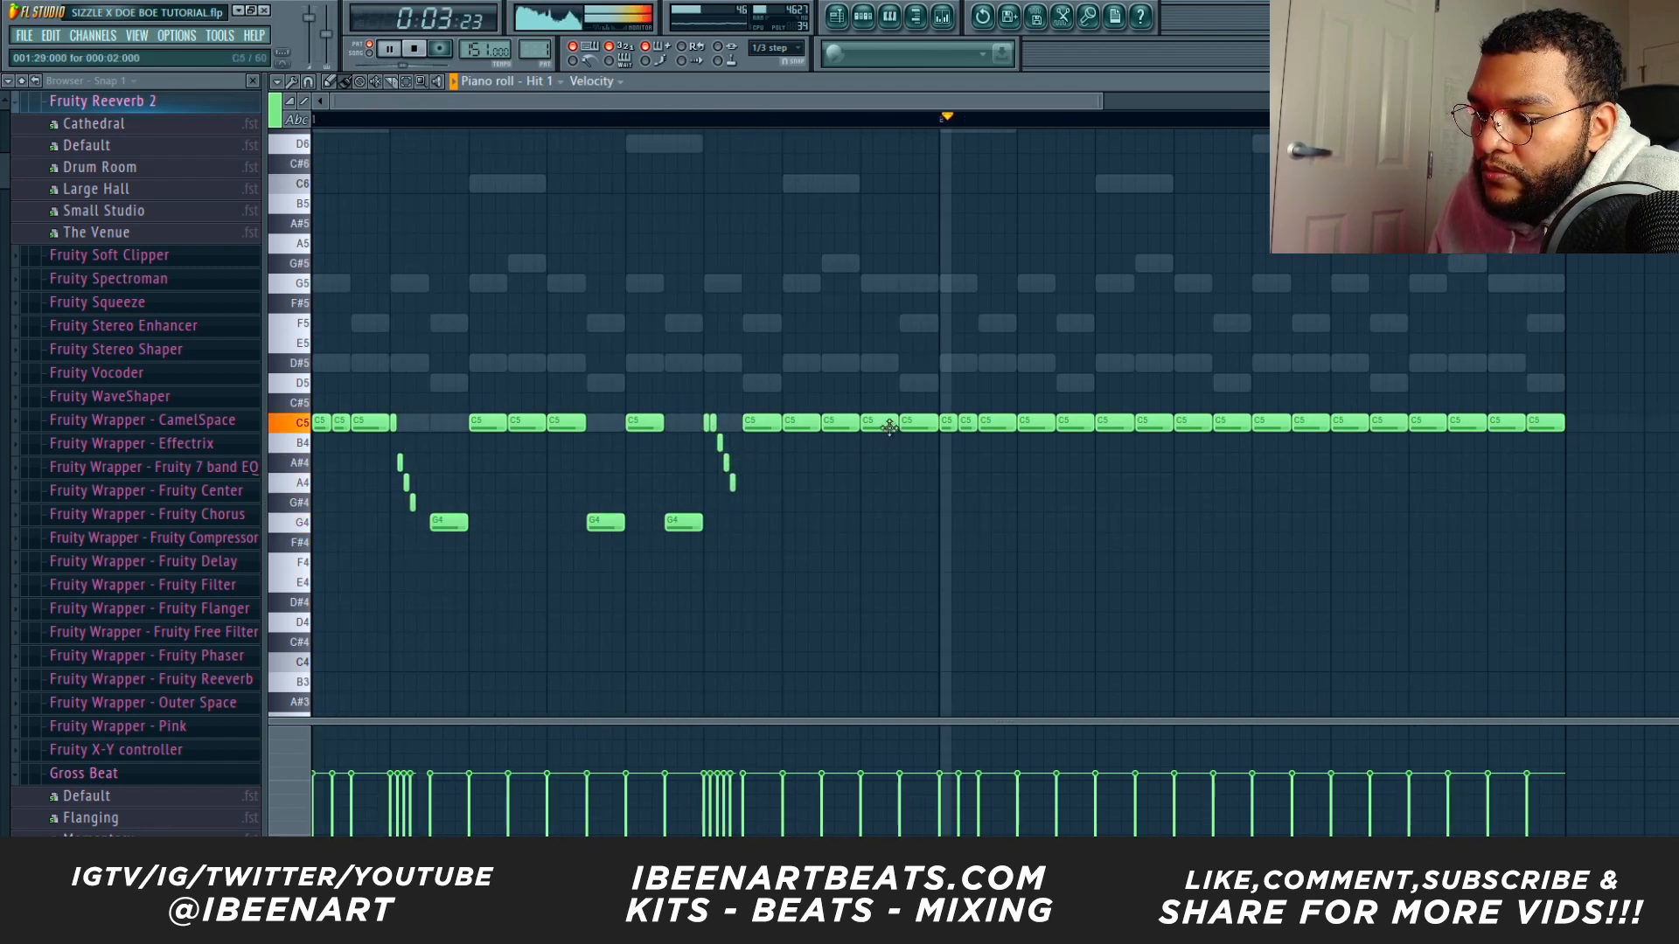
Add a four-note A4 roll near the end of bar 1 of Hit 1 and replace bar 2 with a copy of bar 1.
{"action": "left_click_drag", "start_coordinate": [895, 423], "coordinate": [861, 427]}
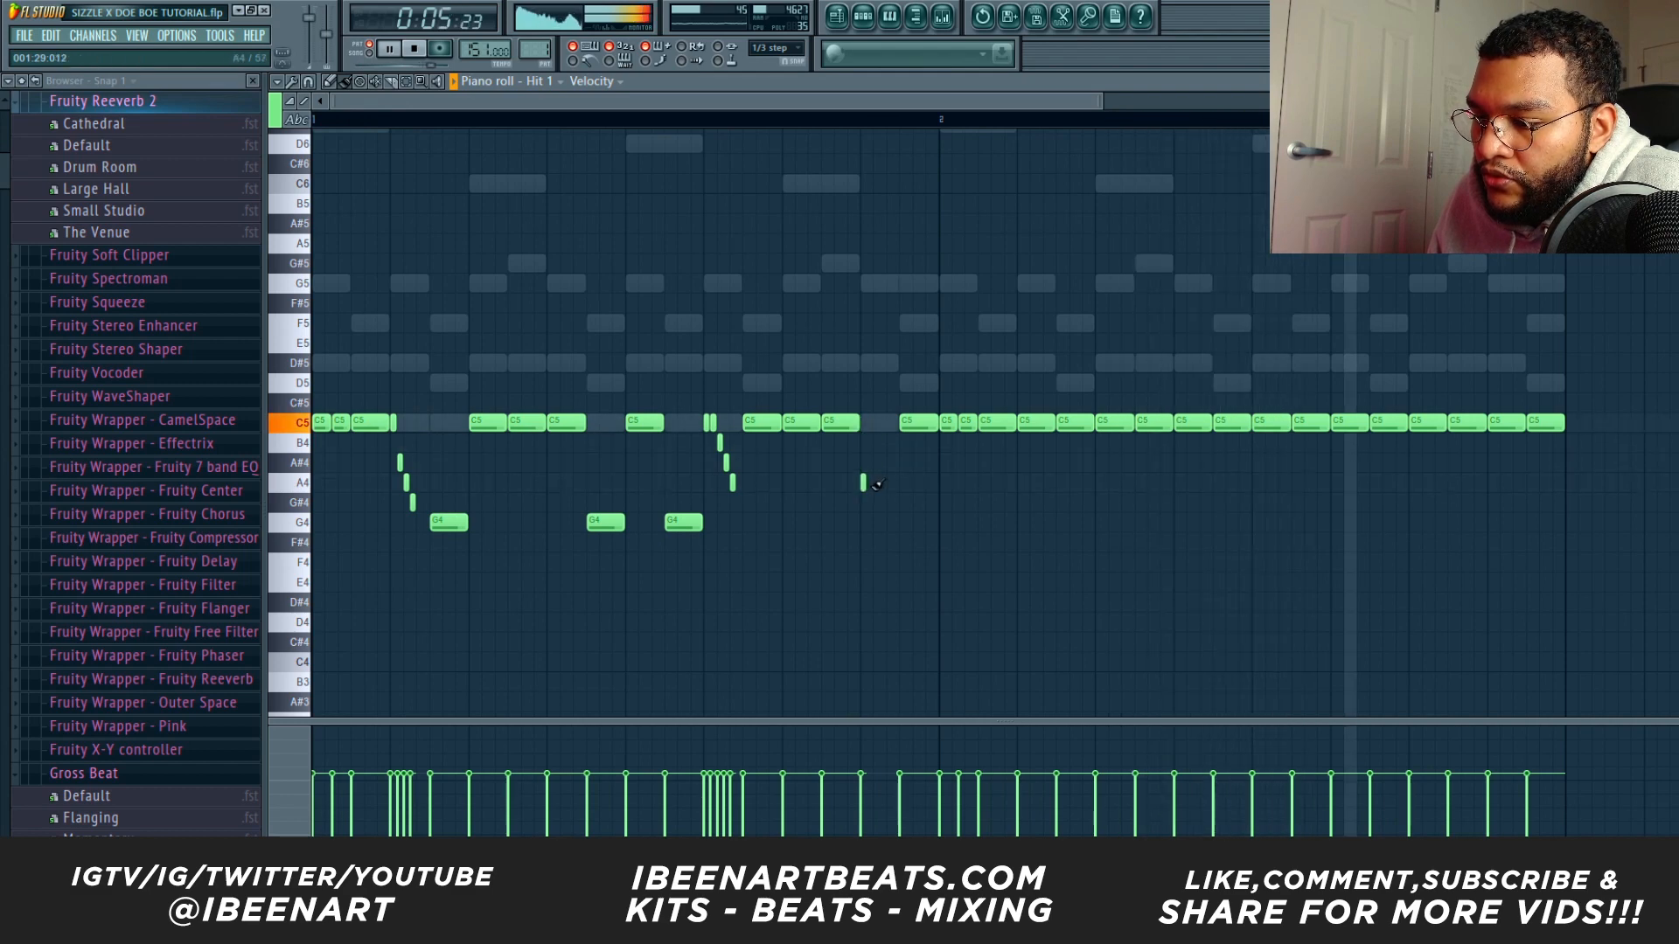
{"action": "mouse_move", "coordinate": [1077, 427]}
{"action": "left_mouse_down"}
{"action": "mouse_move", "coordinate": [1515, 421]}
{"action": "mouse_move", "coordinate": [987, 430]}
{"action": "left_mouse_up"}
{"action": "scroll", "coordinate": [1096, 386], "scroll_direction": "down", "scroll_amount": 1}
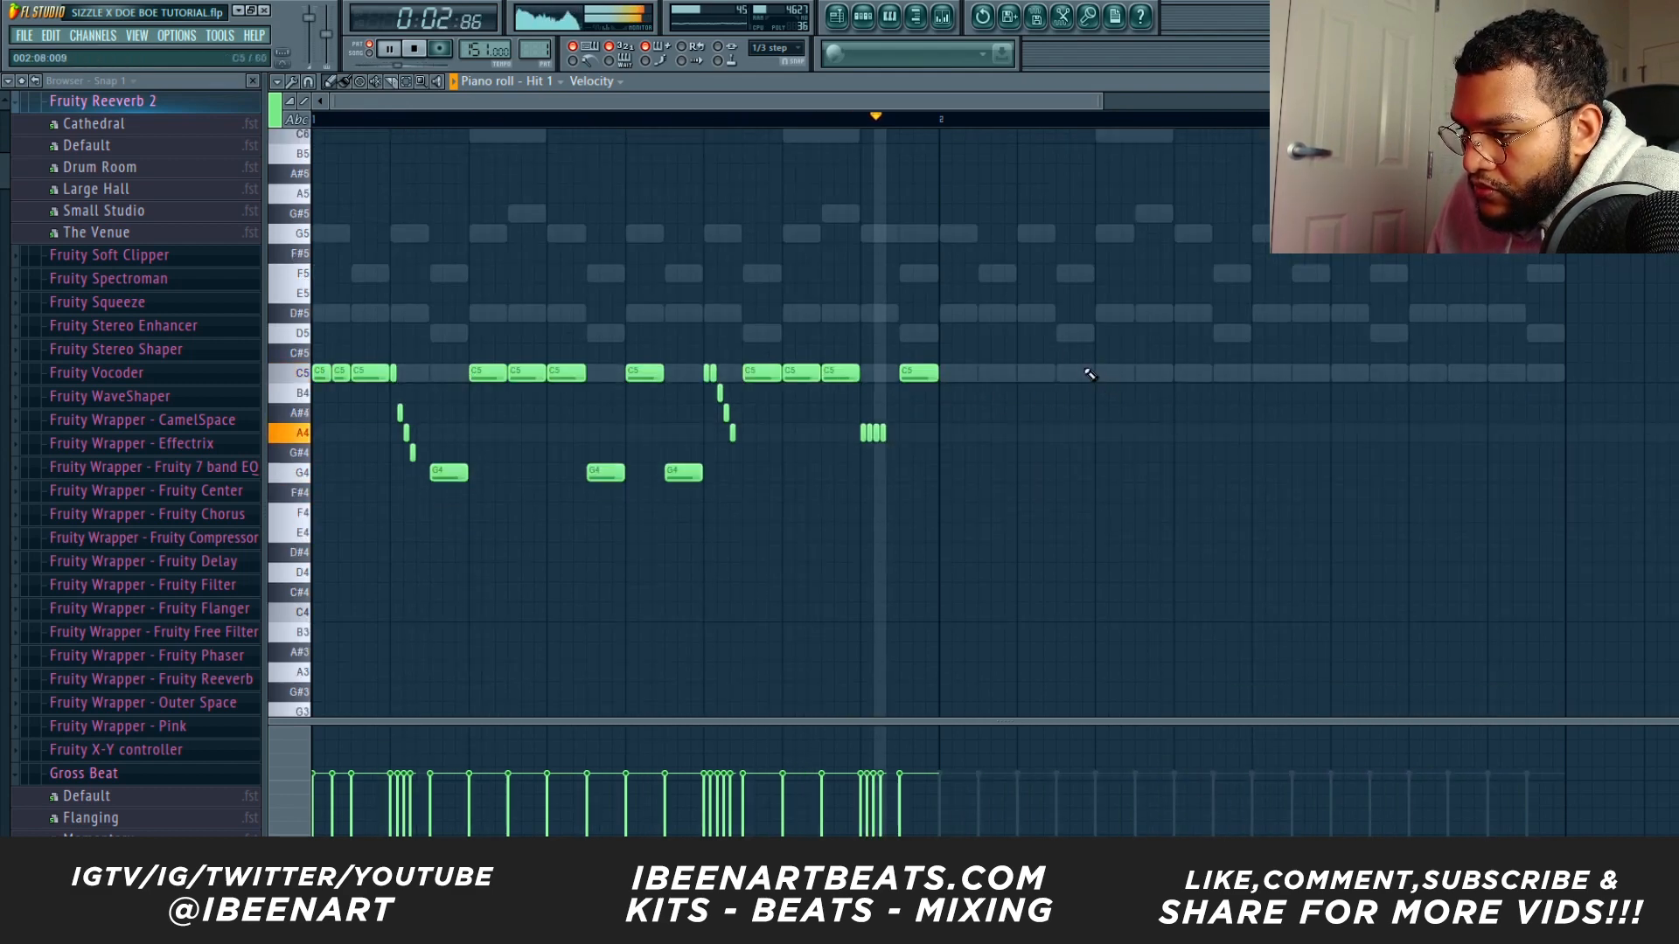
{"action": "key", "text": "ctrl+b"}
{"action": "key", "text": "ctrl+d"}
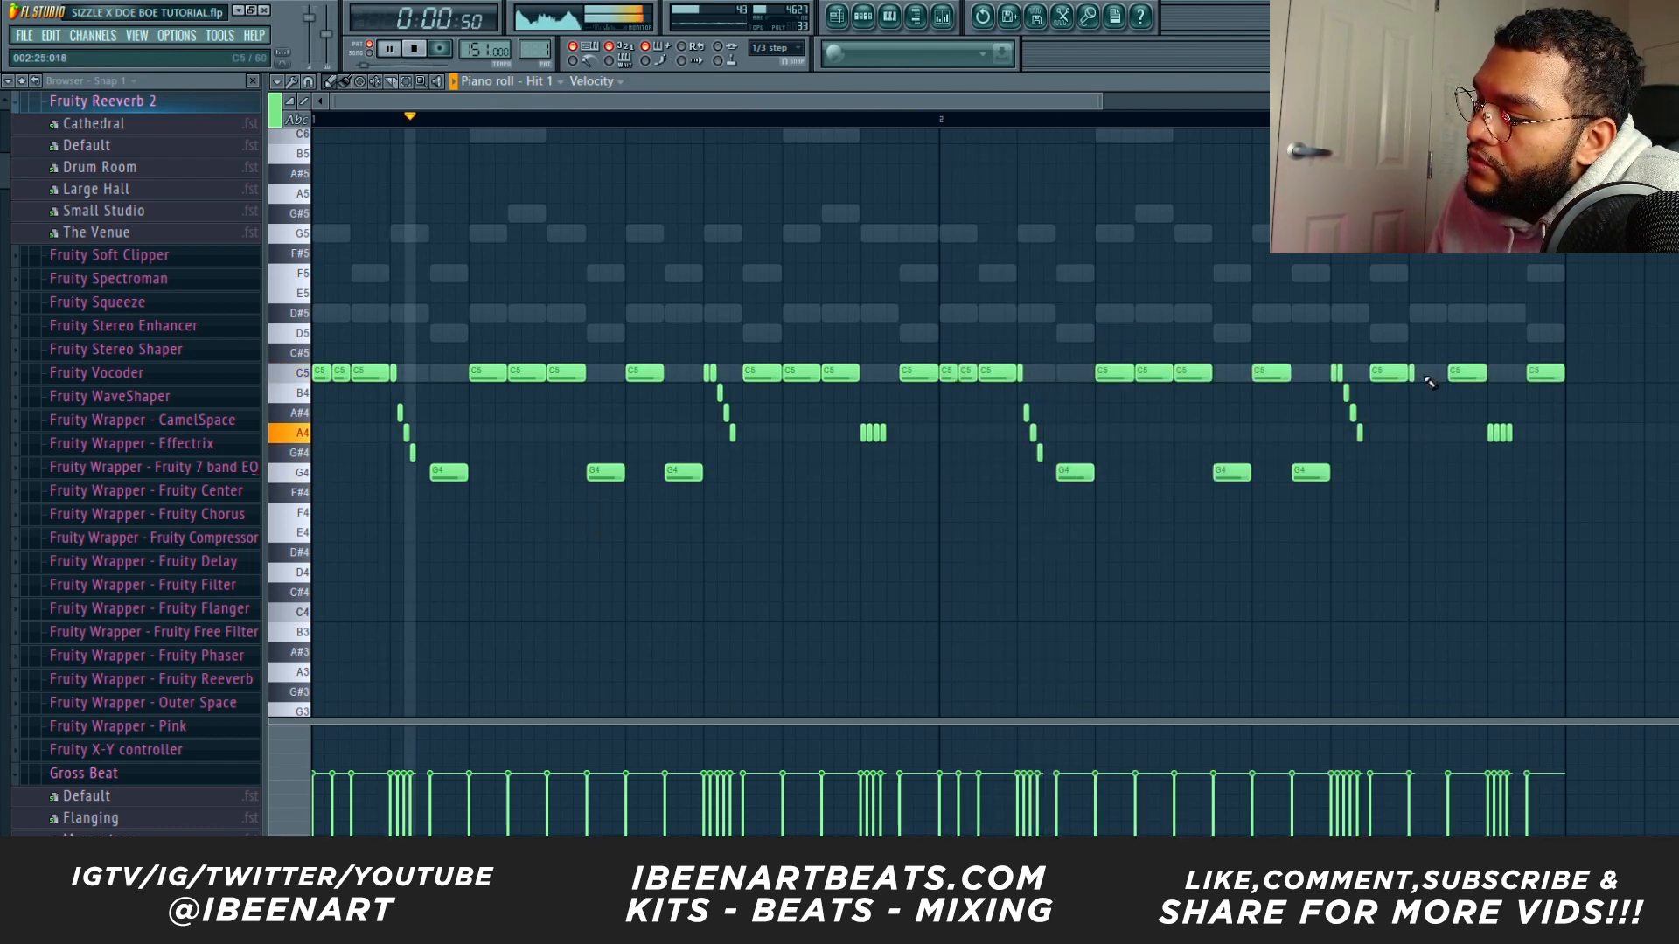
Replace the Hit 1 note at step 25 of bar 2 with a three-note C5 roll.
{"action": "right_click", "coordinate": [1413, 374]}
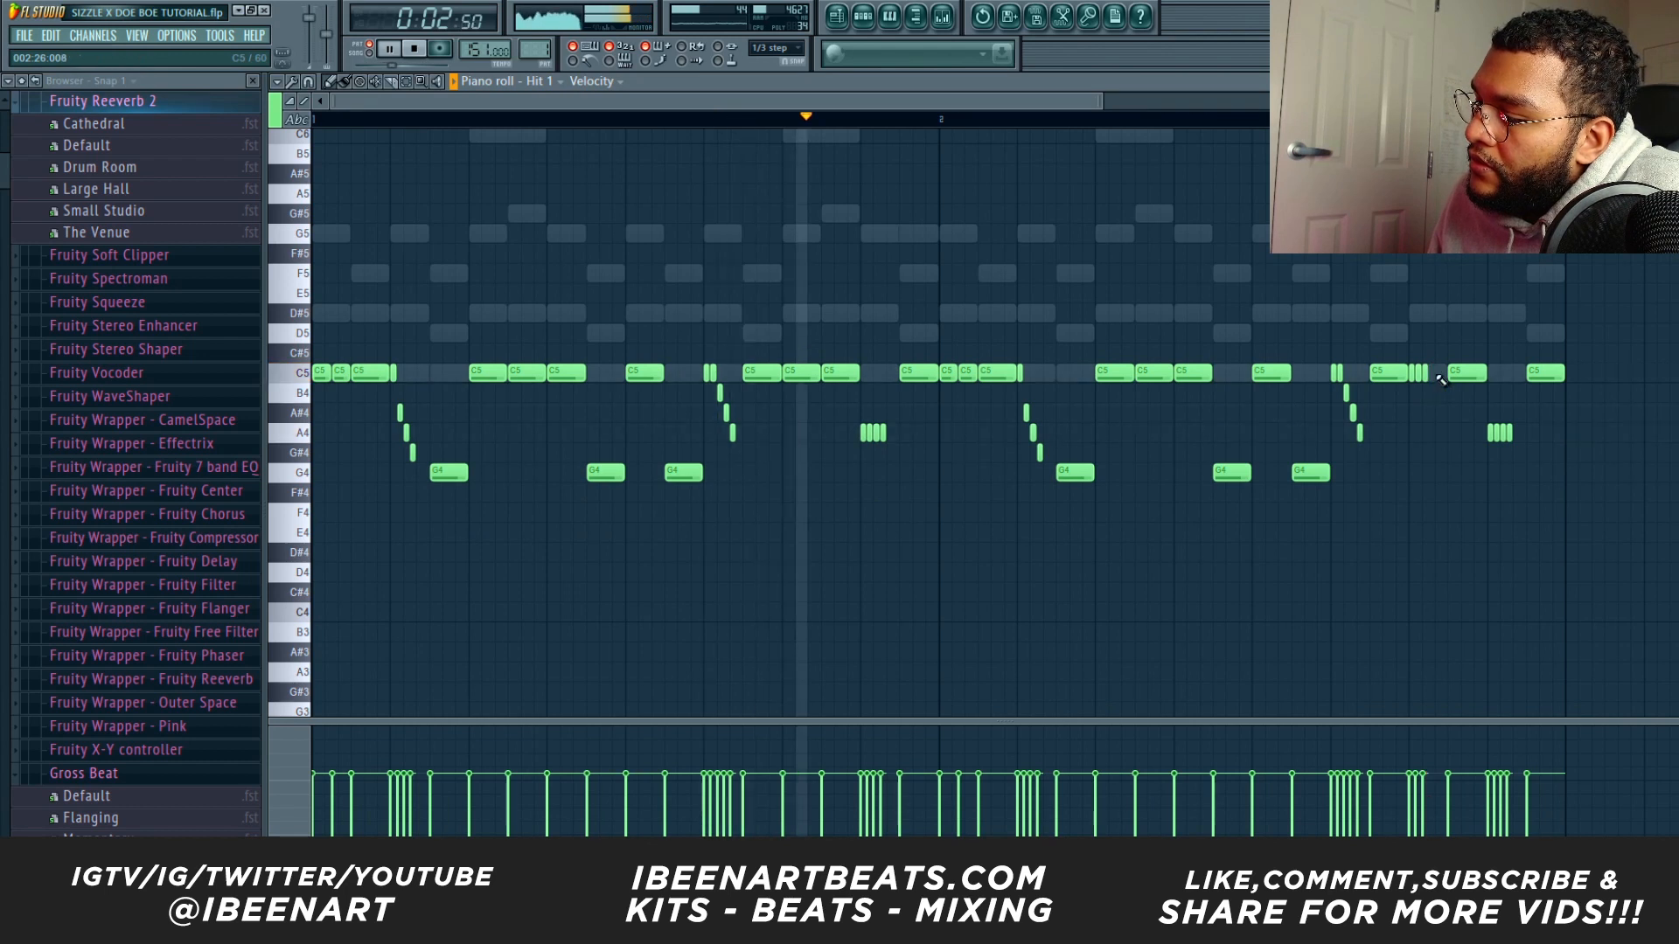
{"action": "right_click", "coordinate": [1432, 373]}
{"action": "left_click_drag", "start_coordinate": [1431, 374], "coordinate": [1411, 379]}
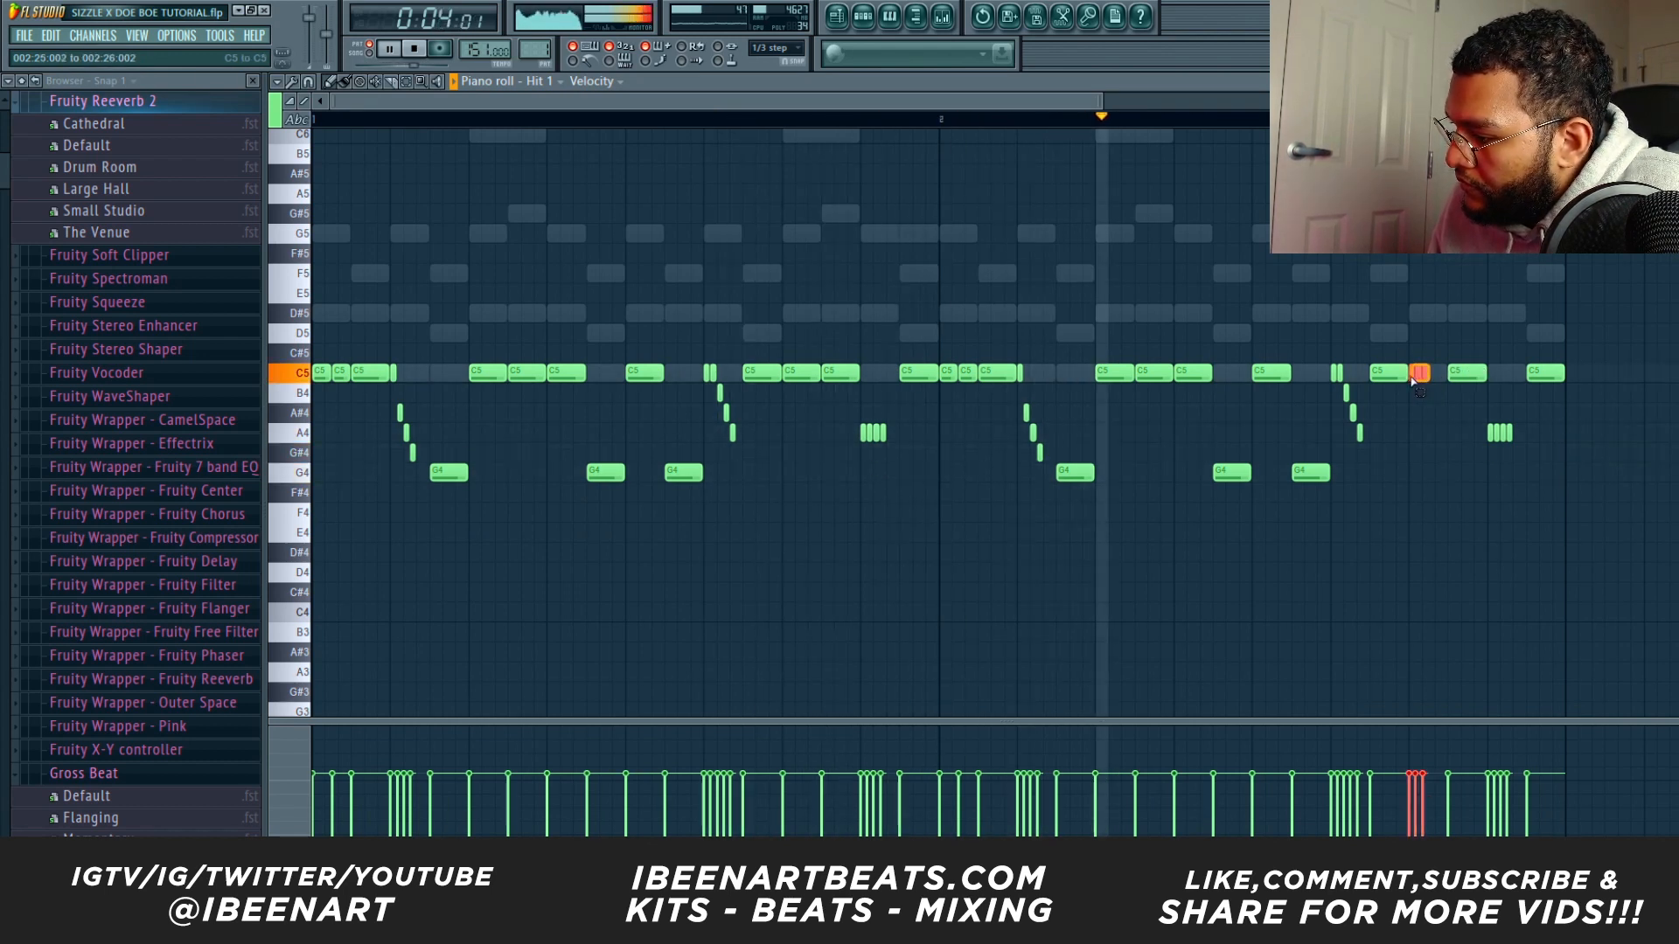
{"action": "left_click", "coordinate": [1394, 315], "text": "ctrl"}
Load Fruity Fast Dist on Insert 8 for the Spinz 808 and lower its mix, muting Rack Kick1 while adjusting.
{"action": "key", "text": "F6"}
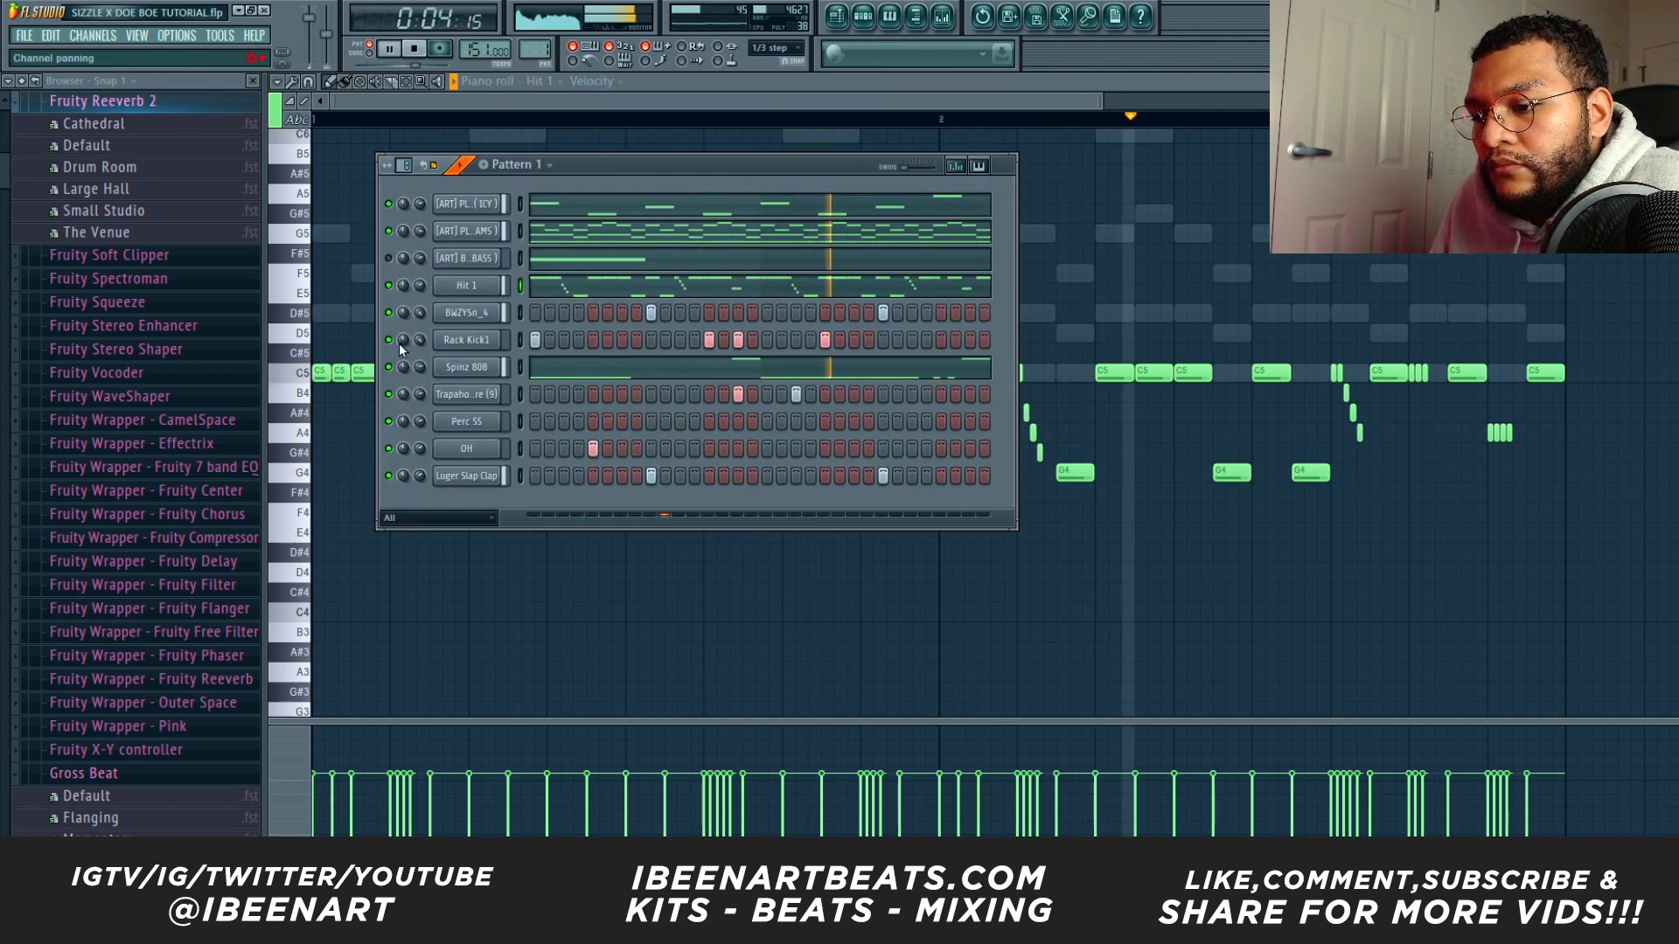
{"action": "left_click", "coordinate": [464, 370]}
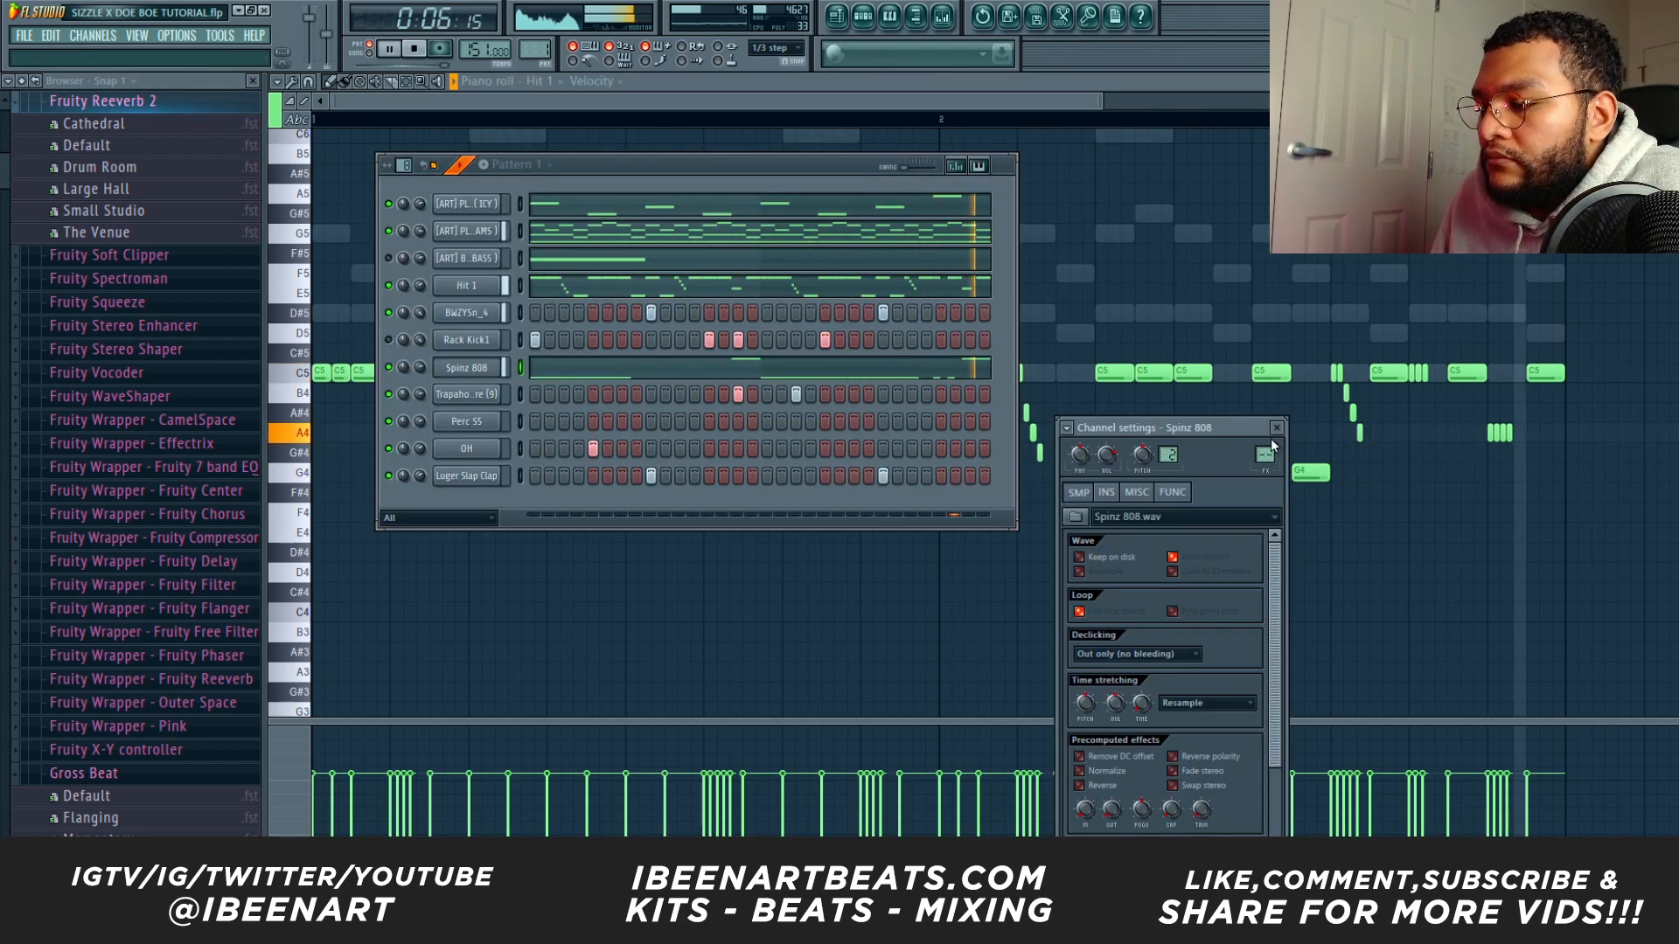
{"action": "key", "text": "F9"}
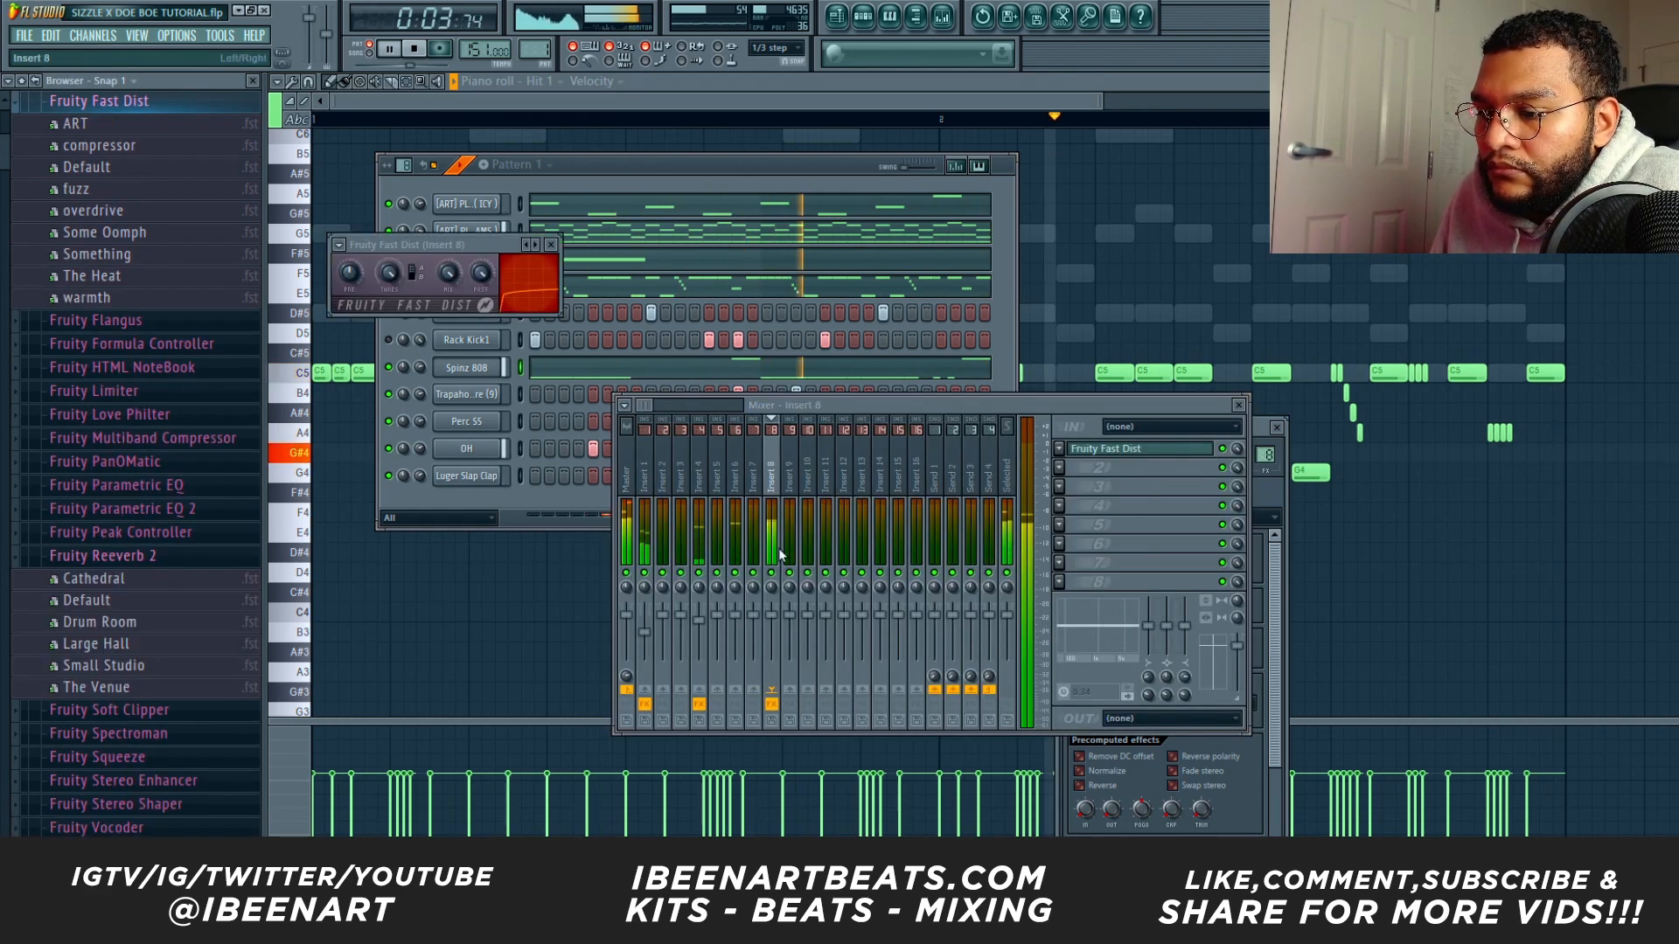
{"action": "left_click_drag", "start_coordinate": [450, 278], "coordinate": [450, 301]}
{"action": "left_click", "coordinate": [395, 343]}
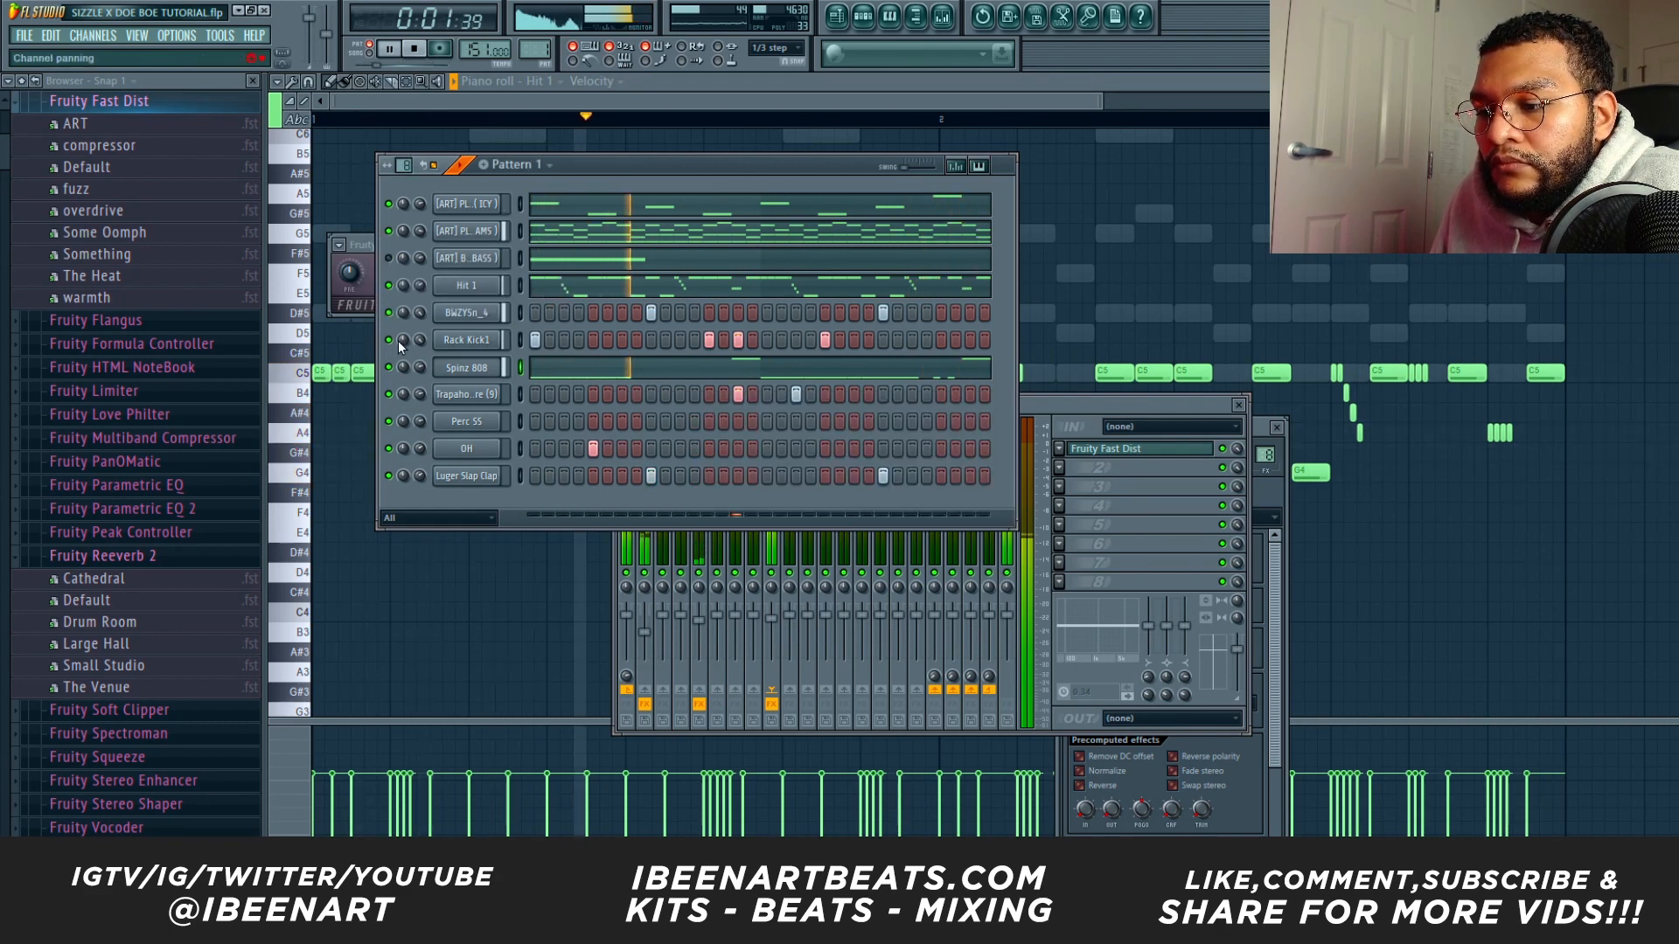
Pick Fruity Soft Clipper for the Master track and add a one-bar G5 note at bar 2 of the DUARTE LOW SUB BASS part.
{"action": "left_click", "coordinate": [631, 536]}
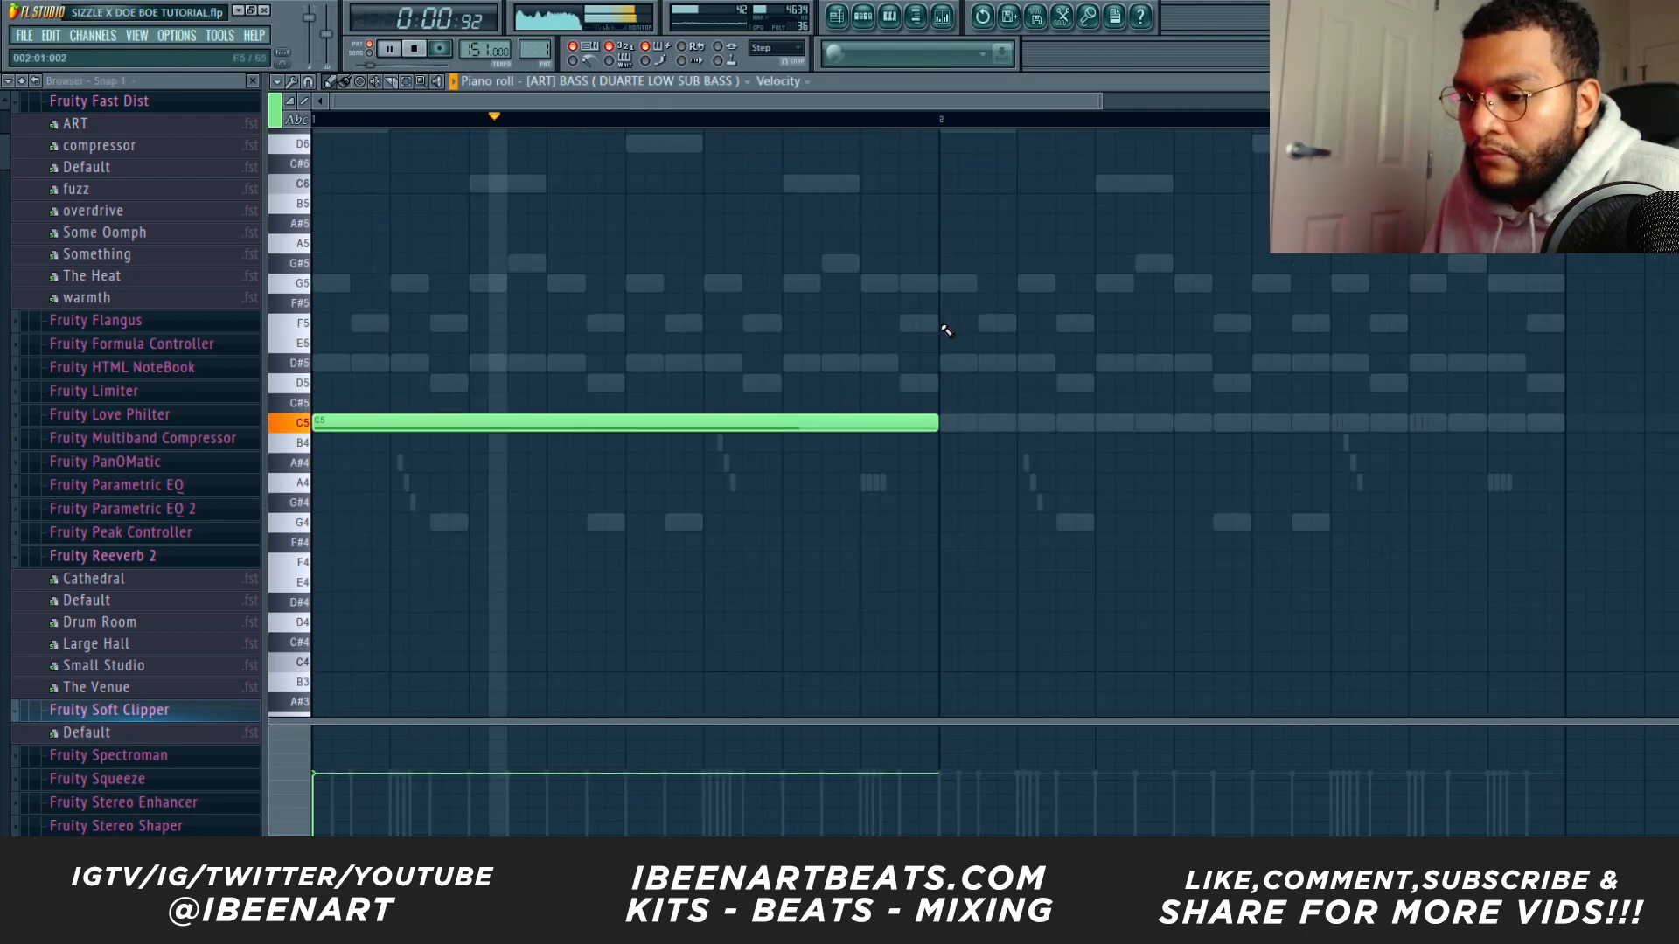
{"action": "left_click", "coordinate": [941, 283]}
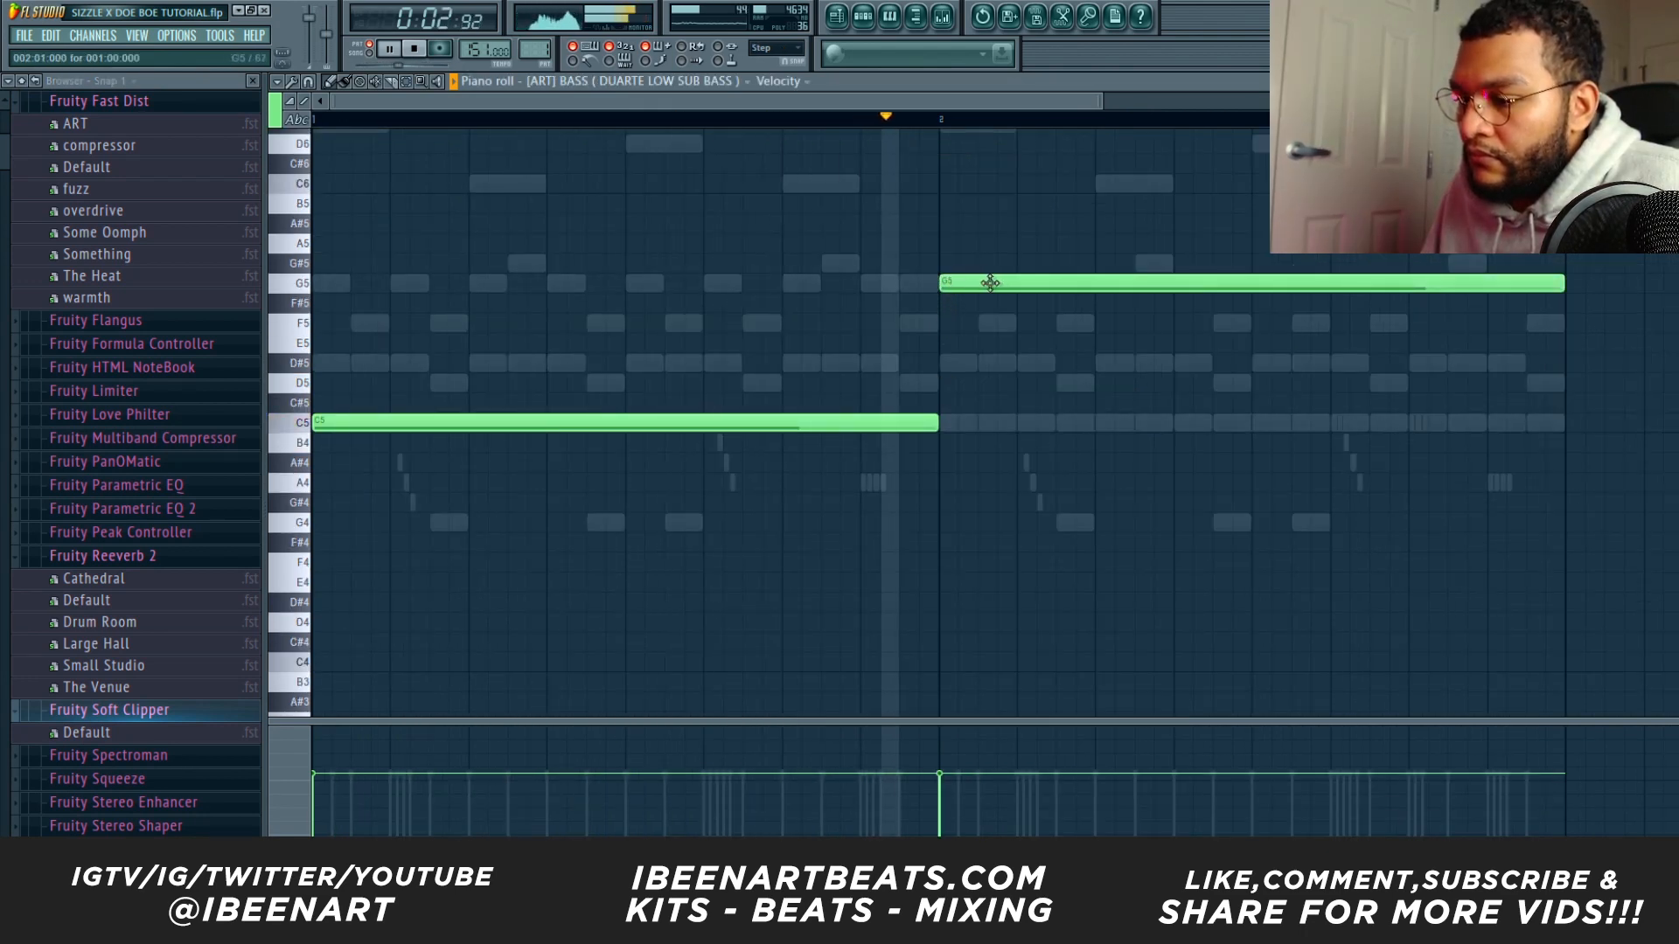
Undo the G5 bass note in bar 2 and add a 23-step C5 note at the start of that bar.
{"action": "key", "text": "ctrl+z"}
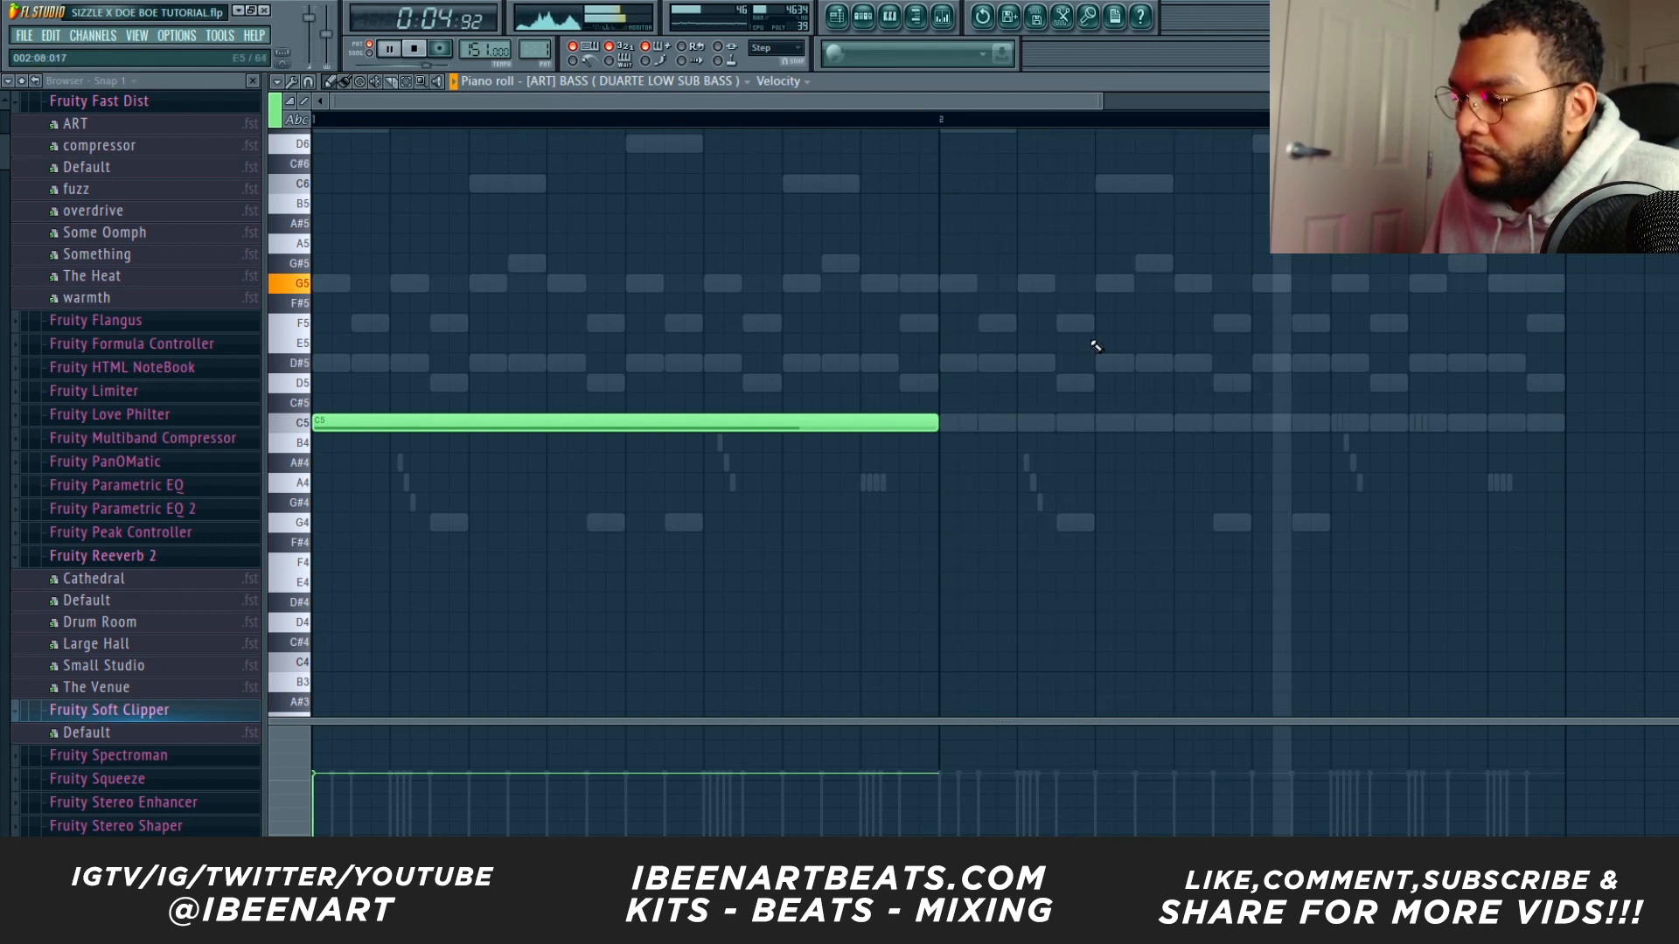
{"action": "left_click", "coordinate": [942, 422]}
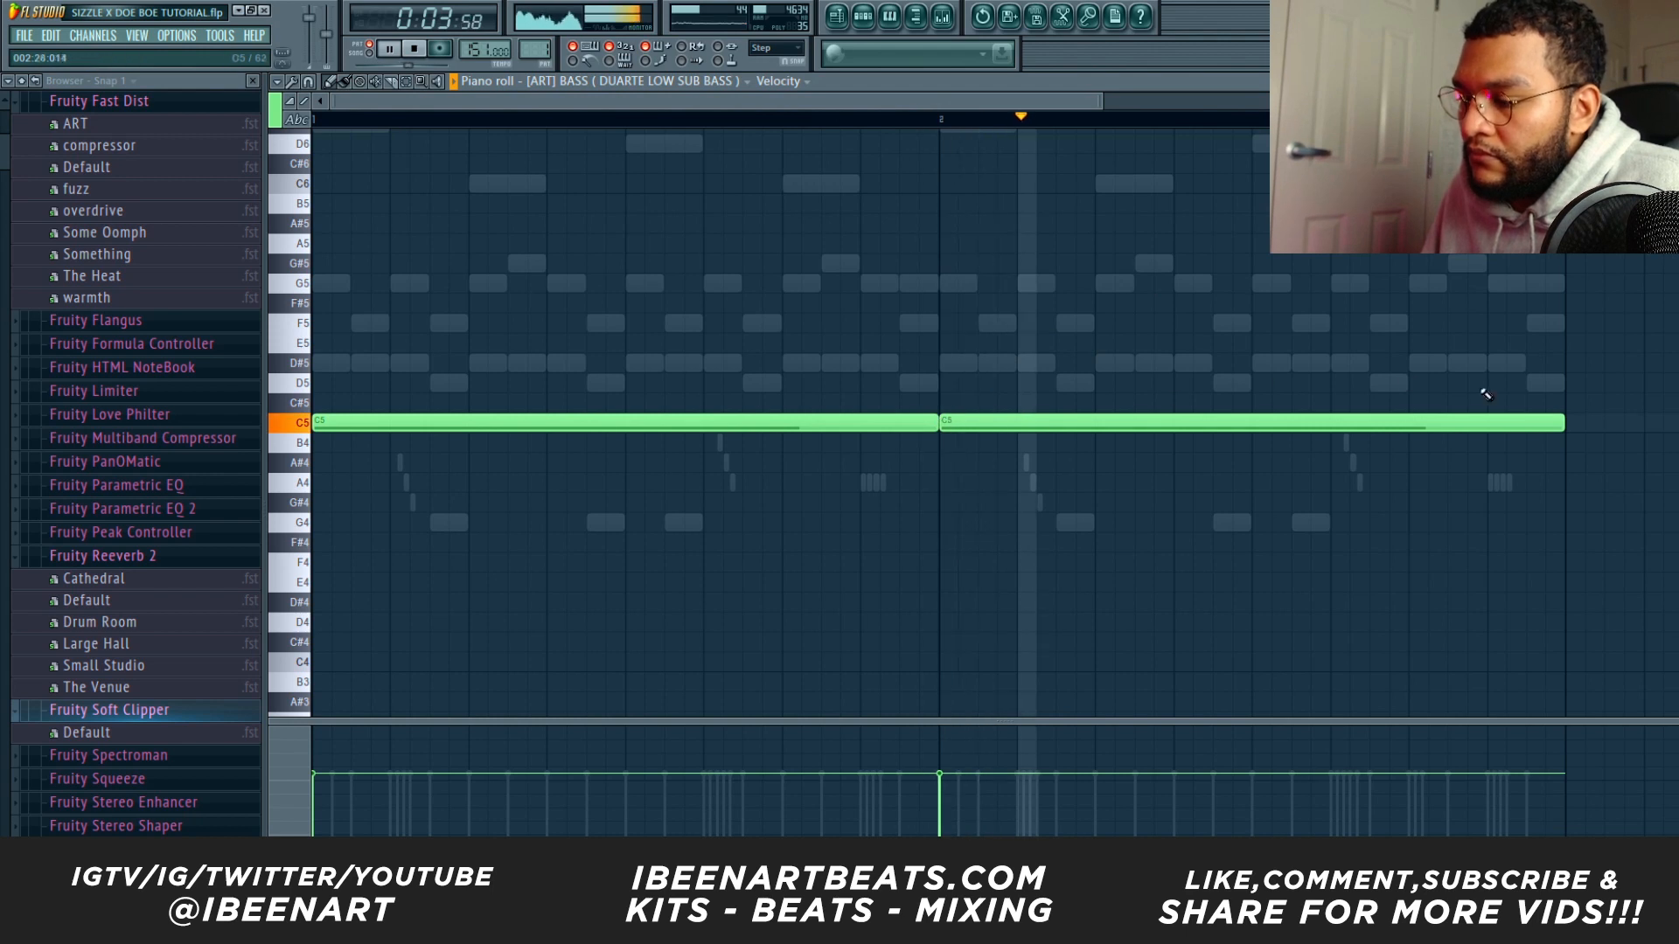
{"action": "left_click_drag", "start_coordinate": [1562, 422], "coordinate": [1389, 422]}
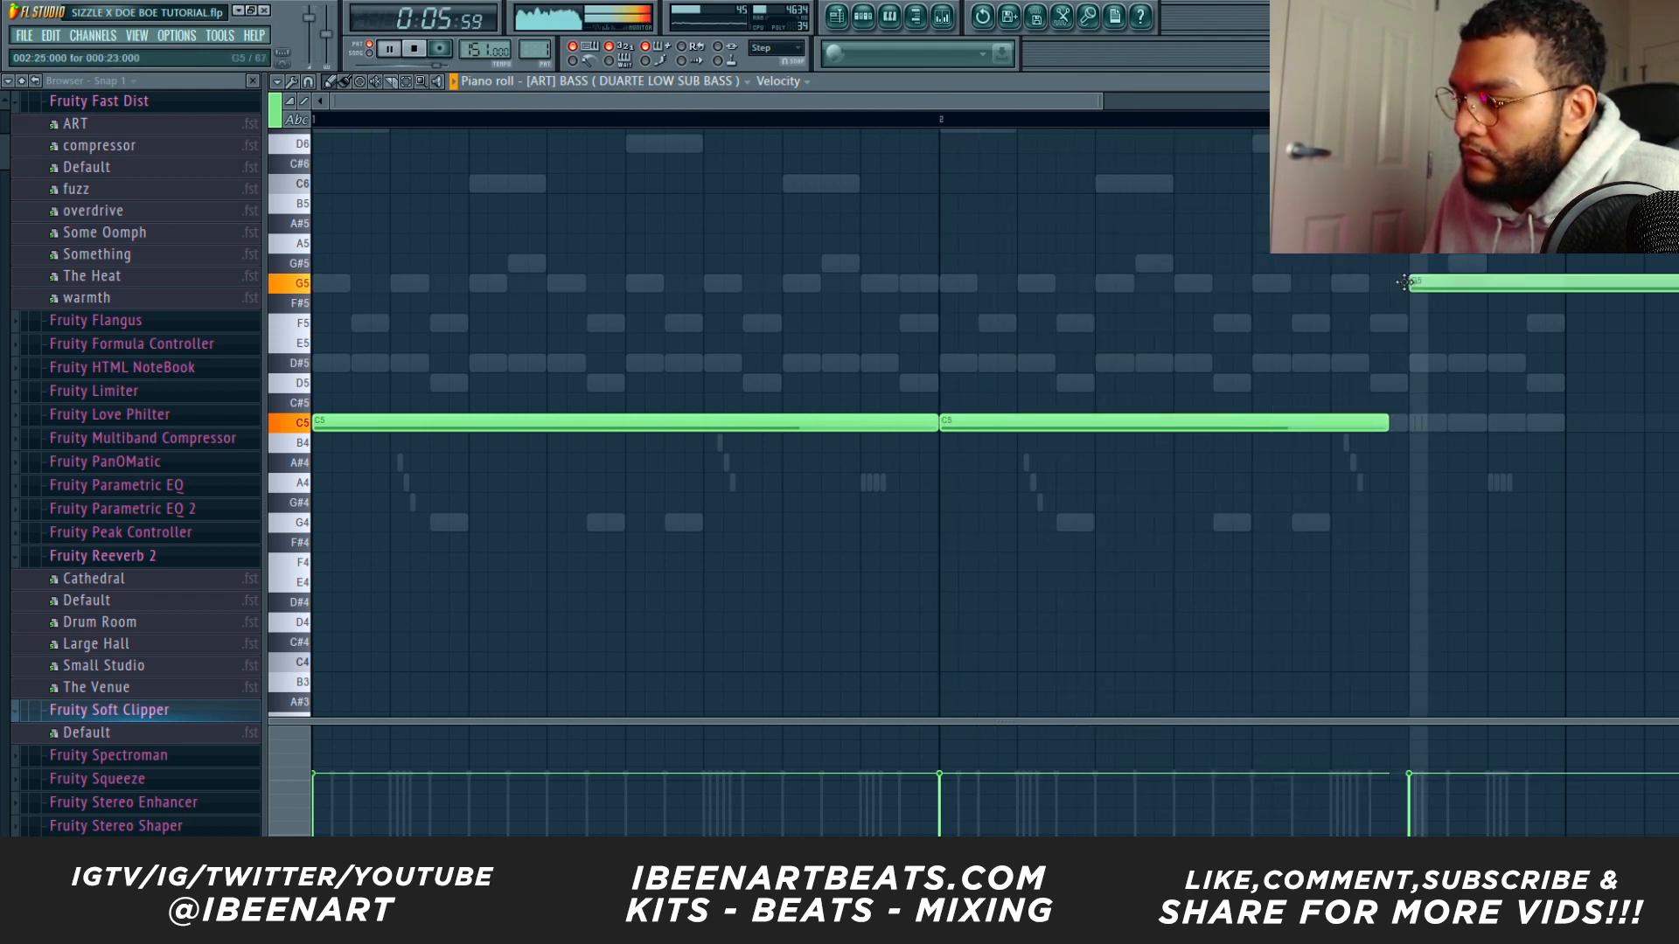
Add a G5 bass note at step 25 of bar 2 and shorten it to end with the bar.
{"action": "left_click", "coordinate": [1418, 284]}
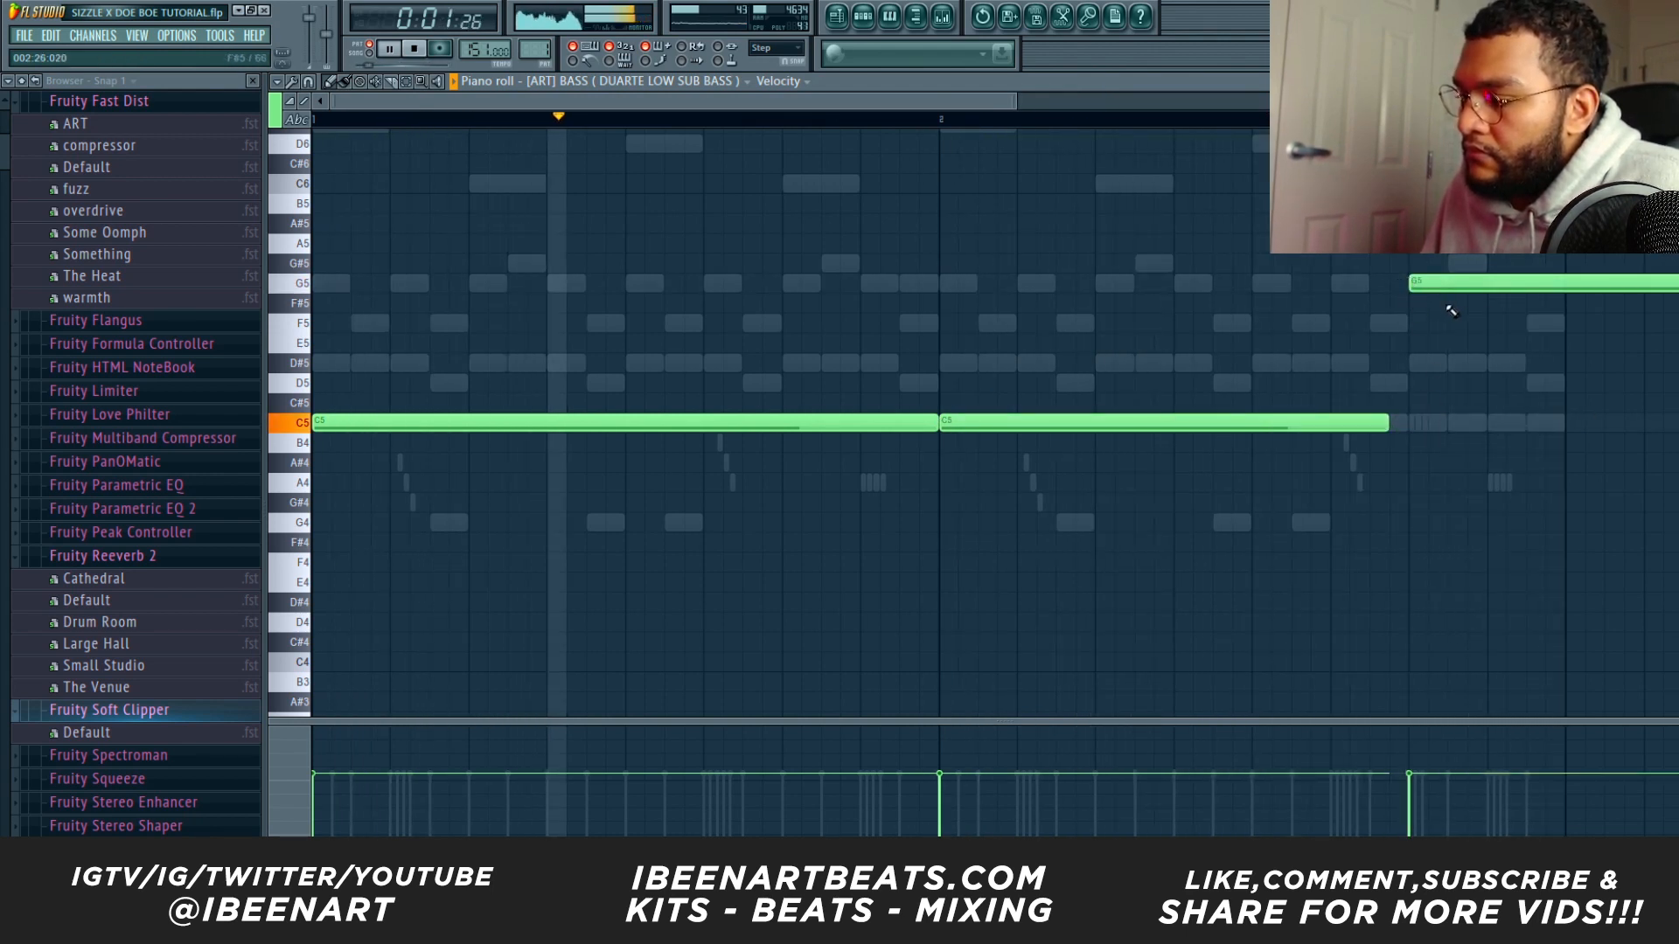
{"action": "right_click", "coordinate": [1444, 286]}
{"action": "left_click", "coordinate": [1421, 284], "text": "shift"}
{"action": "left_click_drag", "start_coordinate": [1424, 283], "coordinate": [1557, 282]}
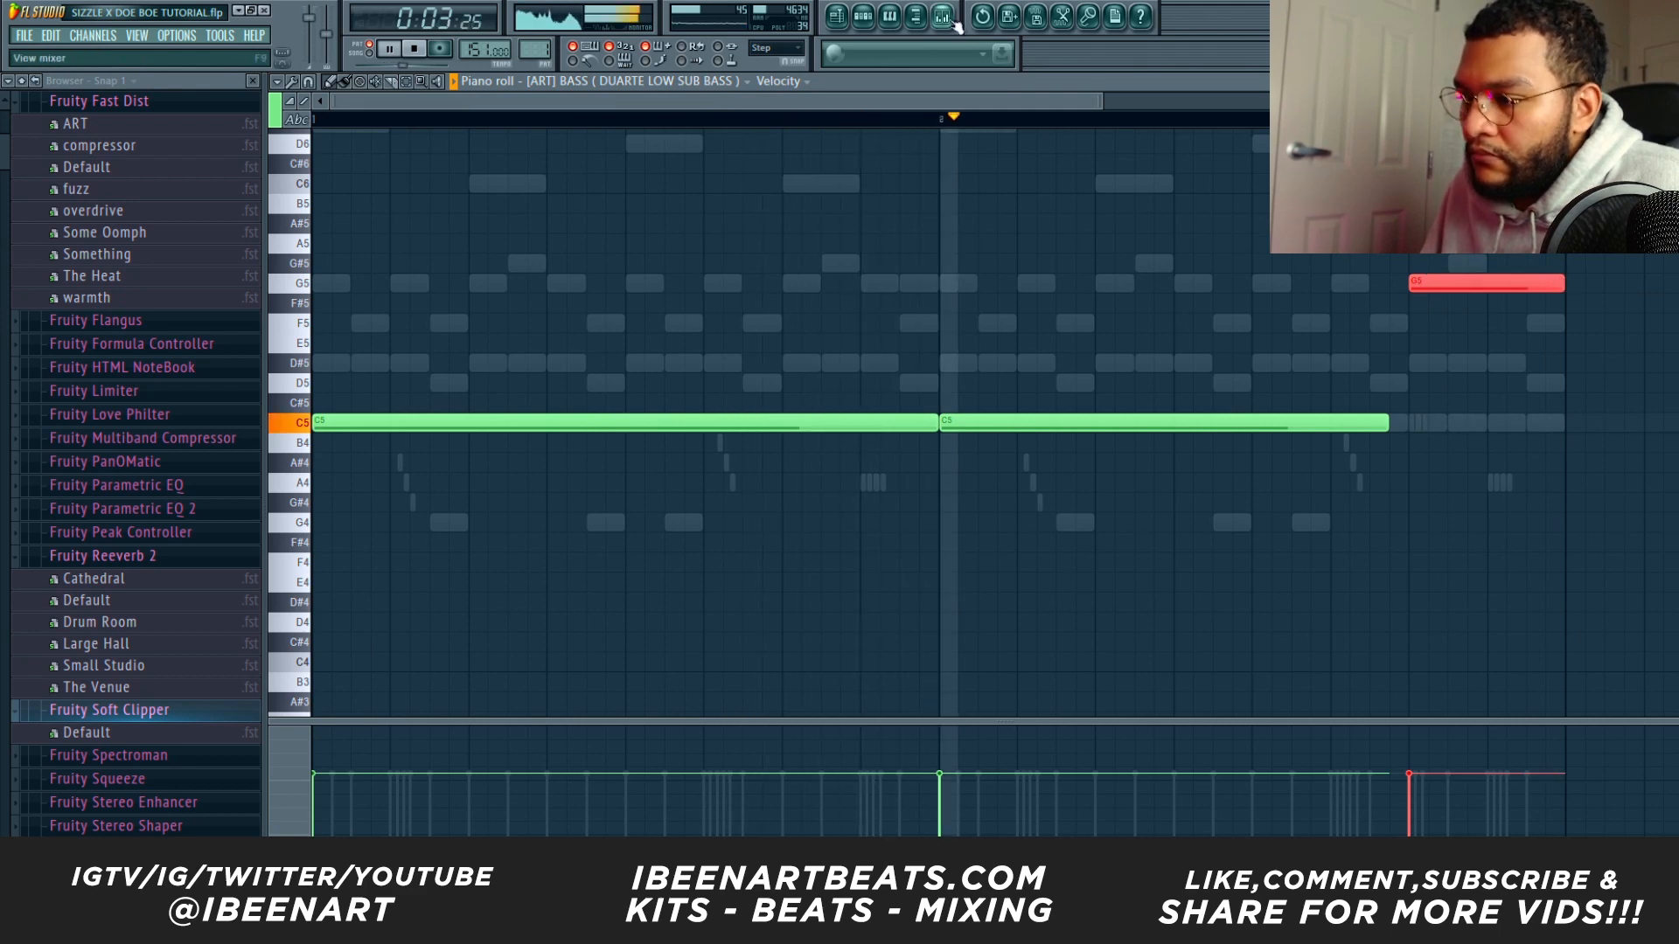
Leave only the two pluck channels and the bass unmuted in Pattern 1, and open the bass channel's settings.
{"action": "key", "text": "F6"}
{"action": "right_click", "coordinate": [389, 230]}
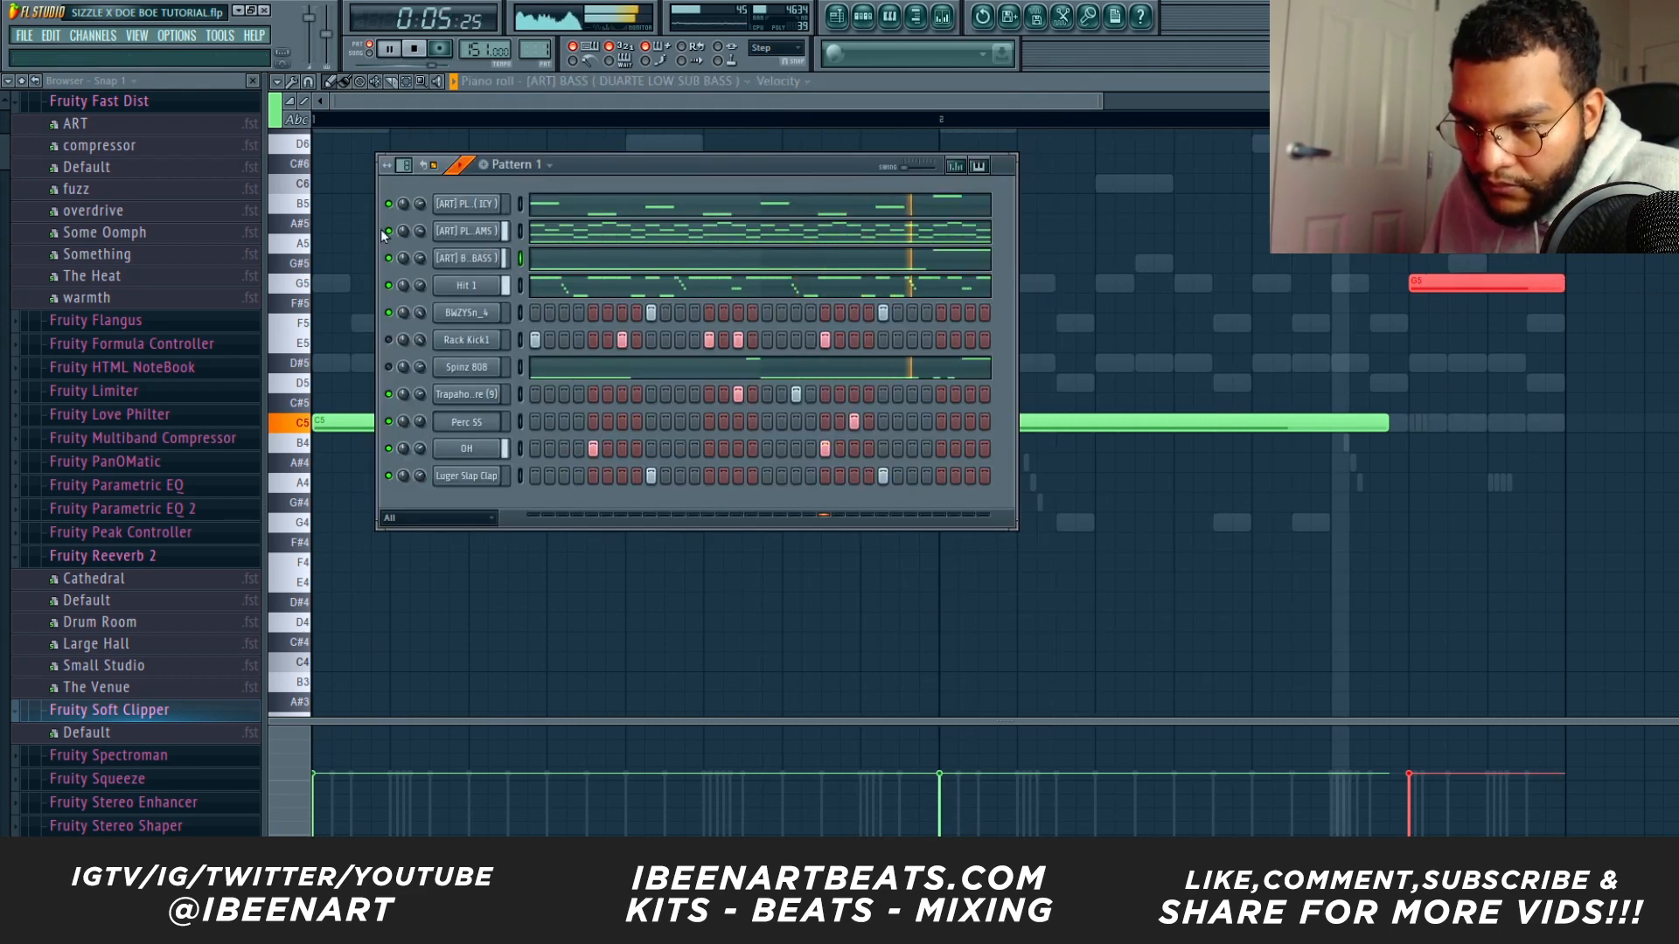
{"action": "left_click", "coordinate": [389, 258]}
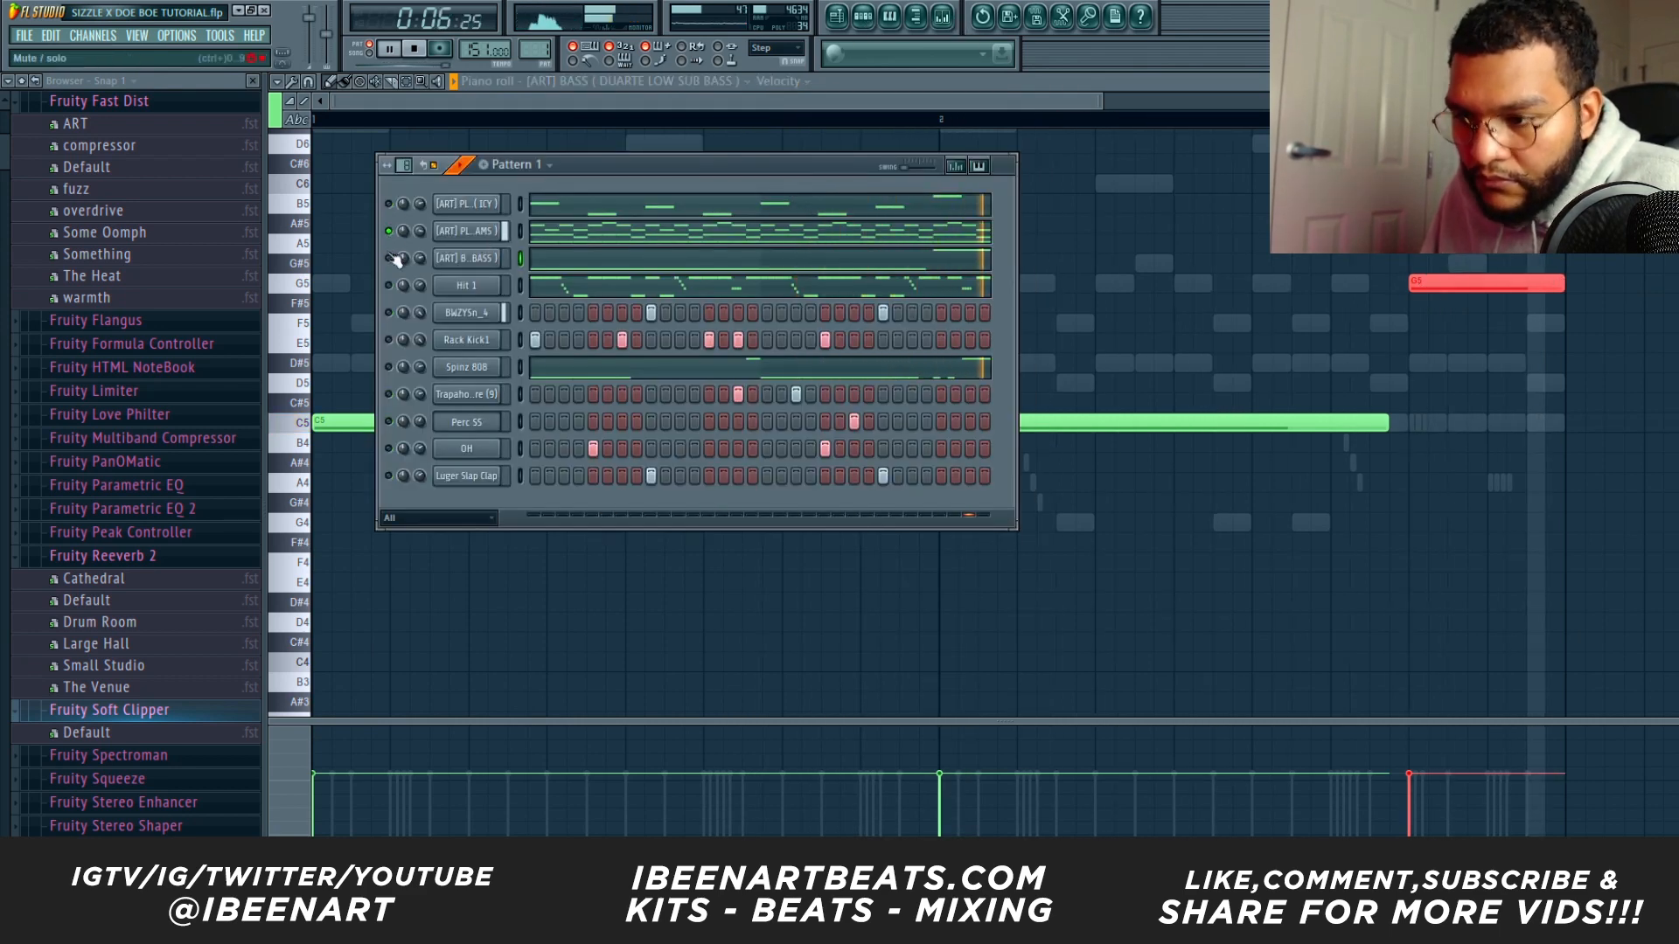
{"action": "left_click", "coordinate": [472, 259]}
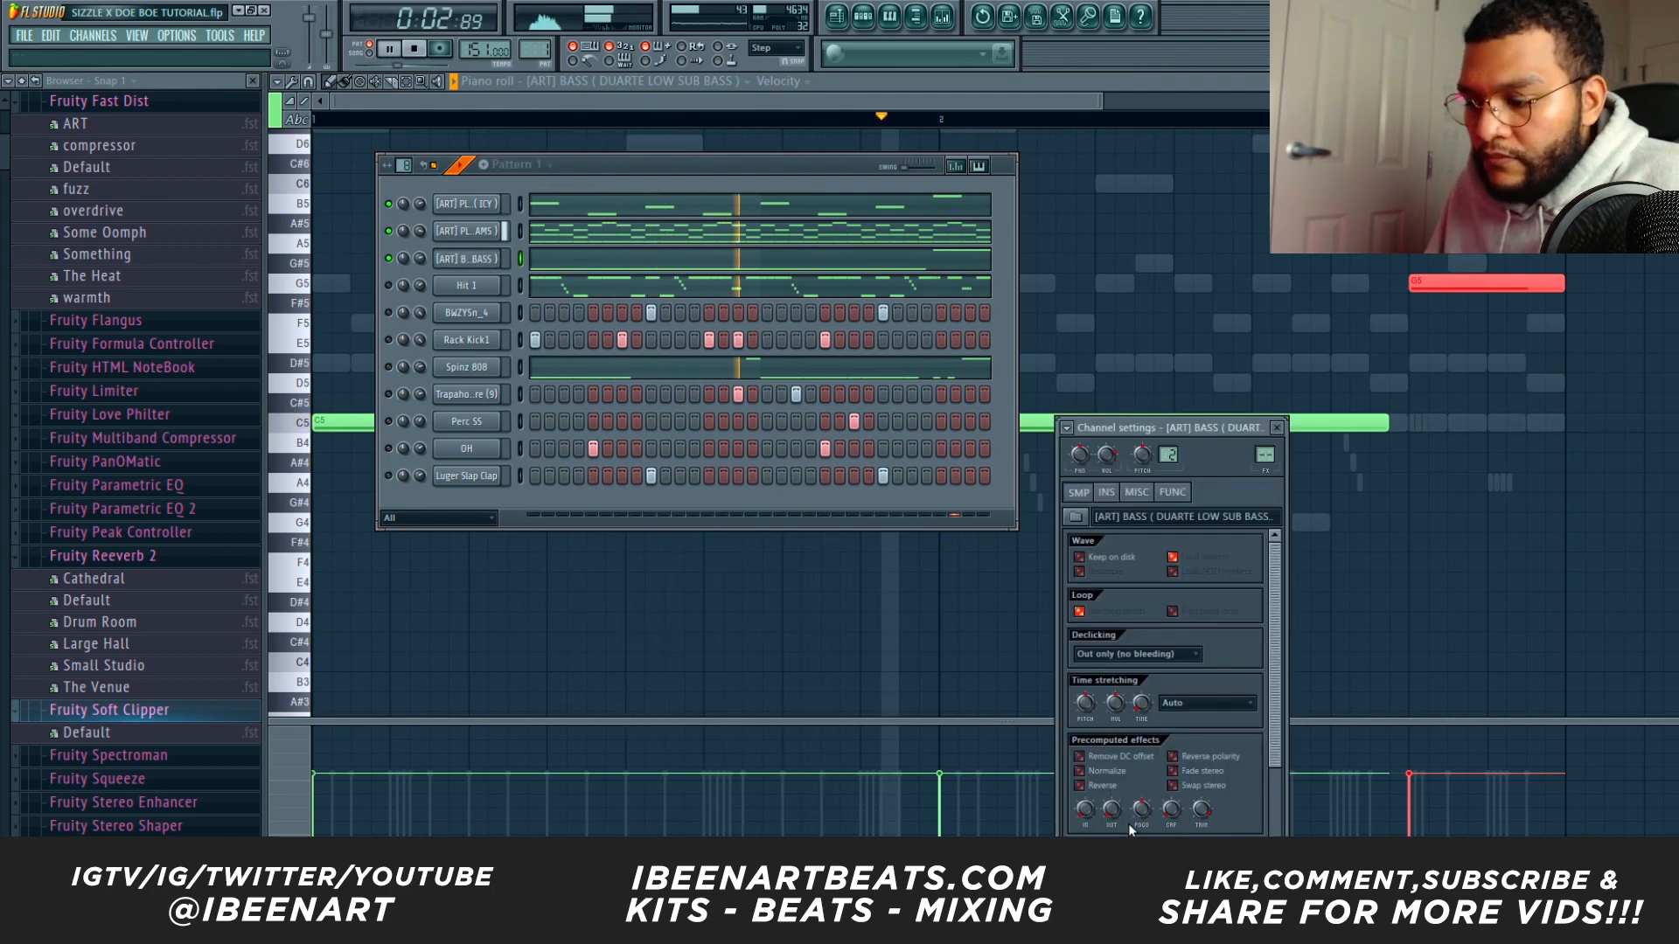
Browse the GAMESHARK one-shot kit's instrument folders and audition the DARK LANE sample in STRINGS.
{"action": "scroll", "coordinate": [164, 588], "scroll_direction": "down", "scroll_amount": 12}
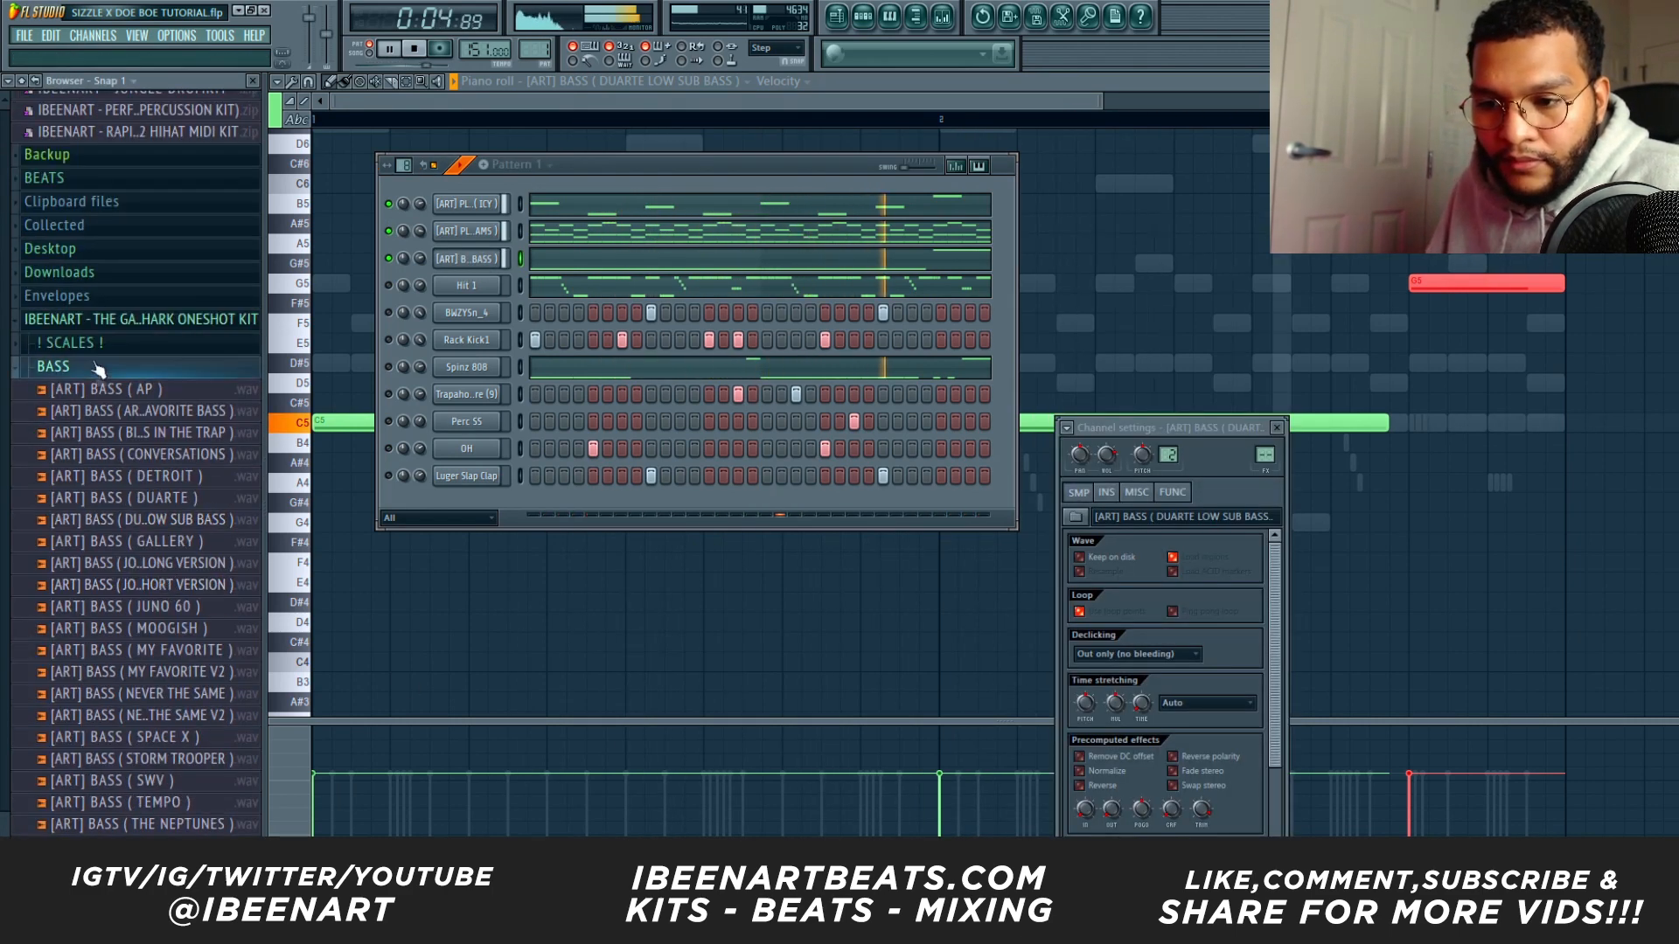
{"action": "left_click", "coordinate": [101, 367]}
{"action": "left_click", "coordinate": [74, 649]}
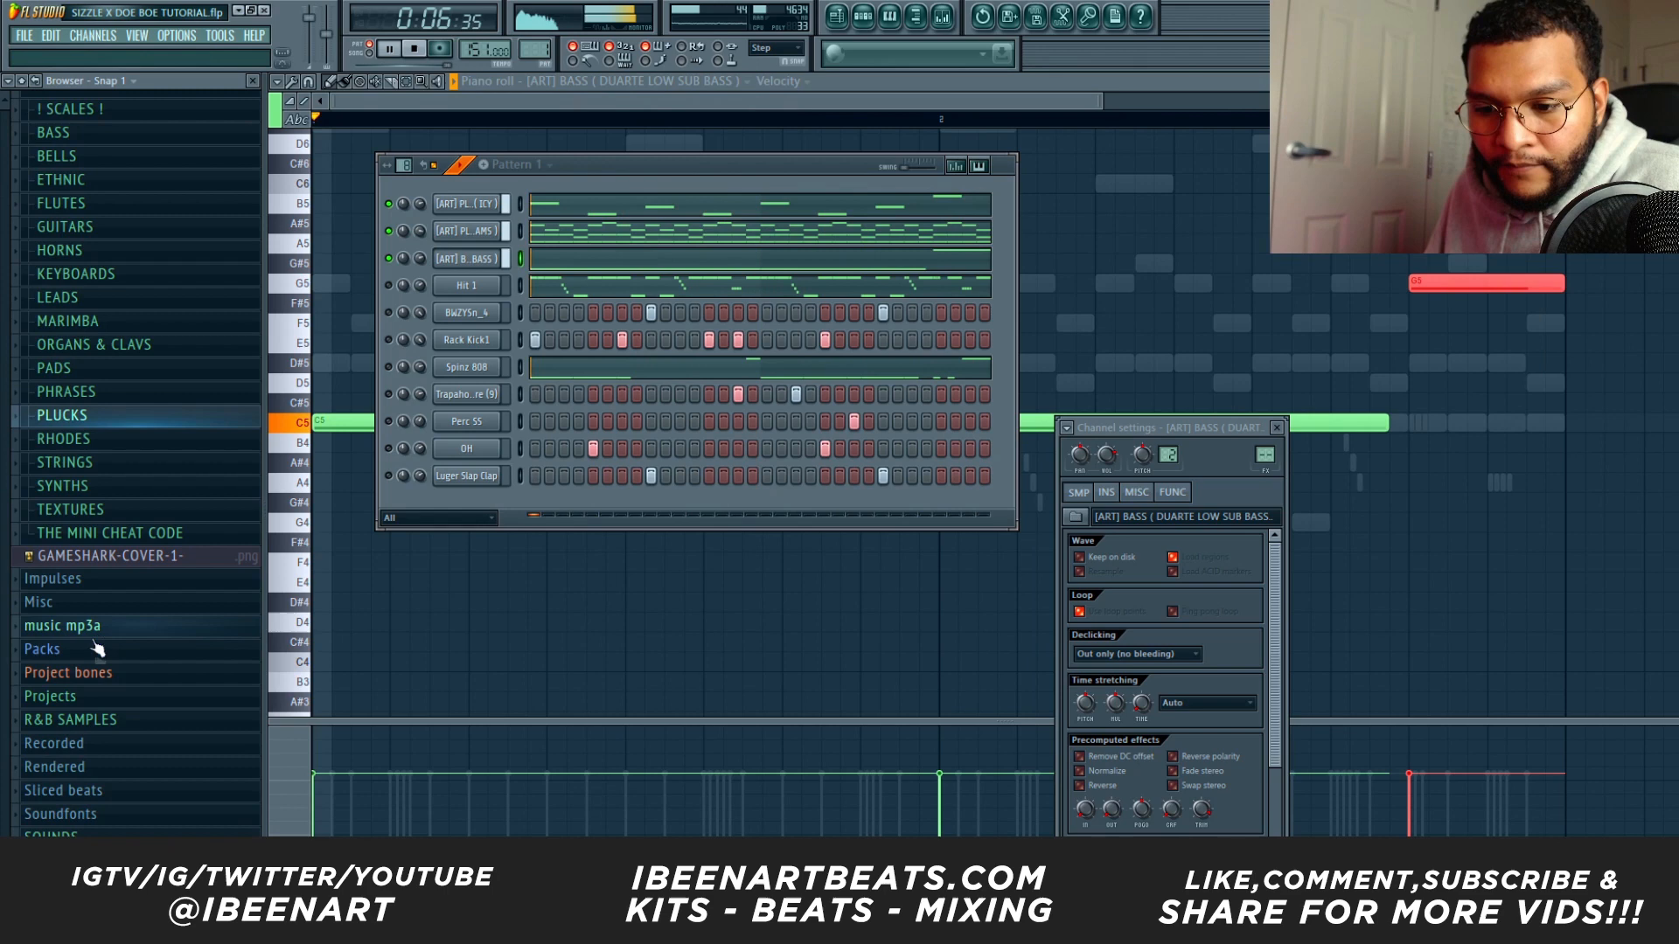
{"action": "left_click", "coordinate": [90, 488]}
{"action": "scroll", "coordinate": [92, 476], "scroll_direction": "up", "scroll_amount": 3}
{"action": "left_click", "coordinate": [79, 428]}
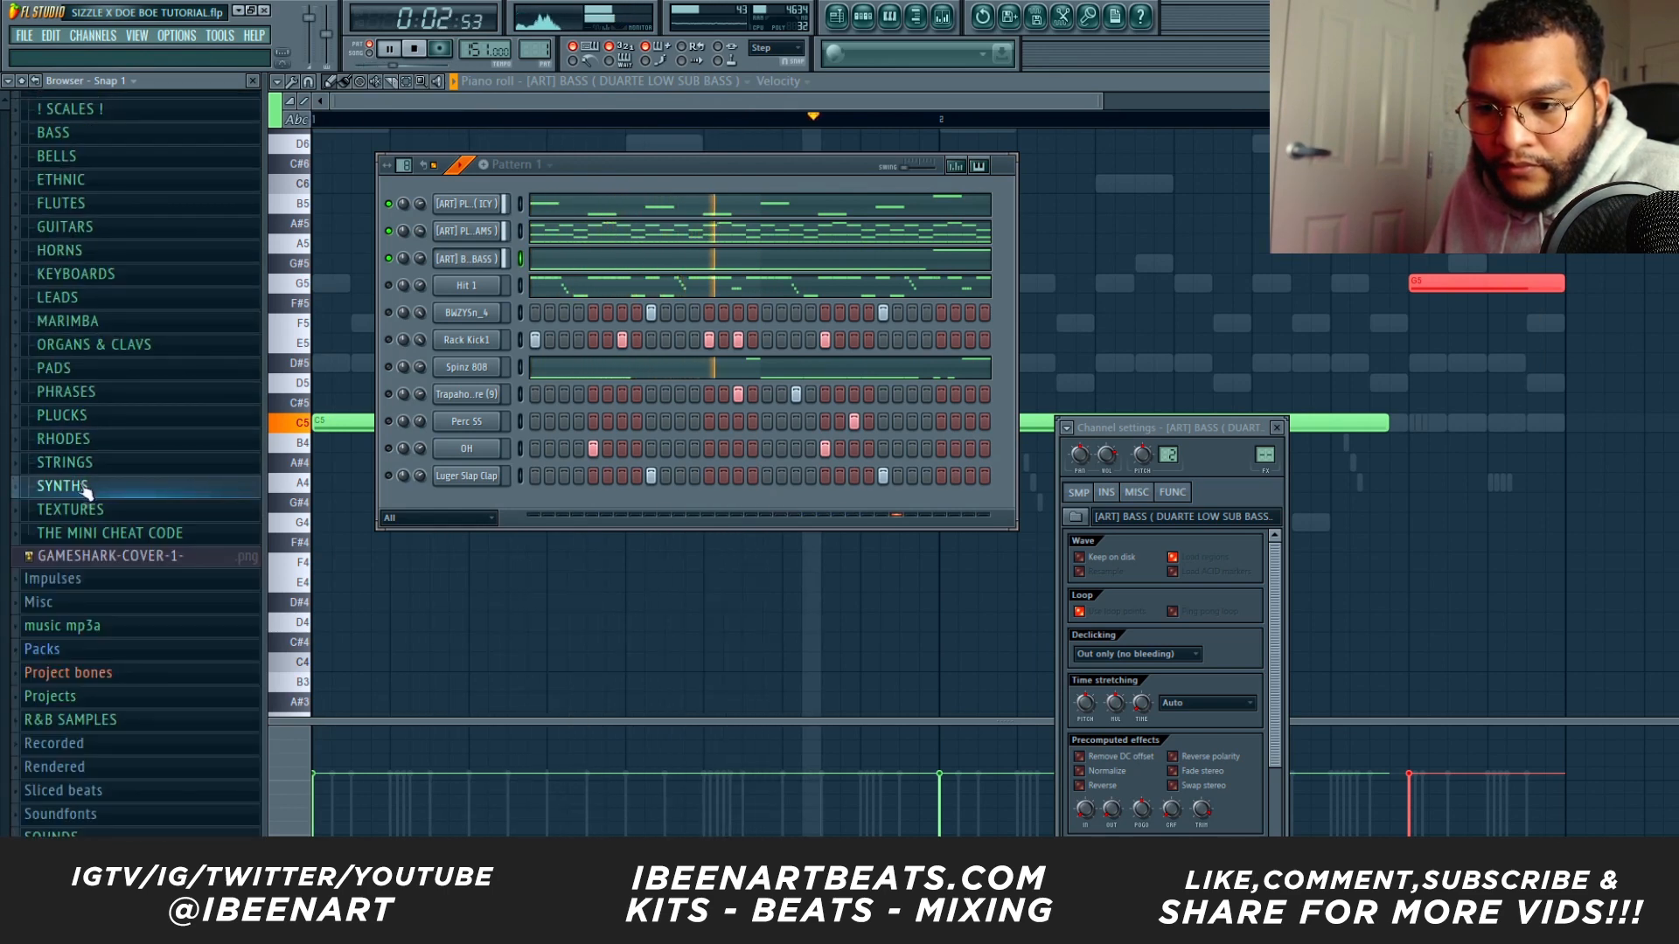
{"action": "left_click", "coordinate": [79, 462]}
{"action": "left_click", "coordinate": [114, 508]}
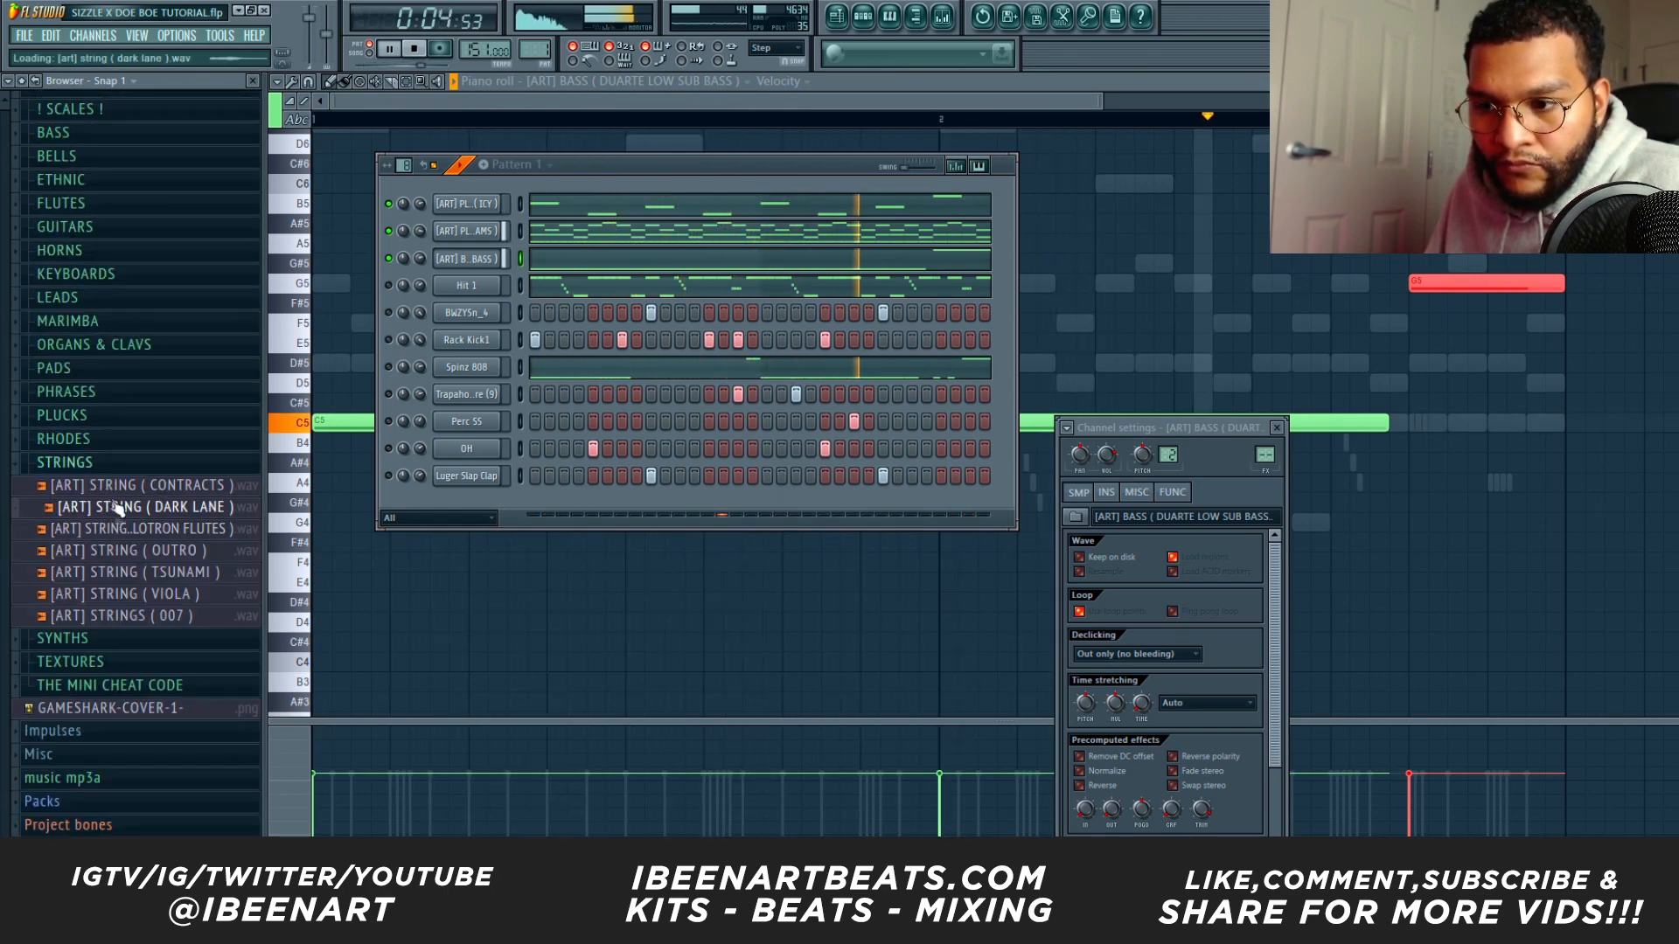
{"action": "left_click_drag", "start_coordinate": [460, 495], "coordinate": [461, 500]}
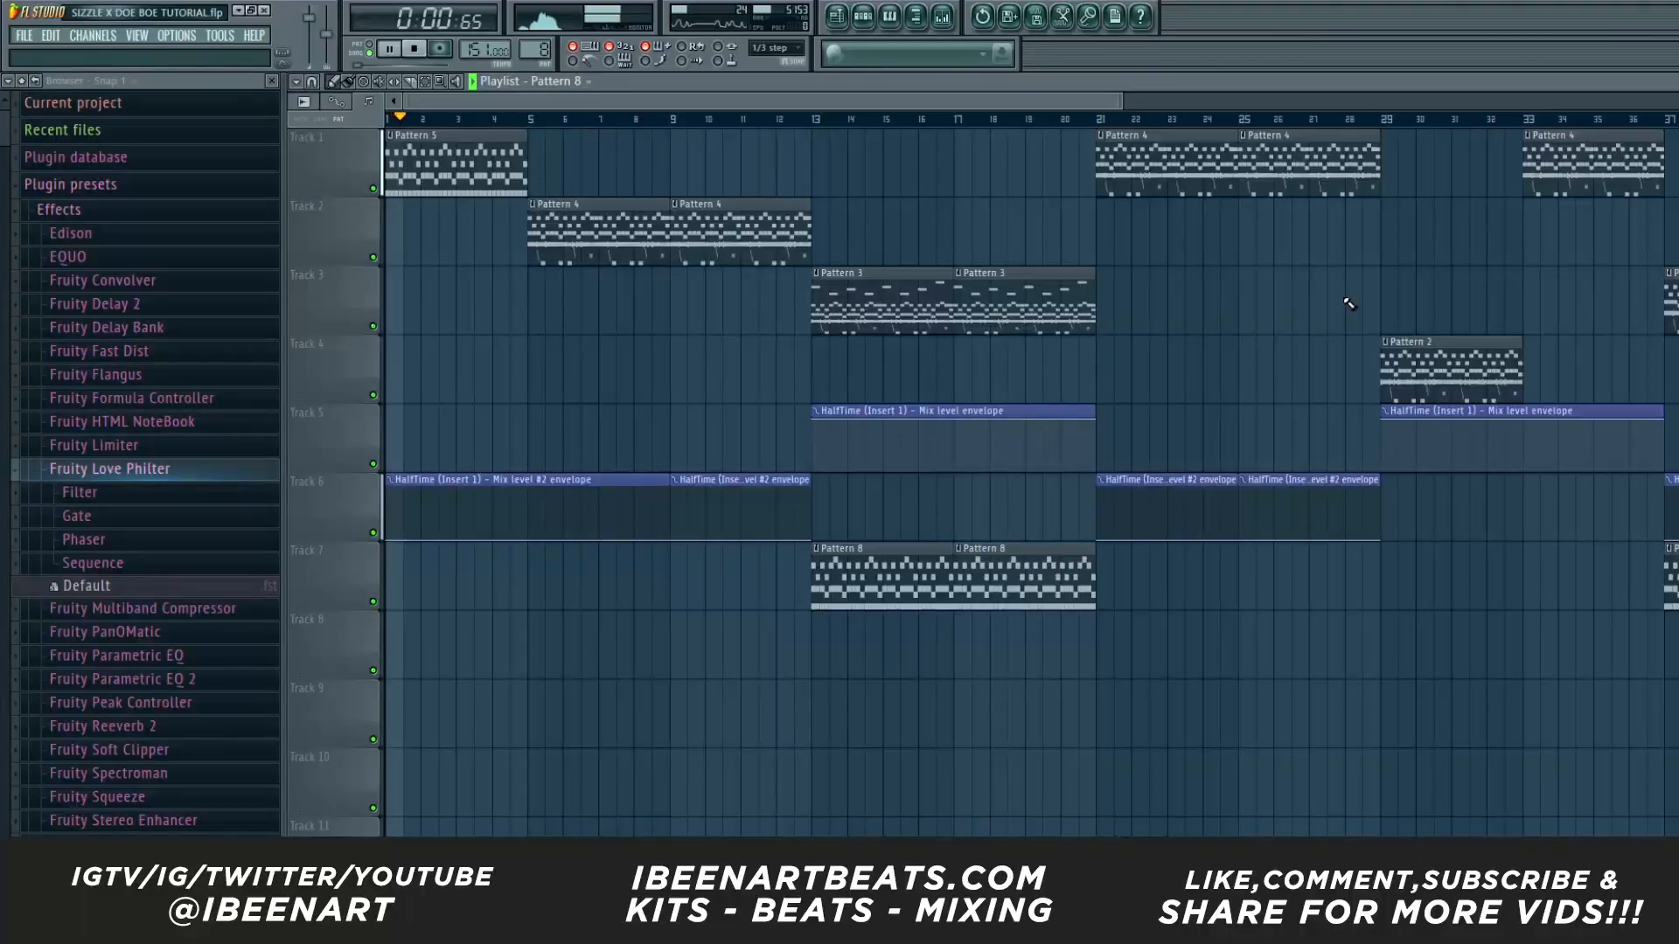
Collapse the browser's expanded folder structure.
{"action": "left_click", "coordinate": [22, 82]}
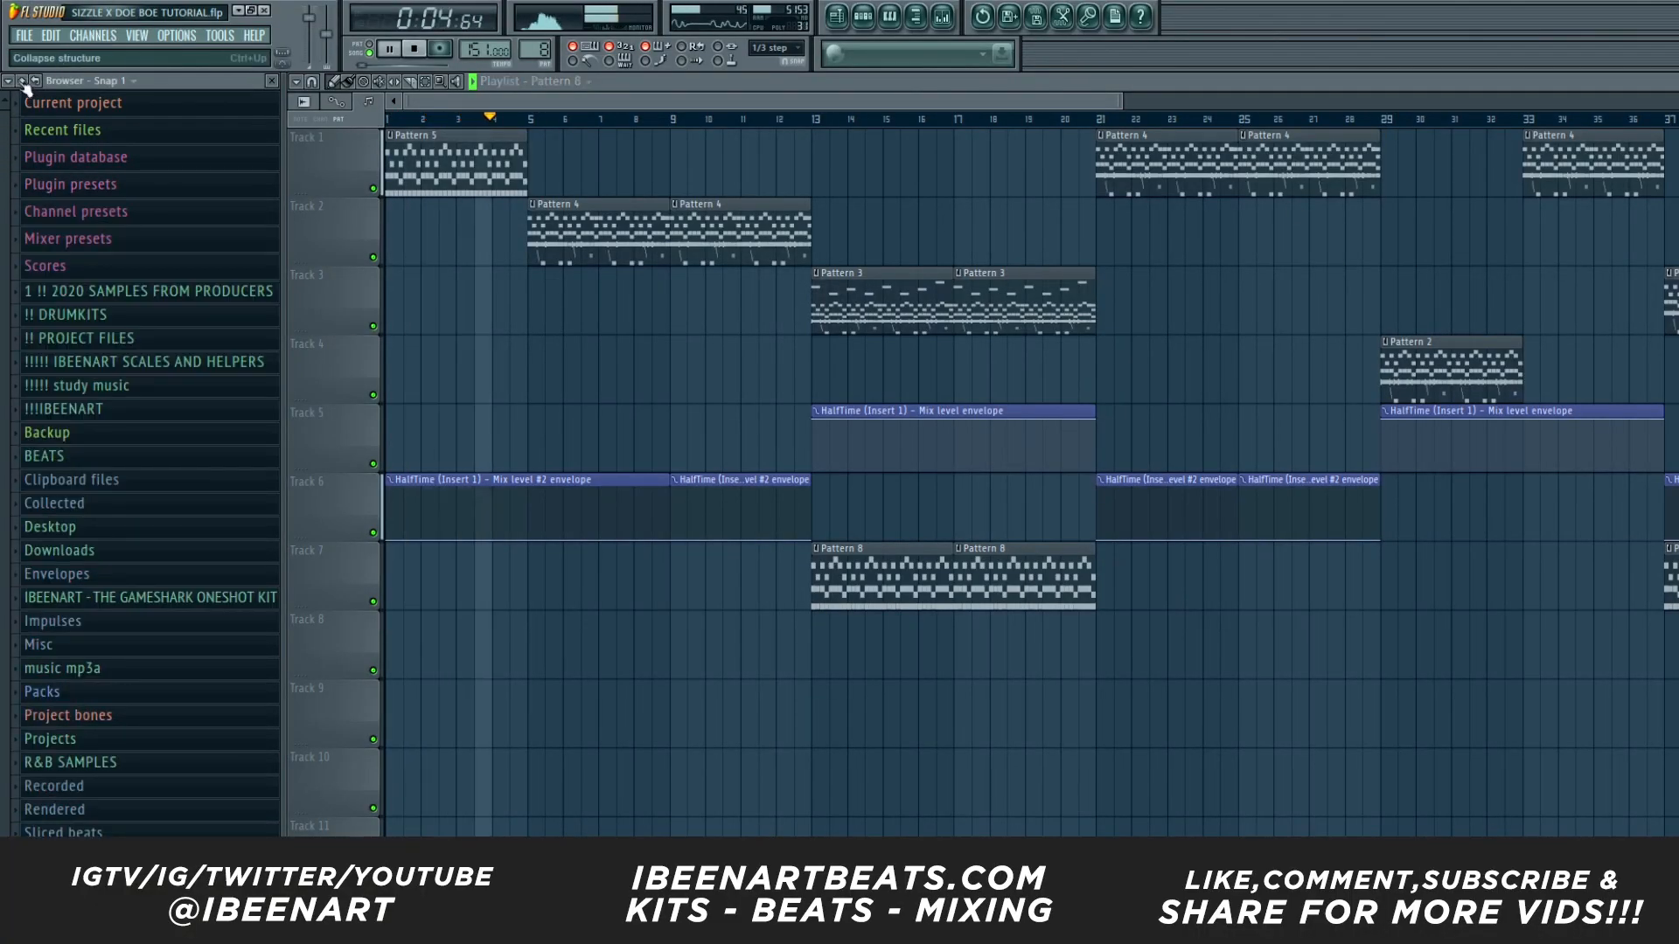